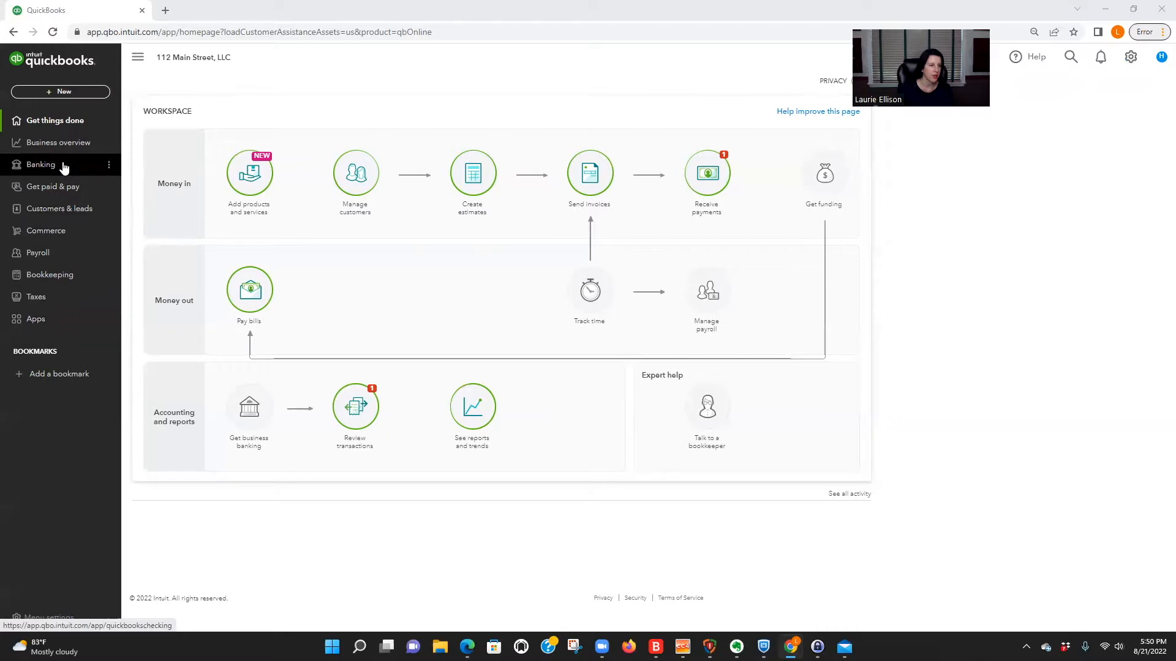
Open the chart of accounts and look through the existing equity and income accounts.
{"action": "left_click", "coordinate": [44, 277]}
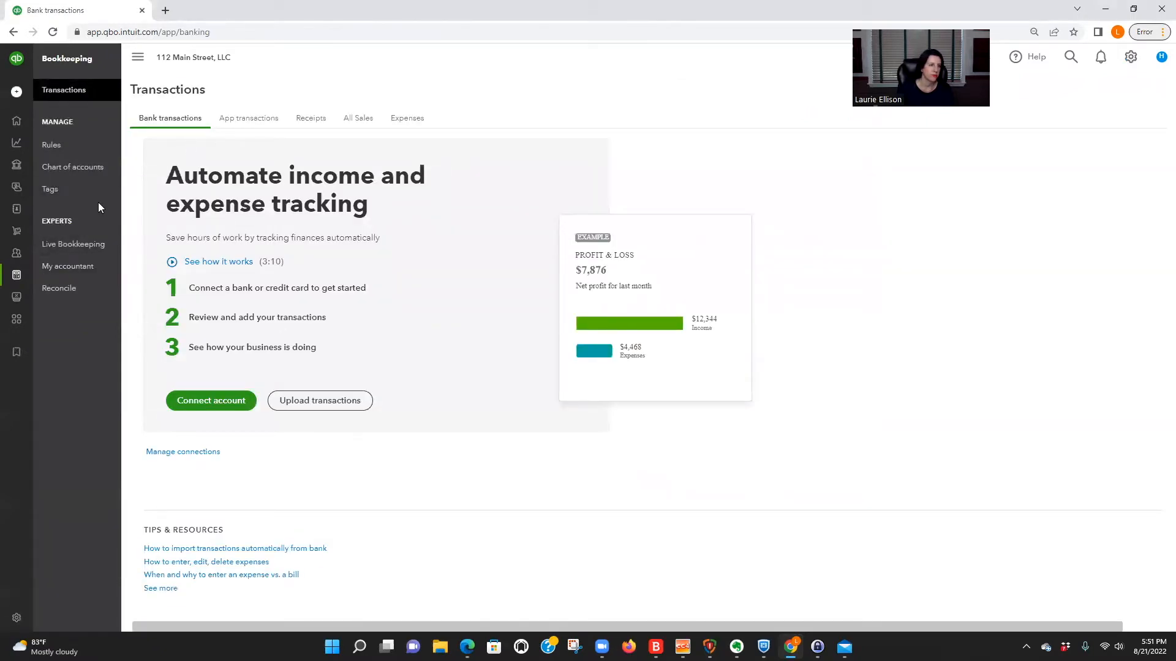
{"action": "left_click", "coordinate": [73, 168]}
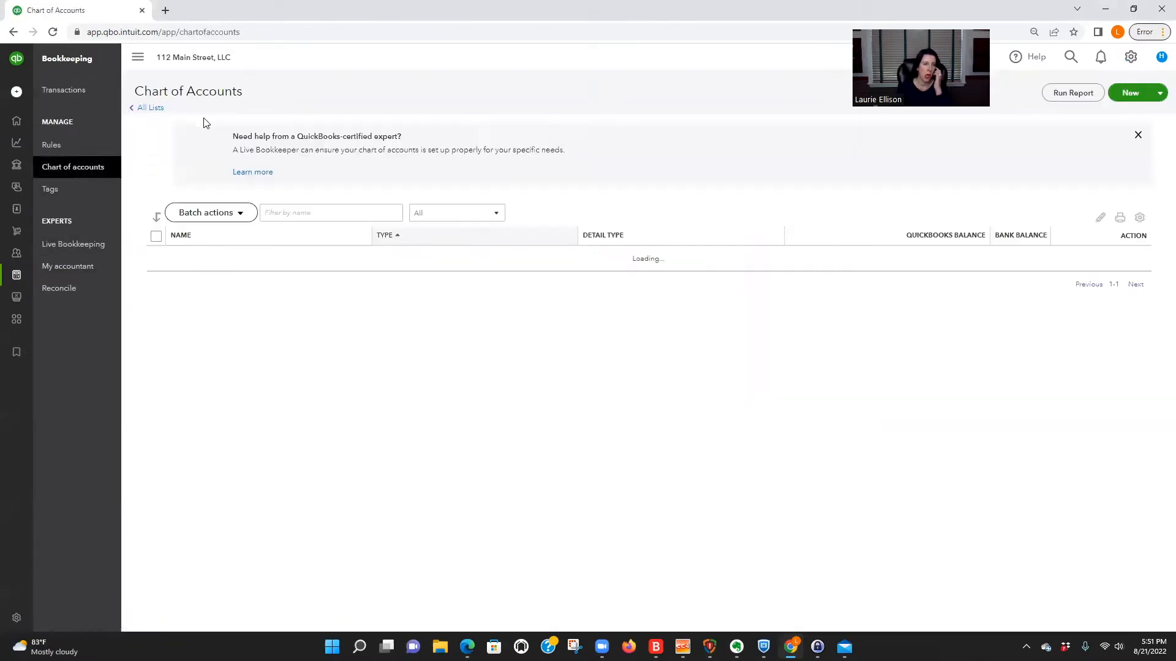
{"action": "scroll", "coordinate": [577, 394], "scroll_direction": "down", "scroll_amount": 15}
{"action": "scroll", "coordinate": [577, 393], "scroll_direction": "down", "scroll_amount": 7}
{"action": "scroll", "coordinate": [212, 289], "scroll_direction": "up", "scroll_amount": 2}
{"action": "scroll", "coordinate": [499, 399], "scroll_direction": "down", "scroll_amount": 2}
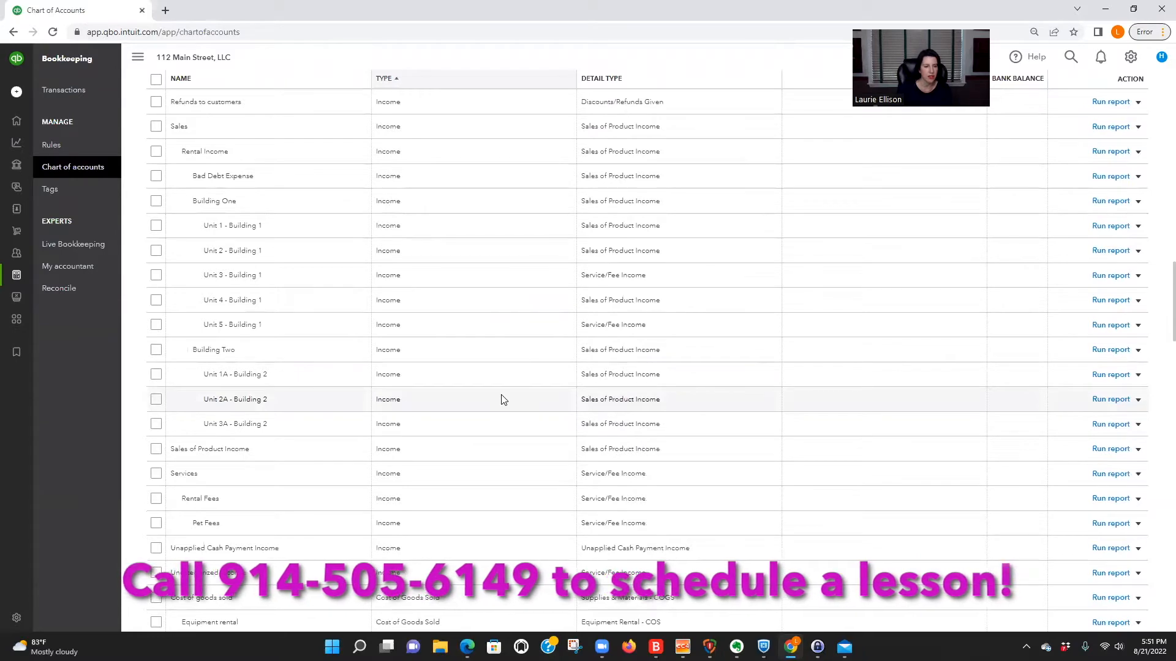
{"action": "scroll", "coordinate": [501, 400], "scroll_direction": "up", "scroll_amount": 15}
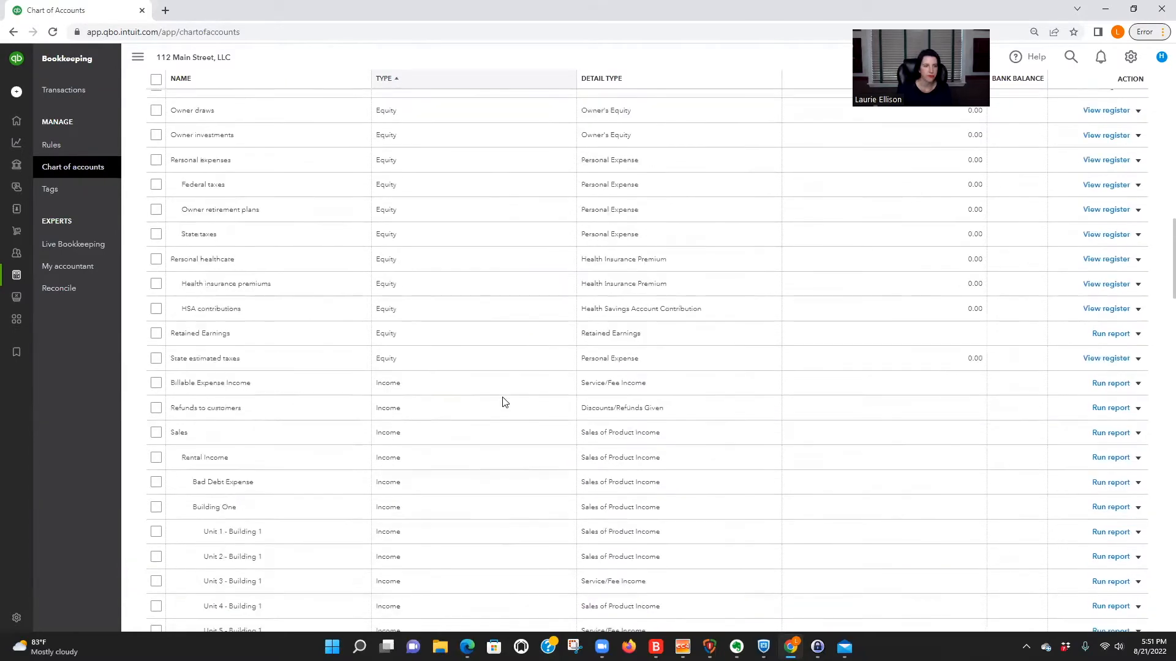
{"action": "scroll", "coordinate": [502, 402], "scroll_direction": "up", "scroll_amount": 5}
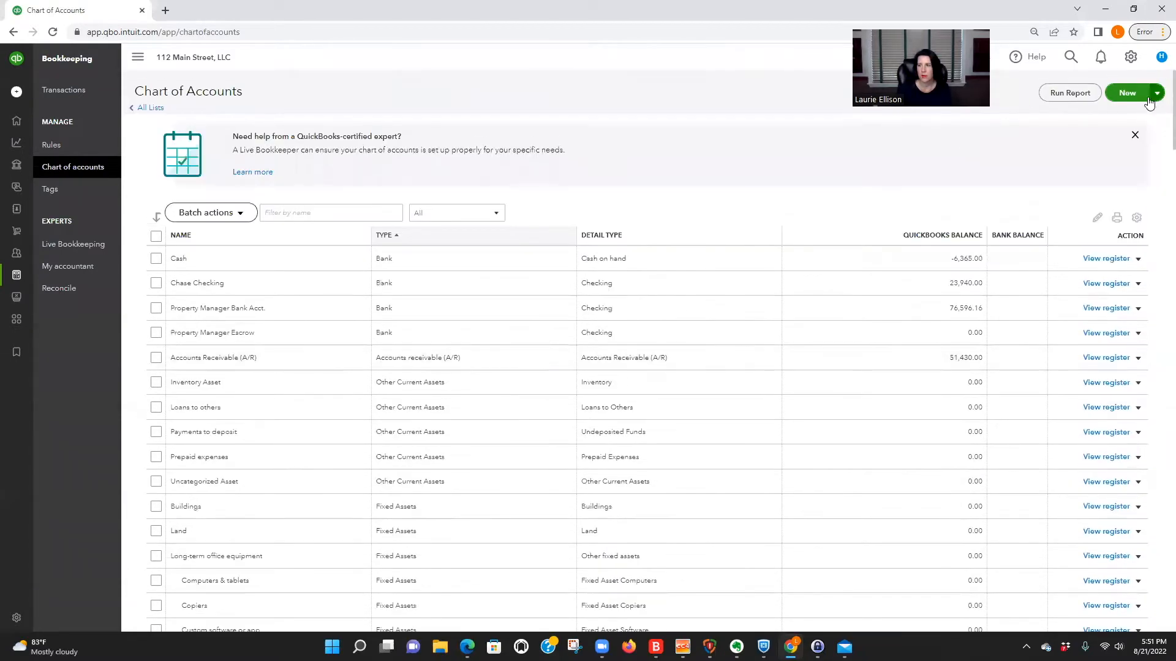
Start a new category in the chart of accounts and name it "Unit H - Sec 8 - Tenant Share".
{"action": "left_click", "coordinate": [1130, 93]}
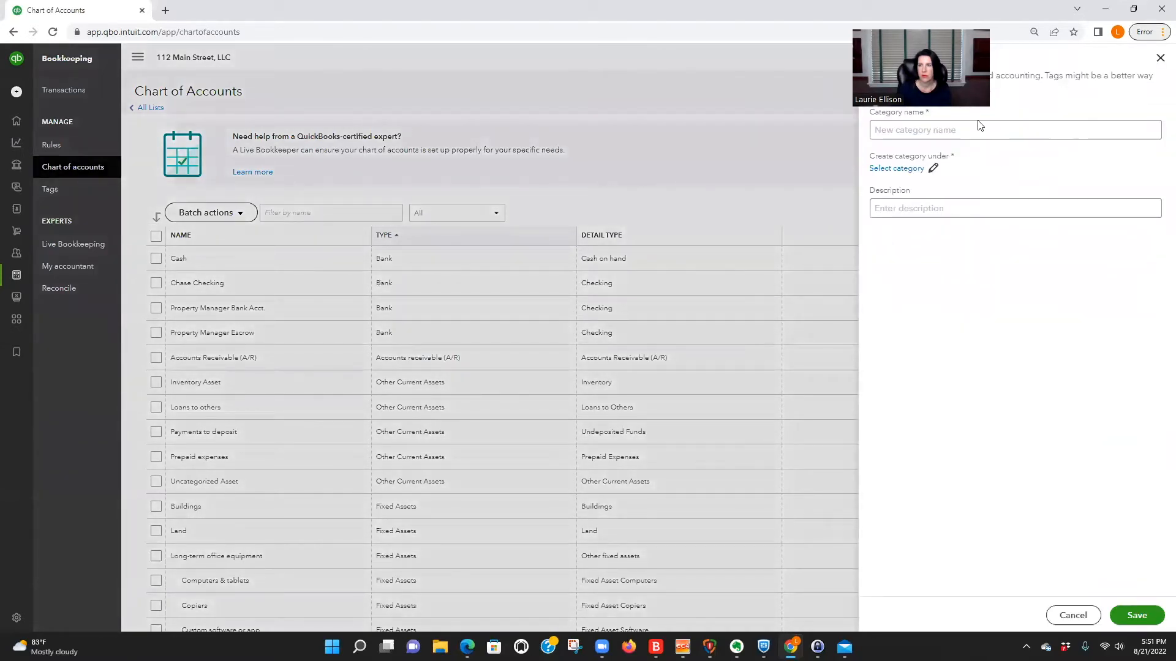
{"action": "left_click", "coordinate": [932, 129]}
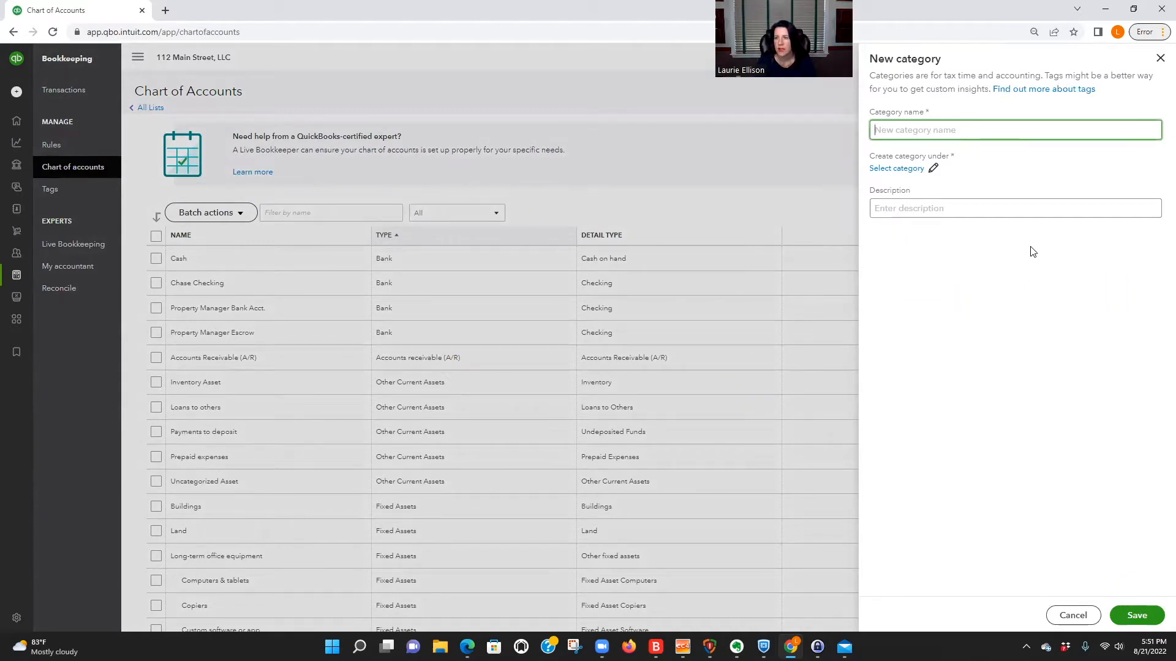
{"action": "type", "text": "Section"}
{"action": "key", "text": "BackSpace"}
{"action": "key", "text": "BackSpace"}
{"action": "key", "text": "BackSpace"}
{"action": "key", "text": "BackSpace"}
{"action": "key", "text": "BackSpace"}
{"action": "key", "text": "BackSpace"}
{"action": "key", "text": "BackSpace"}
{"action": "key", "text": "BackSpace"}
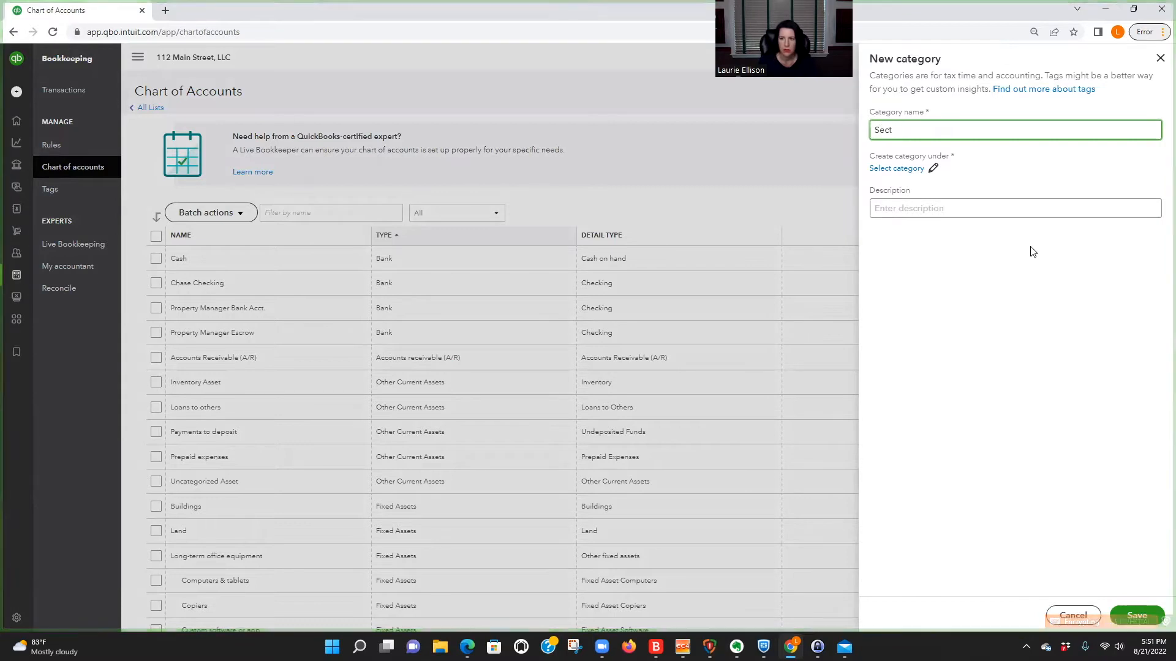
{"action": "type", "text": "uni"}
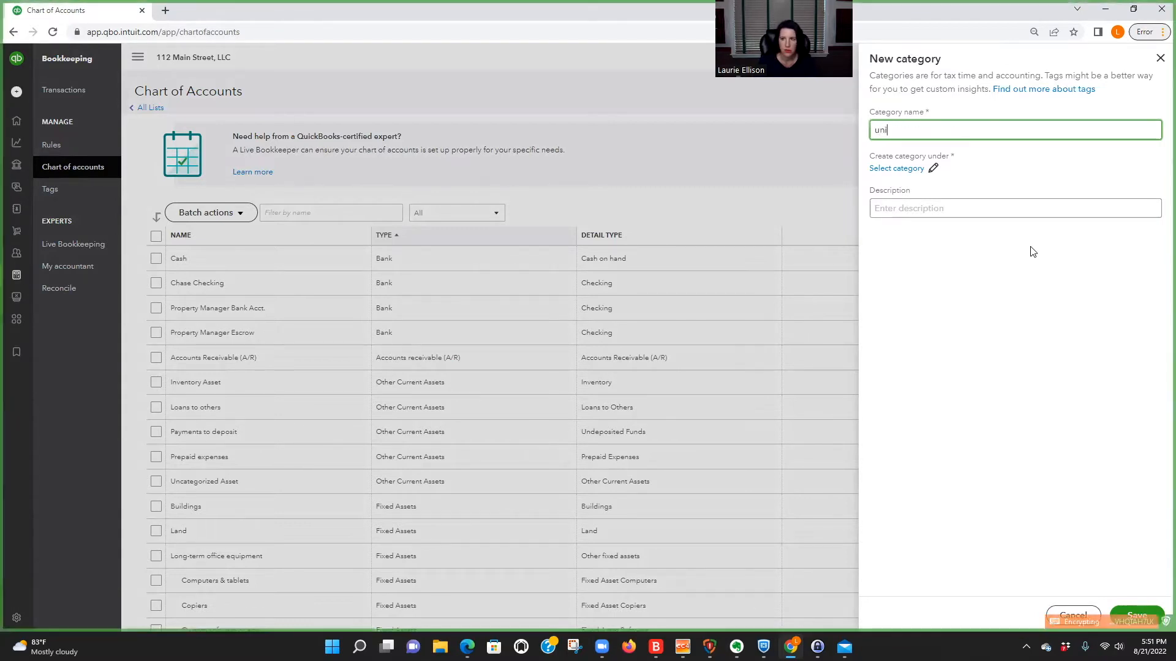
{"action": "key", "text": "BackSpace"}
{"action": "key", "text": "BackSpace"}
{"action": "type", "text": "Unit H - S"}
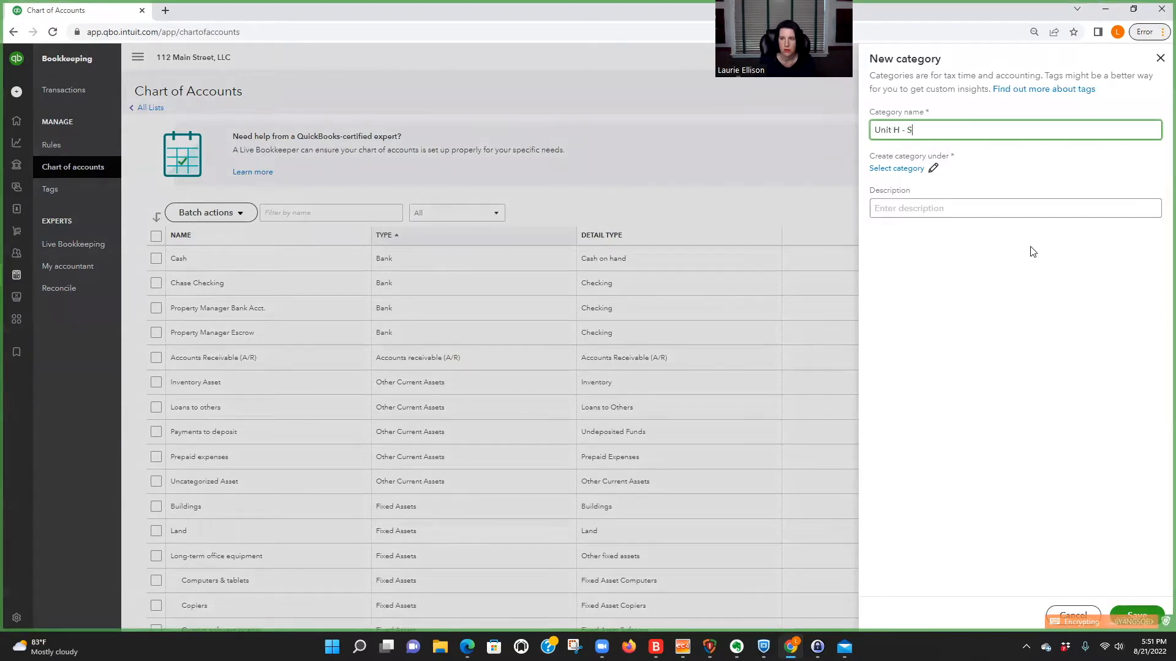
{"action": "type", "text": "ec 8 - Tenant Share"}
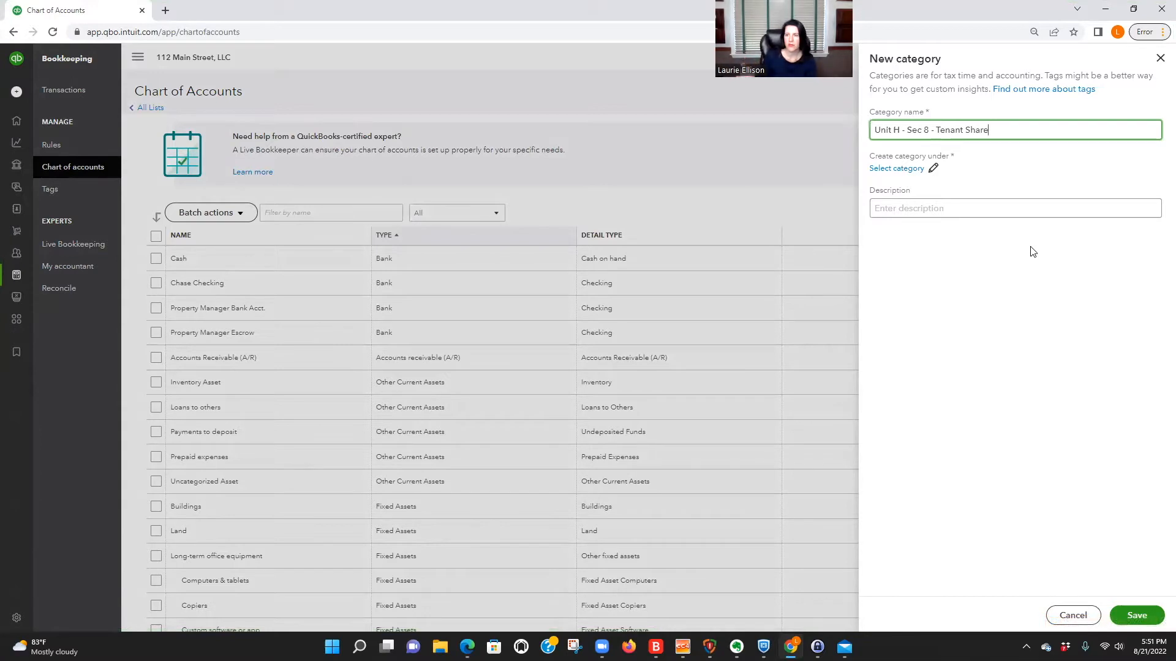
Place the new tenant share category under Sales within the Income accounts.
{"action": "left_click", "coordinate": [885, 168]}
{"action": "left_click", "coordinate": [876, 125]}
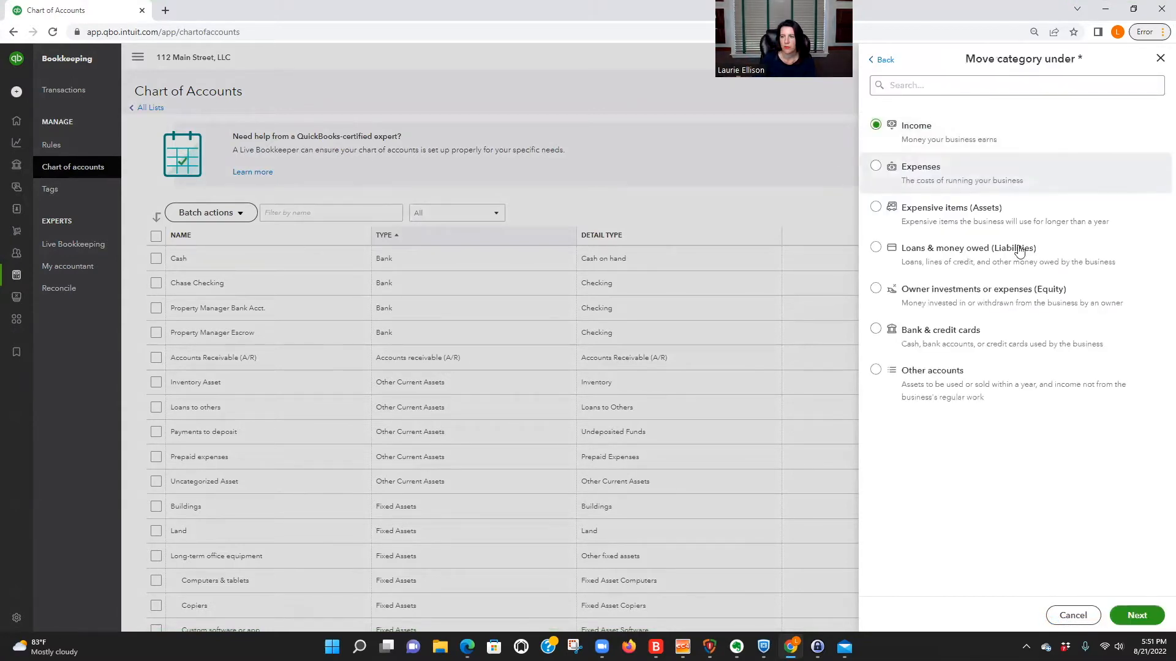
{"action": "left_click", "coordinate": [1142, 618]}
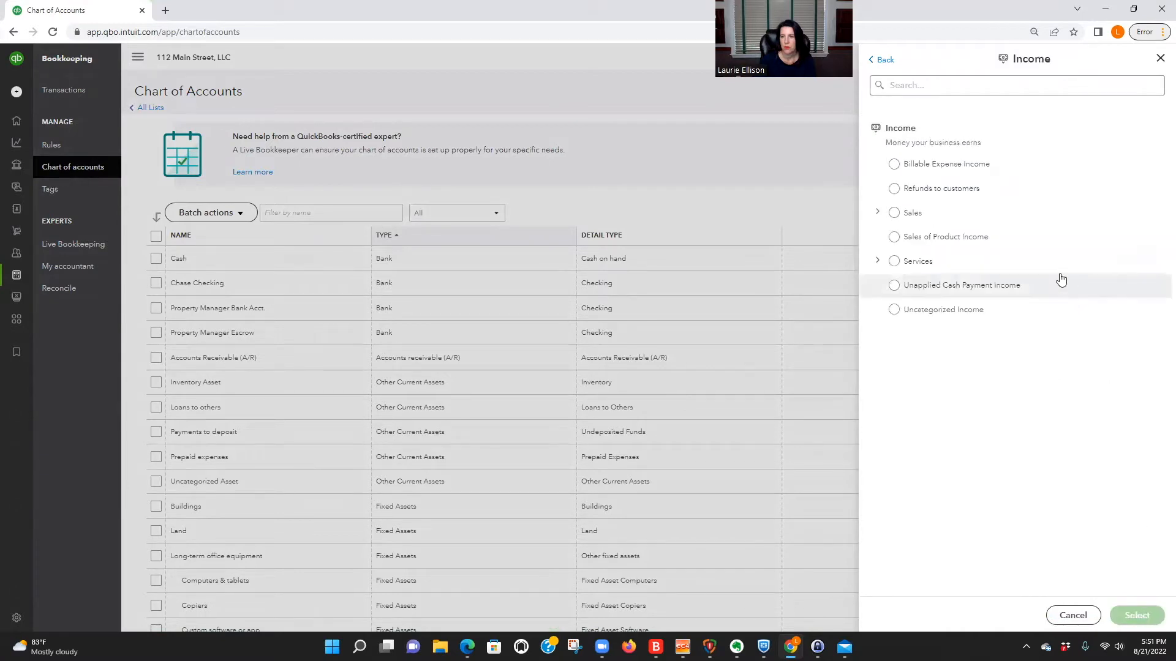
{"action": "left_click", "coordinate": [894, 261]}
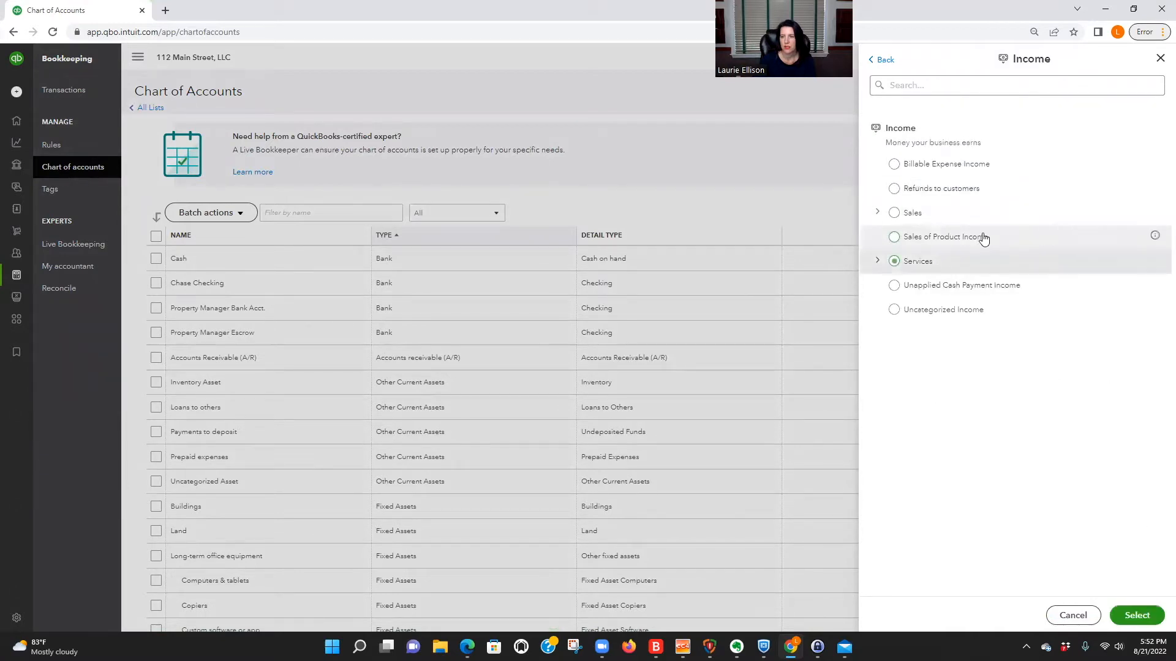
{"action": "left_click", "coordinate": [895, 215]}
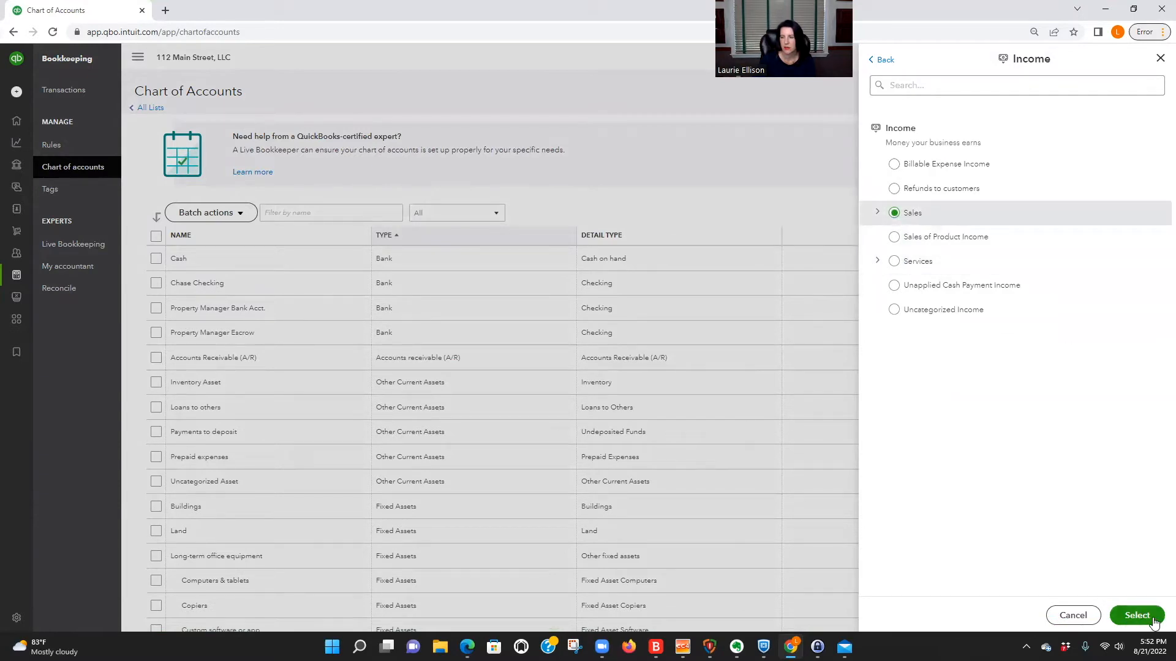
{"action": "left_click", "coordinate": [1137, 616]}
Copy the category name "Unit H - Sec 8 - Tenant Share" into the description and save the category.
{"action": "left_click", "coordinate": [901, 208]}
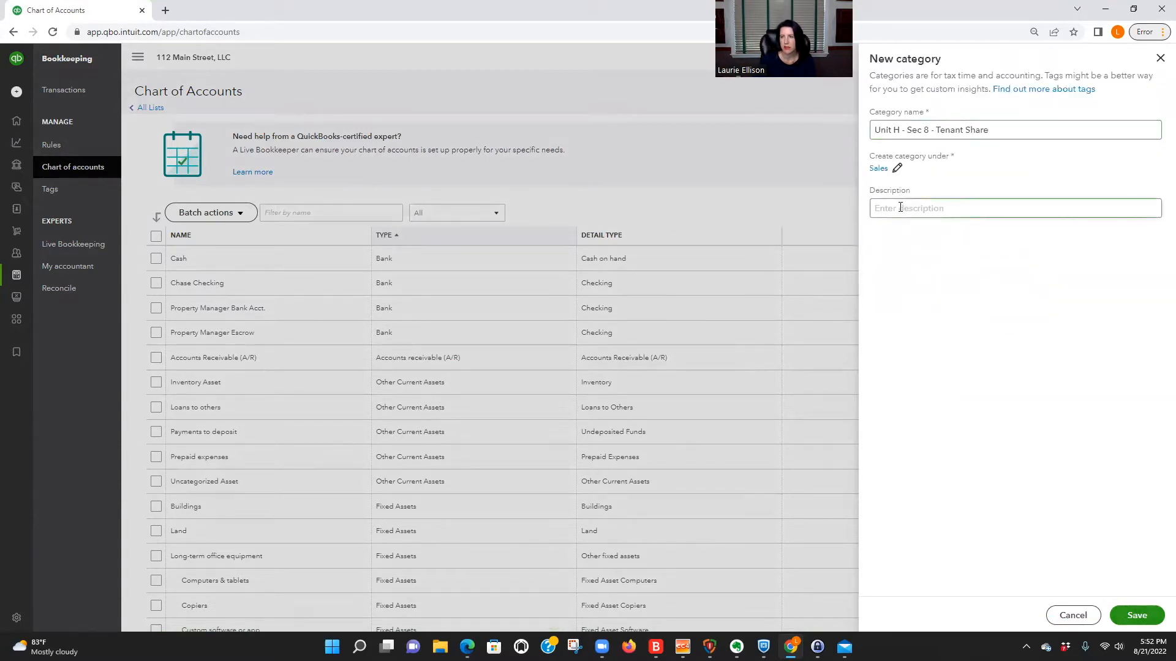
{"action": "left_click_drag", "start_coordinate": [1004, 130], "coordinate": [890, 118]}
{"action": "key", "text": "ctrl+c"}
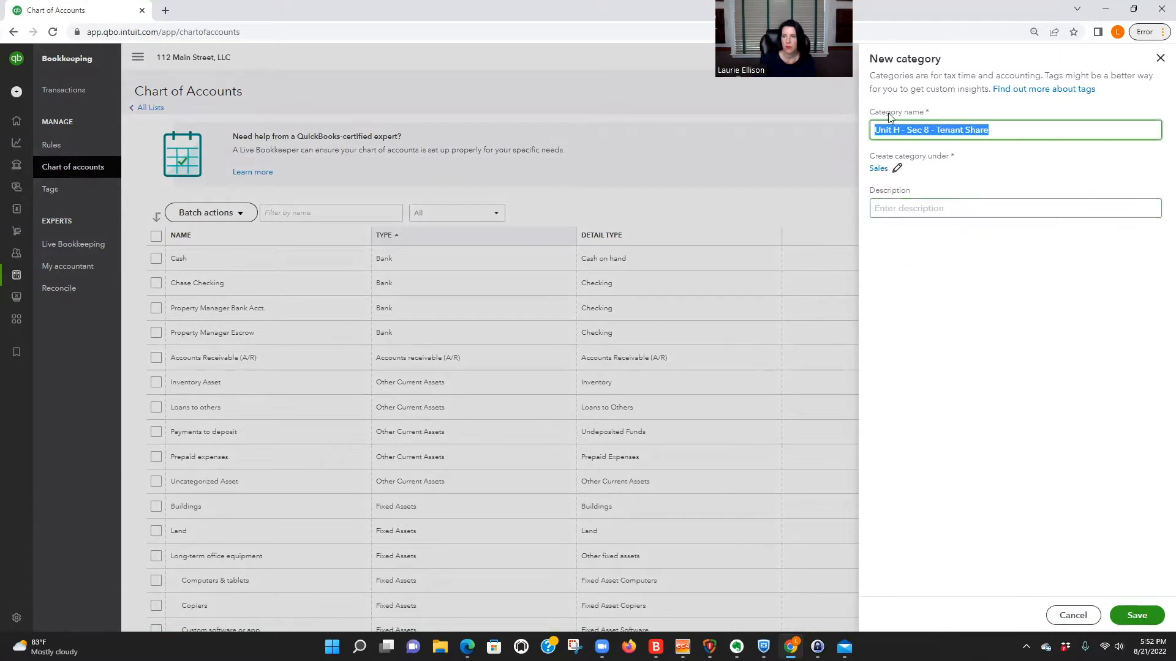
{"action": "left_click", "coordinate": [919, 206]}
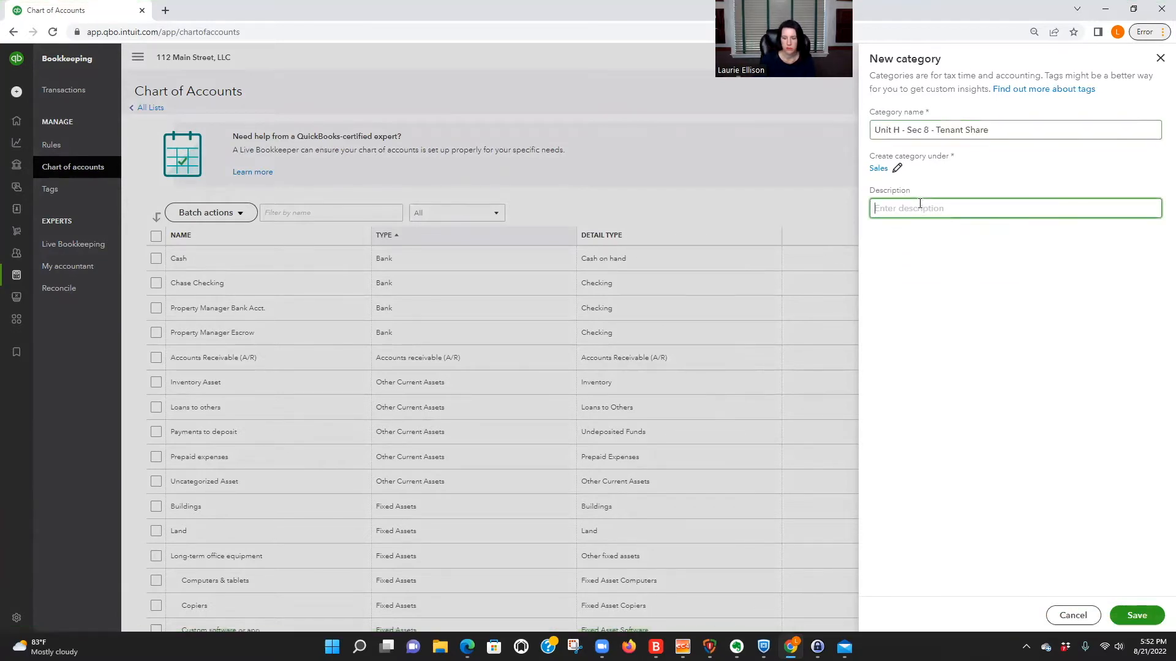
{"action": "key", "text": "ctrl+v"}
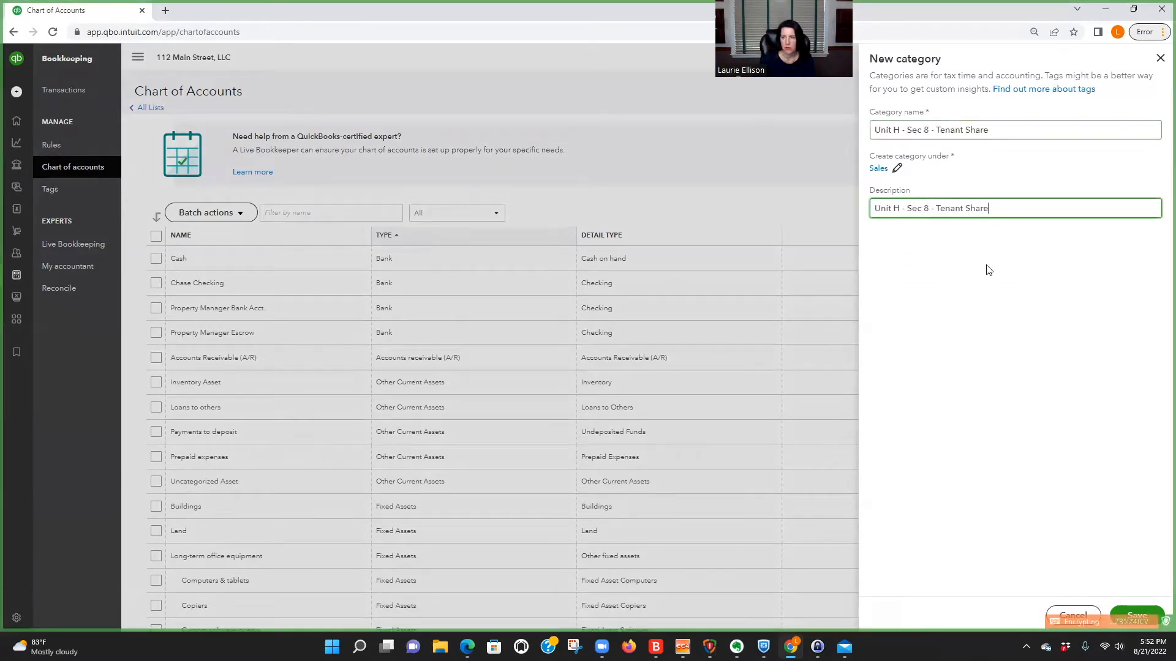
{"action": "left_click", "coordinate": [1138, 617]}
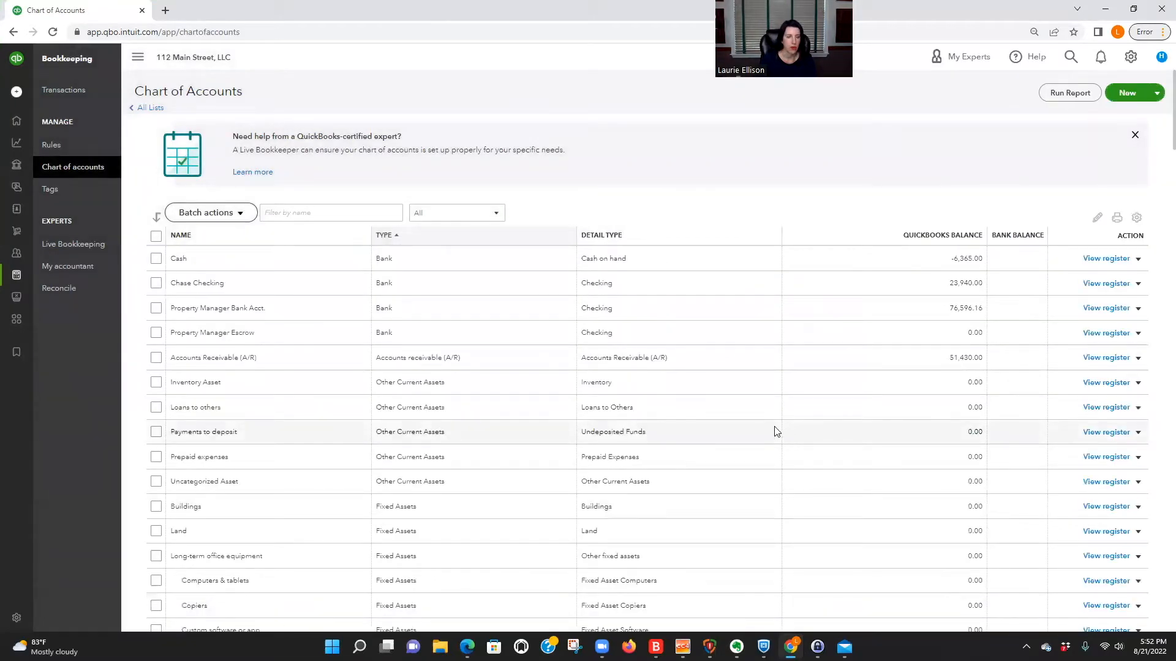
Start another new category and name it "Unit H - Section 8 - County".
{"action": "scroll", "coordinate": [680, 439], "scroll_direction": "down", "scroll_amount": 5}
{"action": "scroll", "coordinate": [680, 436], "scroll_direction": "up", "scroll_amount": 2}
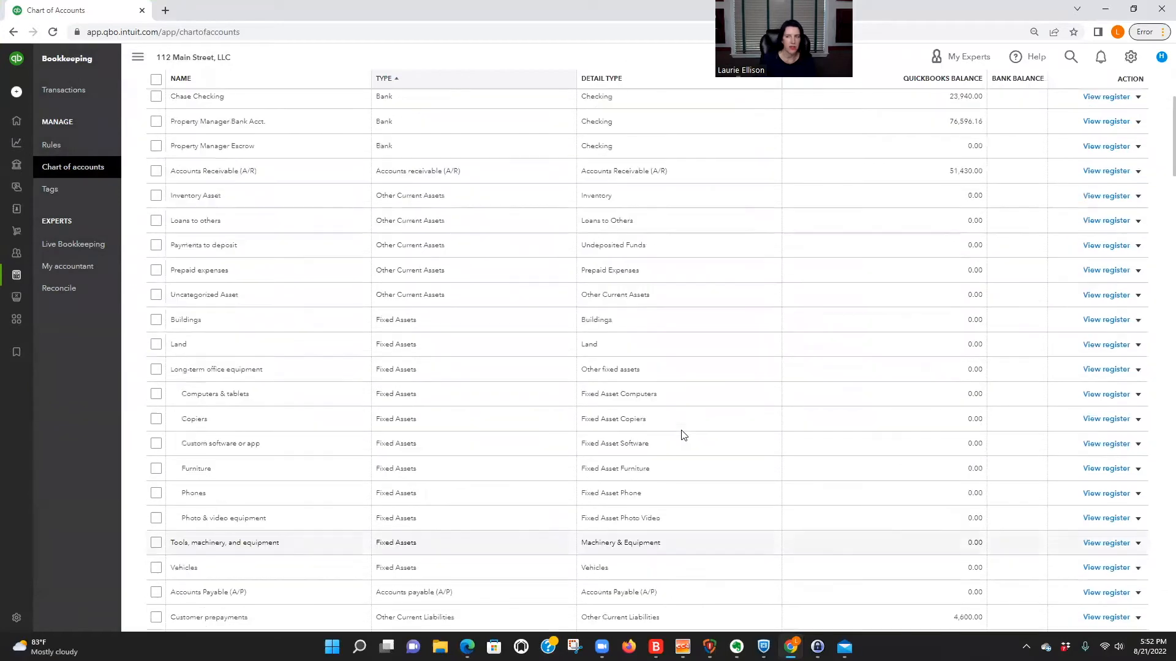
{"action": "scroll", "coordinate": [683, 434], "scroll_direction": "up", "scroll_amount": 3}
{"action": "left_click", "coordinate": [1130, 93]}
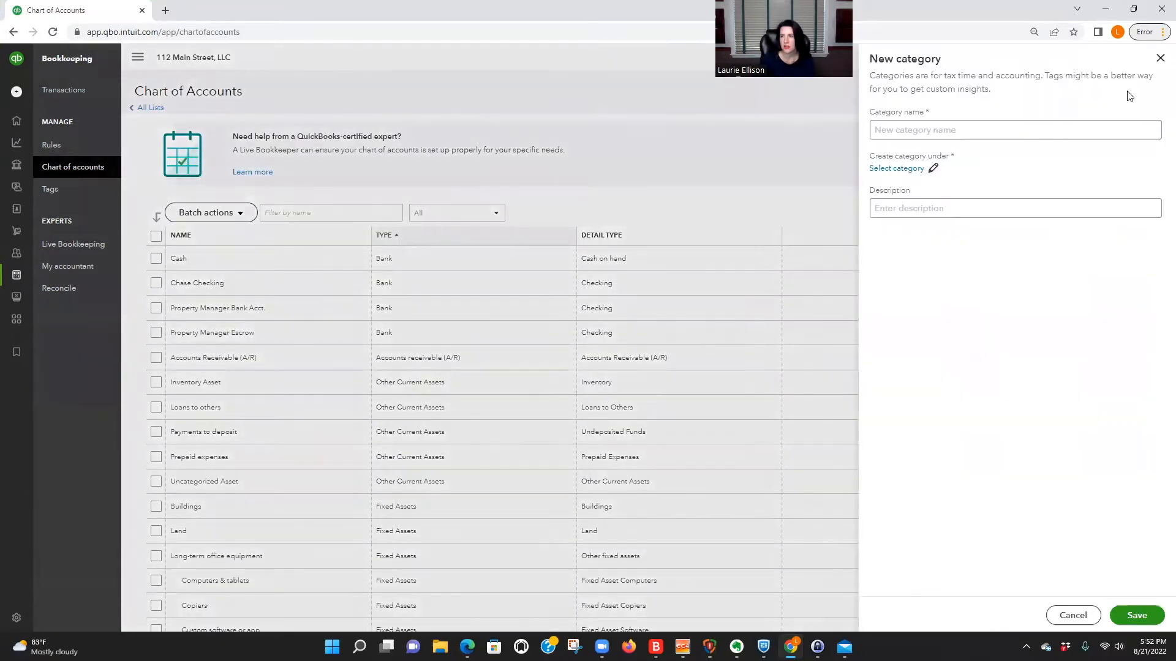
{"action": "left_click", "coordinate": [900, 128]}
{"action": "type", "text": "Se"}
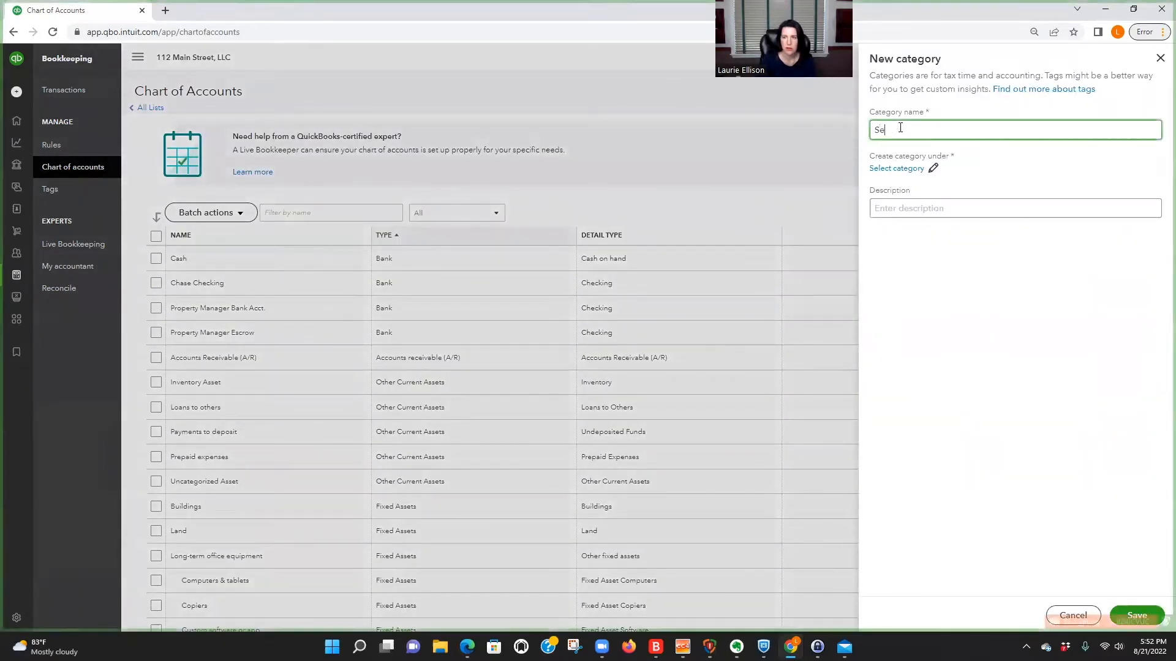
{"action": "type", "text": "ction 8"}
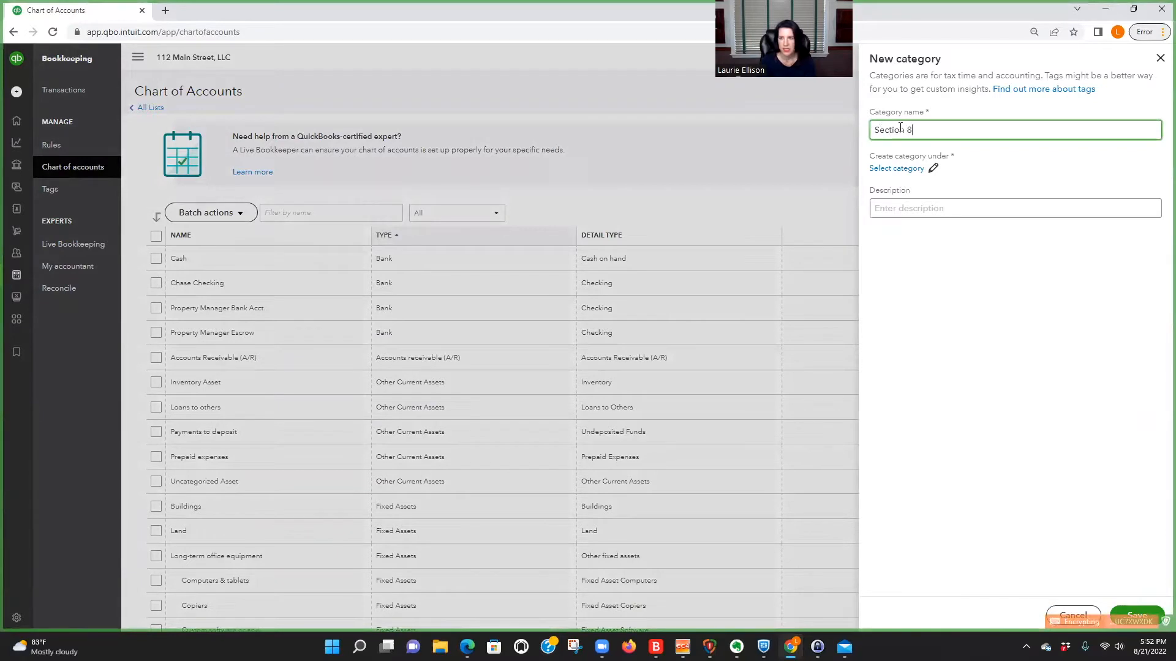
{"action": "key", "text": "BackSpace"}
{"action": "key", "text": "BackSpace"}
{"action": "key", "text": "BackSpace"}
{"action": "key", "text": "BackSpace"}
{"action": "key", "text": "BackSpace"}
{"action": "key", "text": "BackSpace"}
{"action": "key", "text": "BackSpace"}
{"action": "key", "text": "BackSpace"}
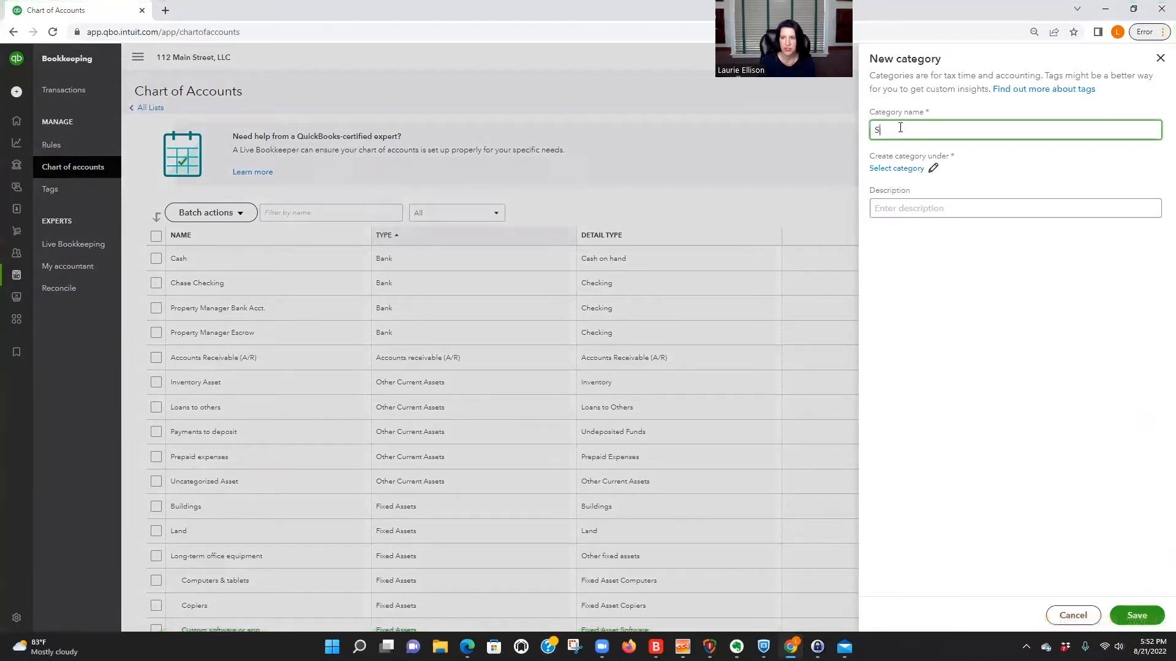
{"action": "type", "text": "Unit H"}
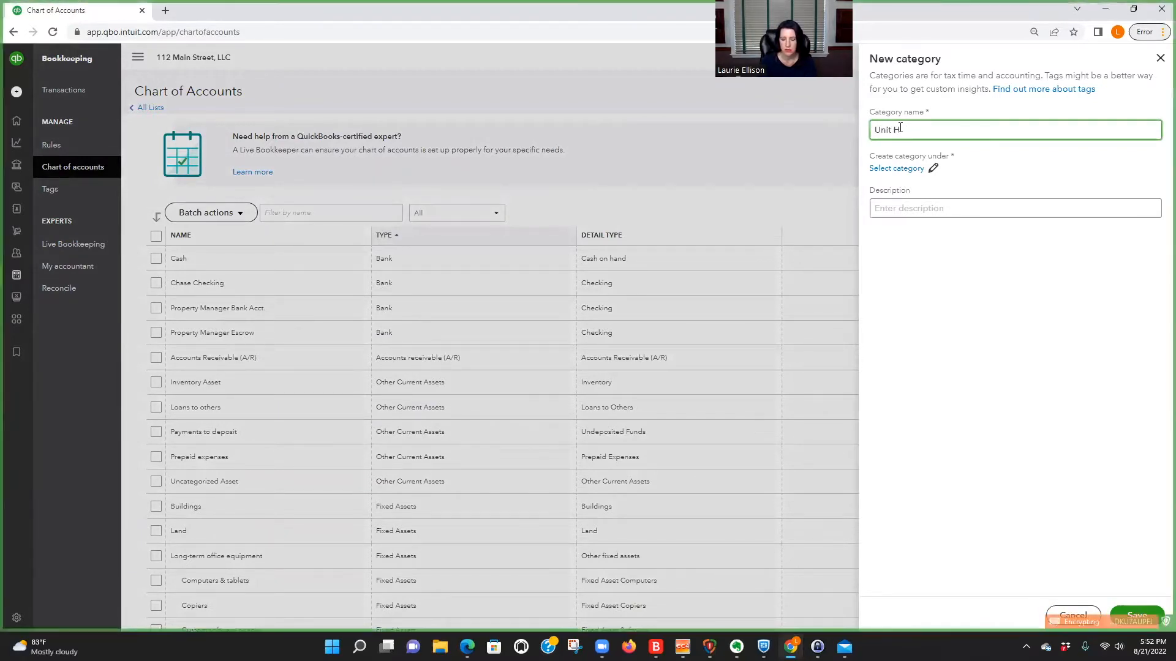
{"action": "type", "text": " - Section 8 - County"}
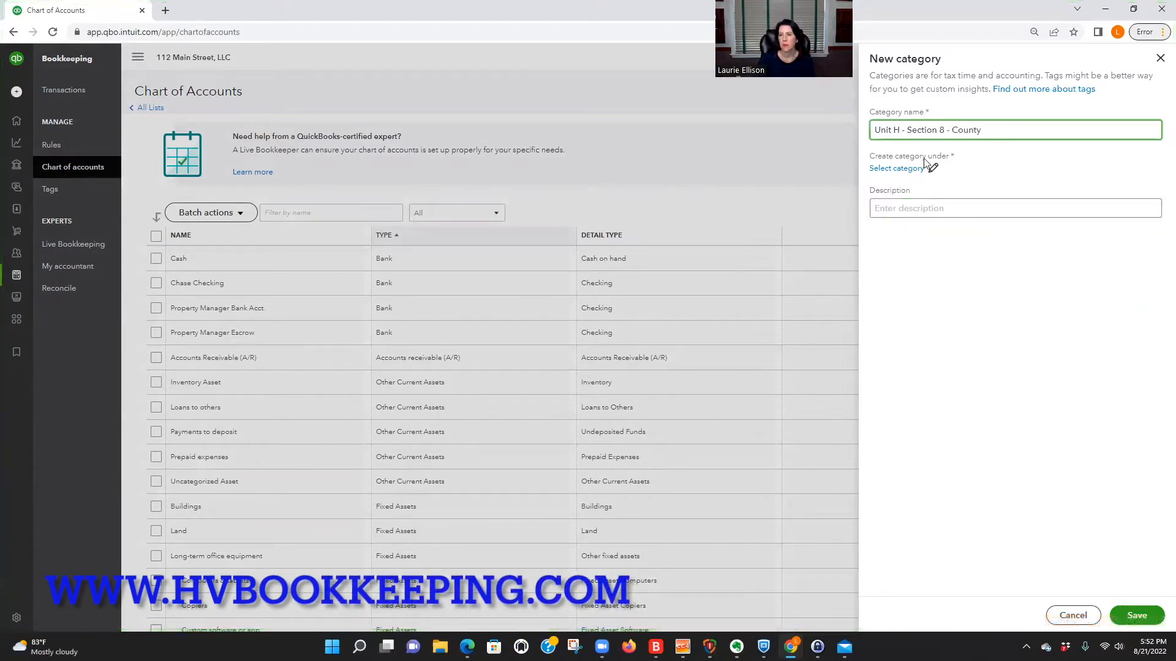
Place the new county category under Sales within the Income accounts.
{"action": "left_click", "coordinate": [896, 169]}
{"action": "left_click", "coordinate": [877, 125]}
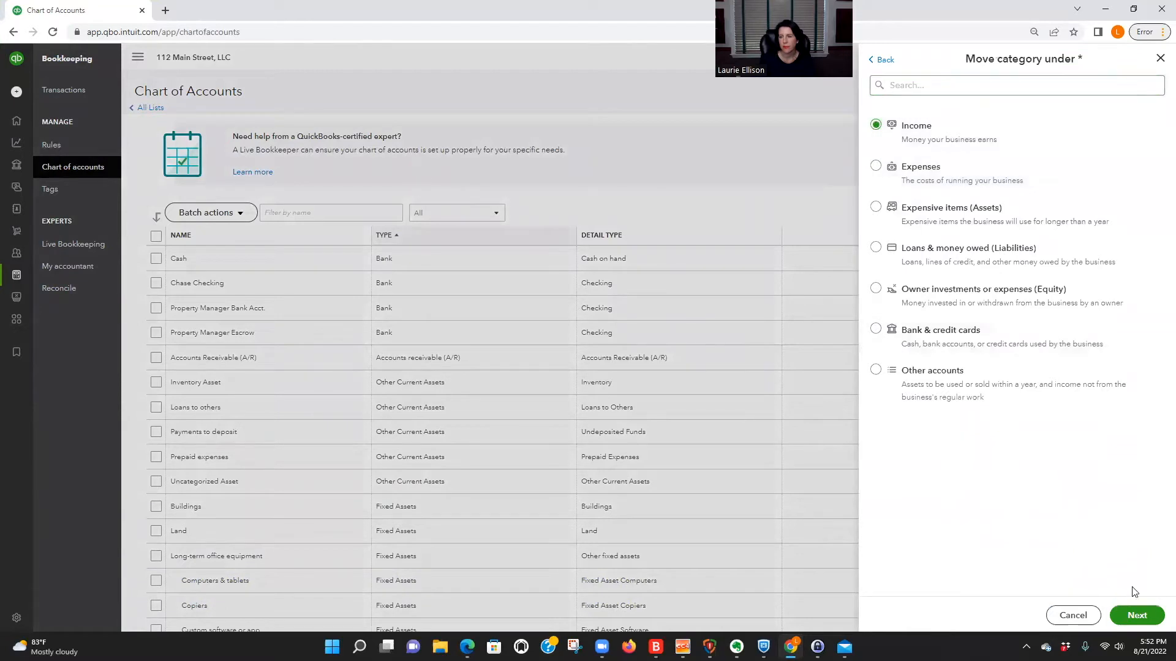
{"action": "left_click", "coordinate": [1137, 615]}
{"action": "left_click", "coordinate": [913, 214]}
{"action": "left_click", "coordinate": [1138, 616]}
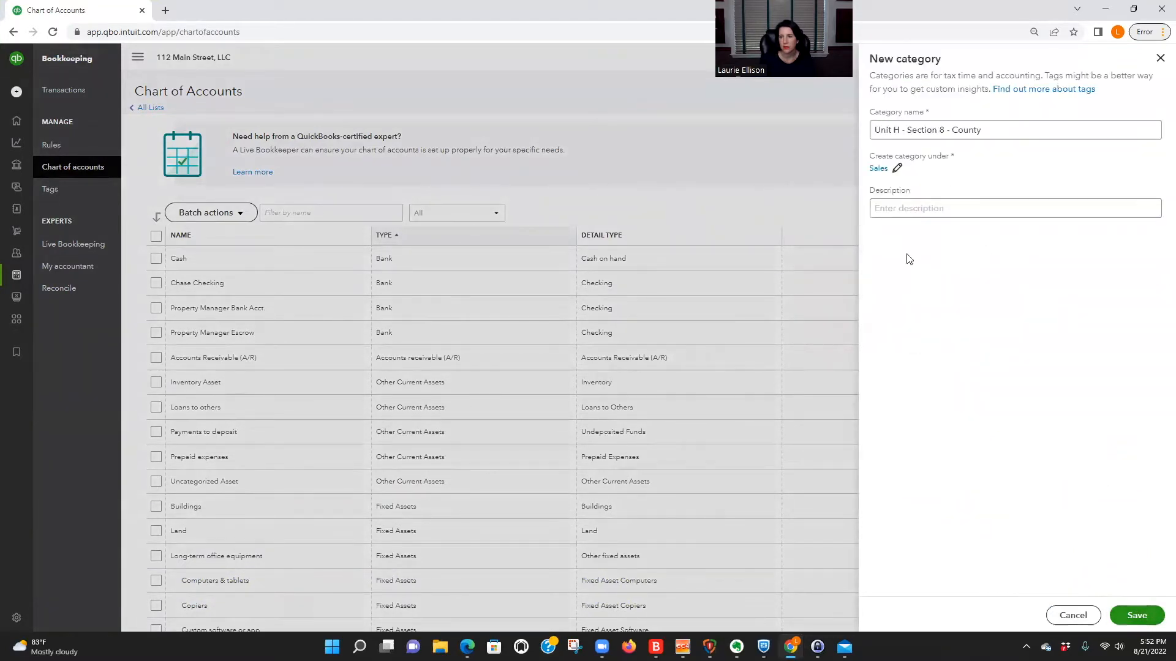
Copy the category name "Unit H - Section 8 - County" into the description and save the category.
{"action": "left_click_drag", "start_coordinate": [982, 130], "coordinate": [890, 121]}
{"action": "key", "text": "ctrl+c"}
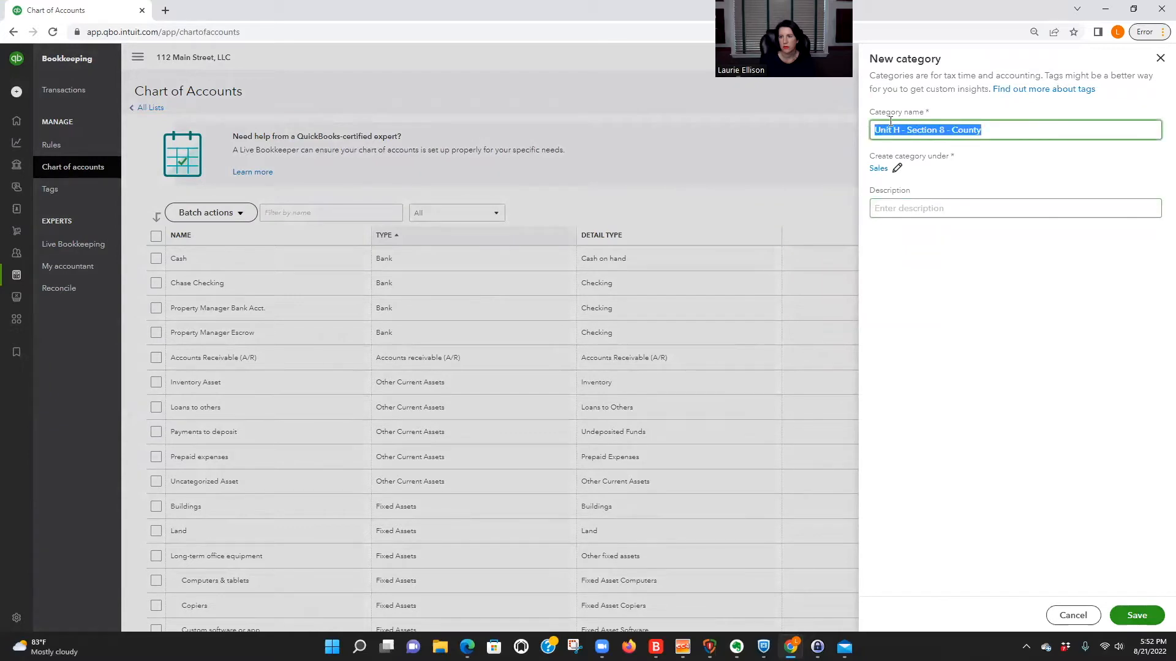
{"action": "left_click", "coordinate": [979, 209]}
{"action": "key", "text": "ctrl+v"}
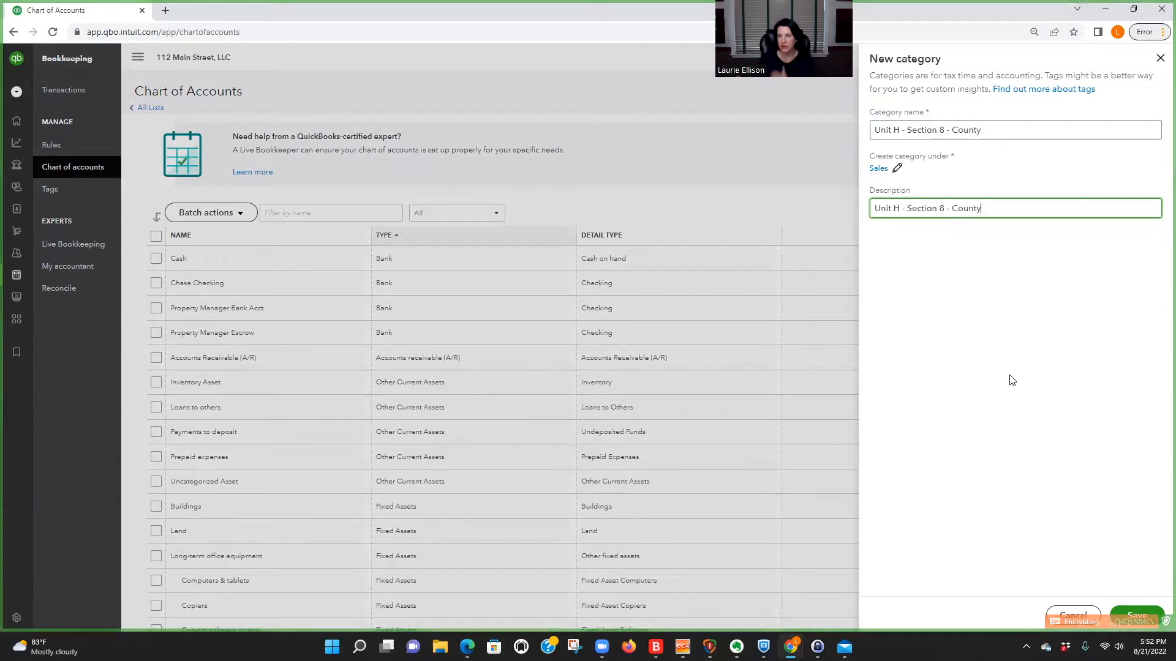
{"action": "left_click", "coordinate": [1137, 616]}
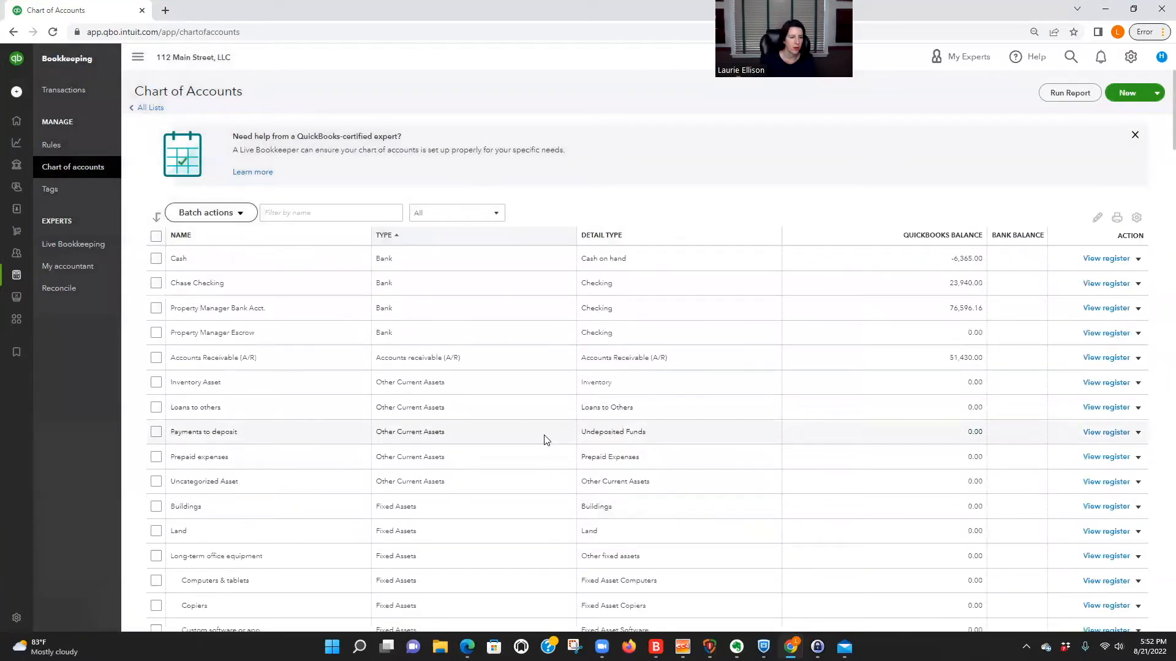
Filter the chart of accounts by the name "sec" to find the new Section 8 categories.
{"action": "scroll", "coordinate": [546, 440], "scroll_direction": "down", "scroll_amount": 4}
{"action": "scroll", "coordinate": [361, 244], "scroll_direction": "up", "scroll_amount": 5}
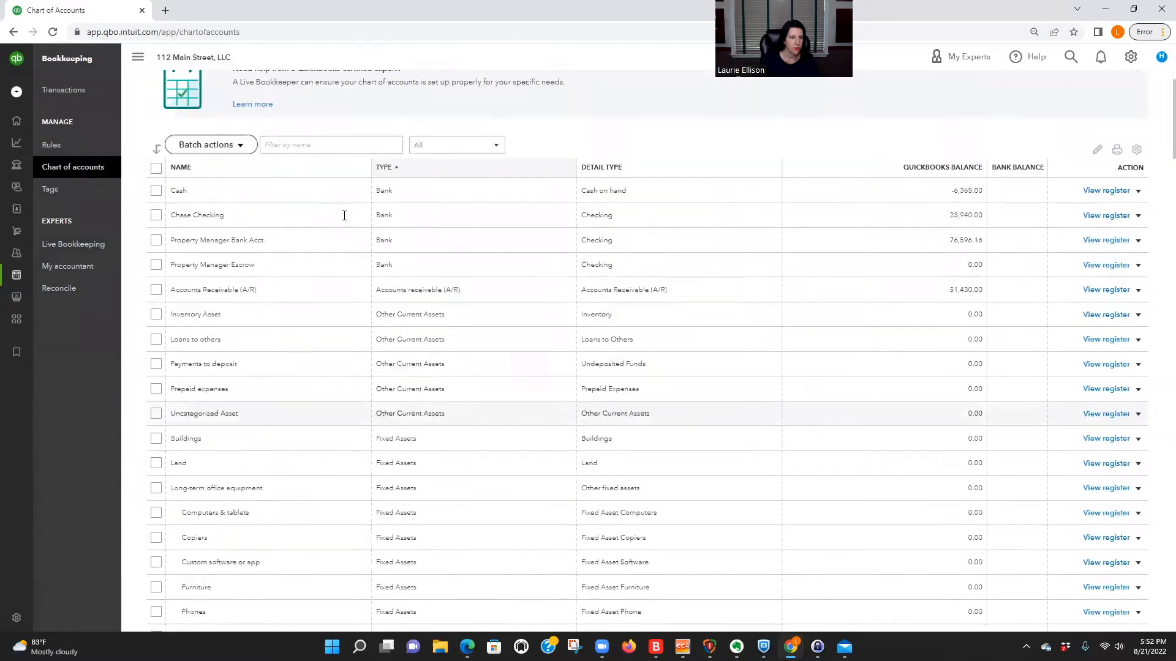
{"action": "left_click", "coordinate": [281, 211]}
{"action": "type", "text": "sec"}
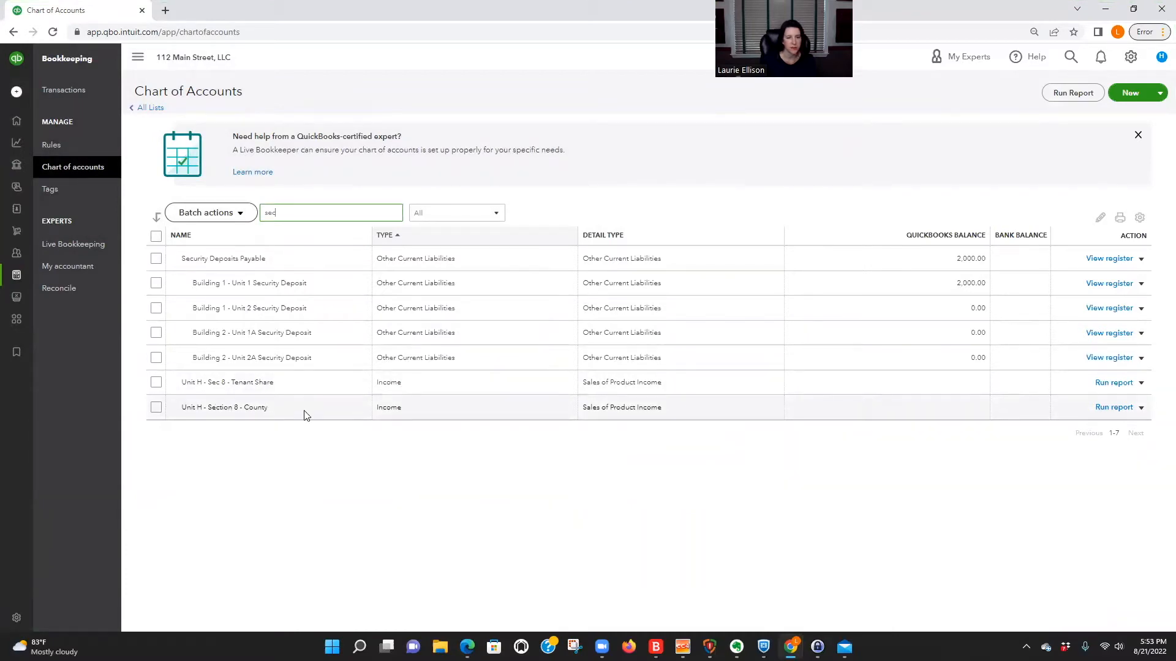
Change the description of the "Unit H - Section 8 - County" category to "Unit H - Section 8 - County Share" and save it.
{"action": "left_click", "coordinate": [1141, 408]}
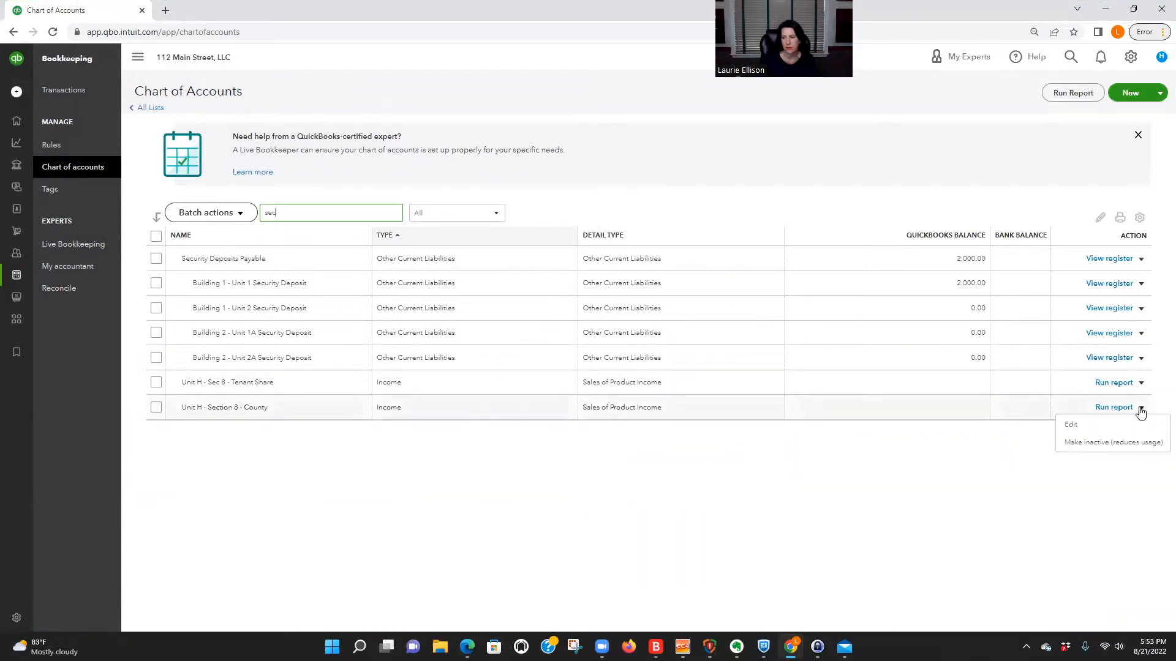
{"action": "left_click", "coordinate": [1079, 427]}
{"action": "left_click", "coordinate": [1001, 180]}
{"action": "type", "text": "Section 8 - County Share"}
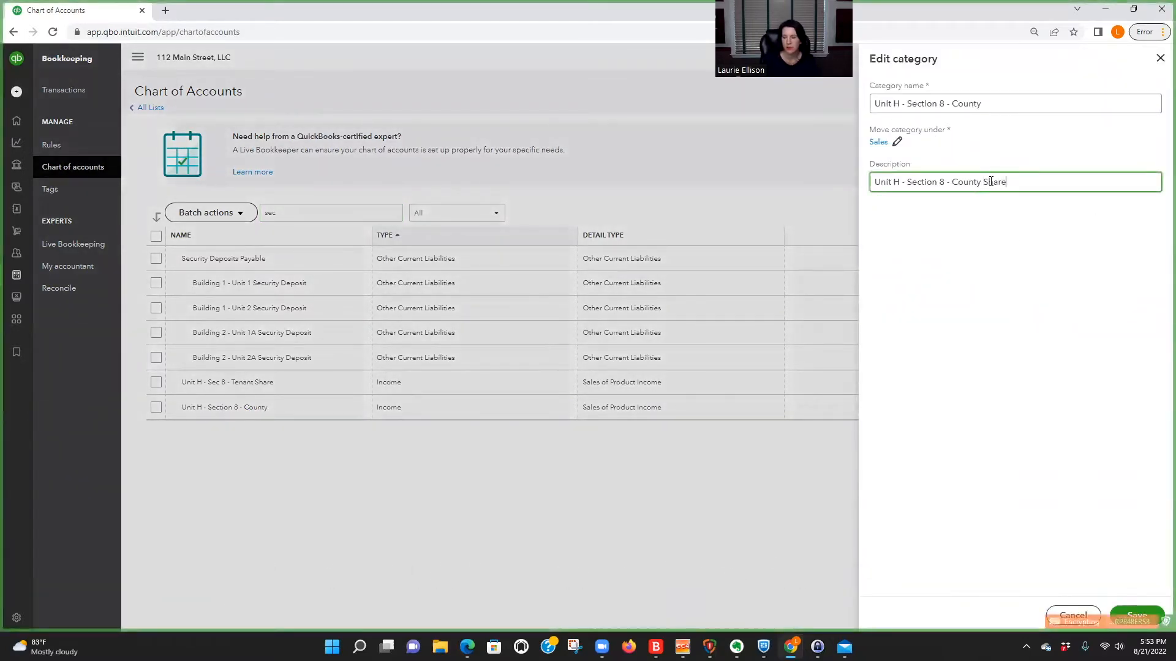
{"action": "left_click", "coordinate": [1136, 615]}
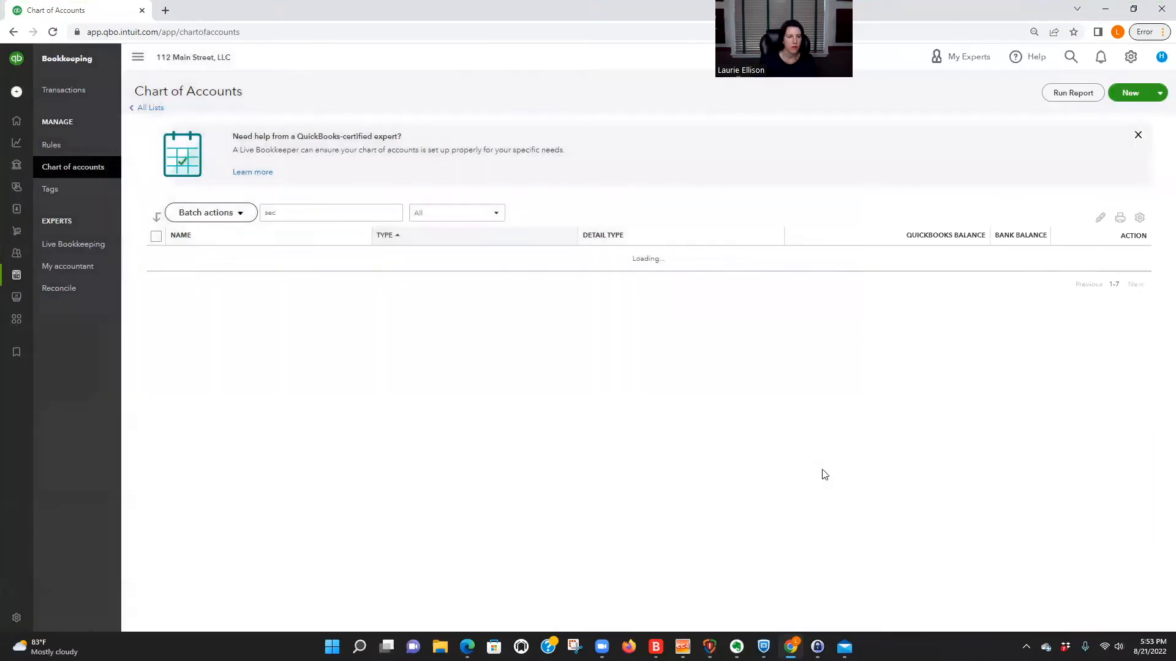
Start a new category in the chart of accounts and name it "Unit H - Rental Income".
{"action": "left_click", "coordinate": [1130, 93]}
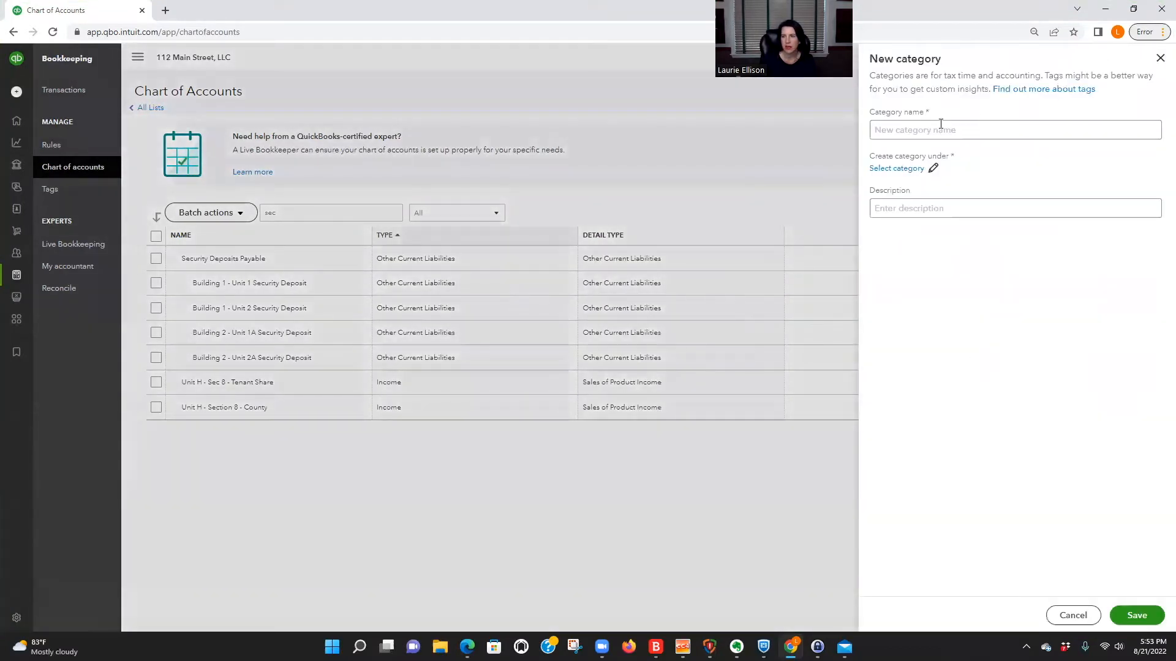
{"action": "type", "text": "Unit "}
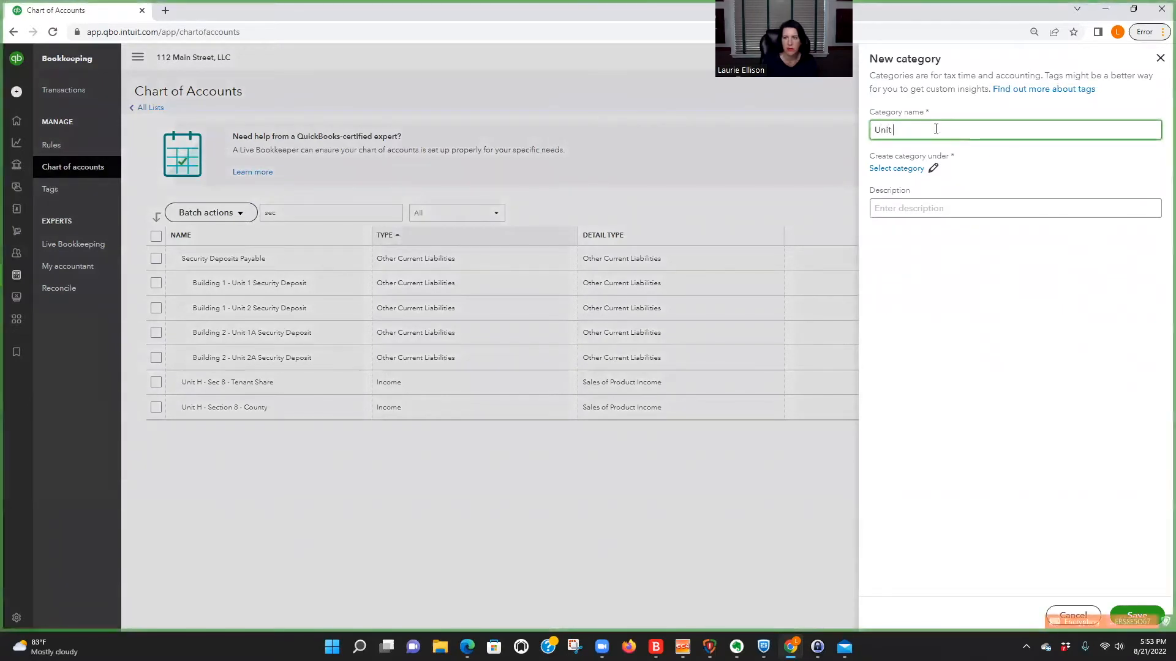
{"action": "type", "text": "H - Rental Income"}
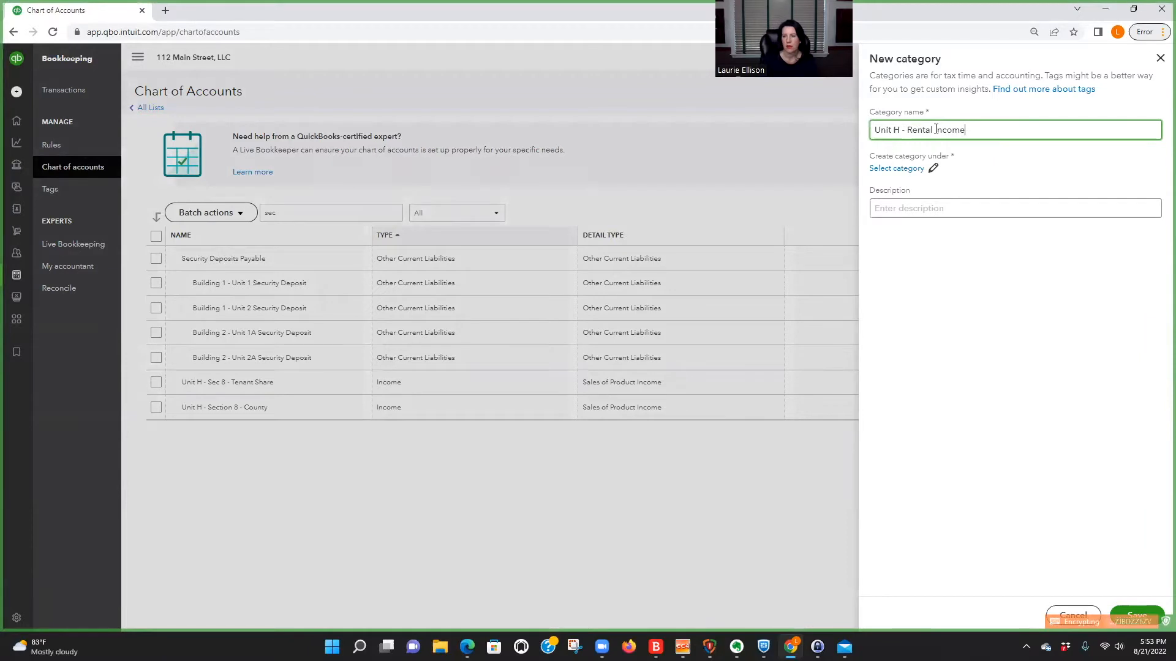
Place the new rental income category under Sales within the Income accounts.
{"action": "left_click", "coordinate": [916, 162]}
{"action": "left_click", "coordinate": [891, 127]}
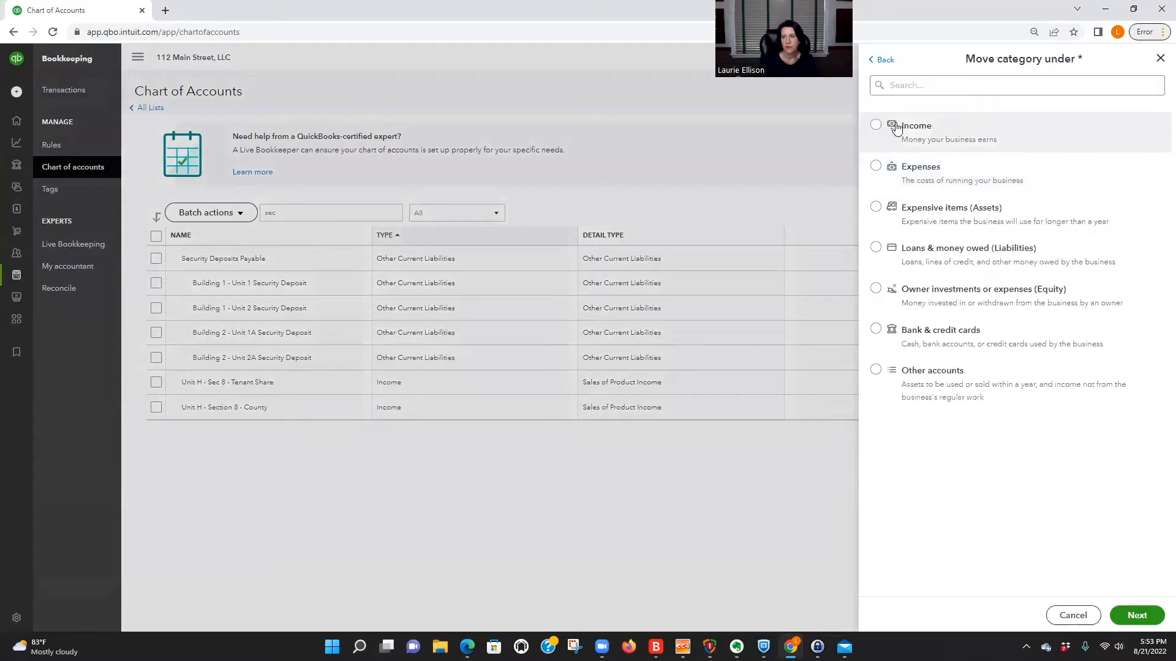
{"action": "left_click", "coordinate": [1136, 615]}
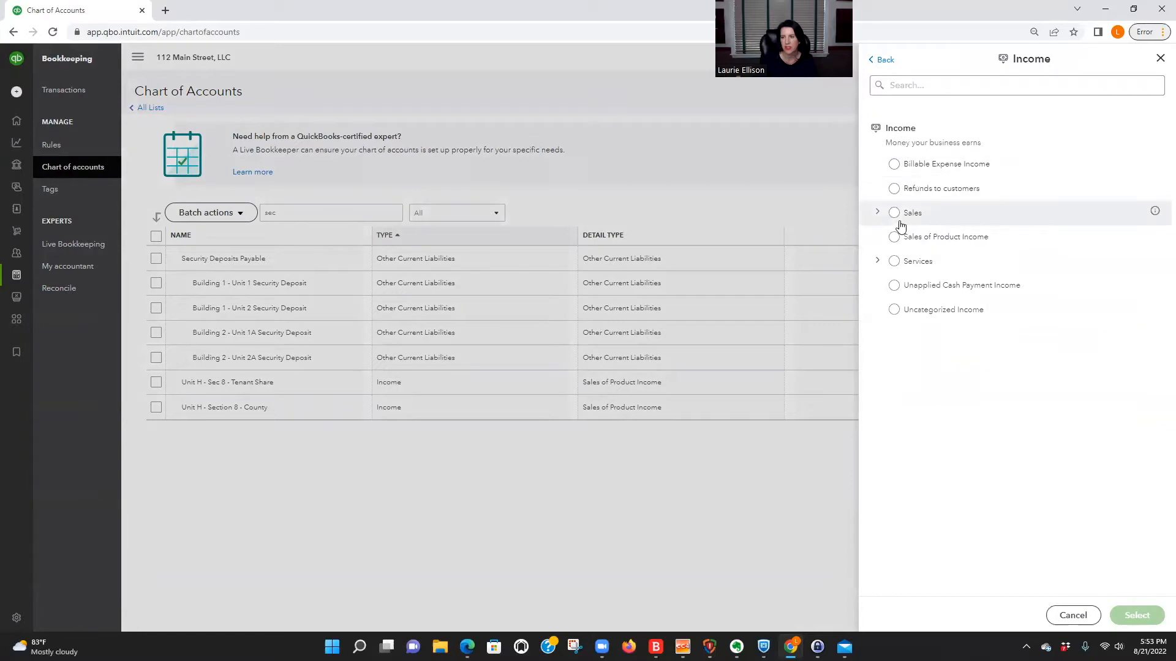
{"action": "left_click", "coordinate": [895, 214]}
{"action": "left_click", "coordinate": [1137, 615]}
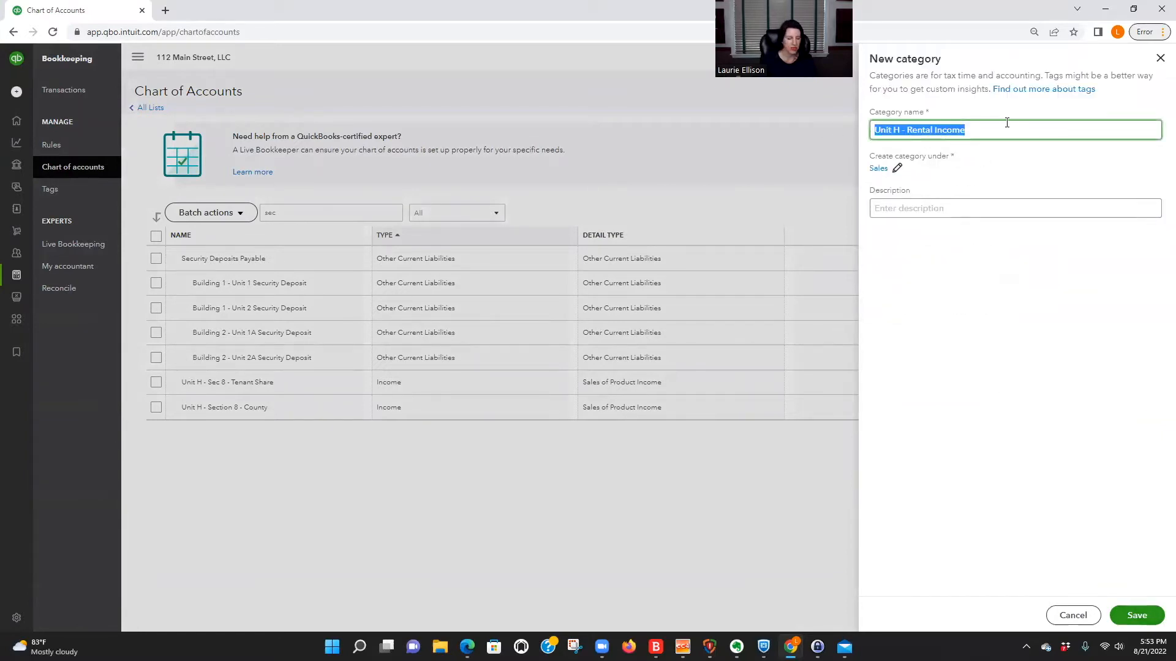
Copy the category name "Unit H - Rental Income" into the description and save the category.
{"action": "left_click", "coordinate": [976, 207]}
{"action": "type", "text": "Unit H - Rental Income"}
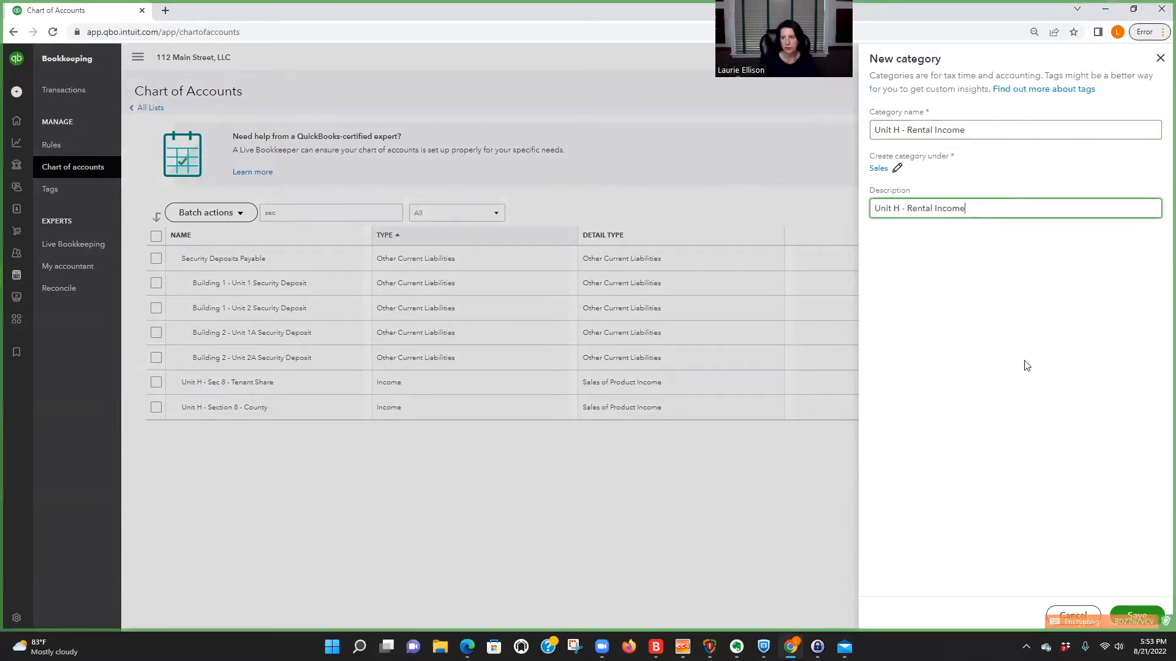
{"action": "left_click", "coordinate": [1137, 615]}
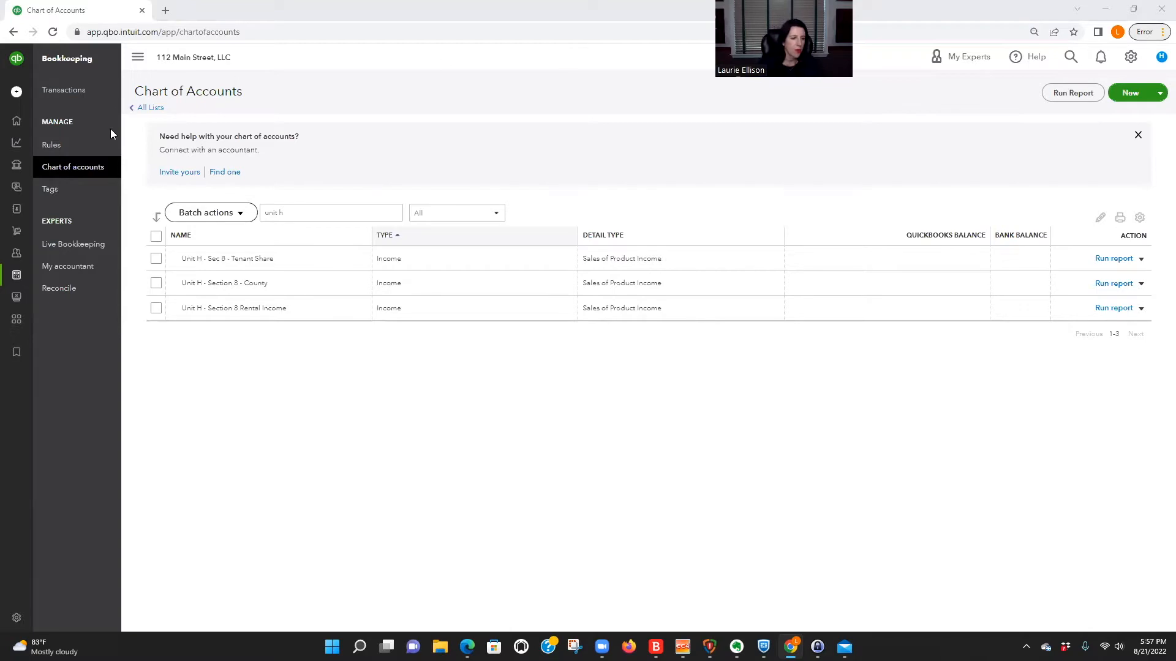
{"action": "double_click", "coordinate": [245, 282]}
{"action": "left_click_drag", "start_coordinate": [232, 258], "coordinate": [285, 260]}
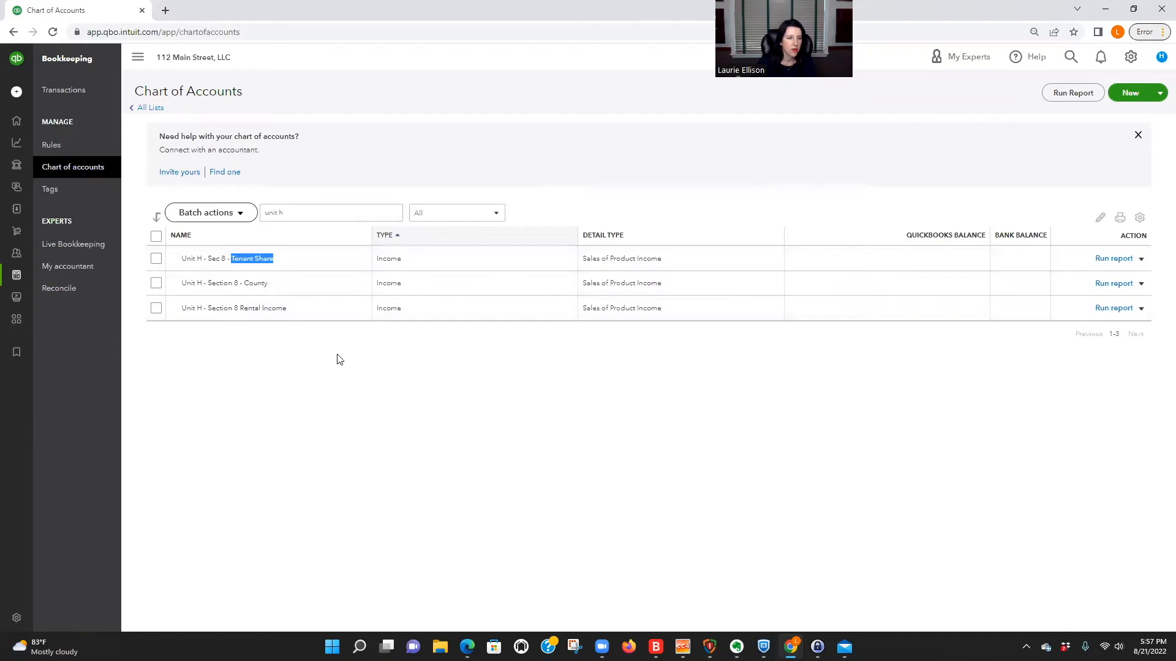
{"action": "left_click_drag", "start_coordinate": [264, 213], "coordinate": [321, 213]}
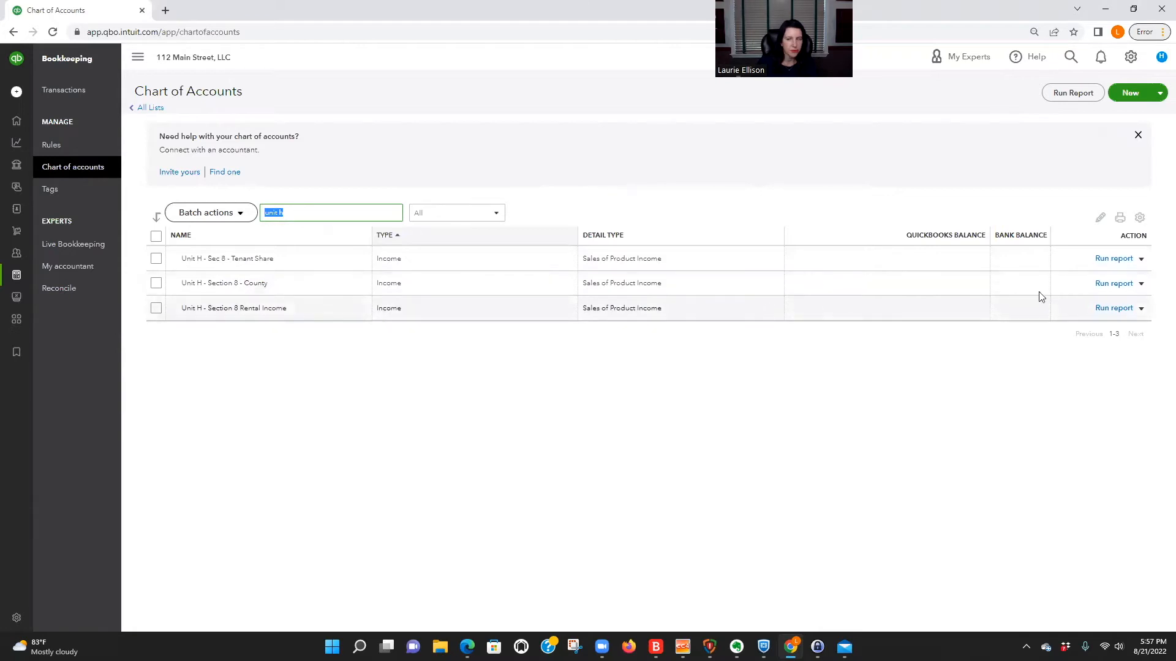
Move the "Unit H - Section 8 - County" category under "Unit H - Section 8 Rental Income", then save and confirm the change.
{"action": "left_click", "coordinate": [1141, 284]}
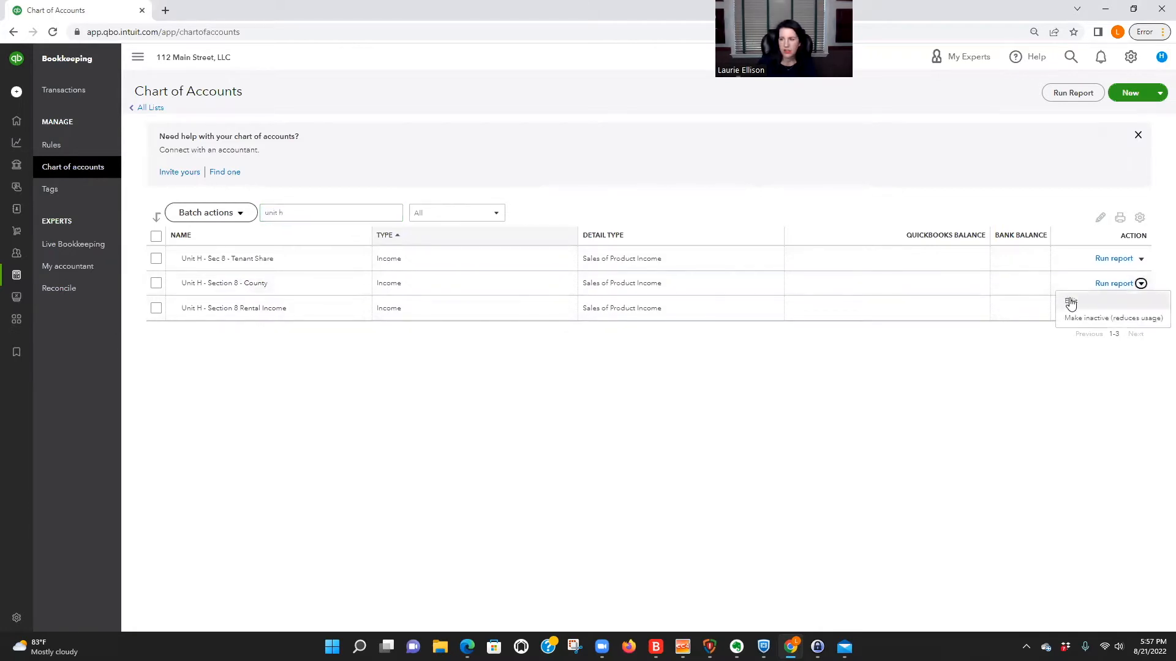
{"action": "left_click", "coordinate": [1070, 301]}
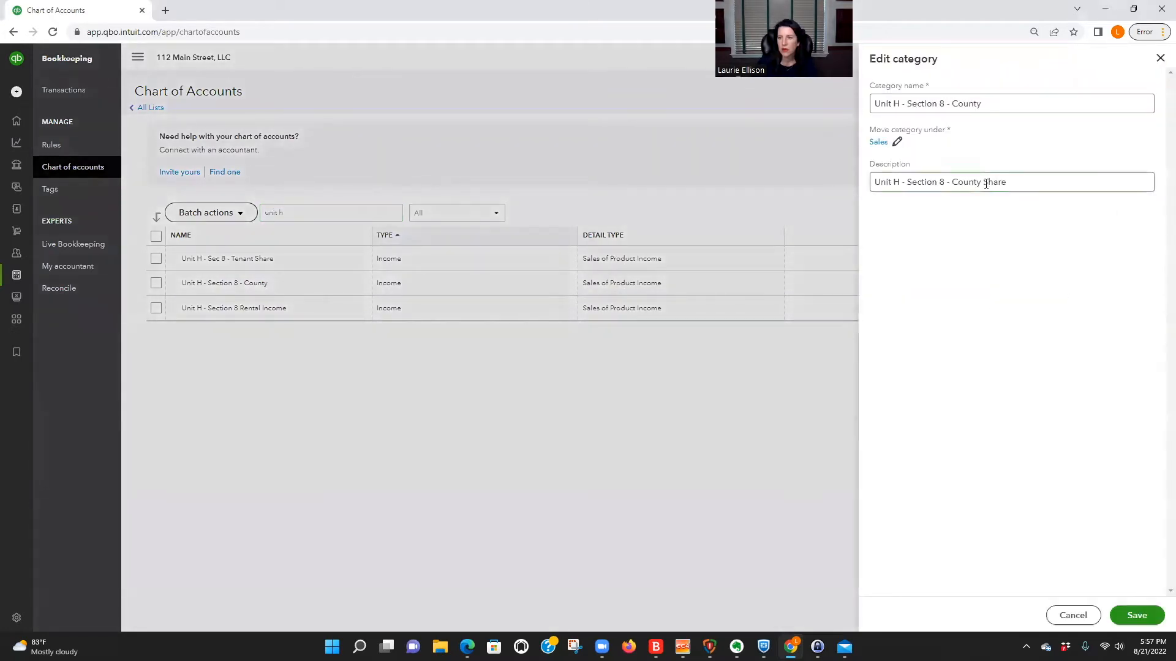
{"action": "left_click", "coordinate": [897, 143]}
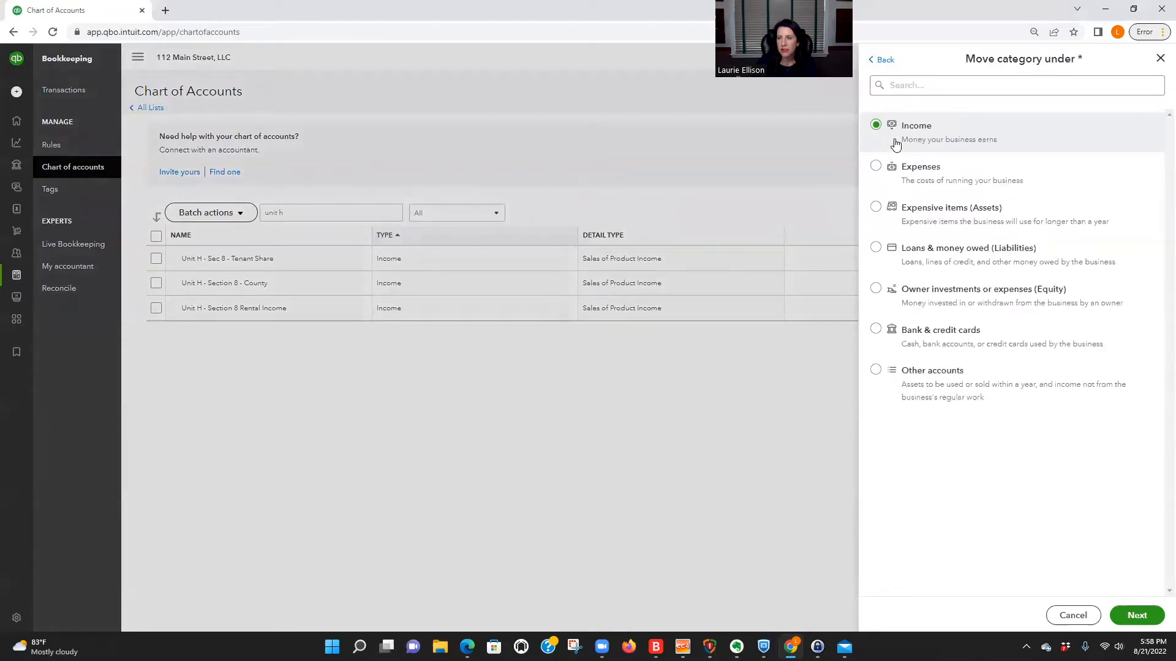
{"action": "left_click", "coordinate": [900, 84]}
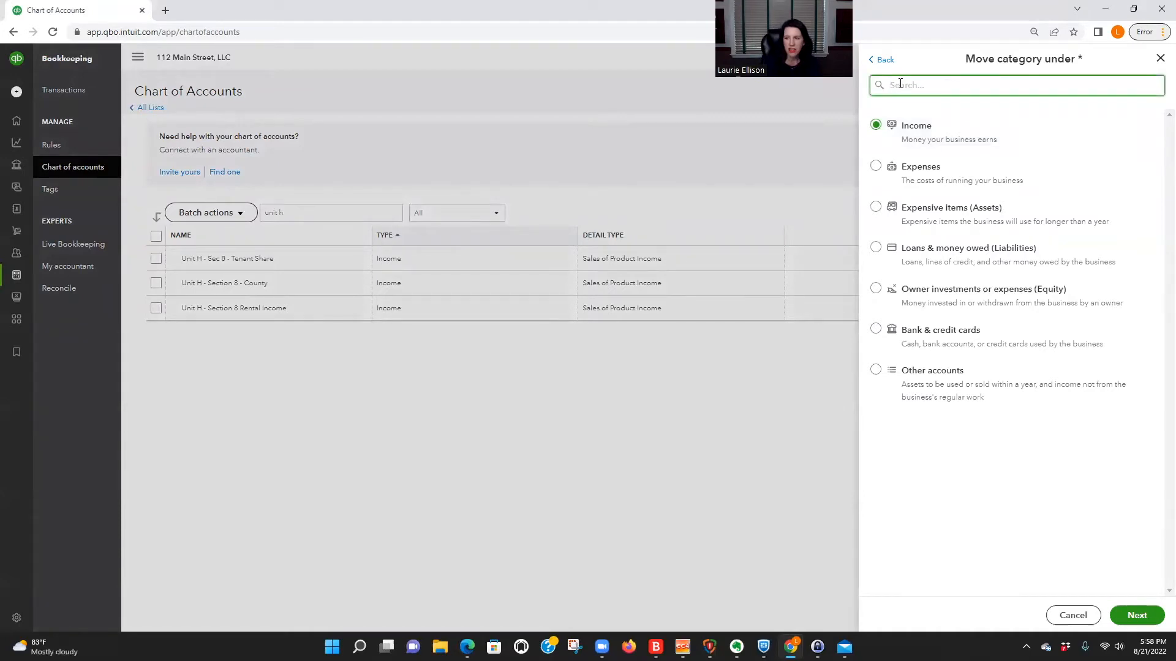
{"action": "type", "text": "unit"}
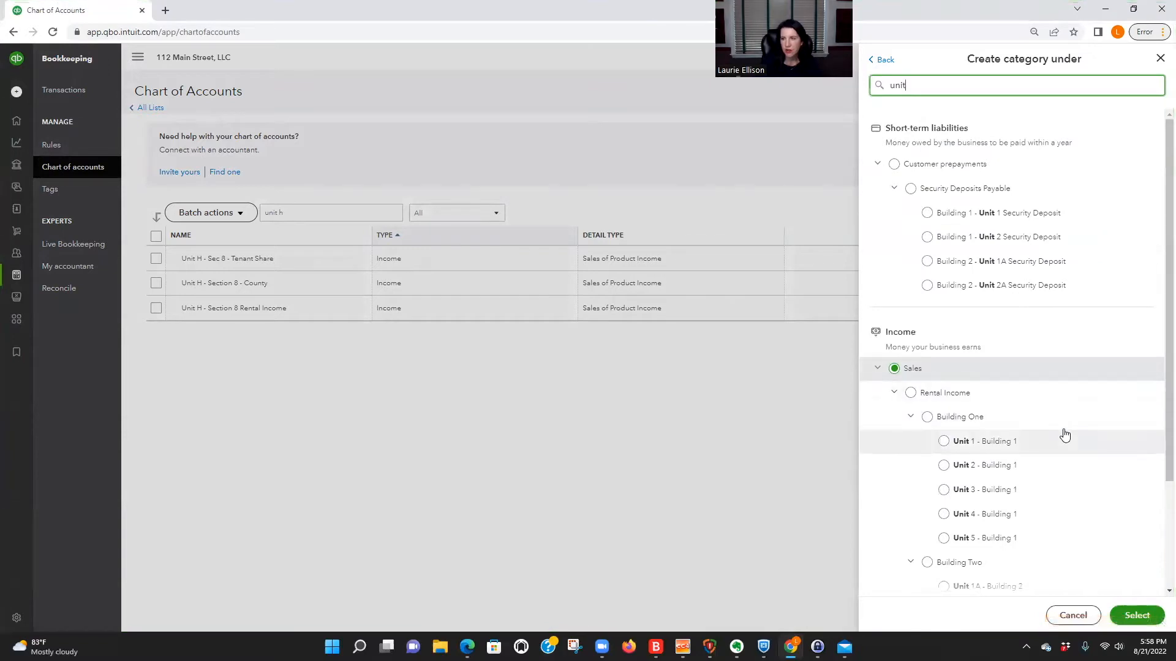
{"action": "scroll", "coordinate": [1067, 452], "scroll_direction": "down", "scroll_amount": 2}
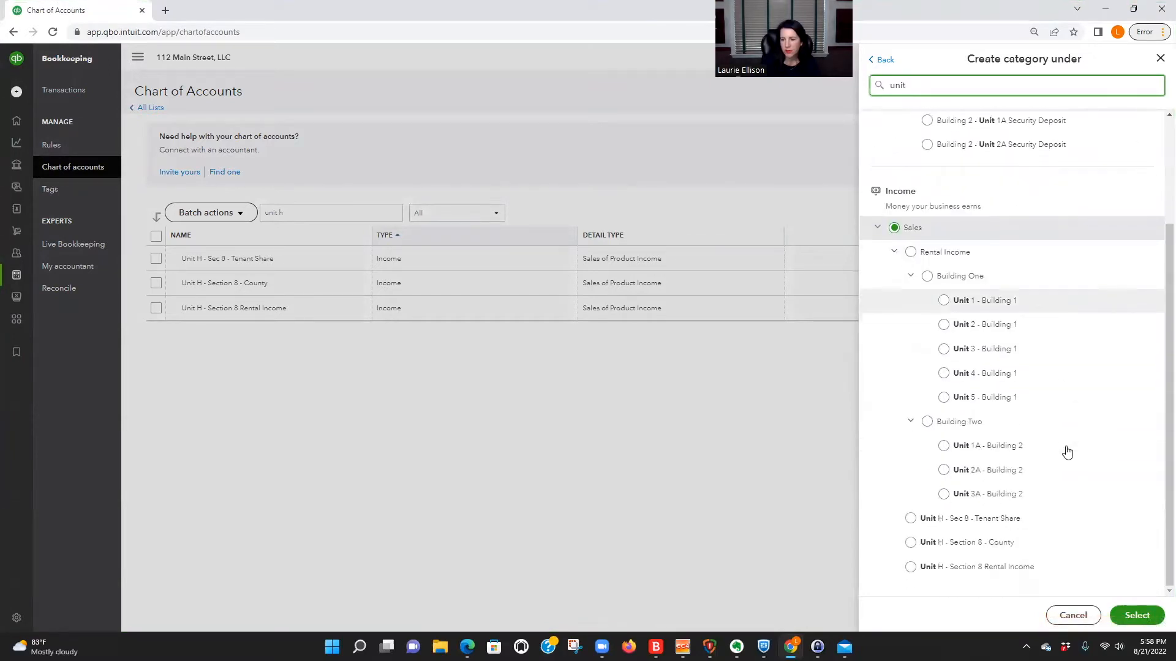
{"action": "left_click", "coordinate": [911, 568]}
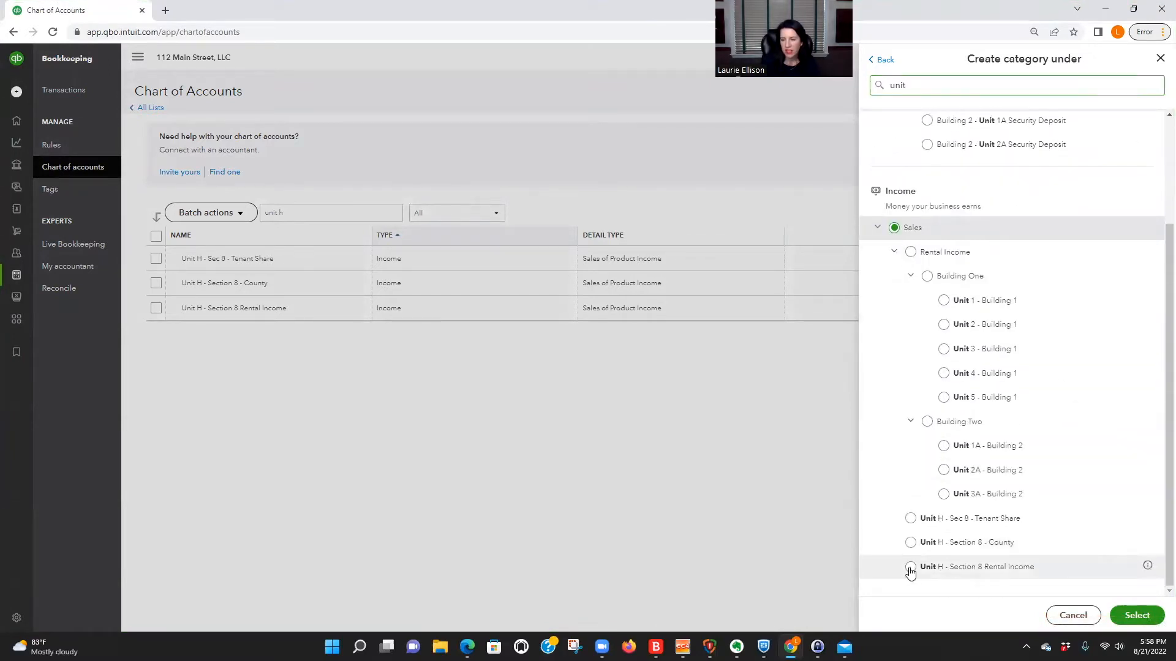
{"action": "left_click", "coordinate": [1137, 615]}
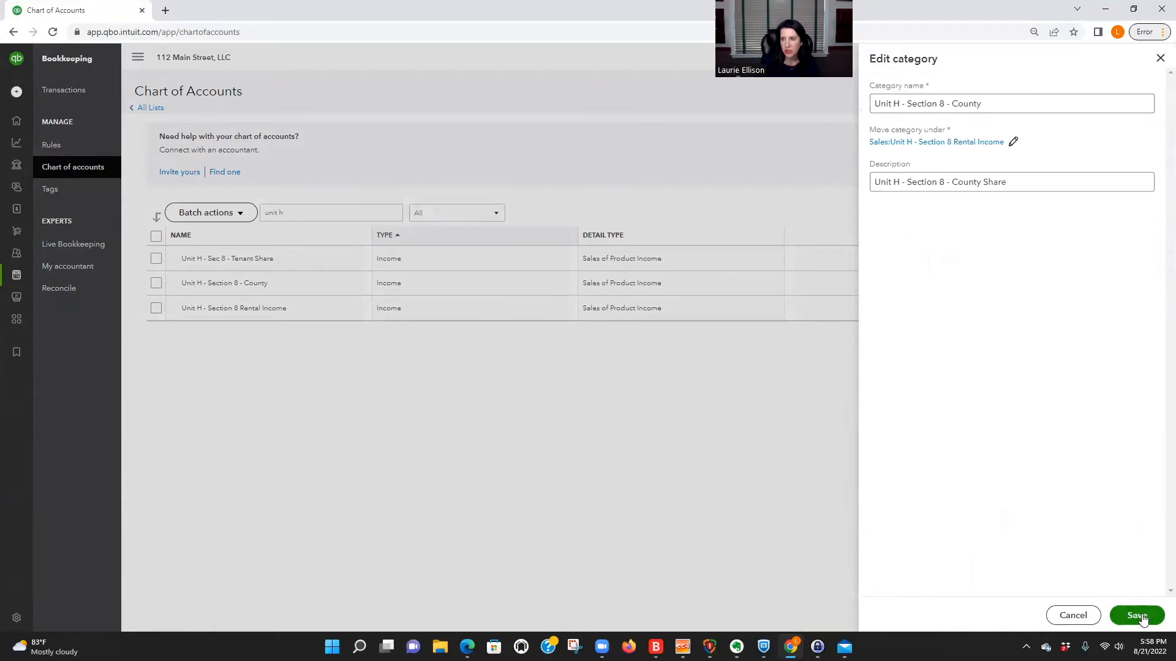
{"action": "left_click", "coordinate": [1142, 617]}
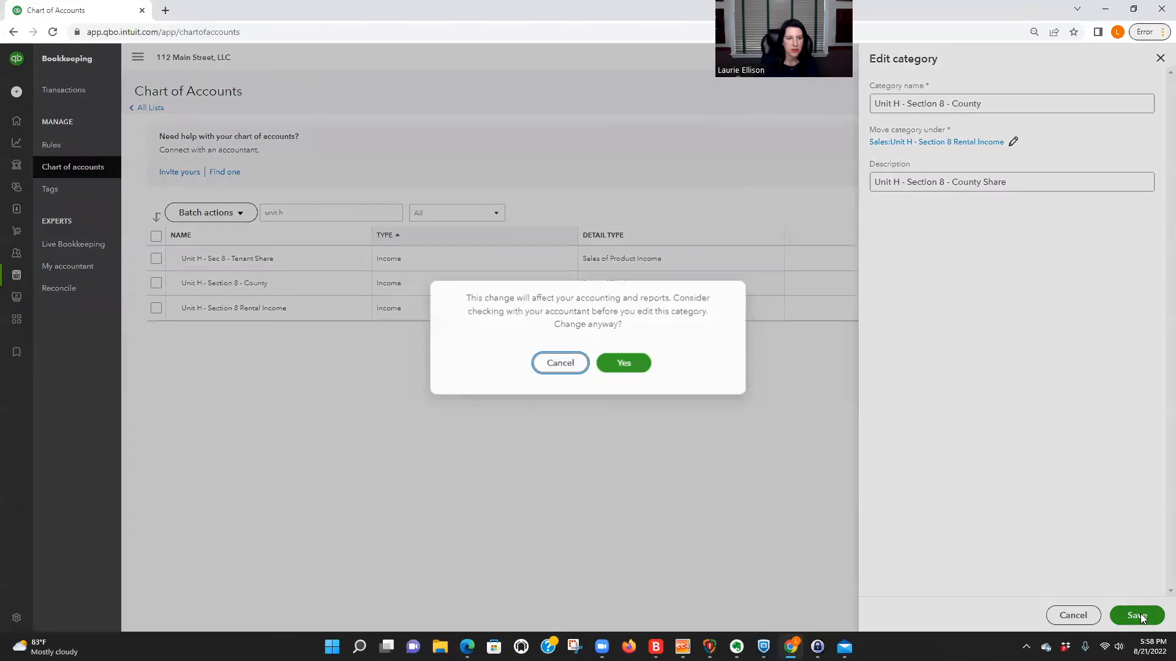
{"action": "left_click", "coordinate": [629, 364]}
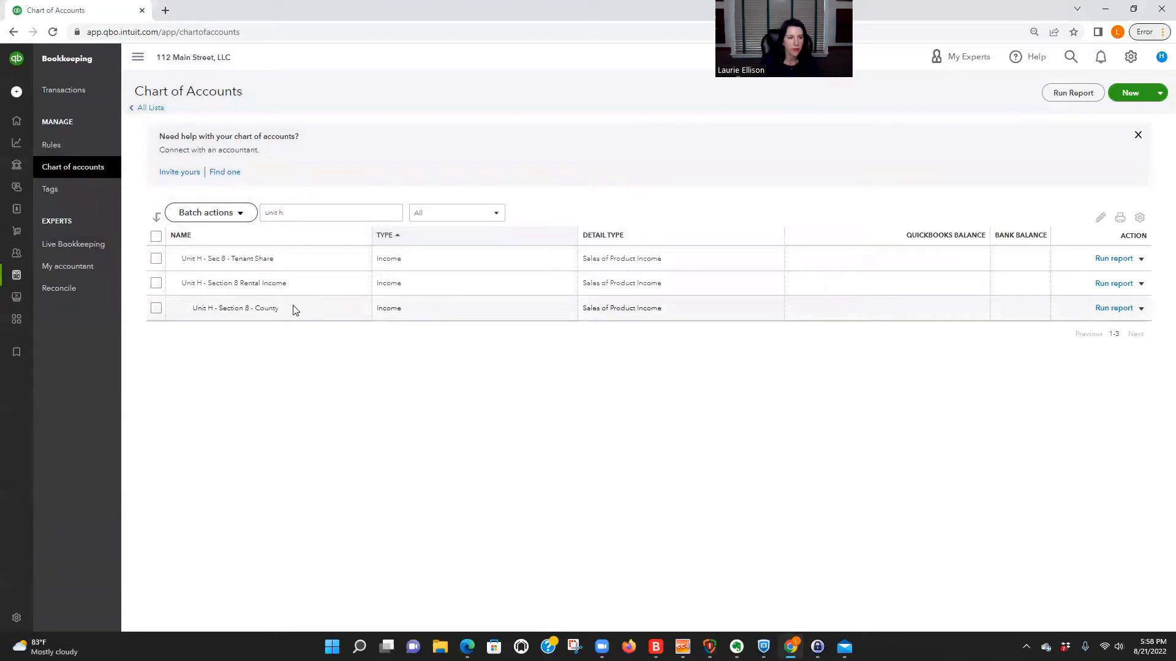
Move the "Unit H - Sec 8 - Tenant Share" category under "Unit H - Section 8 Rental Income", then save and confirm the change.
{"action": "left_click", "coordinate": [1143, 260]}
{"action": "left_click", "coordinate": [1068, 275]}
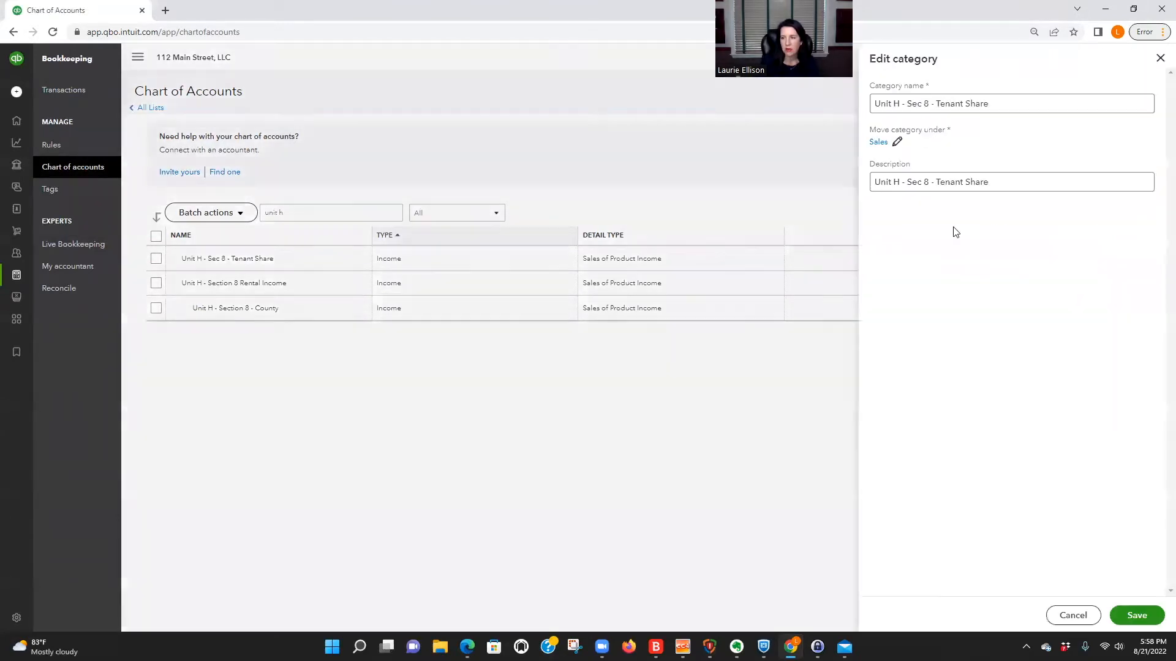
{"action": "left_click", "coordinate": [882, 143]}
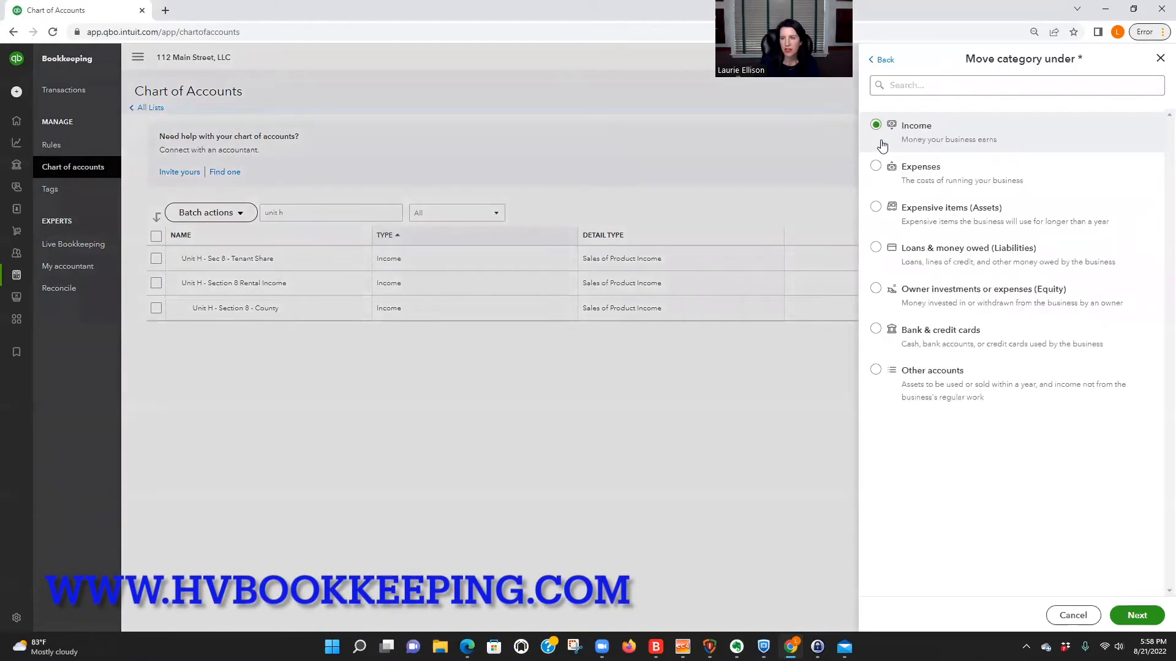
{"action": "left_click", "coordinate": [924, 91]}
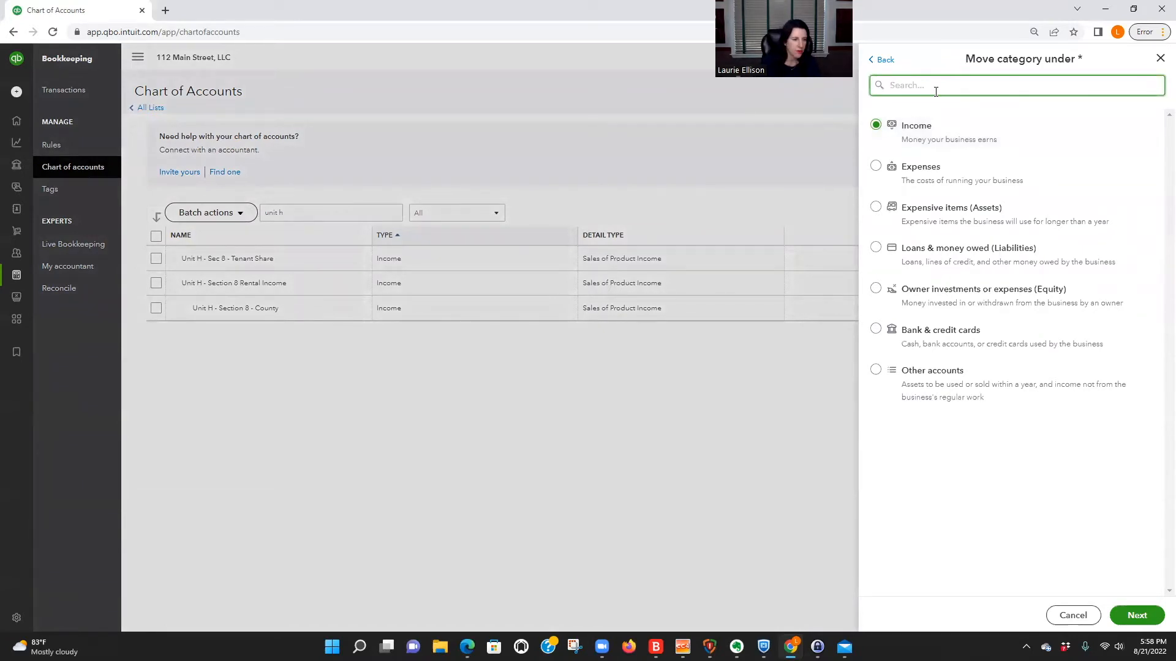
{"action": "type", "text": "unit"}
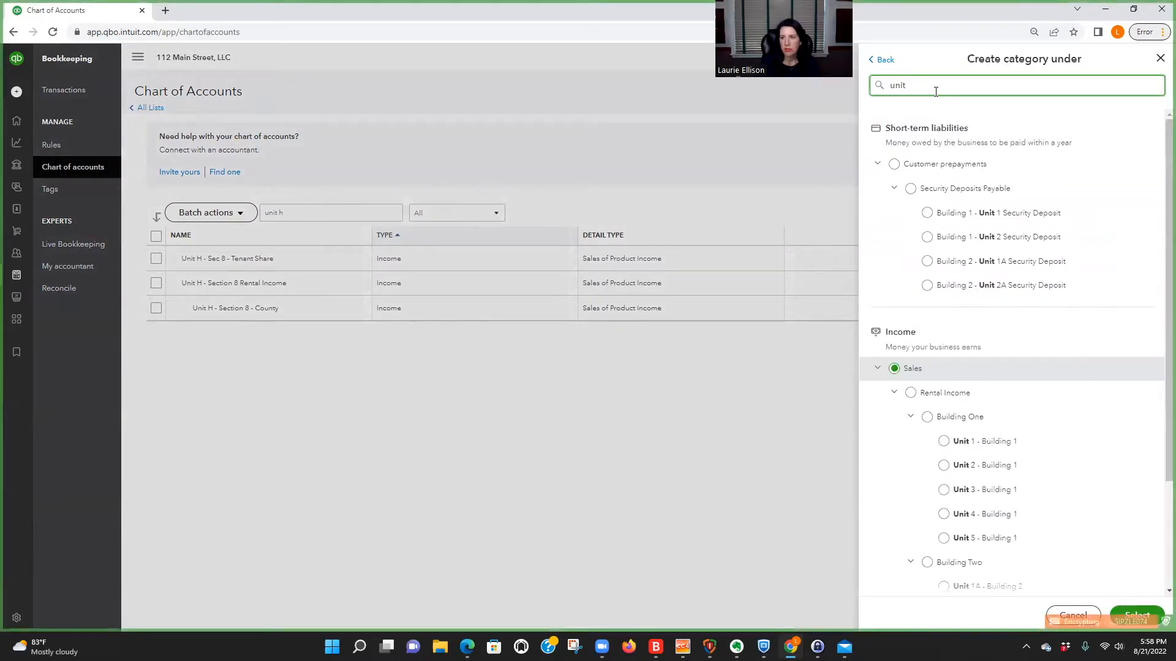
{"action": "type", "text": " h"}
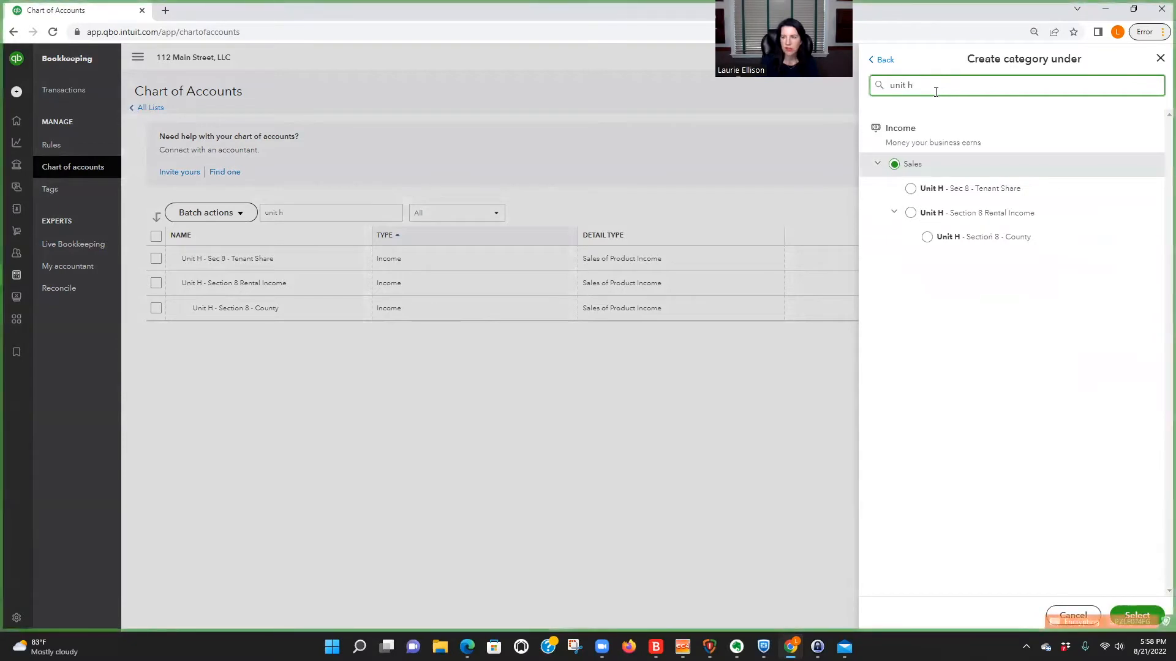
{"action": "left_click", "coordinate": [910, 213]}
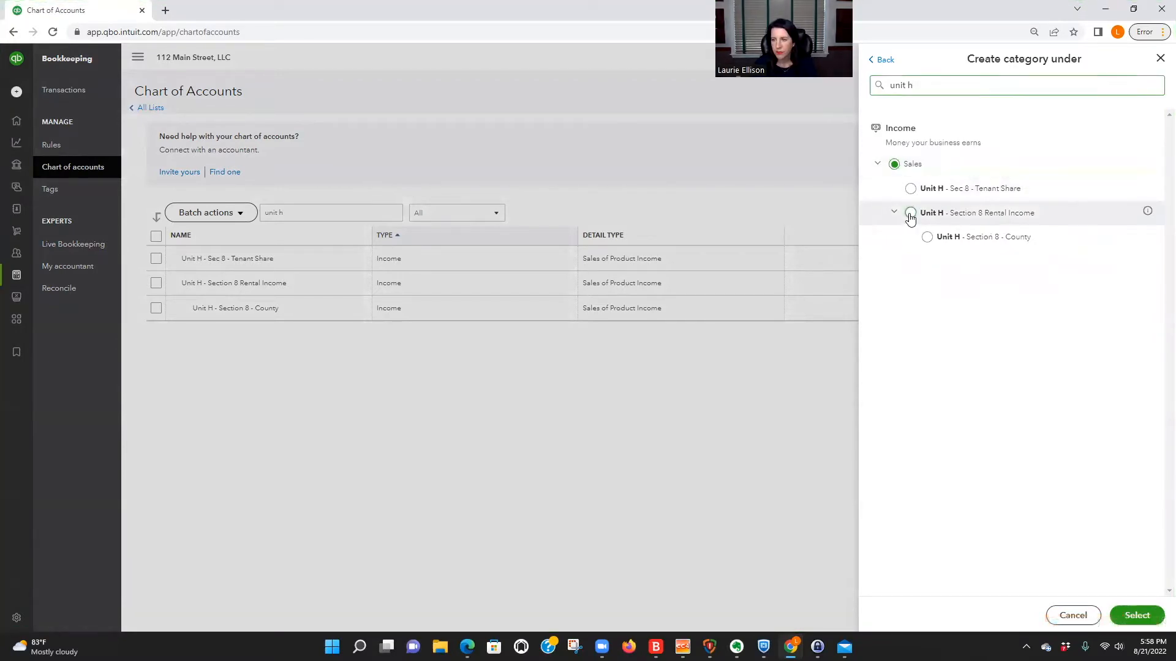
{"action": "left_click", "coordinate": [1136, 615]}
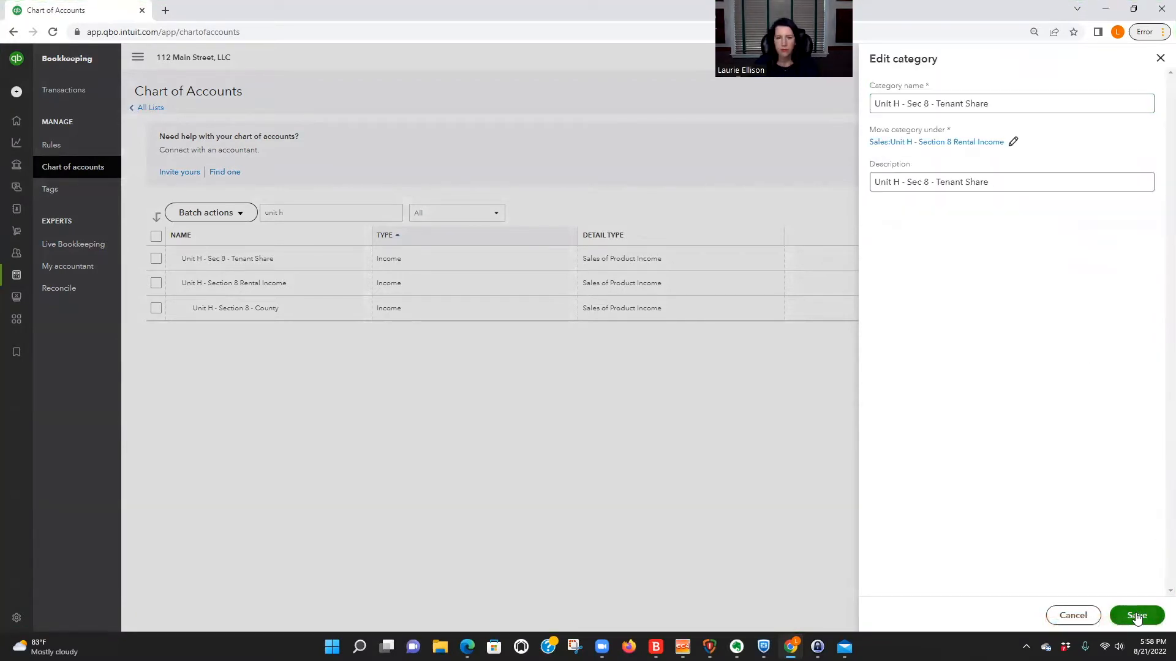
{"action": "left_click", "coordinate": [1137, 615]}
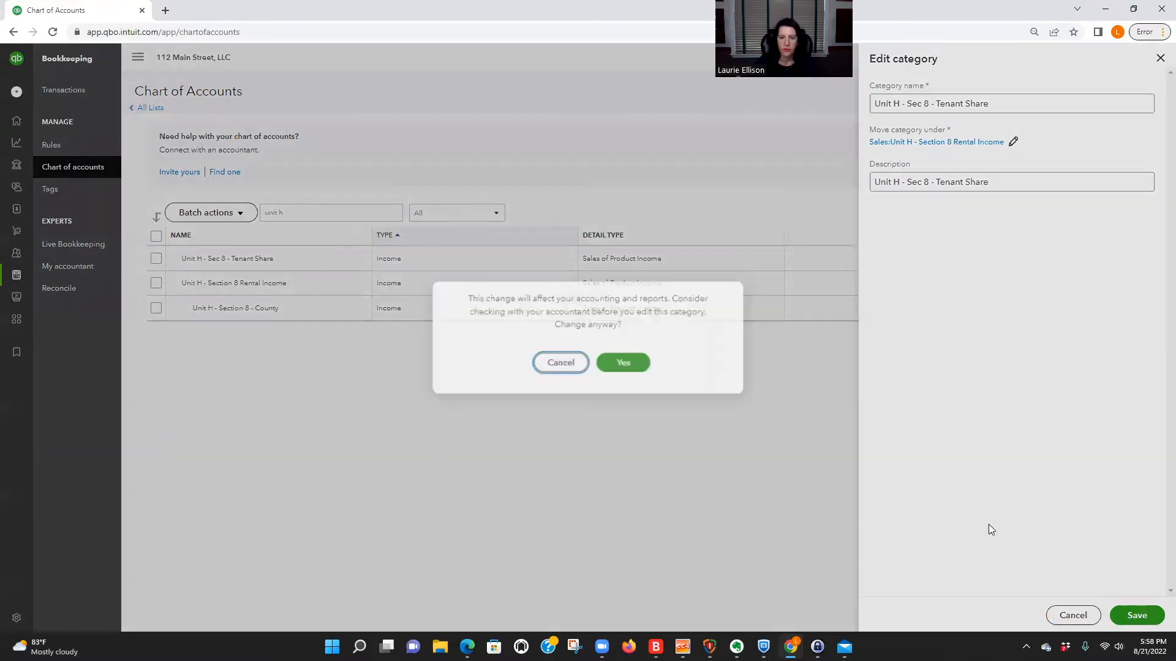
{"action": "left_click", "coordinate": [628, 362]}
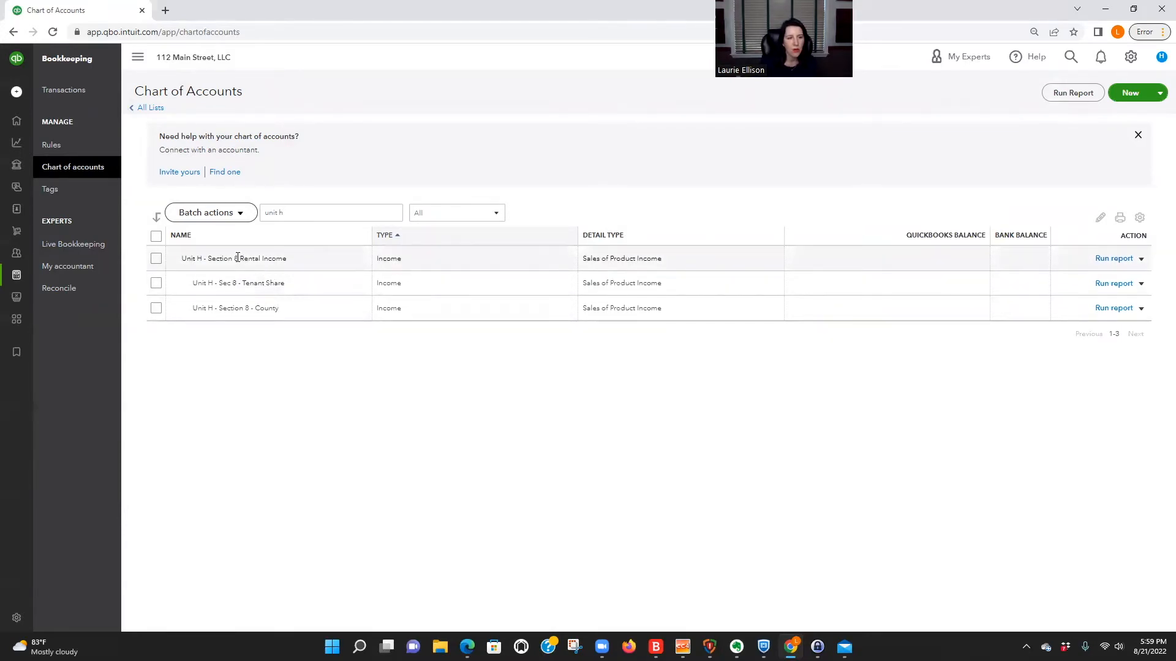
{"action": "left_click_drag", "start_coordinate": [234, 258], "coordinate": [296, 264]}
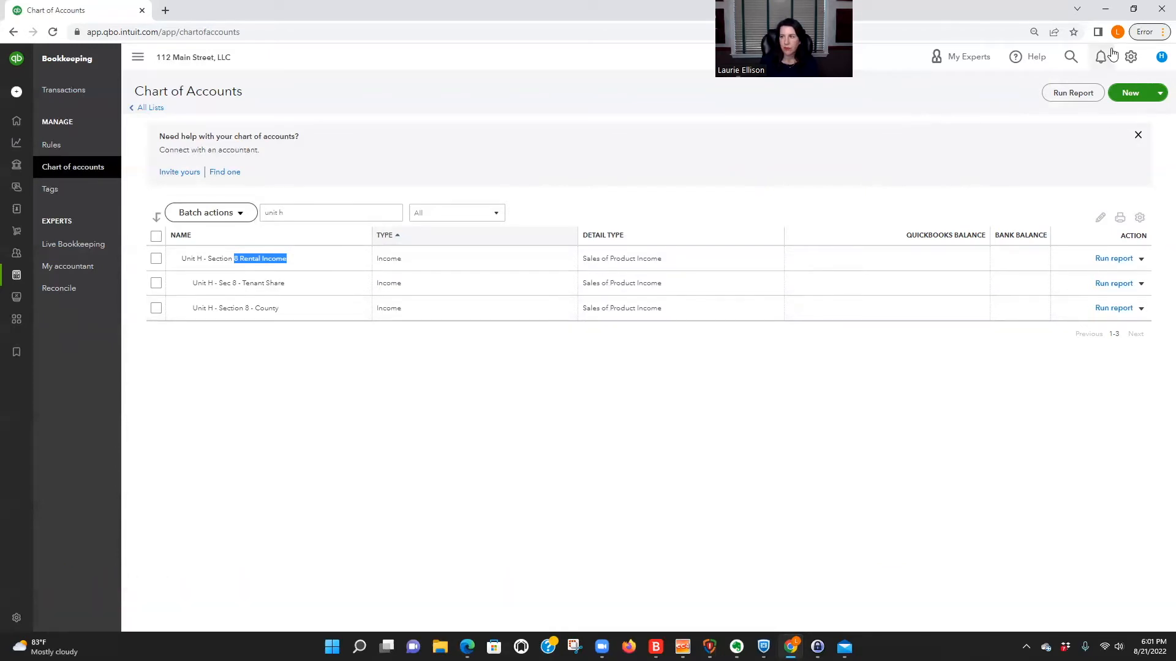
Check the class tracking setting in the Advanced account settings, then close the settings.
{"action": "left_click", "coordinate": [1130, 57]}
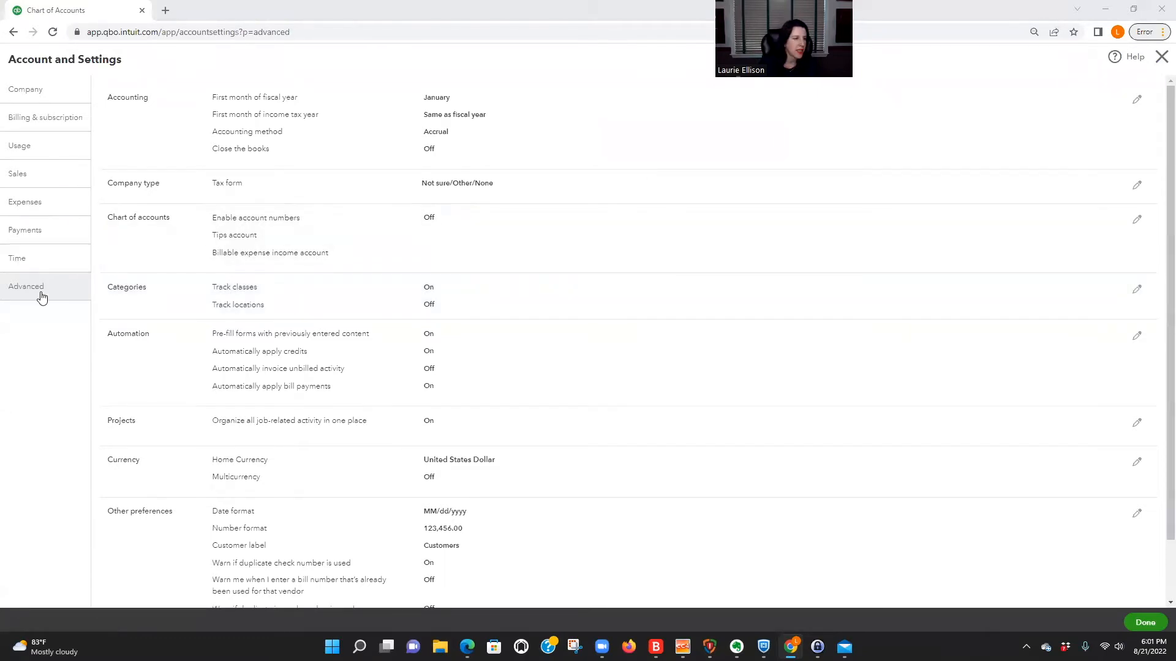
{"action": "left_click", "coordinate": [1161, 57]}
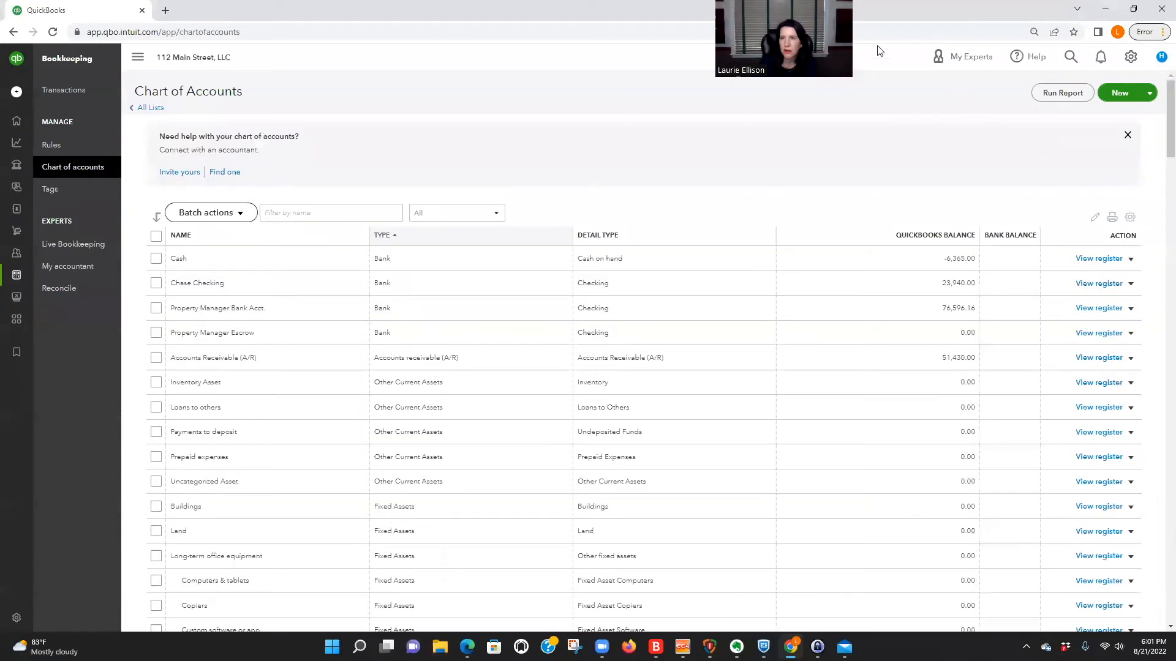
Go to the overview of all lists and open the Classes list.
{"action": "left_click", "coordinate": [1130, 57]}
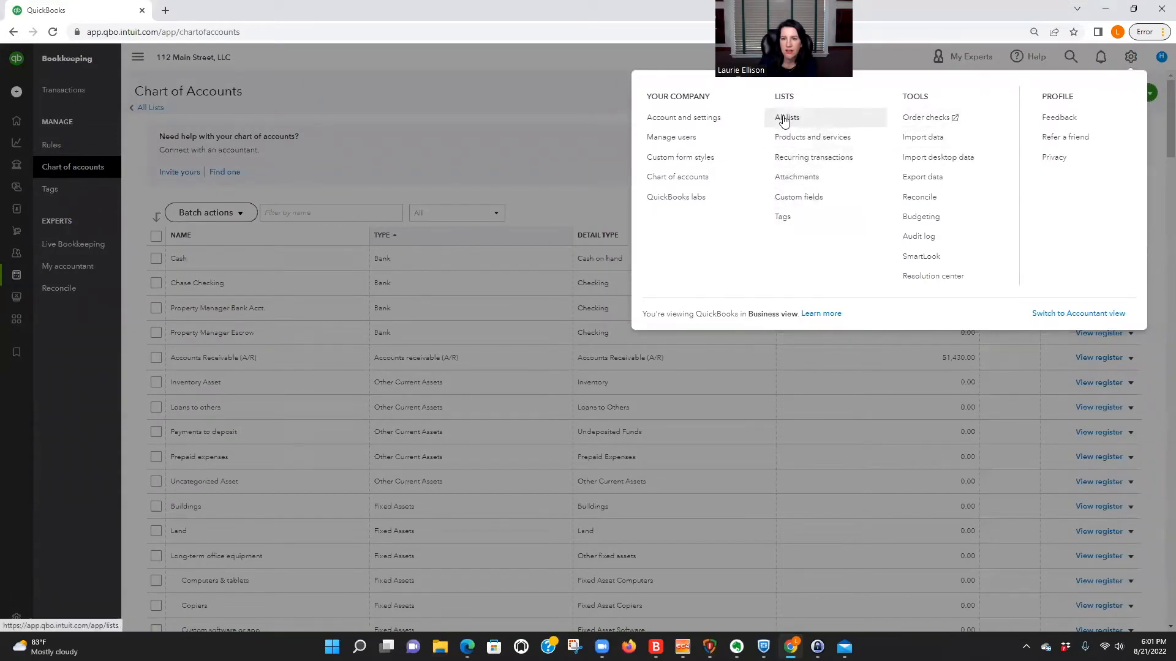
{"action": "left_click", "coordinate": [53, 105]}
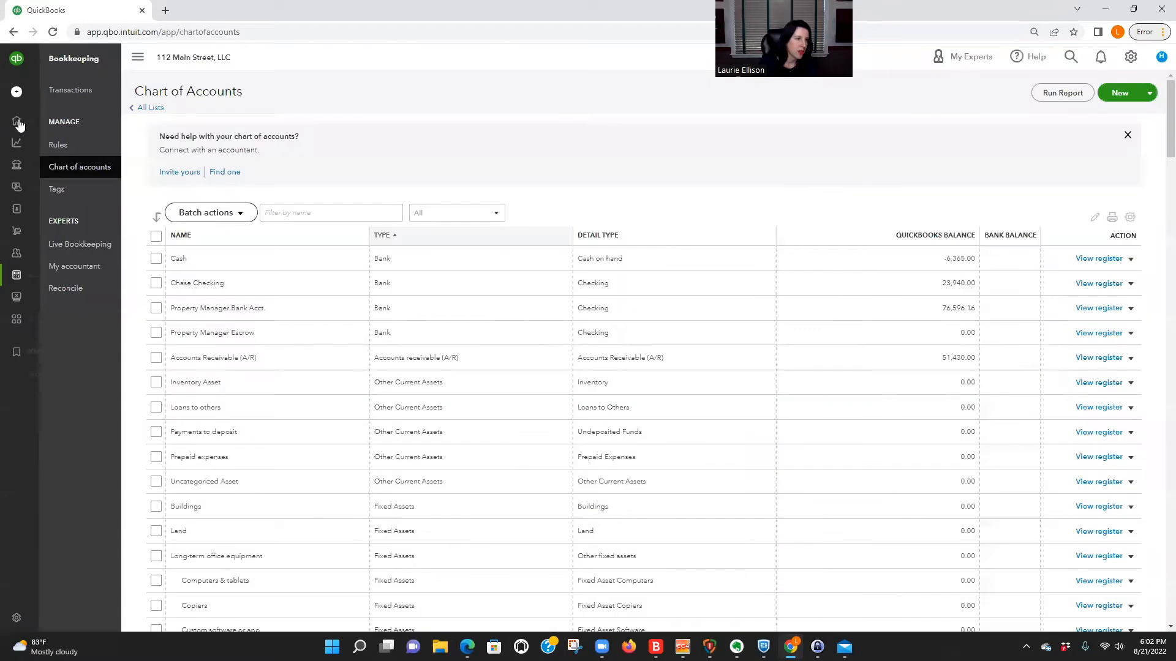
{"action": "mouse_move", "coordinate": [18, 123]}
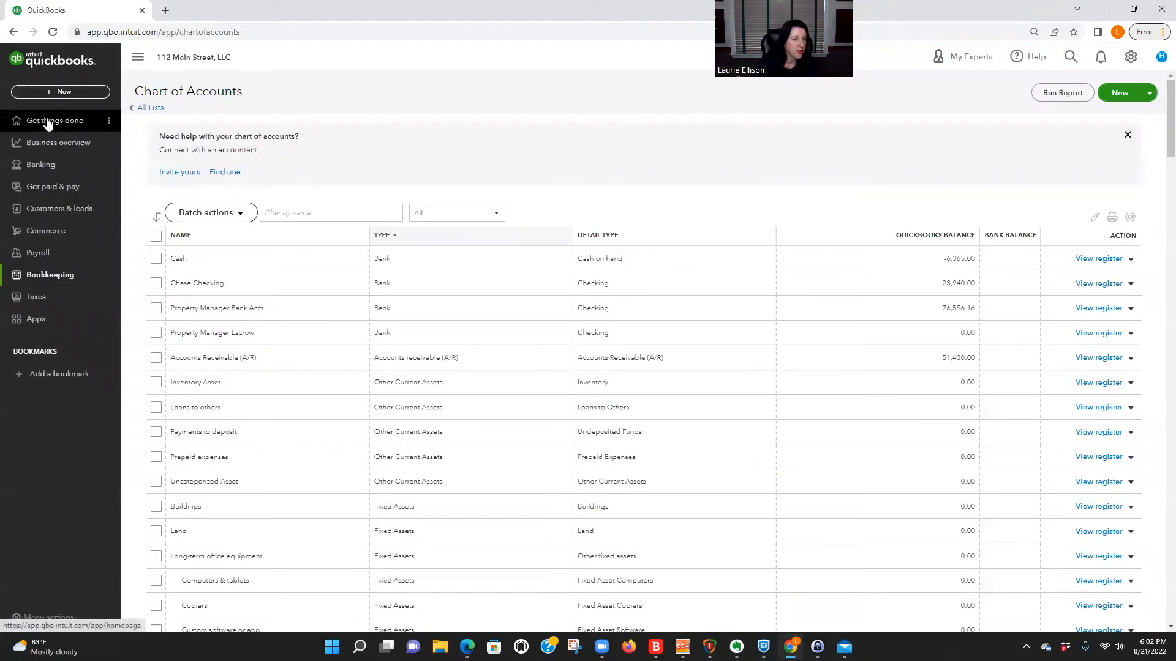
{"action": "left_click", "coordinate": [1130, 58]}
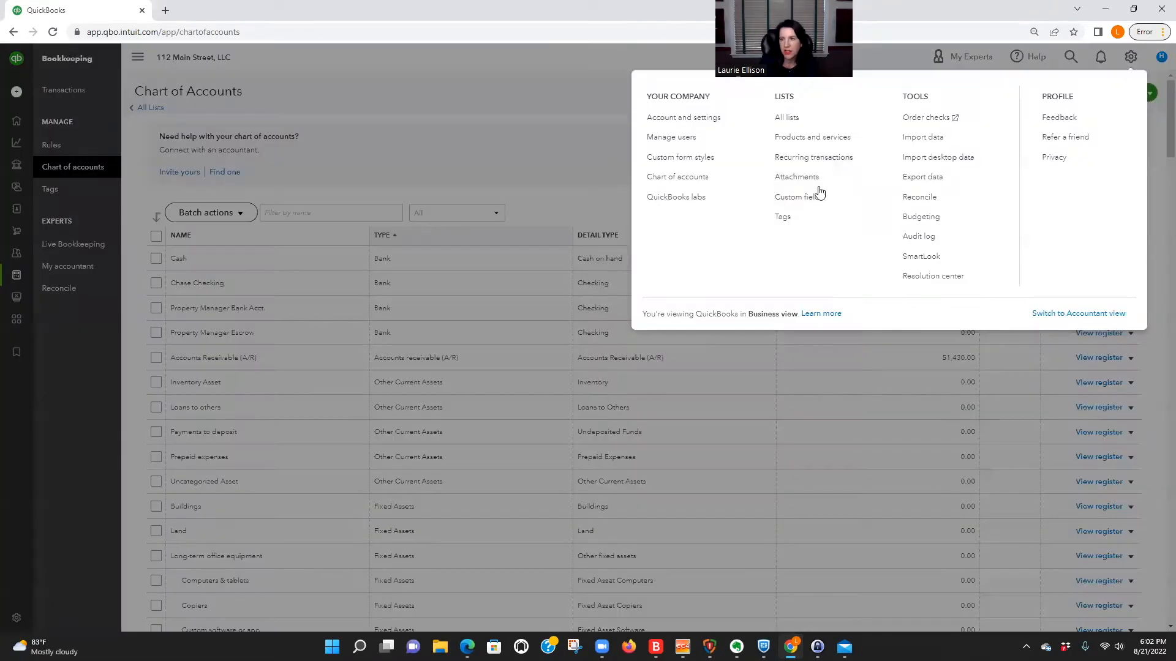
{"action": "left_click", "coordinate": [789, 118]}
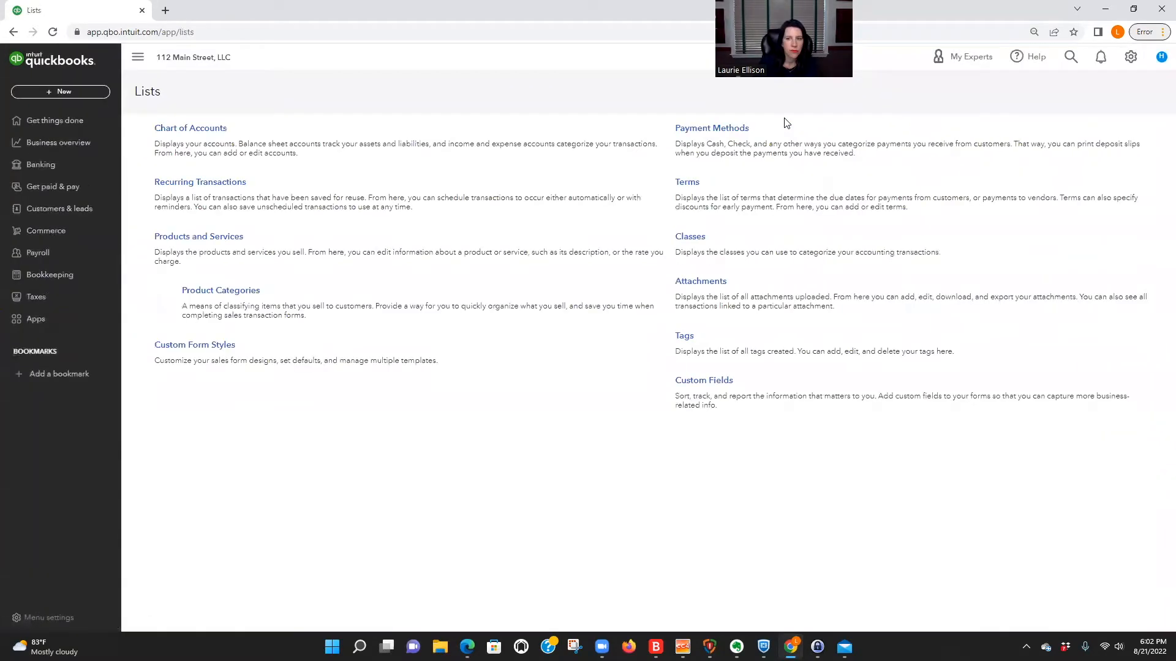
{"action": "left_click", "coordinate": [695, 239]}
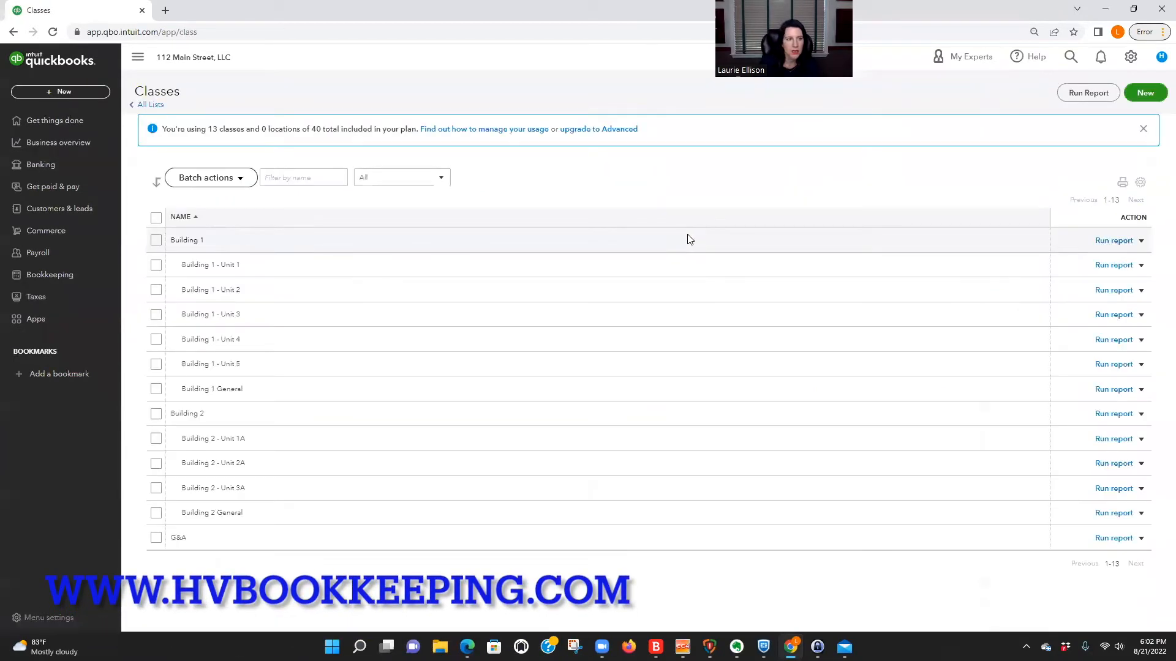
Create a top-level class named "Unit H" and save it.
{"action": "left_click", "coordinate": [1146, 92]}
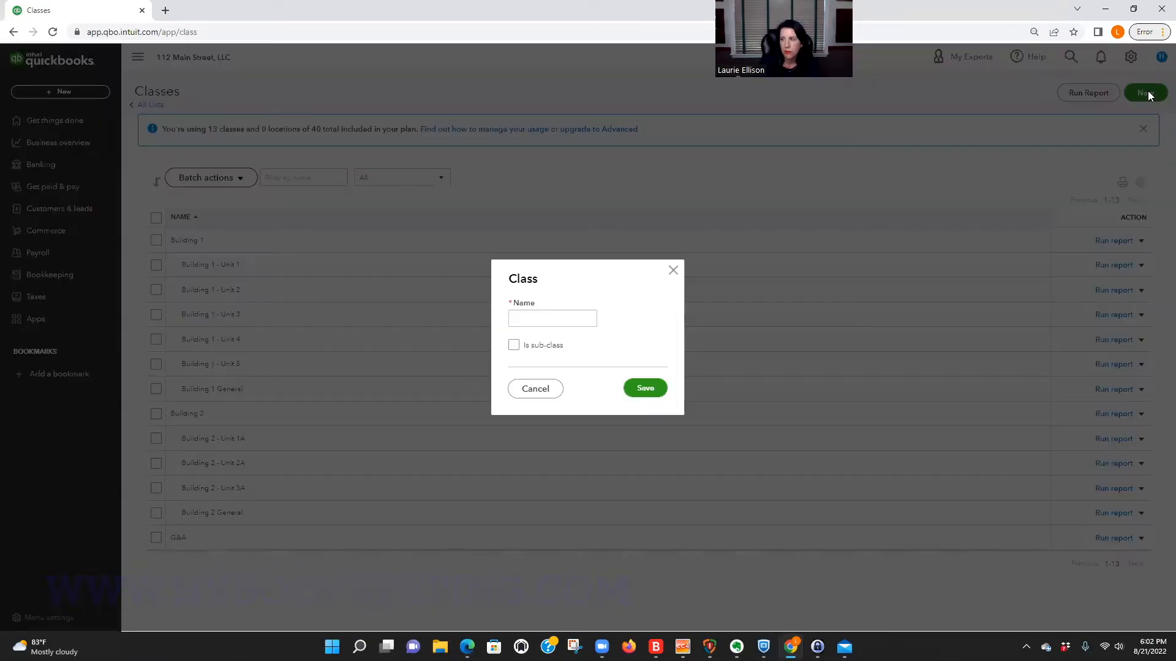
{"action": "left_click", "coordinate": [541, 315]}
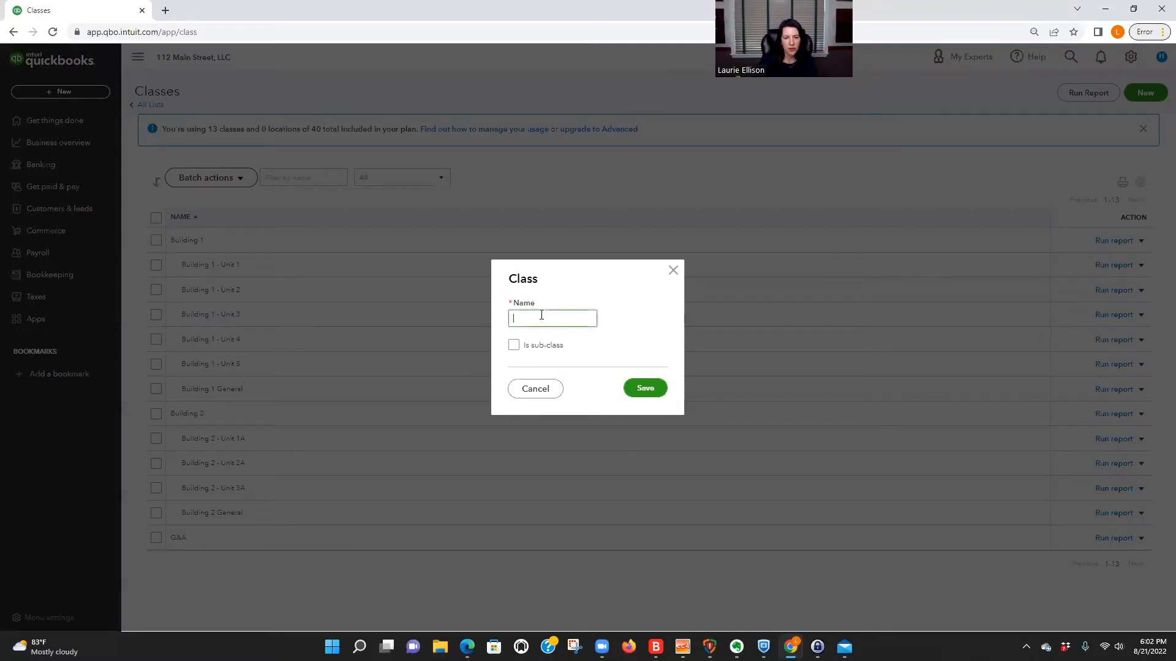
{"action": "type", "text": "Unit H"}
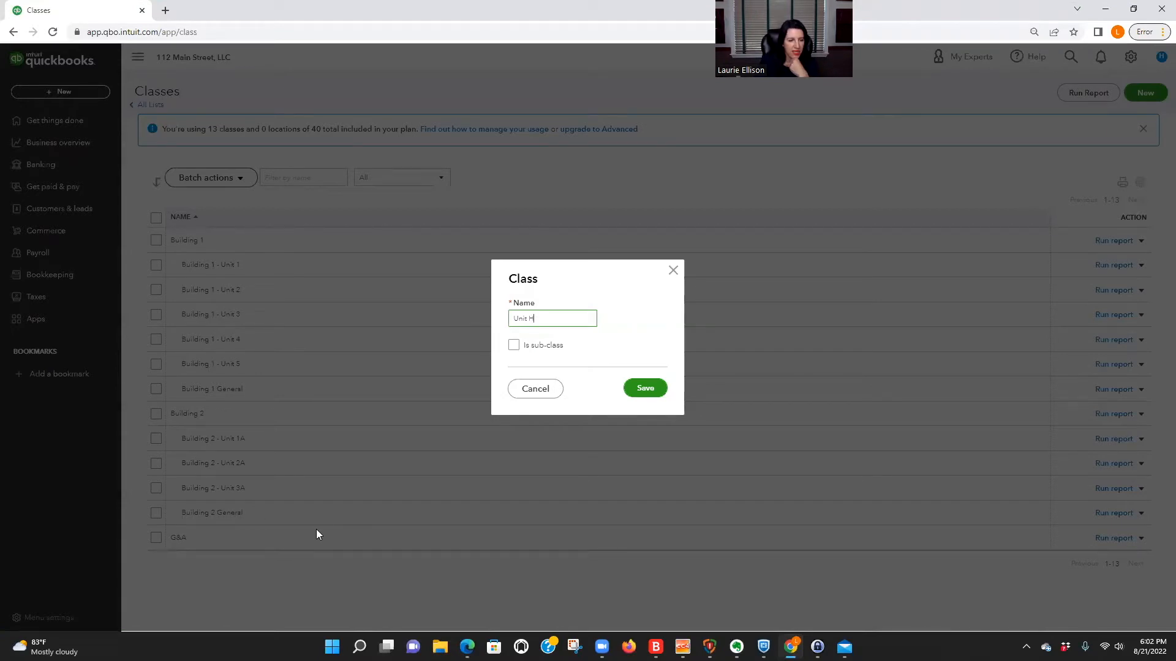
{"action": "left_click", "coordinate": [647, 389]}
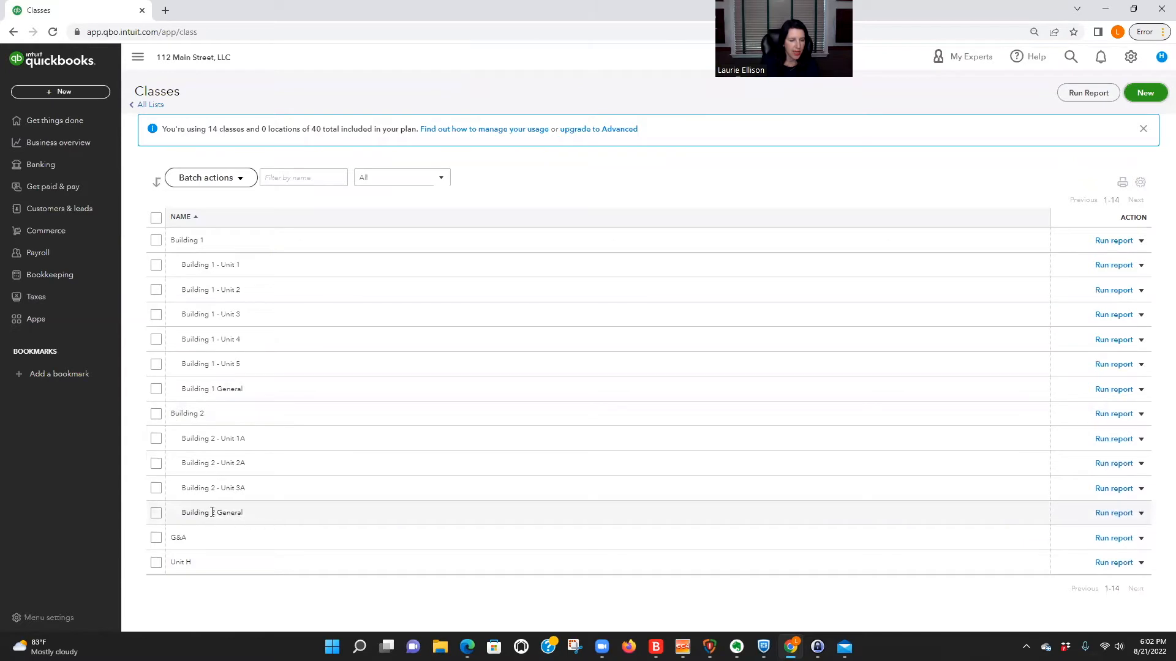
{"action": "left_click_drag", "start_coordinate": [183, 513], "coordinate": [257, 515]}
{"action": "left_click_drag", "start_coordinate": [172, 537], "coordinate": [197, 536]}
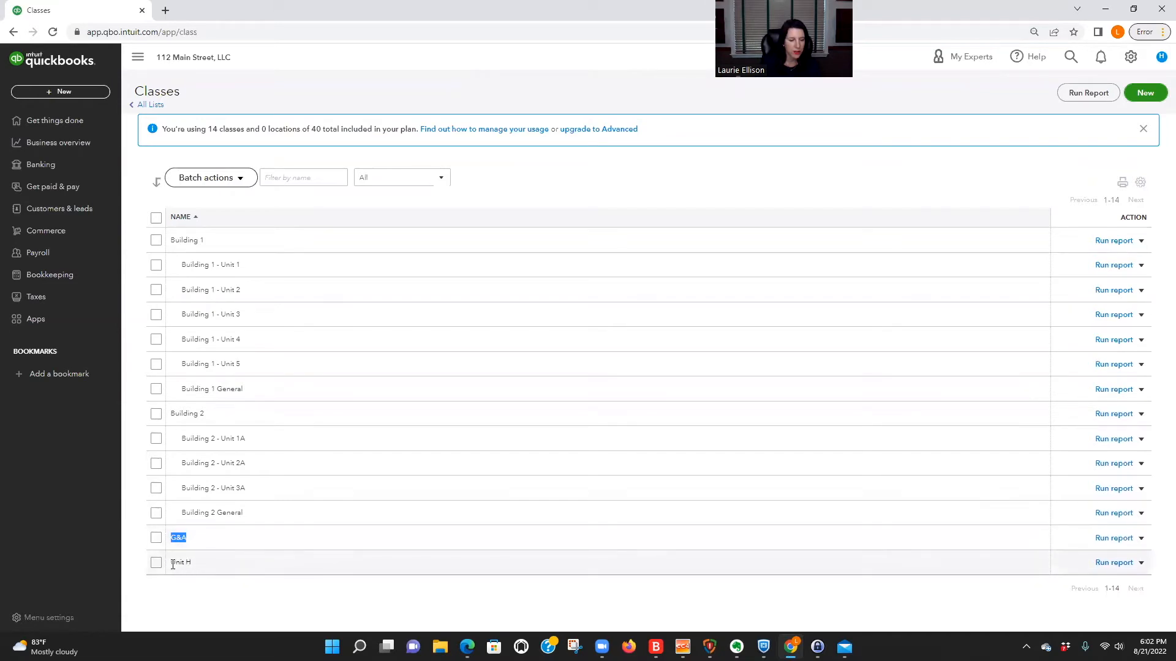
{"action": "left_click_drag", "start_coordinate": [172, 562], "coordinate": [208, 562]}
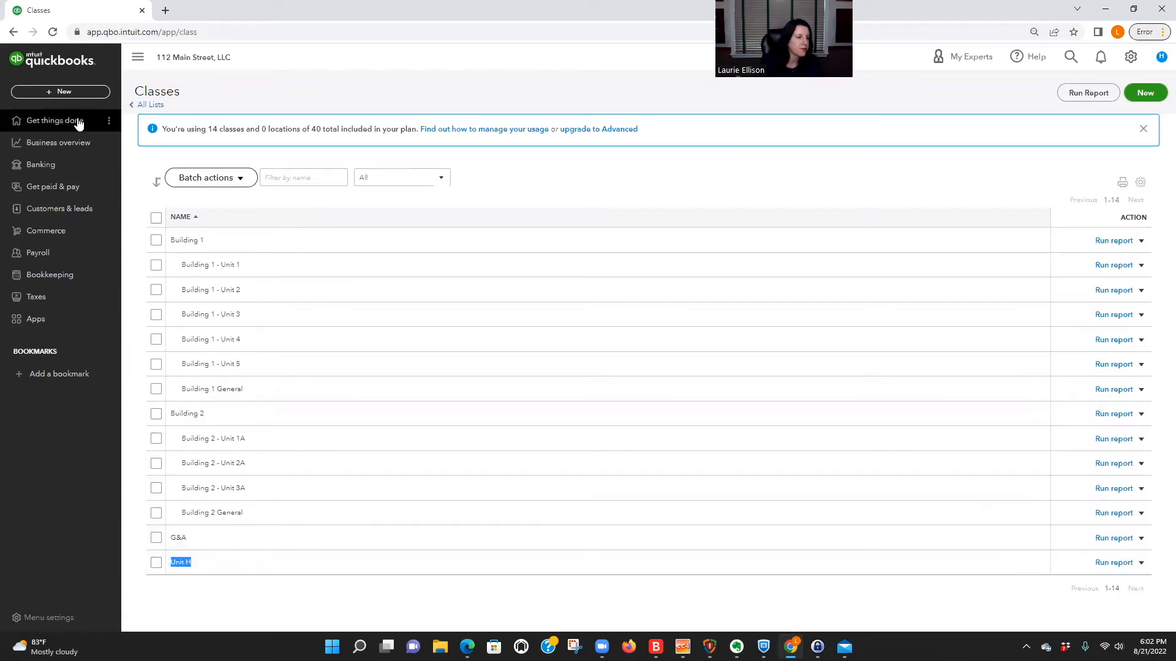
Open the Customers list and look through the existing buildings, units and tenants.
{"action": "left_click", "coordinate": [48, 189]}
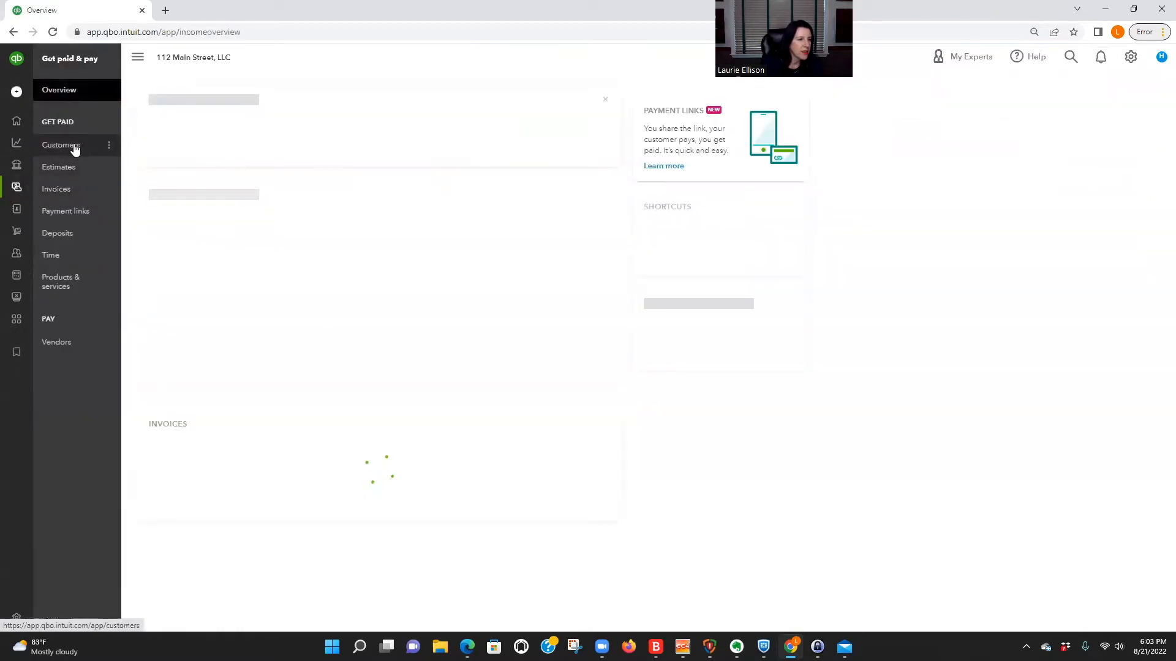
{"action": "left_click", "coordinate": [74, 147]}
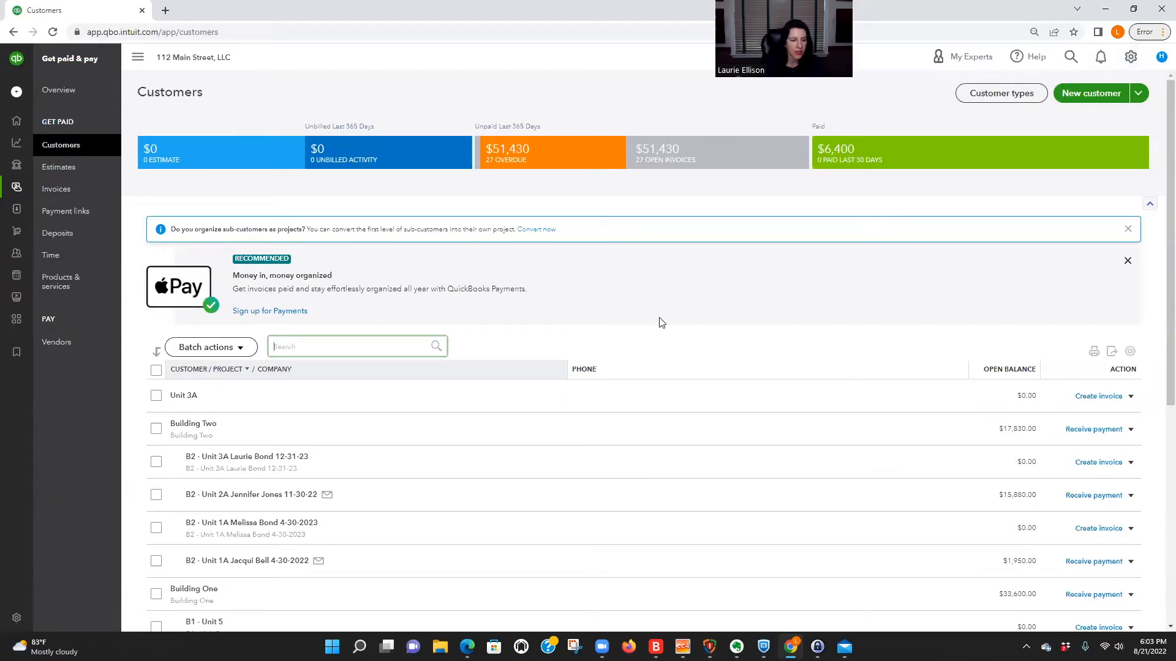
{"action": "scroll", "coordinate": [660, 323], "scroll_direction": "down", "scroll_amount": 2}
{"action": "scroll", "coordinate": [660, 323], "scroll_direction": "up", "scroll_amount": 1}
{"action": "scroll", "coordinate": [660, 323], "scroll_direction": "down", "scroll_amount": 5}
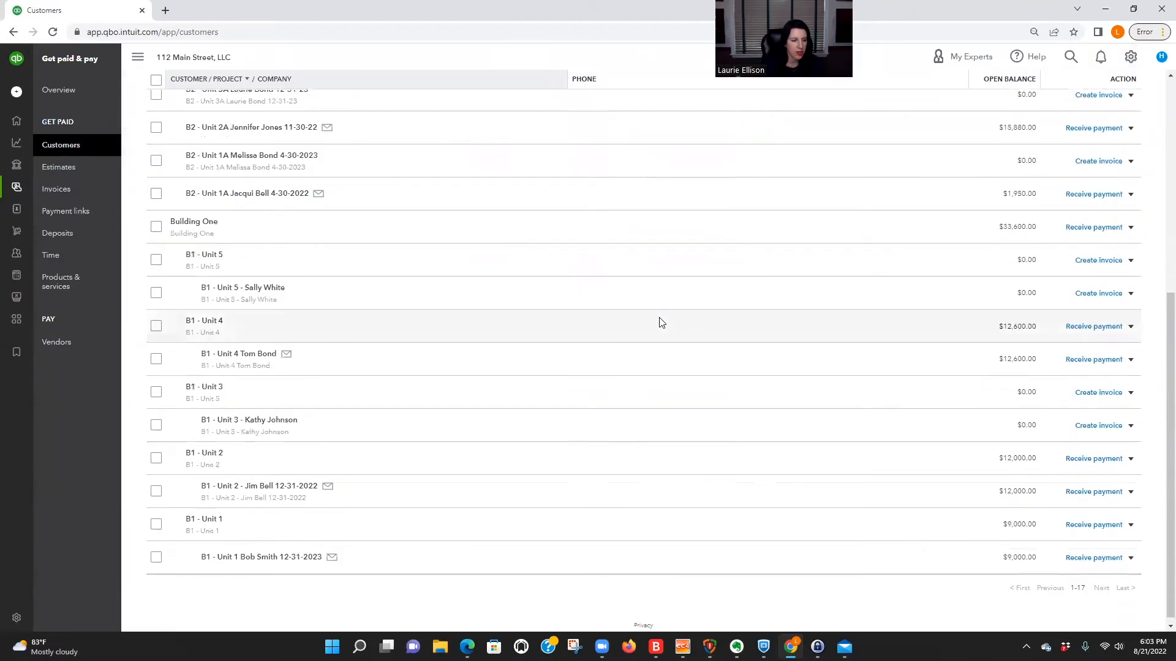
{"action": "scroll", "coordinate": [660, 322], "scroll_direction": "up", "scroll_amount": 6}
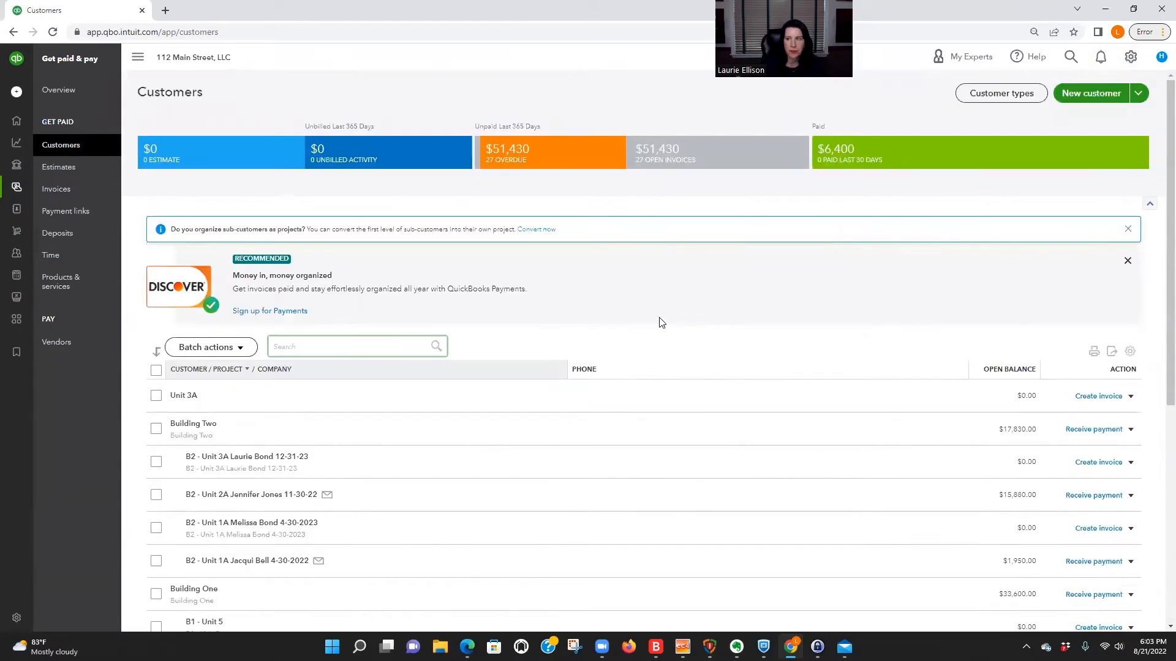
Add a new customer for the tenant by entering the first and last name, leaving the contact details blank, and save.
{"action": "left_click", "coordinate": [1090, 98]}
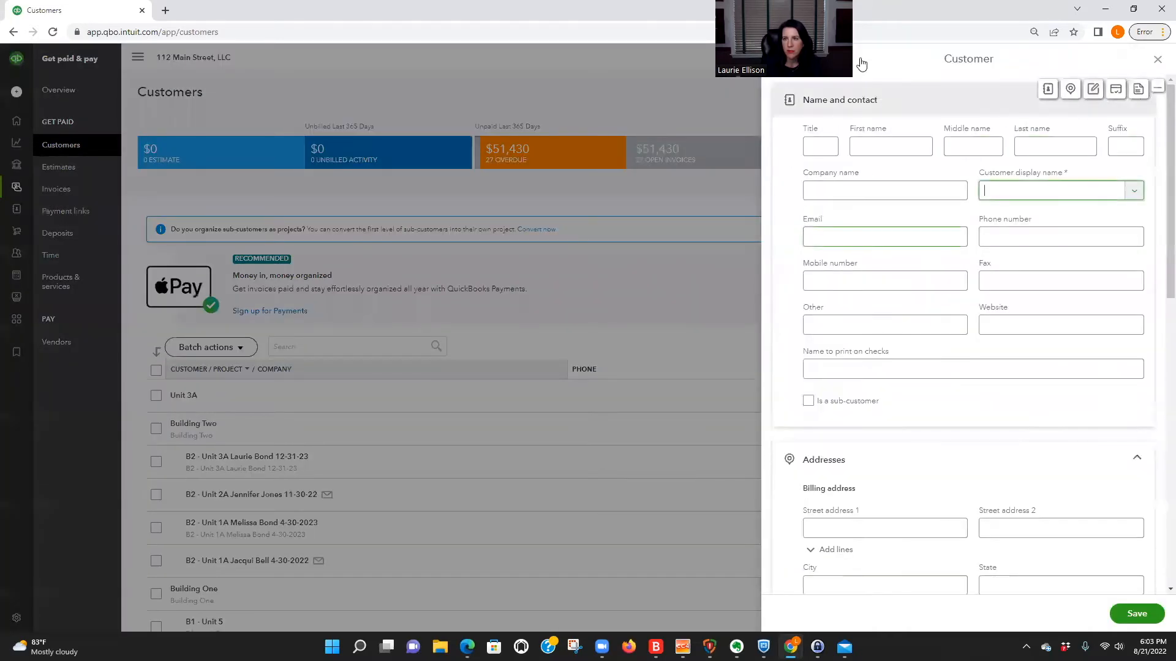
{"action": "left_click", "coordinate": [882, 145]}
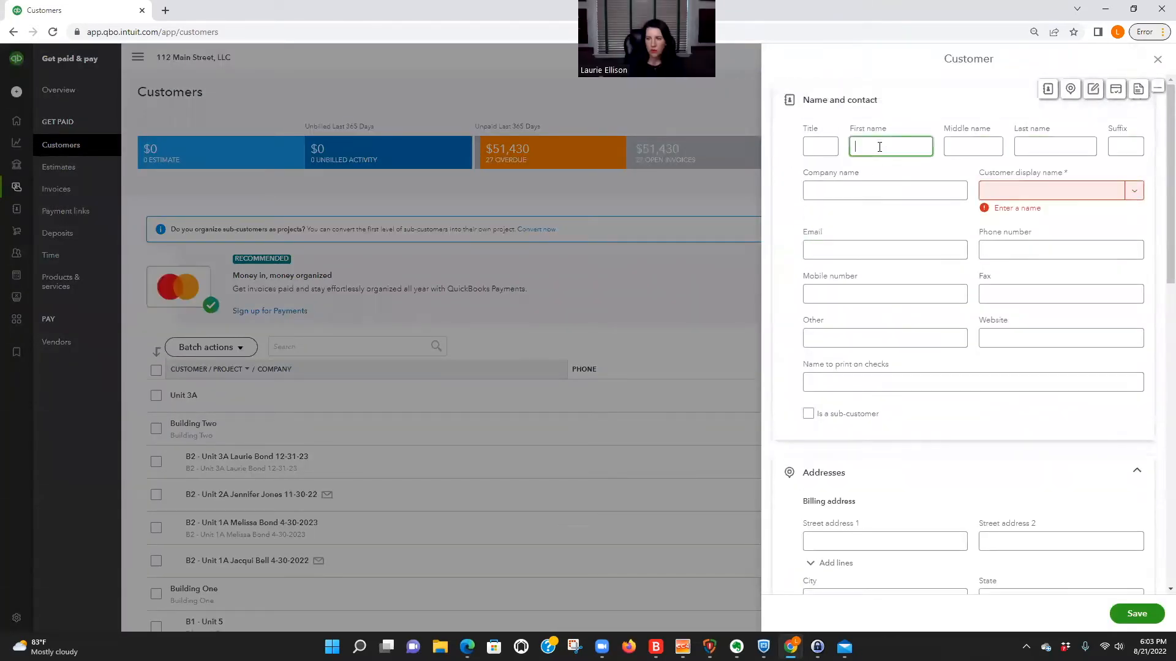
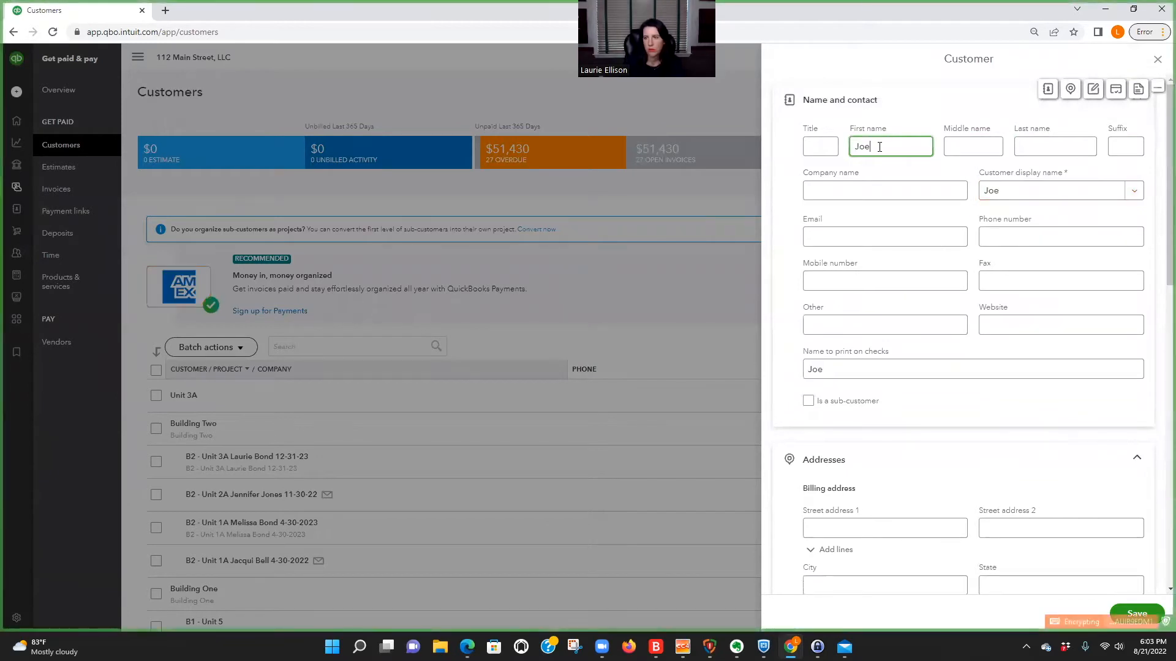
{"action": "key", "text": "Tab"}
{"action": "key", "text": "Tab"}
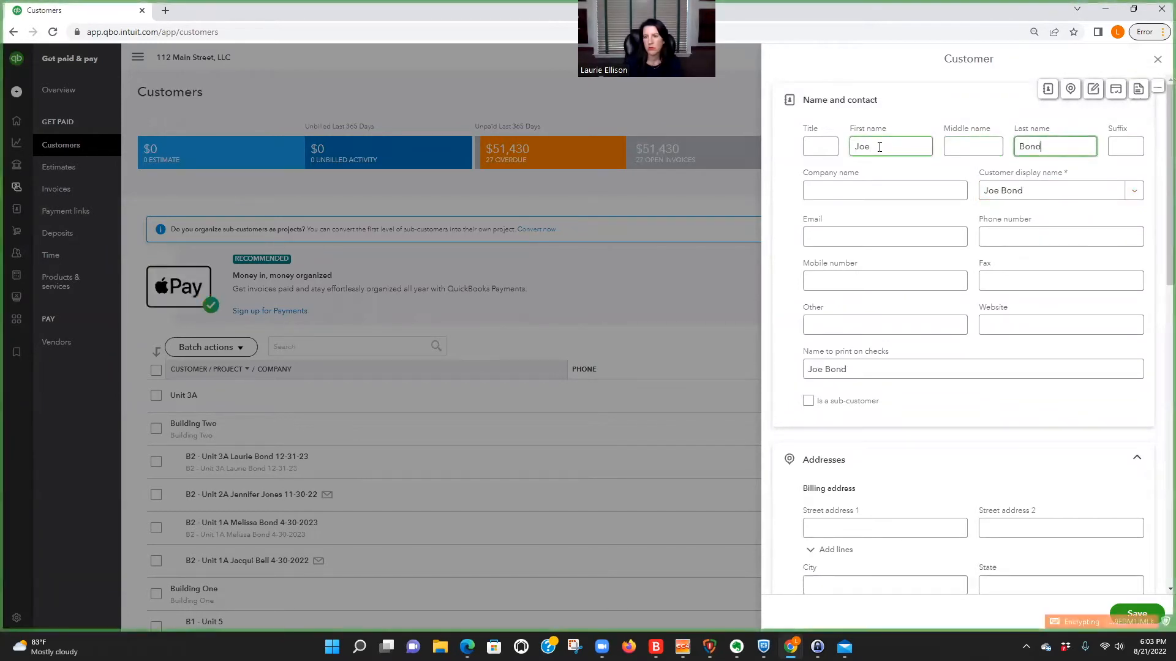
{"action": "left_click", "coordinate": [824, 232]}
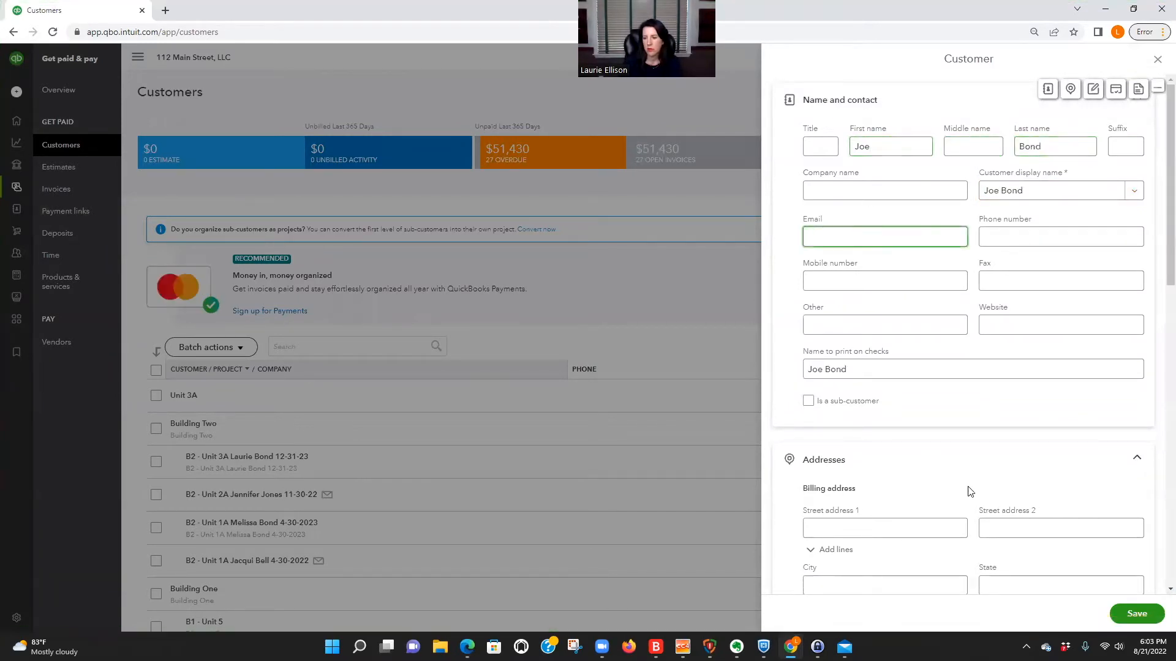
{"action": "scroll", "coordinate": [970, 491], "scroll_direction": "down", "scroll_amount": 2}
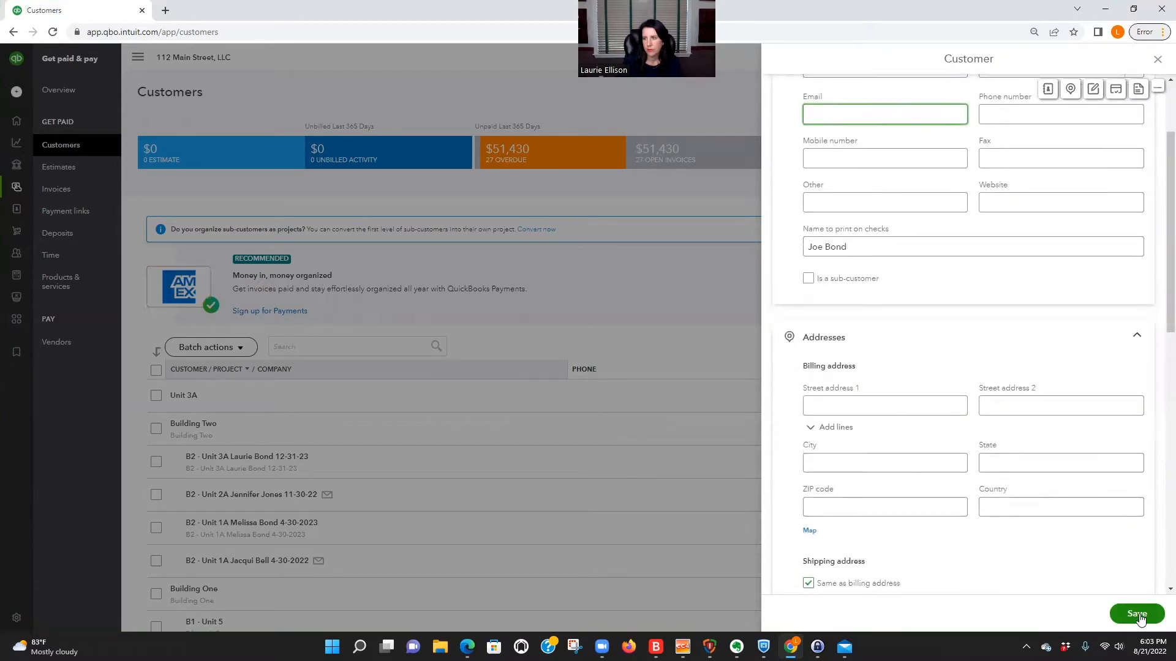
{"action": "scroll", "coordinate": [1137, 615], "scroll_direction": "up", "scroll_amount": 2}
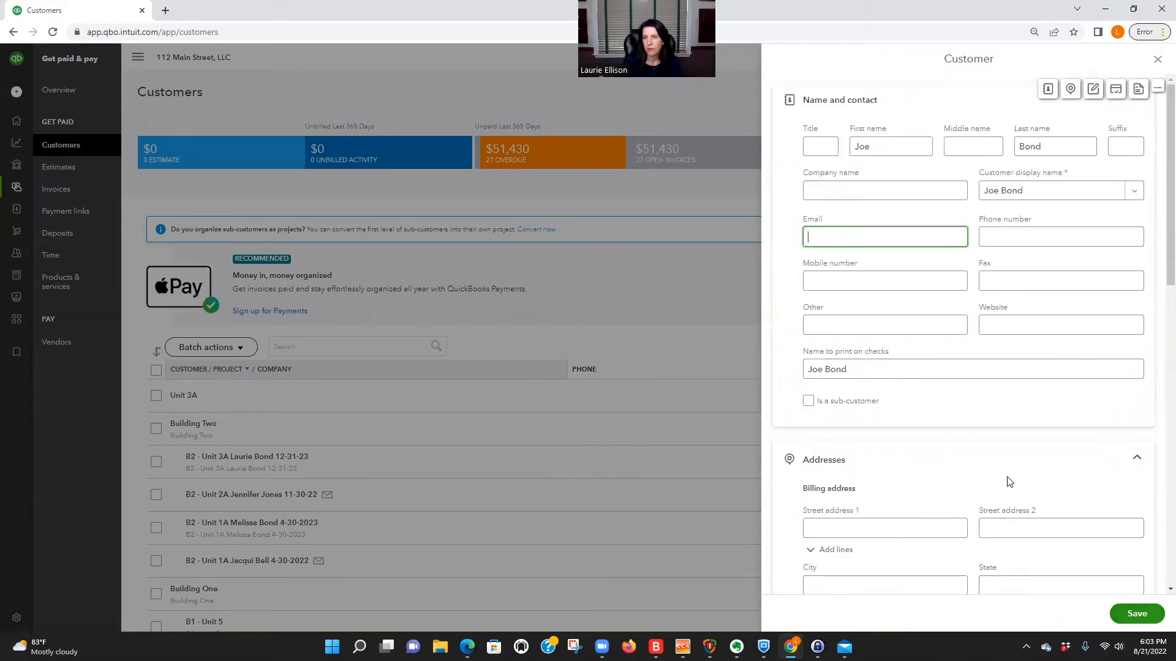
{"action": "left_click", "coordinate": [1134, 614]}
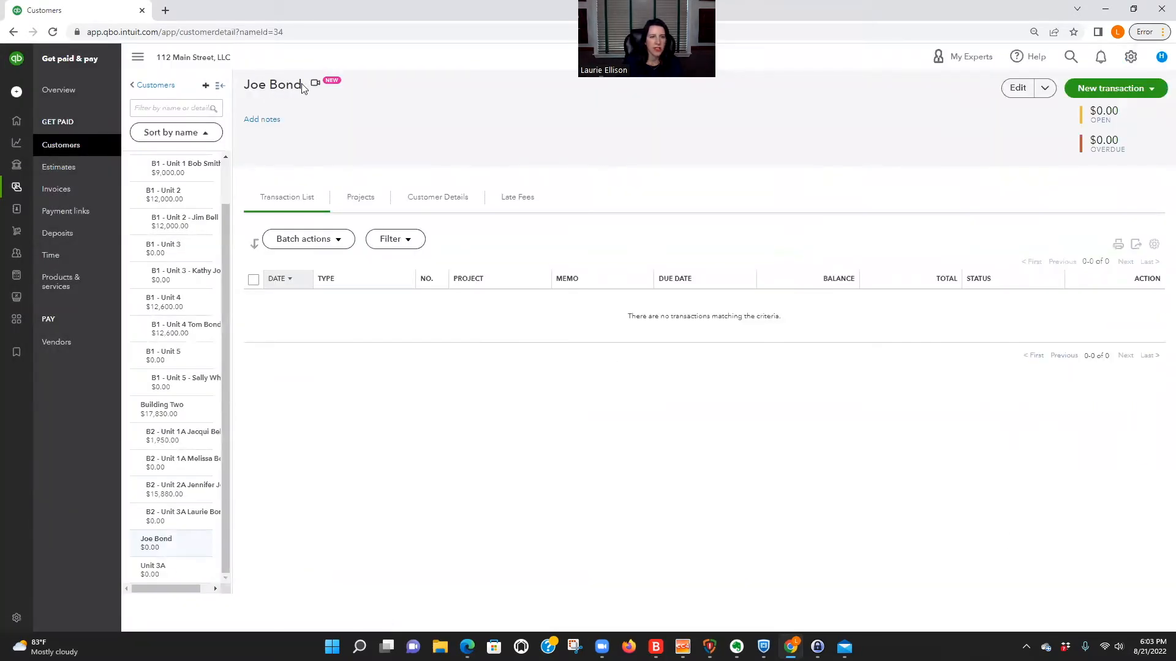
Add customer notes on three lines: "Unit H - Section 8 Tenant", "Clallam County", and that the tenant pays $500 per month.
{"action": "left_click", "coordinate": [263, 119]}
{"action": "type", "text": "Unit H - Section 8 Tenant"}
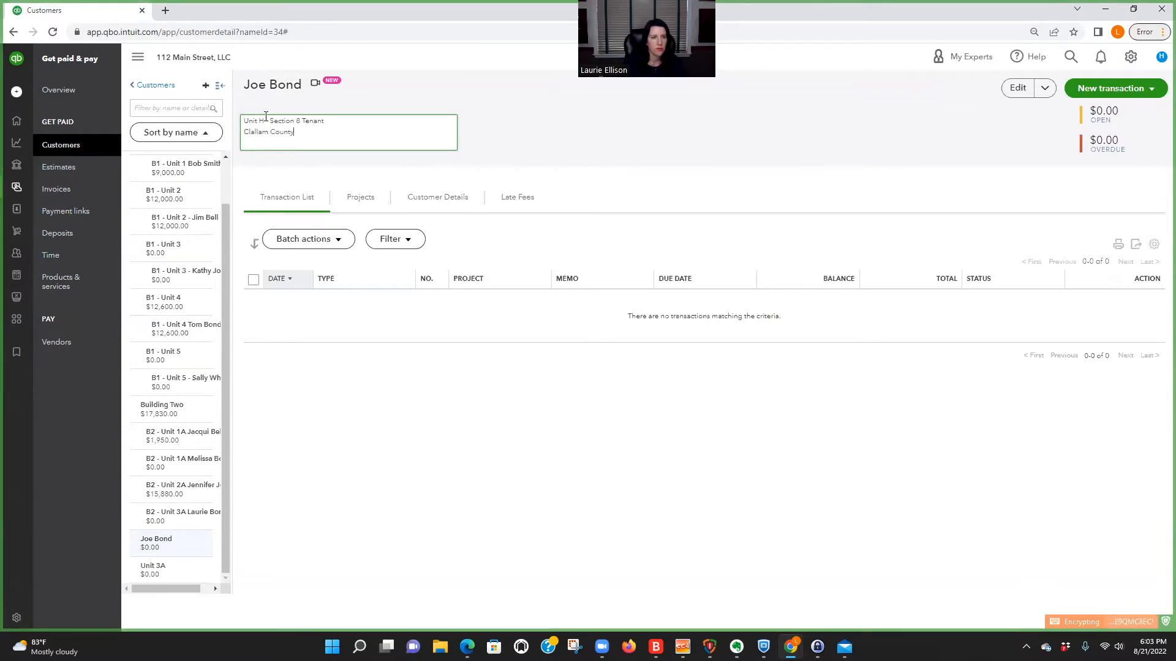
{"action": "type", "text": "Joe pays $500 per month"}
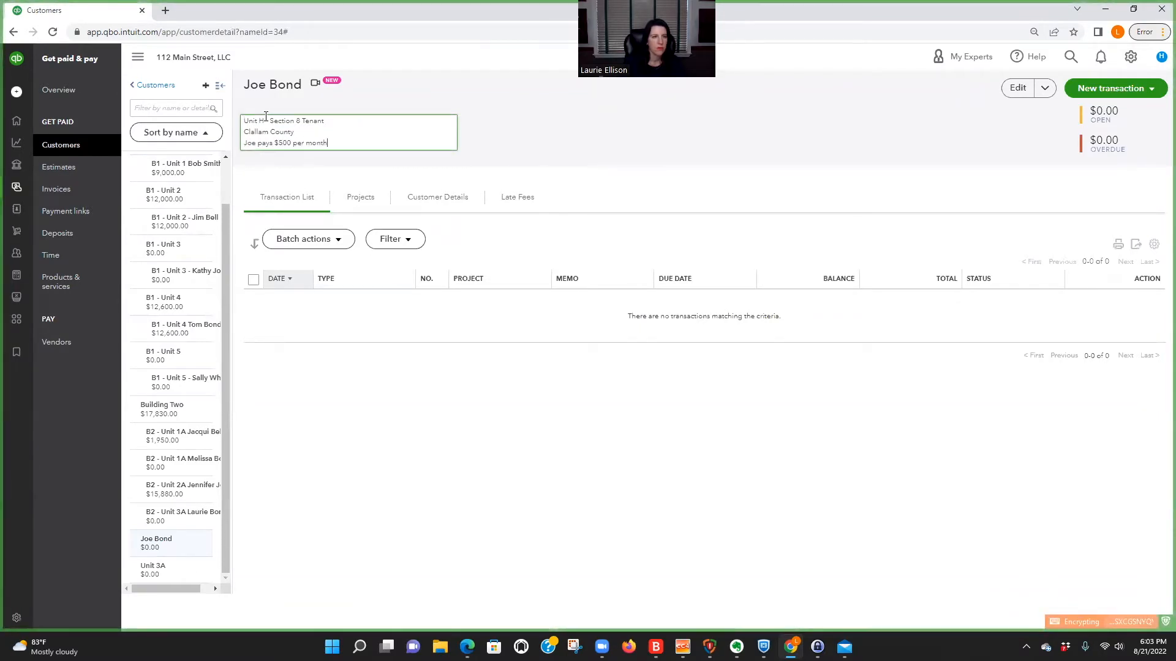
Try to append "- Unit H" to the tenant's customer display name and save the record.
{"action": "left_click", "coordinate": [1014, 88]}
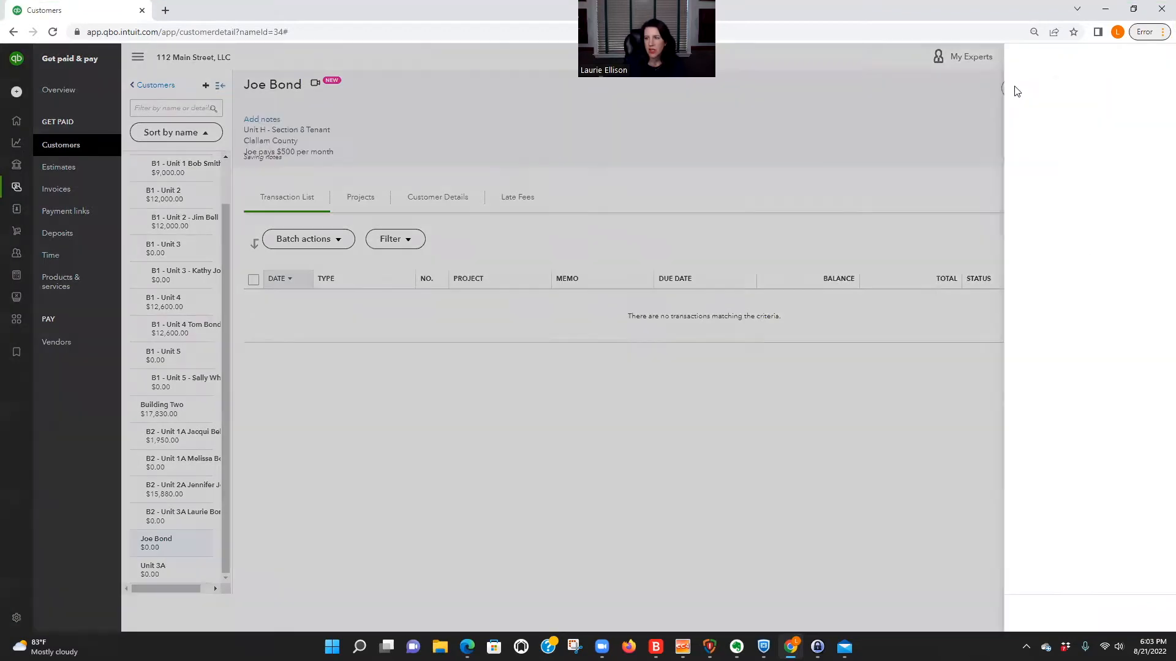
{"action": "left_click", "coordinate": [834, 189]}
{"action": "left_click", "coordinate": [1039, 192]}
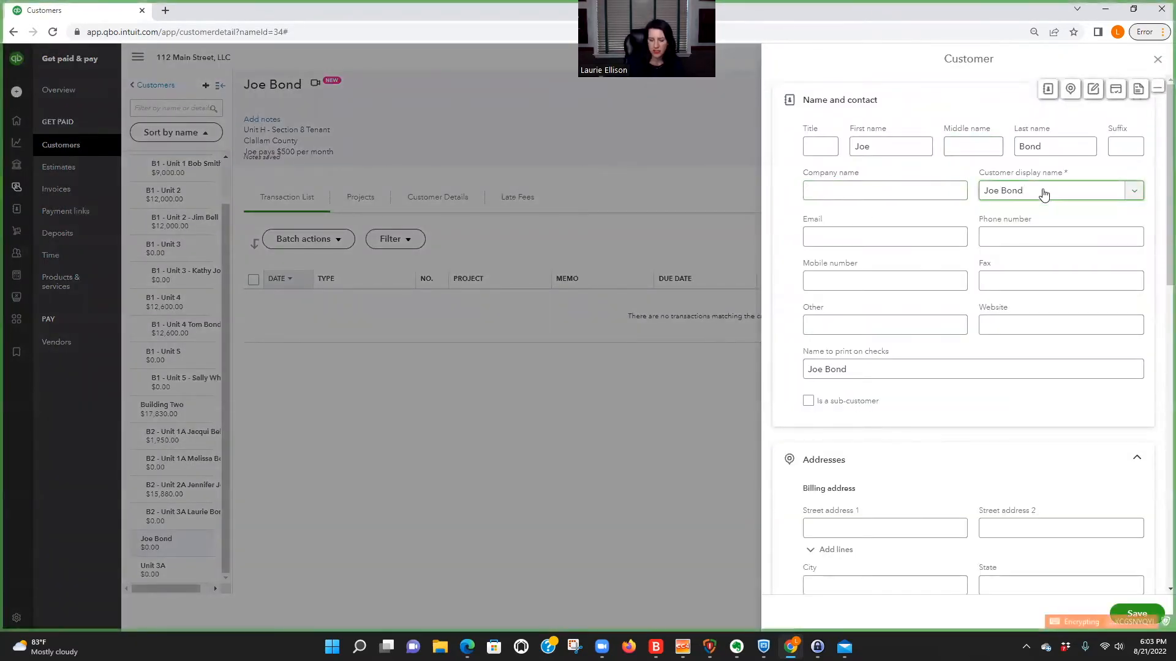
{"action": "type", "text": "- Unit H"}
{"action": "left_click", "coordinate": [1138, 615]}
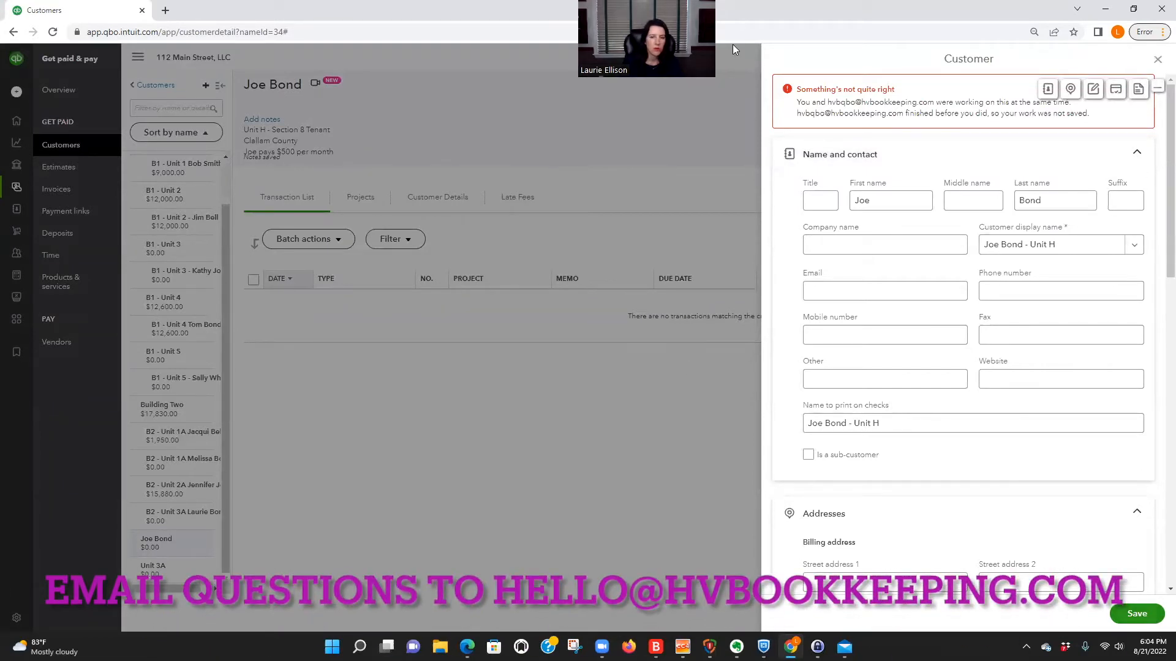
{"action": "left_click", "coordinate": [686, 363]}
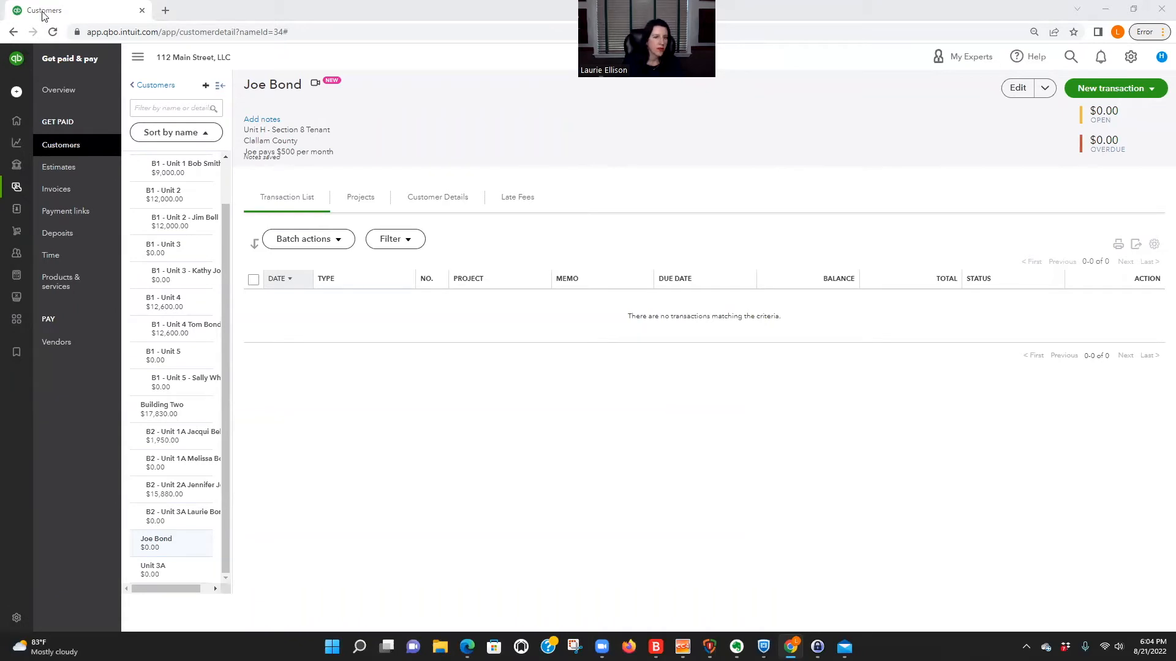
{"action": "left_click", "coordinate": [701, 160]}
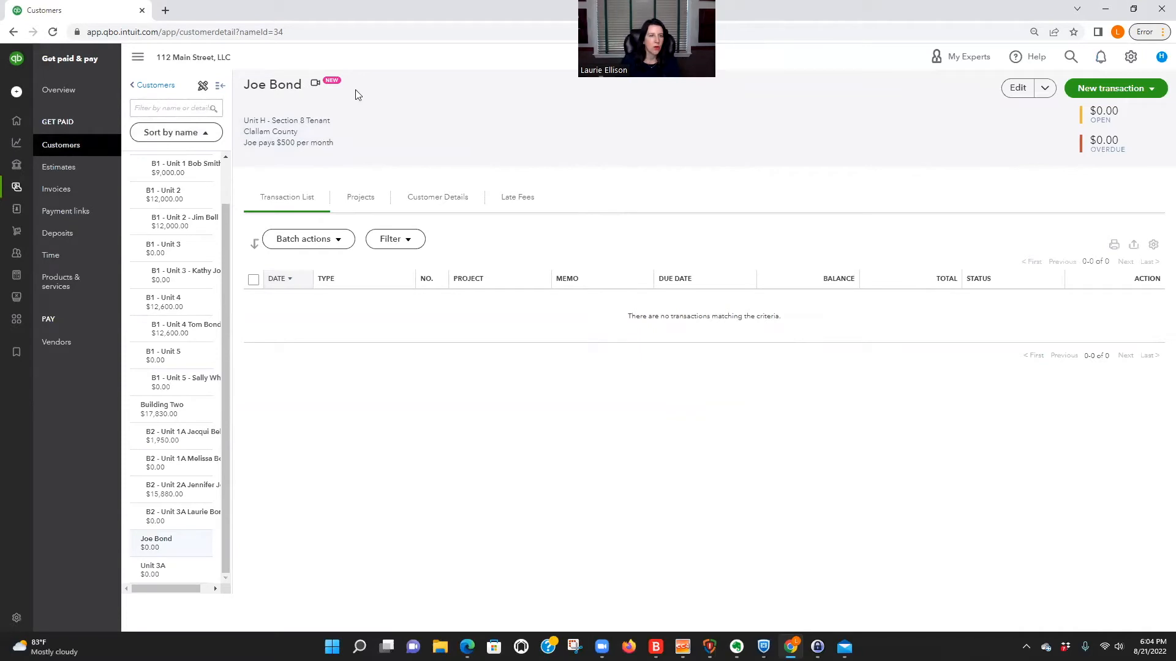
Add a new customer with the company name "Clallam County - Unit H", leaving the other contact details blank, and save it.
{"action": "left_click", "coordinate": [155, 85]}
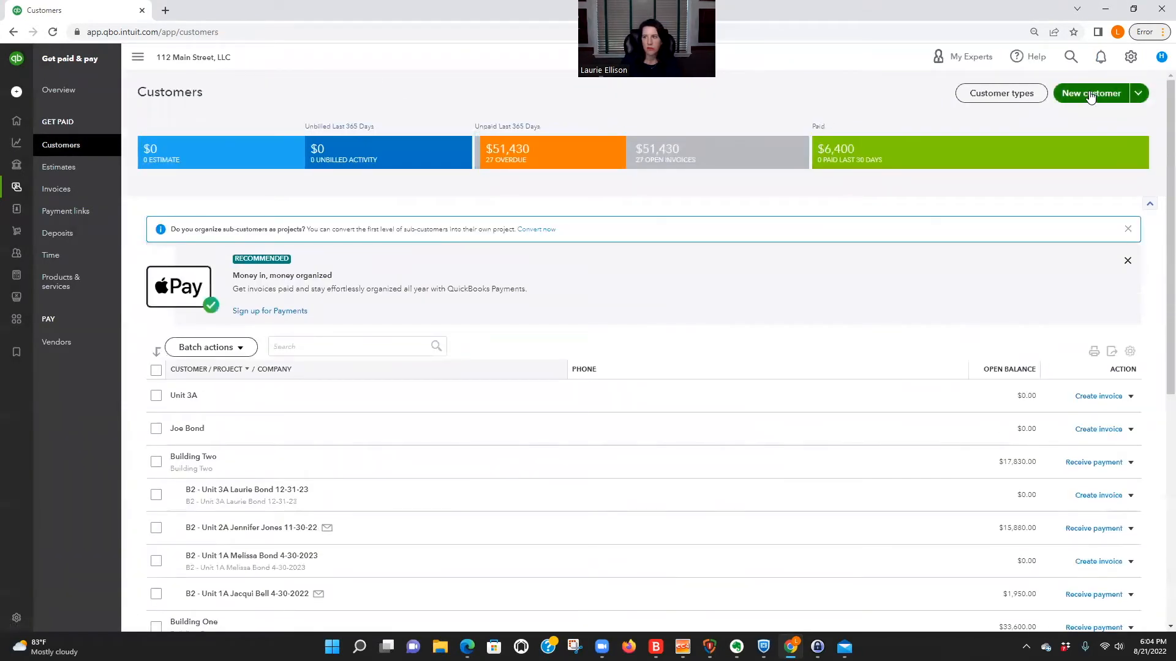
{"action": "left_click", "coordinate": [1090, 98]}
{"action": "left_click", "coordinate": [853, 184]}
{"action": "type", "text": "Cl"}
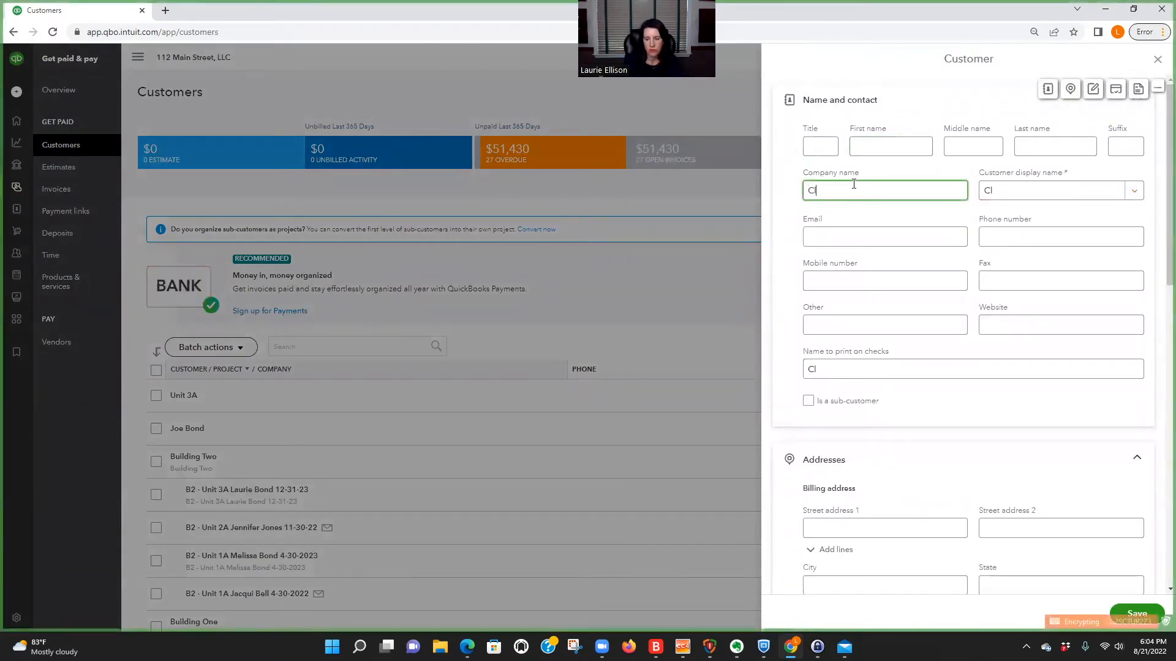
{"action": "type", "text": "allam County"}
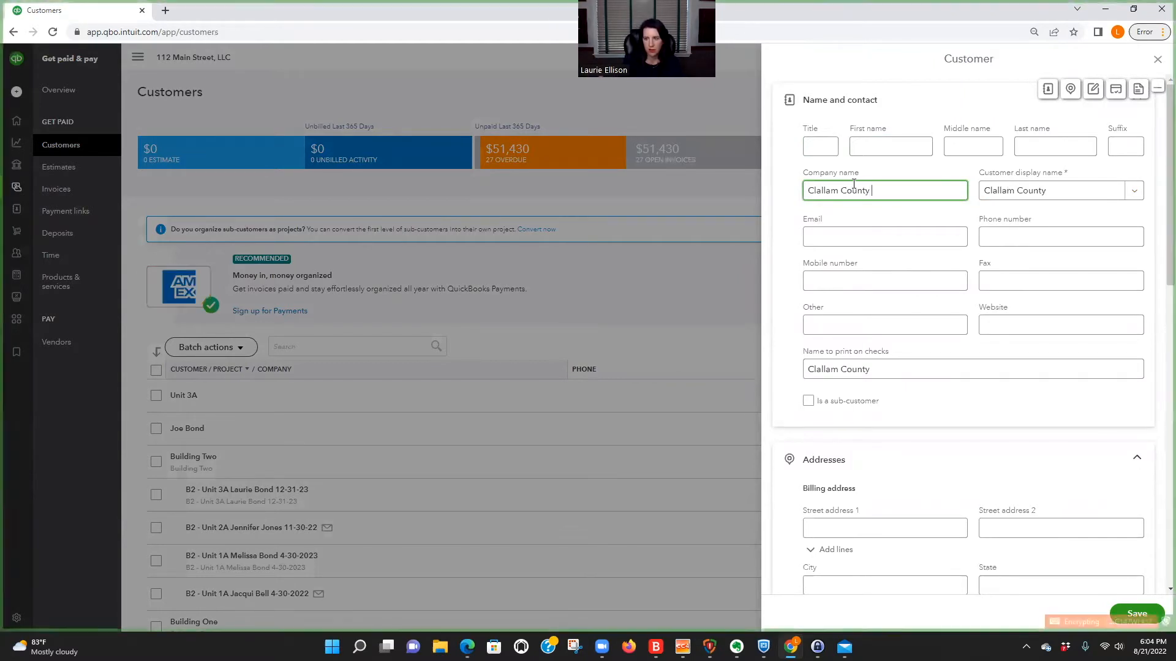
{"action": "type", "text": "- U"}
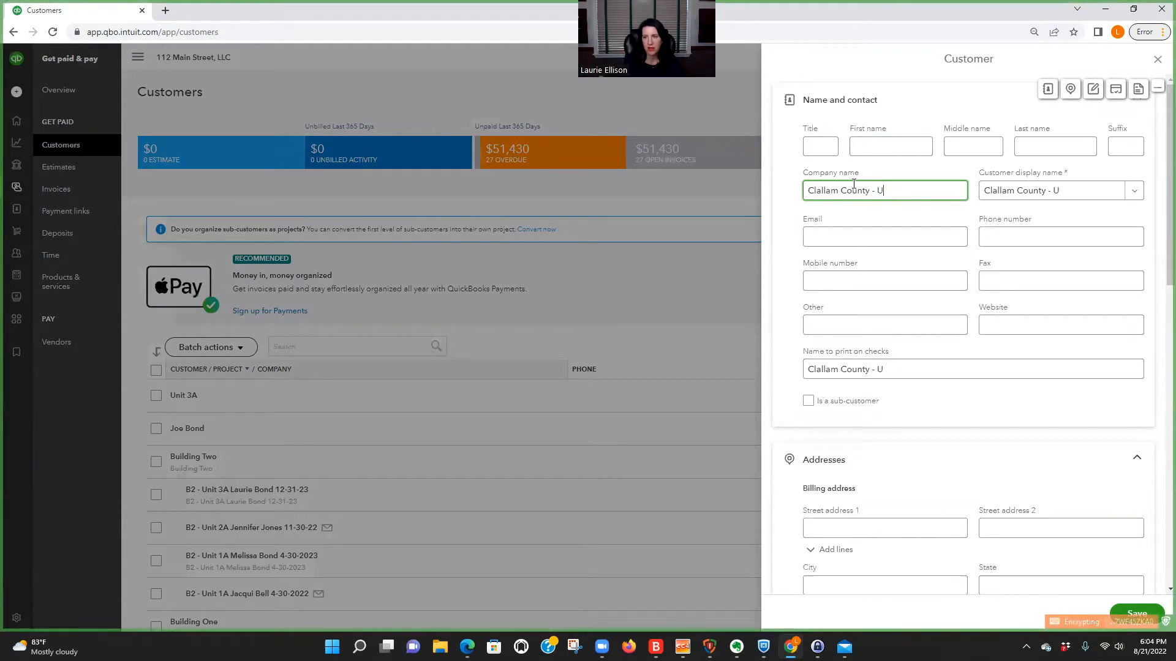
{"action": "type", "text": "nit "}
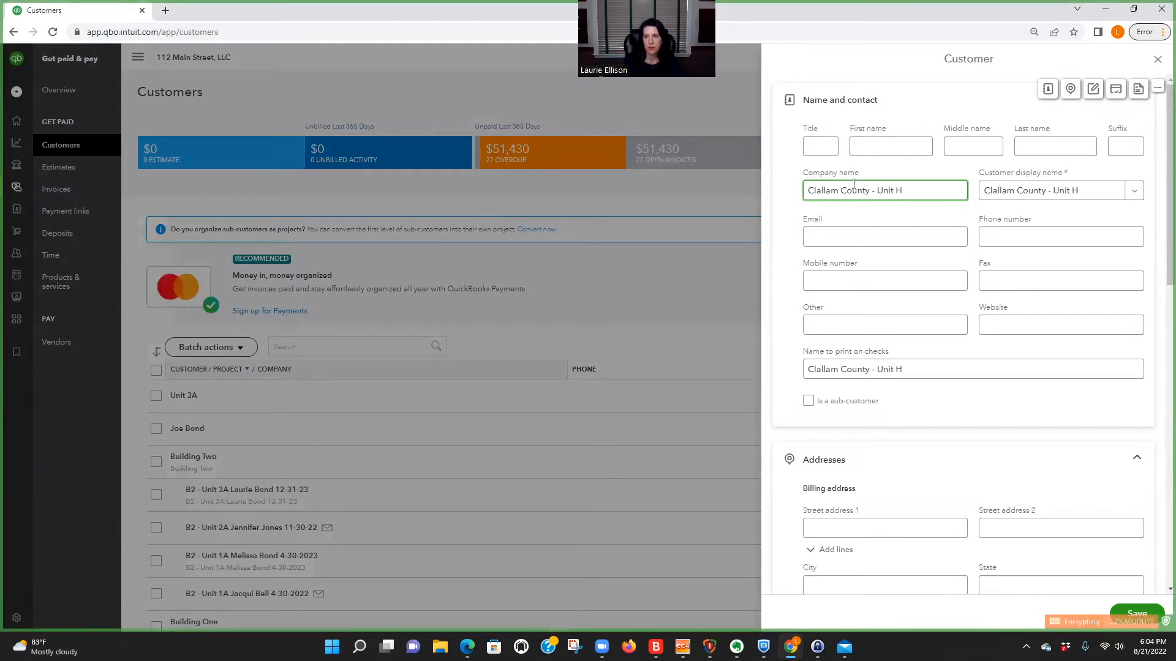
{"action": "type", "text": "H"}
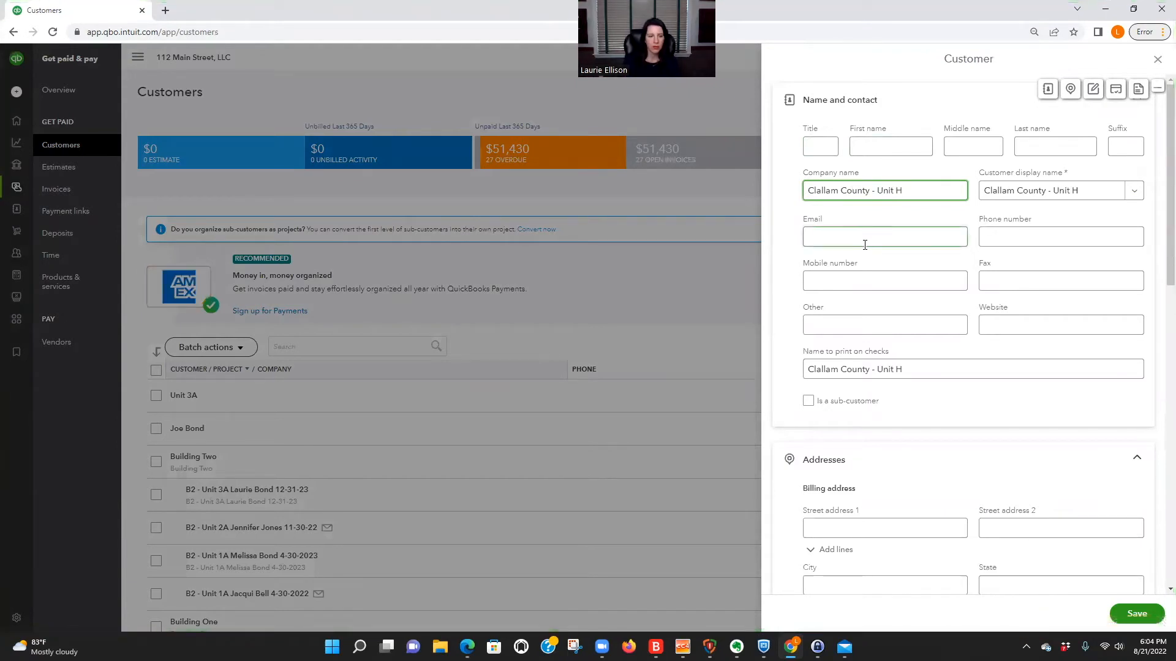
{"action": "left_click", "coordinate": [865, 240]}
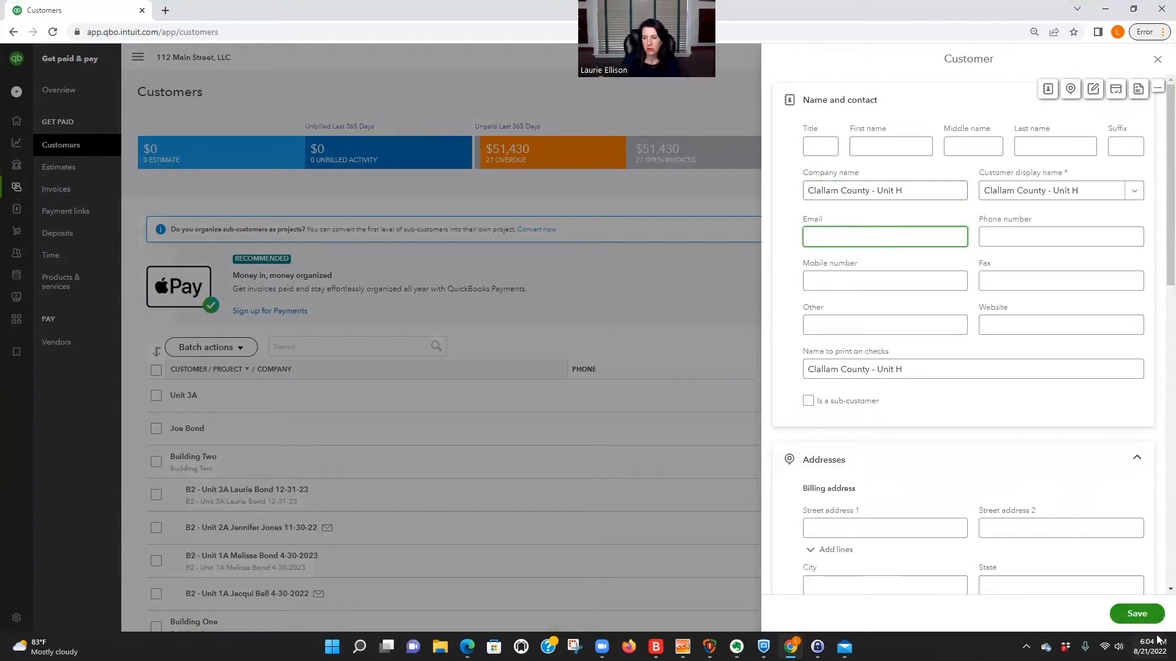
{"action": "left_click", "coordinate": [1136, 614]}
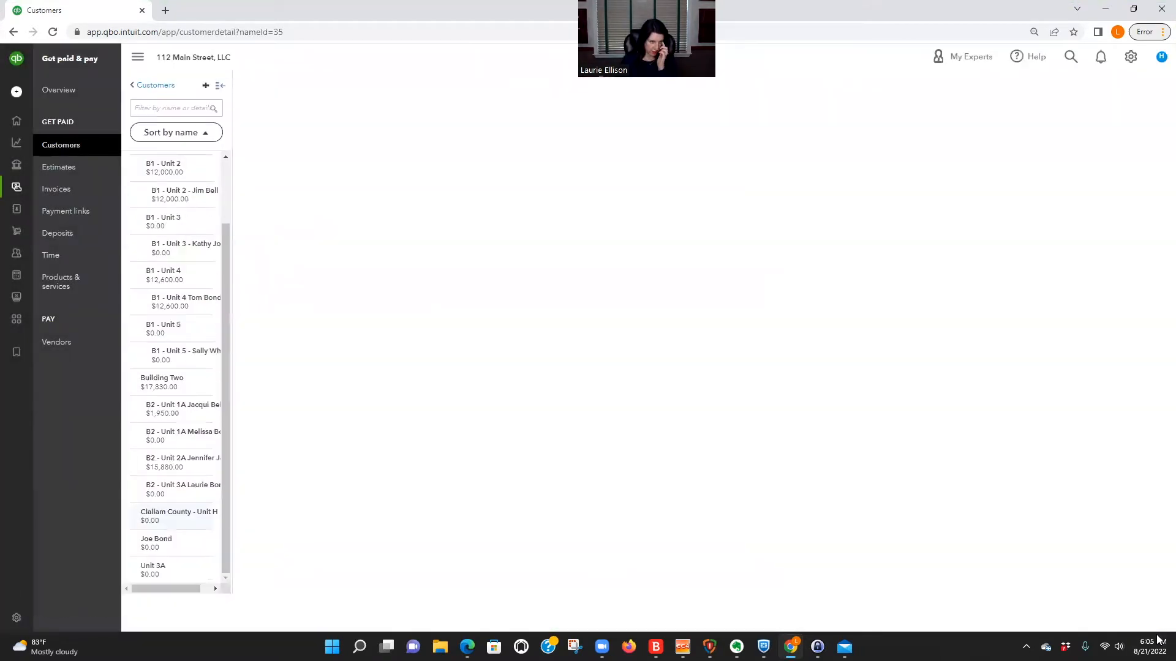
Edit the Section 8 tenant's customer record, append "- Unit H" to the customer display name, and save.
{"action": "left_click", "coordinate": [154, 543]}
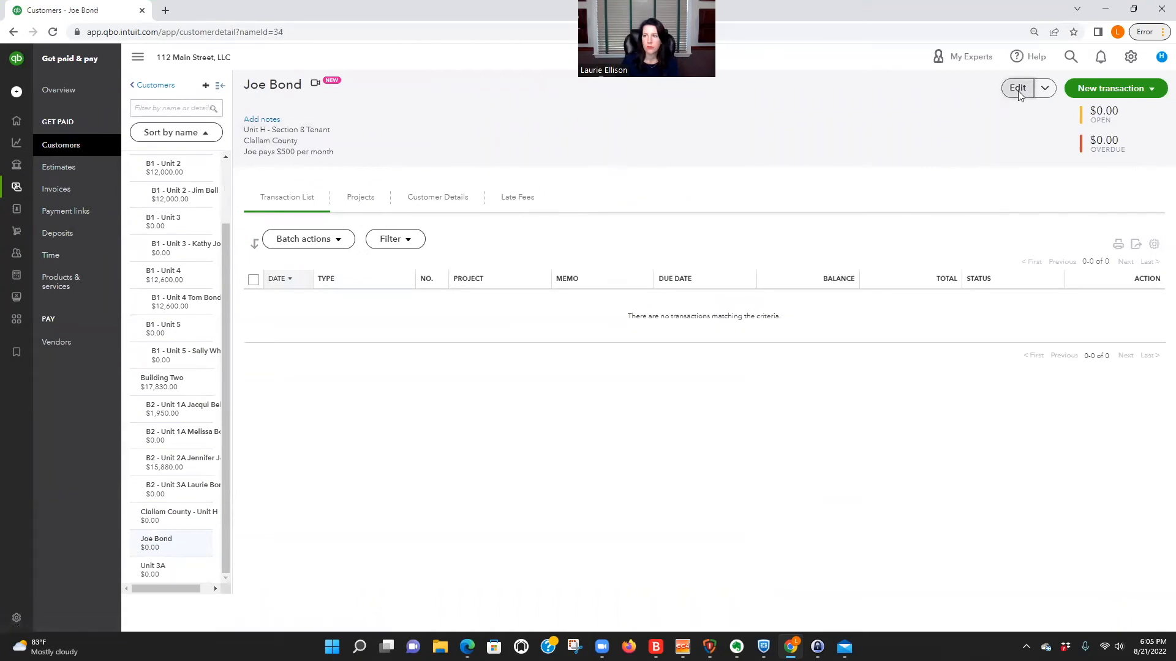
{"action": "left_click", "coordinate": [1018, 89]}
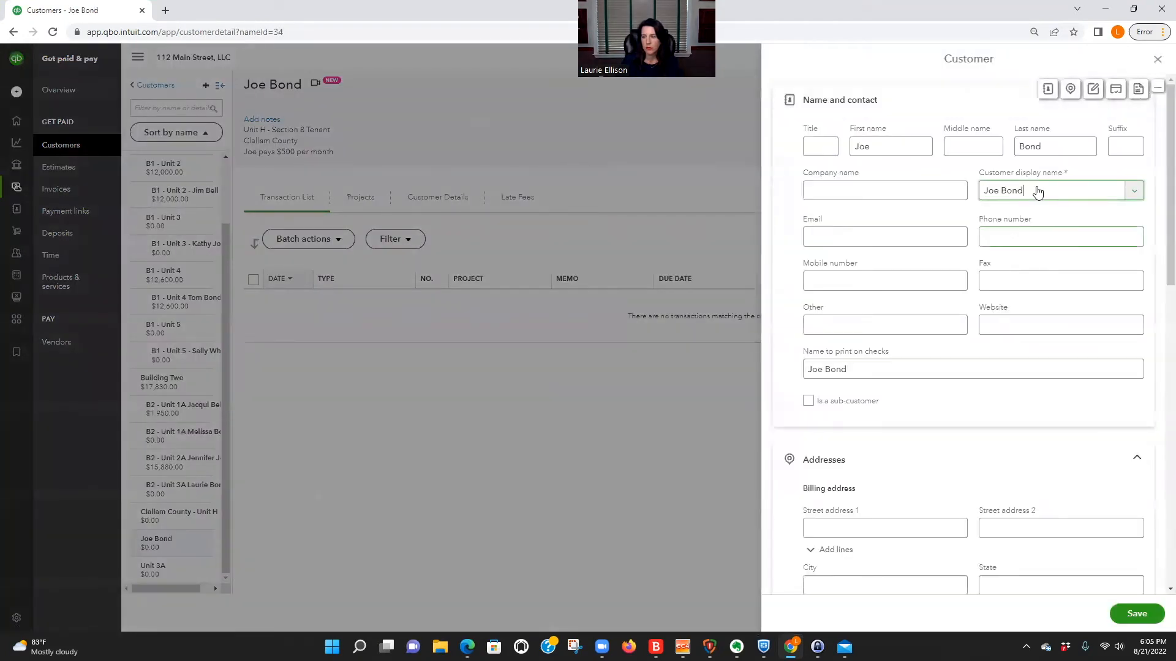
{"action": "type", "text": "-"}
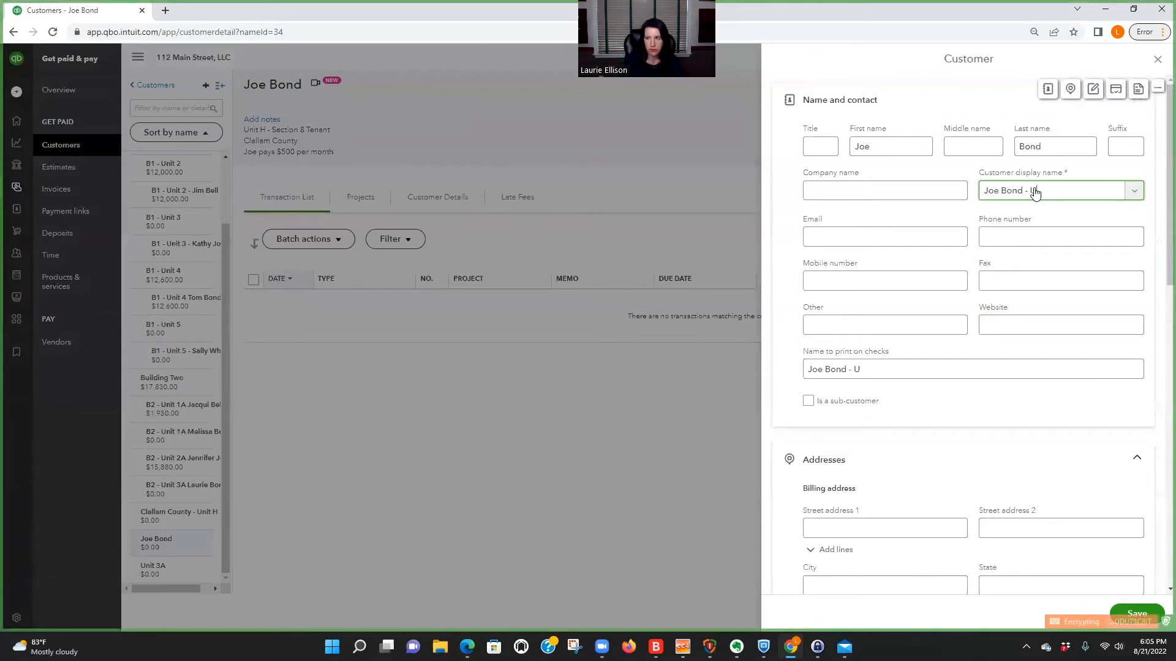
{"action": "type", "text": " Unit H"}
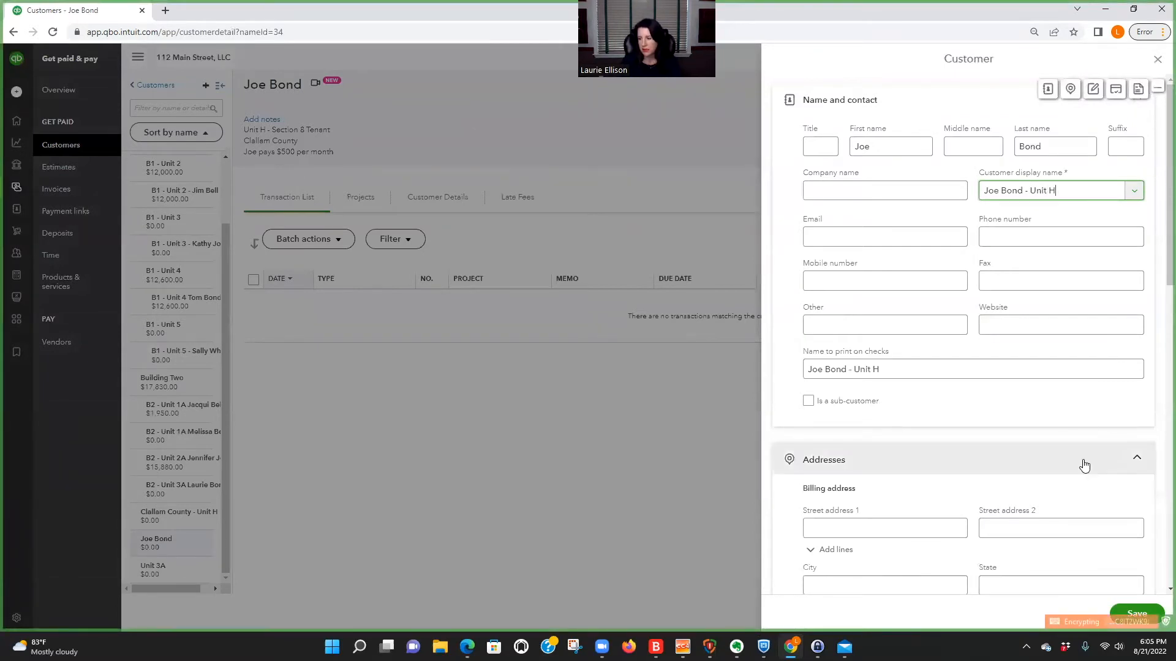
{"action": "scroll", "coordinate": [1081, 462], "scroll_direction": "down", "scroll_amount": 1}
{"action": "left_click", "coordinate": [1137, 613]}
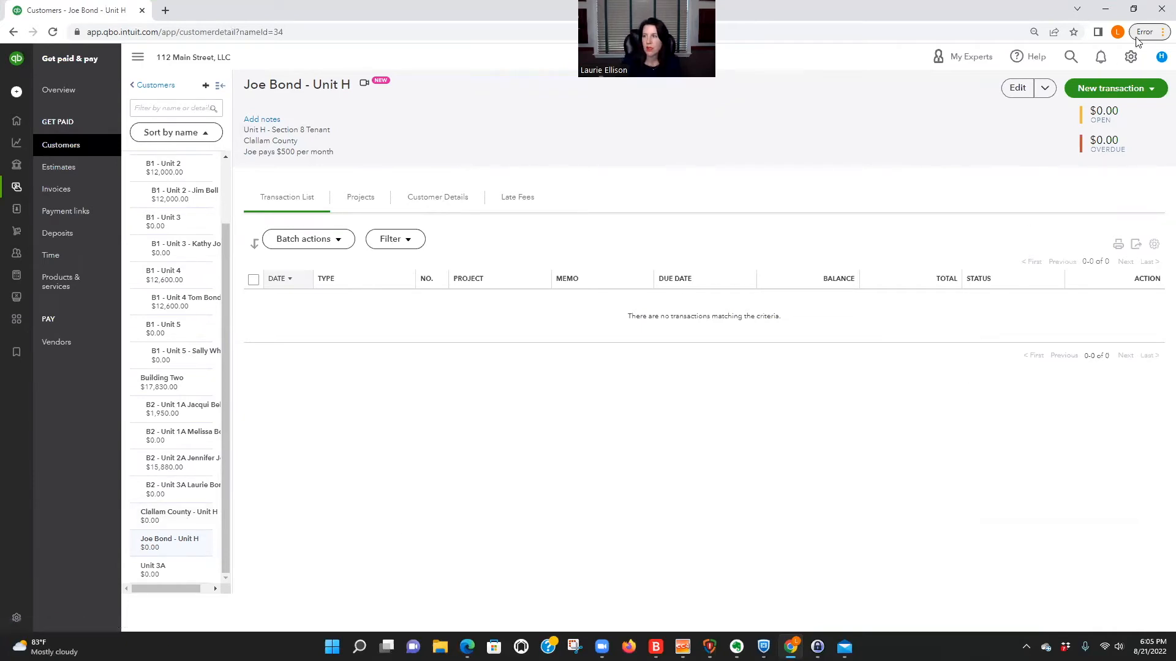
Look through the Products and Services list and start a new item of the Service type.
{"action": "left_click", "coordinate": [1130, 59]}
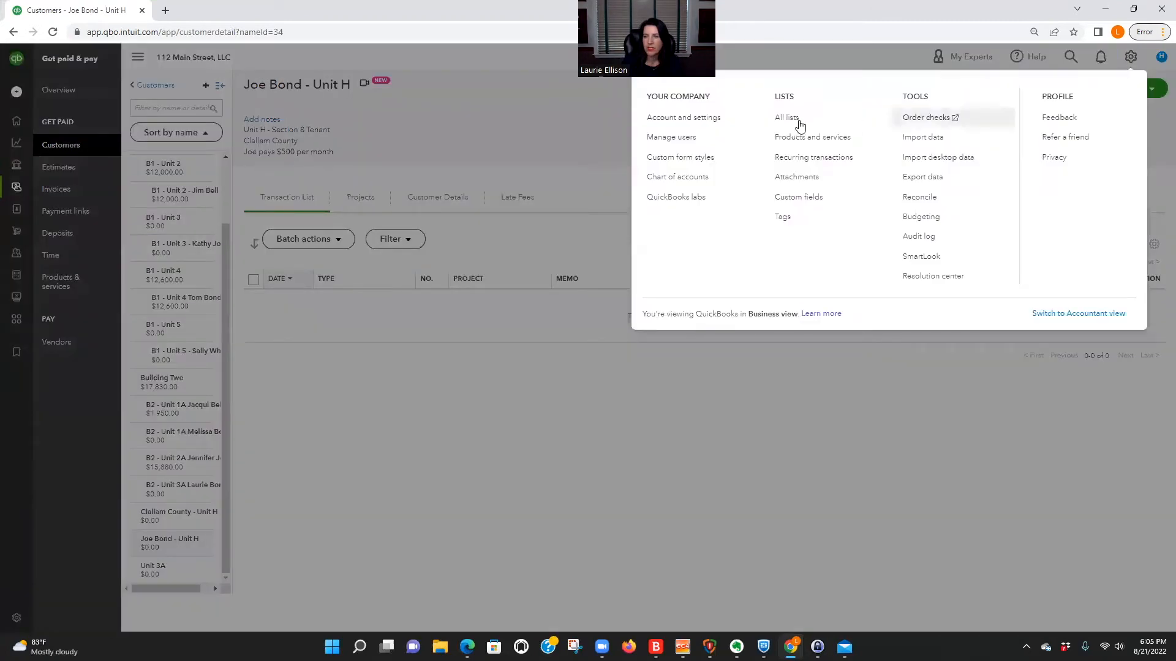
{"action": "left_click", "coordinate": [814, 138]}
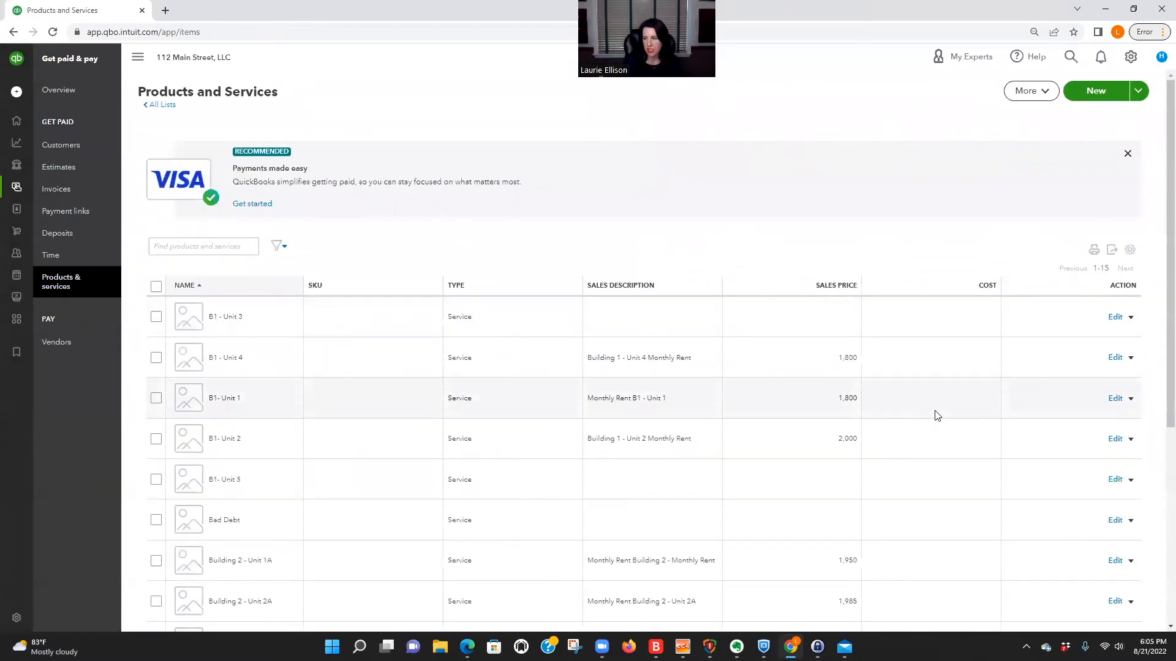
{"action": "scroll", "coordinate": [934, 412], "scroll_direction": "down", "scroll_amount": 5}
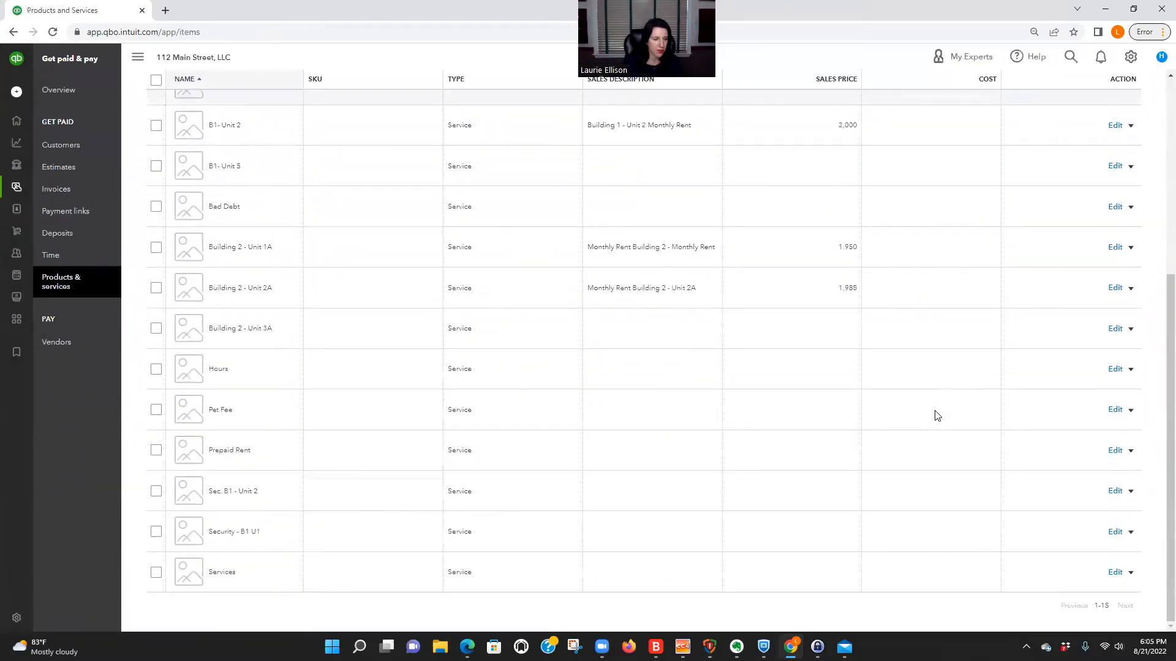
{"action": "scroll", "coordinate": [934, 414], "scroll_direction": "up", "scroll_amount": 5}
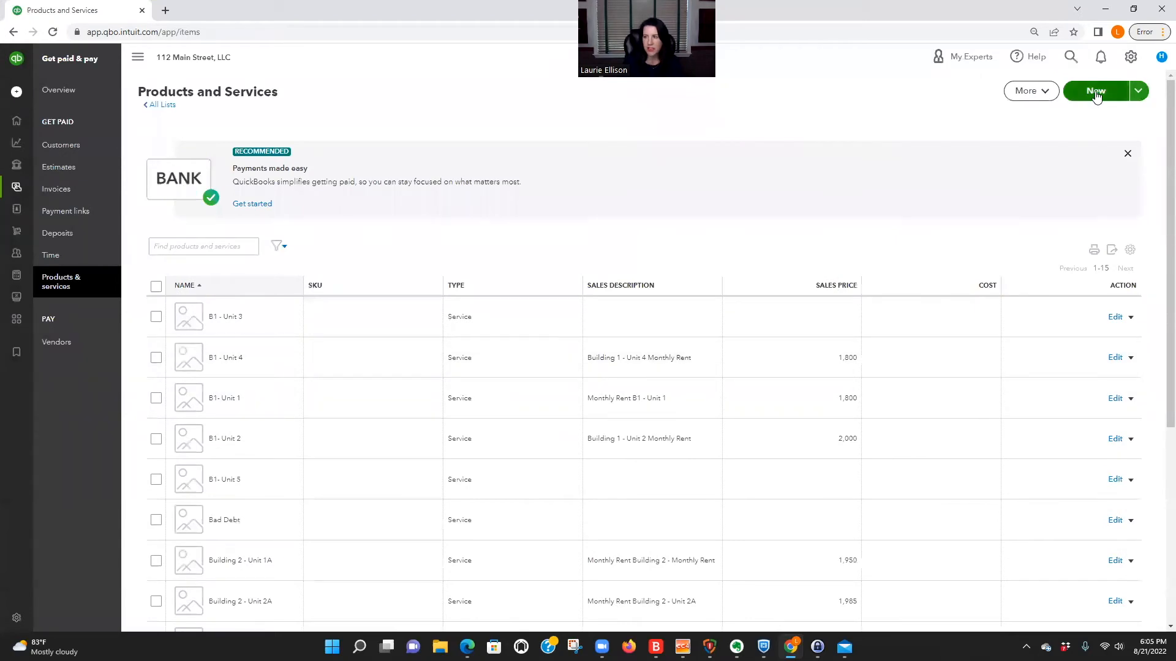
{"action": "left_click", "coordinate": [1096, 92]}
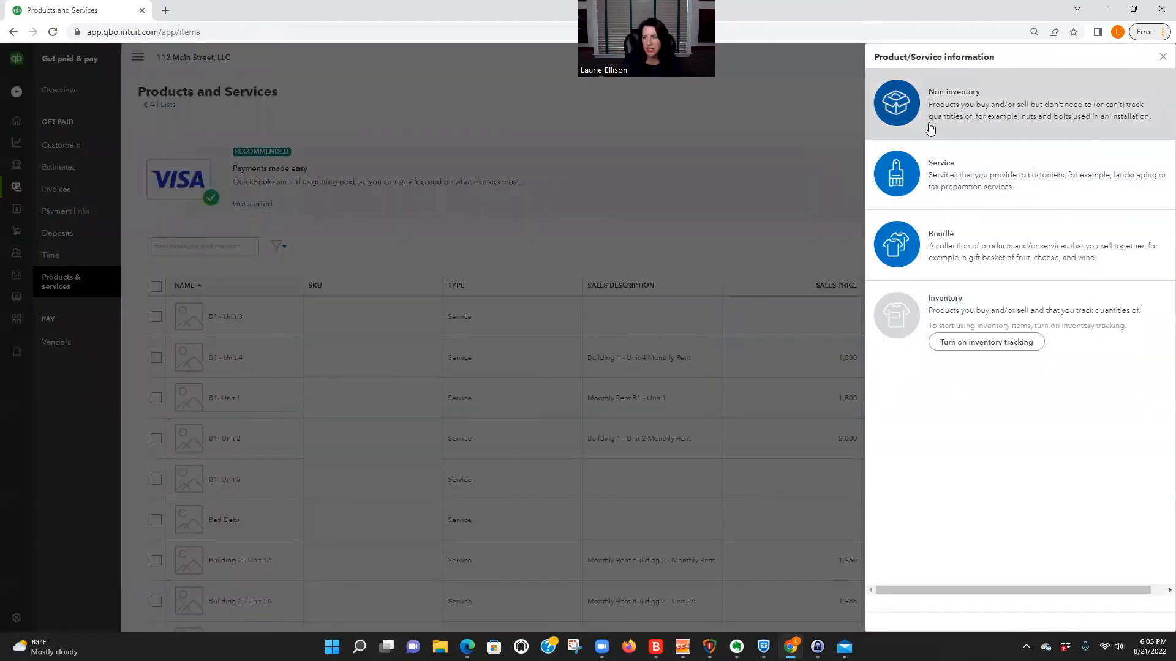
{"action": "left_click", "coordinate": [937, 178]}
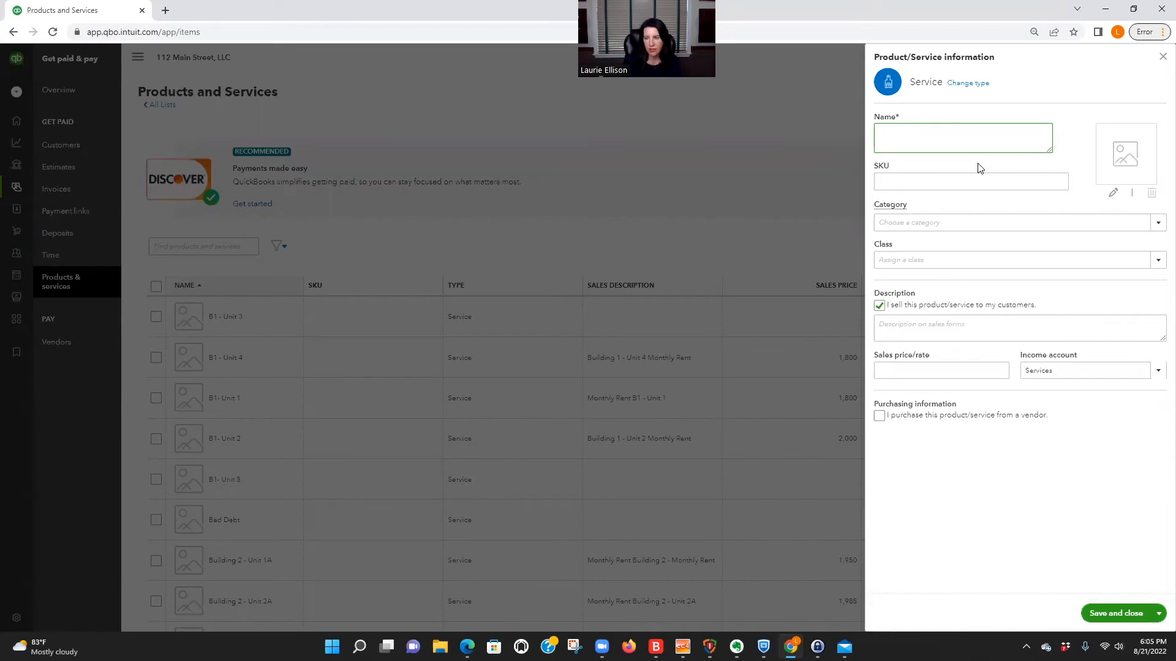
Name the new service item "Unit H - Clallam County".
{"action": "type", "text": "U"}
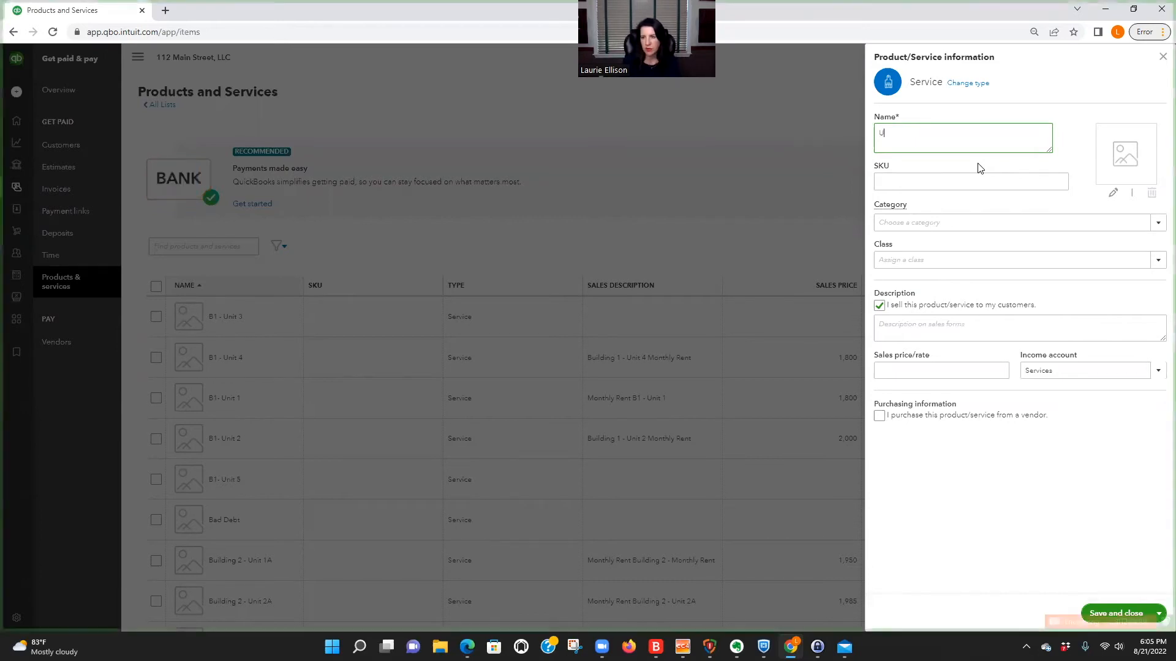
{"action": "type", "text": "nit"}
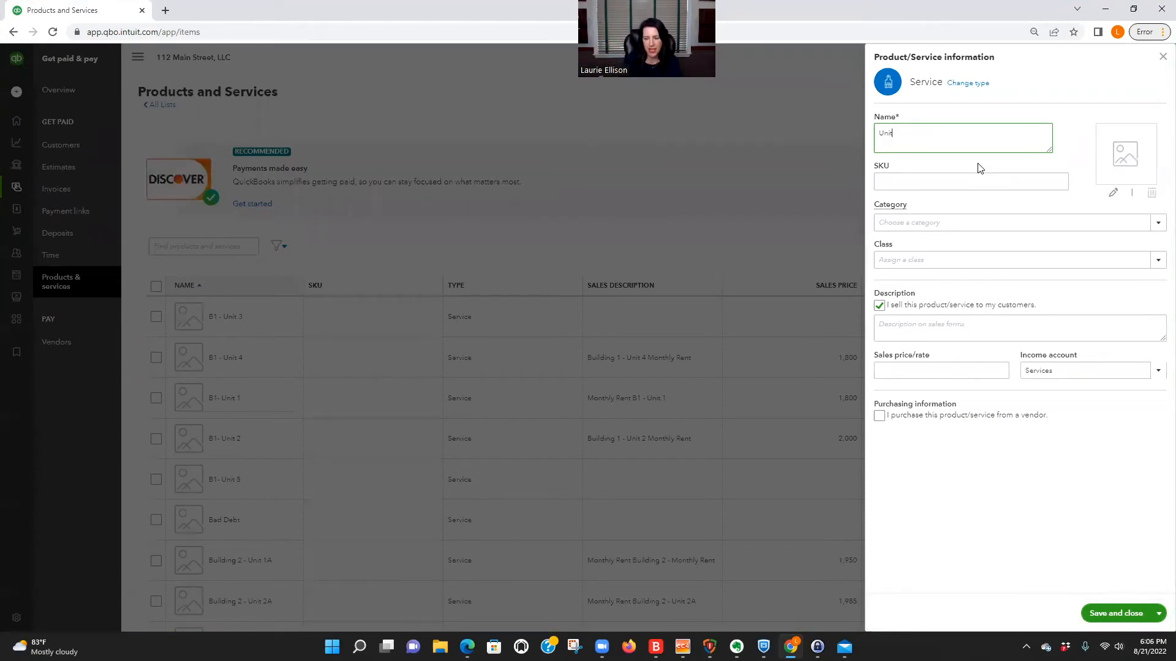
{"action": "type", "text": "H - Clailam County"}
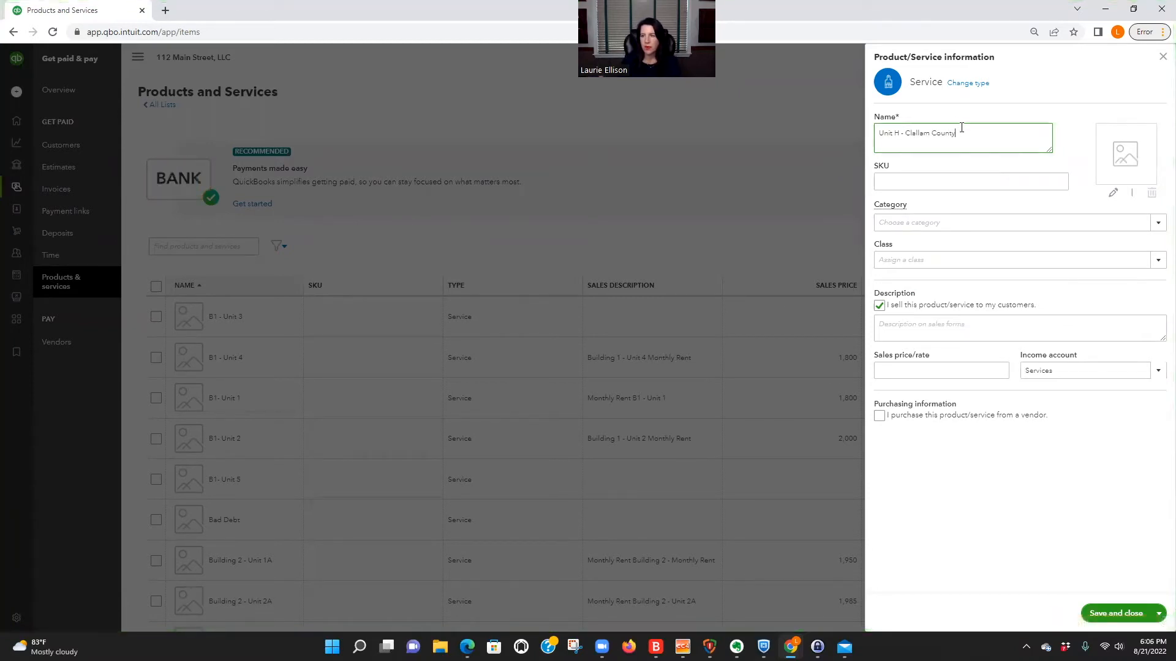
{"action": "left_click_drag", "start_coordinate": [958, 132], "coordinate": [876, 135]}
{"action": "left_click", "coordinate": [968, 134]}
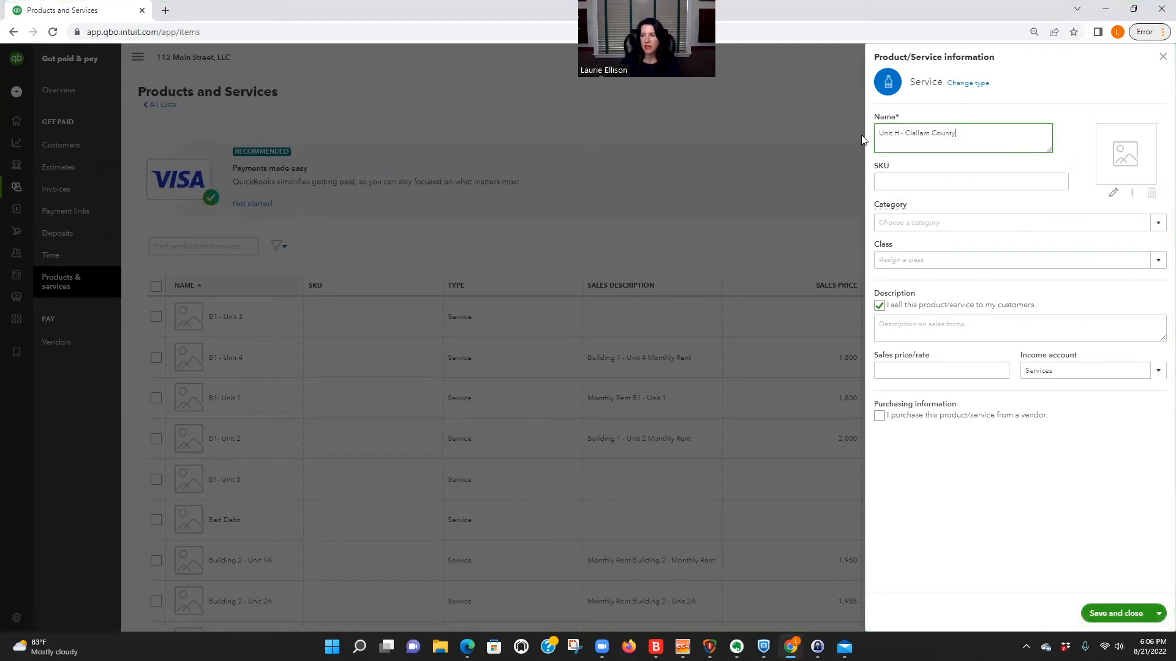
Set the service's income account to the sub-account "Unit H - Section 8 - County".
{"action": "left_click", "coordinate": [1151, 372]}
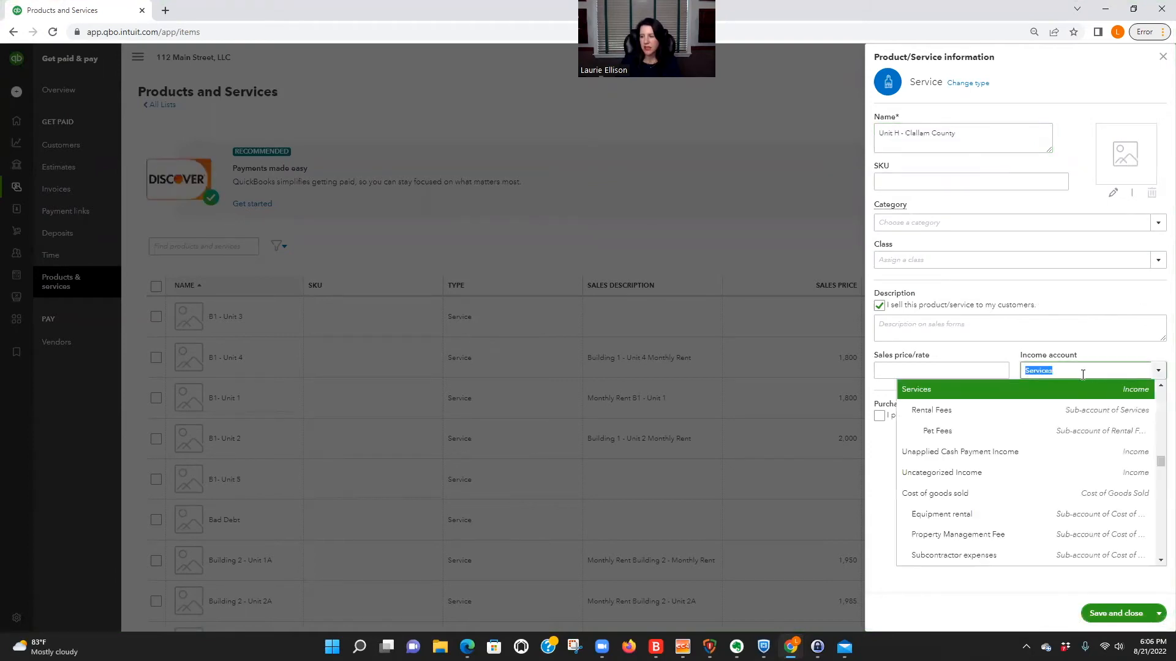
{"action": "type", "text": "sec"}
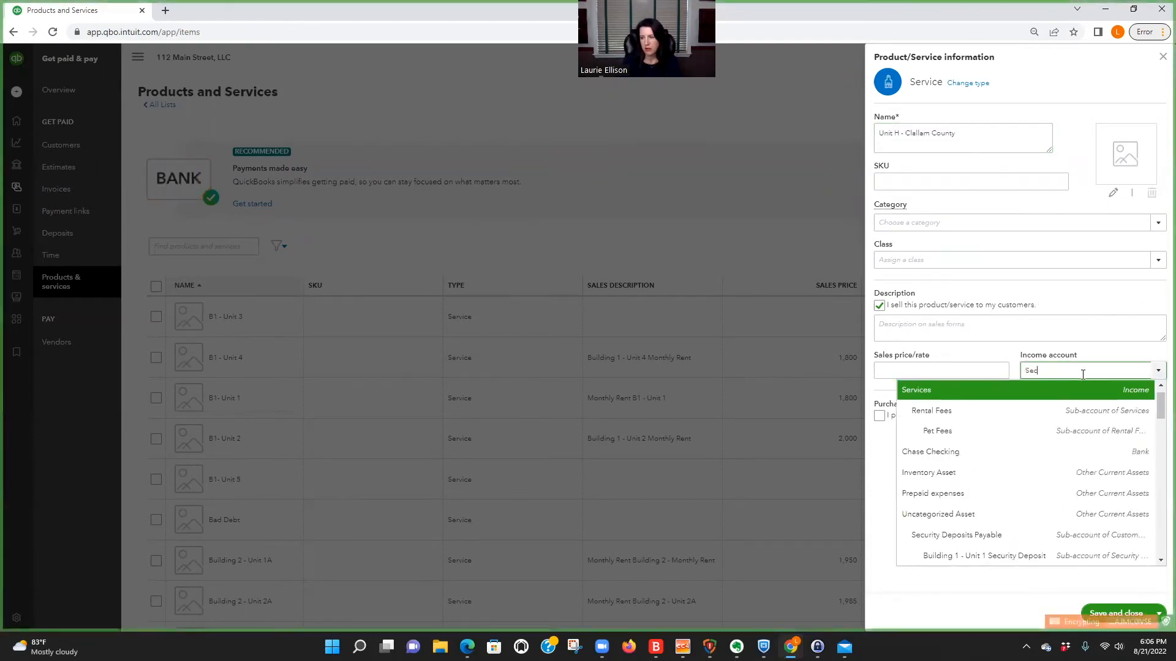
{"action": "type", "text": "tion 8 Rental Incom"}
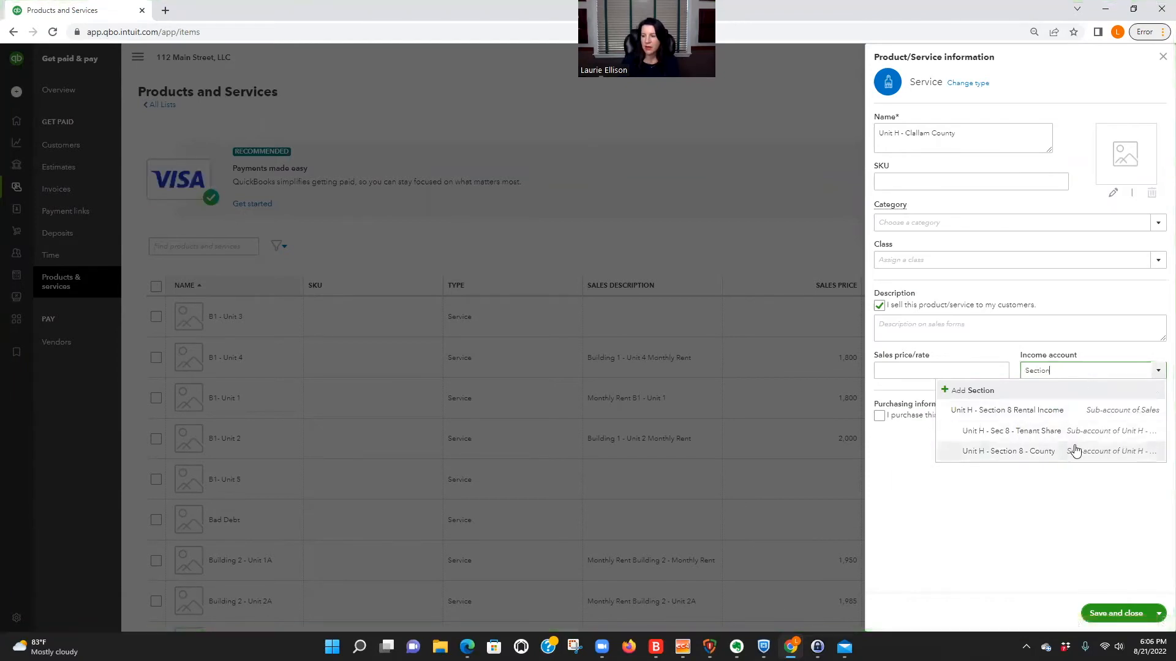
{"action": "left_click", "coordinate": [1072, 450]}
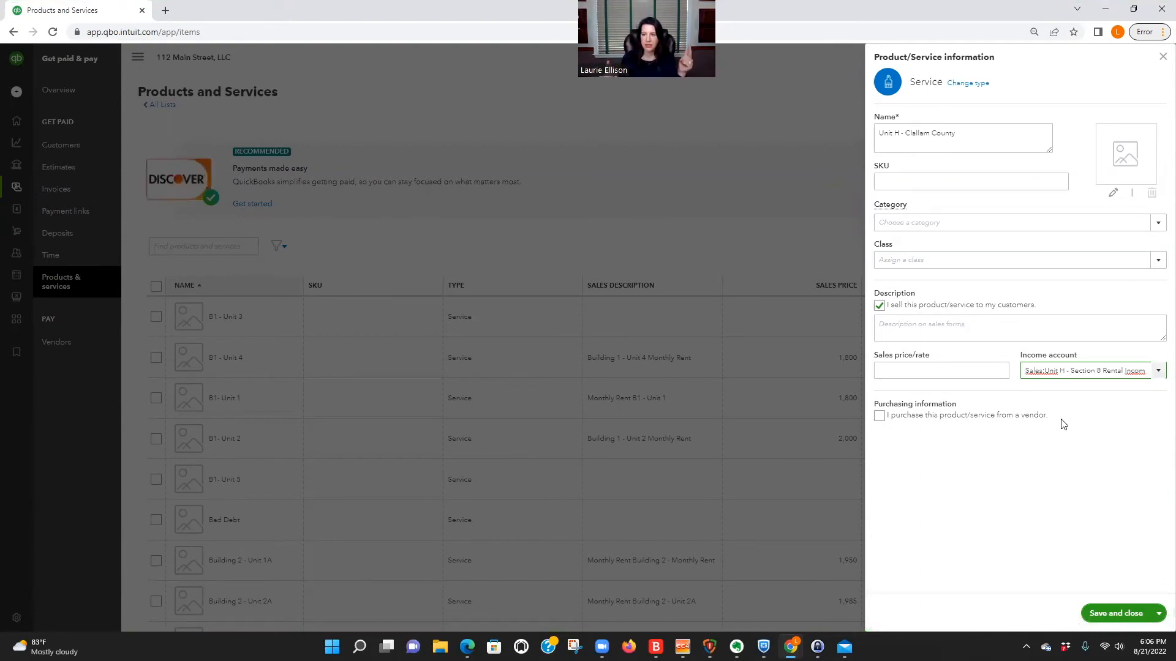
Enter a sales description stating that this is Clallam County's share of the named tenant's Unit H rent.
{"action": "left_click", "coordinate": [889, 321]}
{"action": "type", "text": "Cla"}
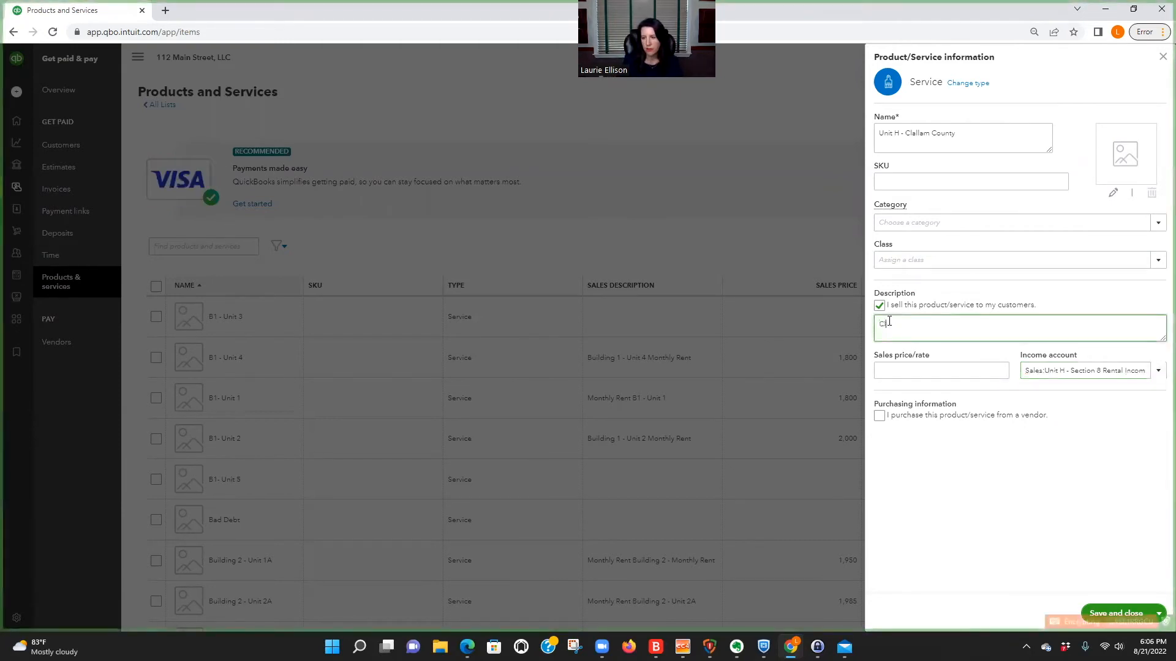
{"action": "type", "text": "llam County"}
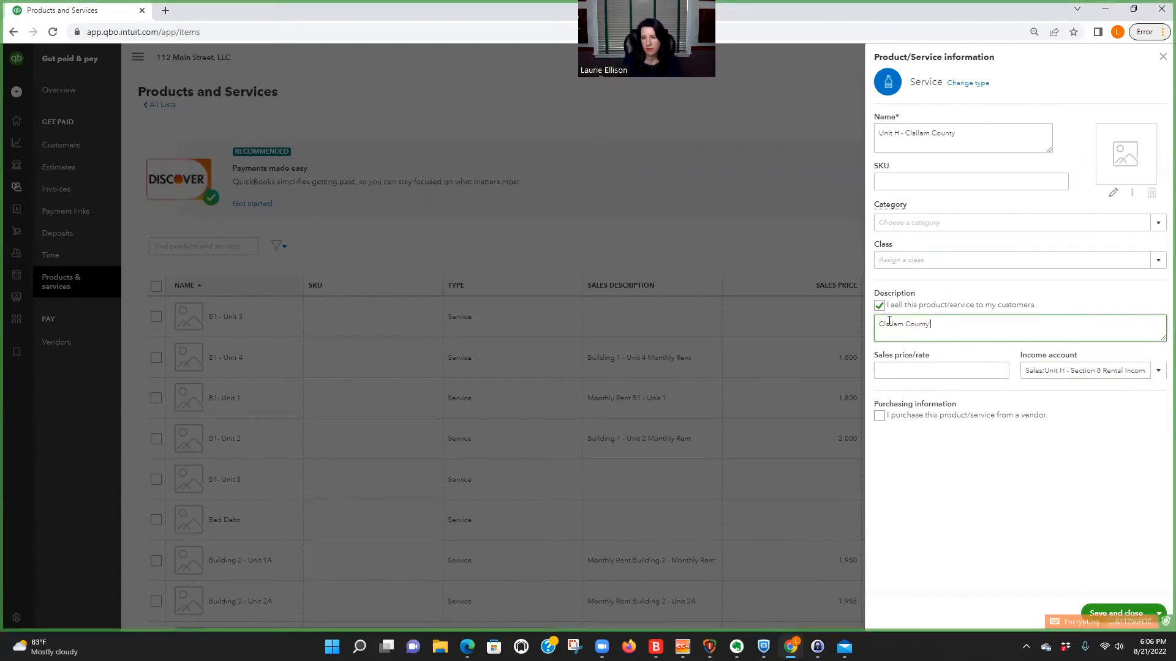
{"action": "type", "text": "'s Share of"}
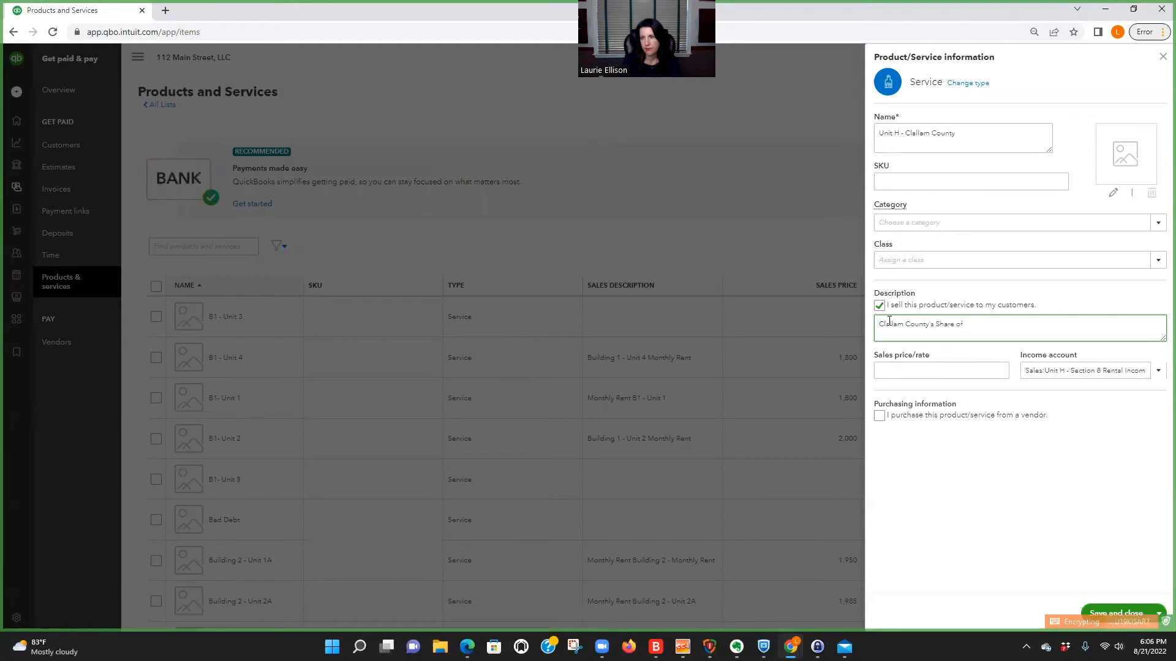
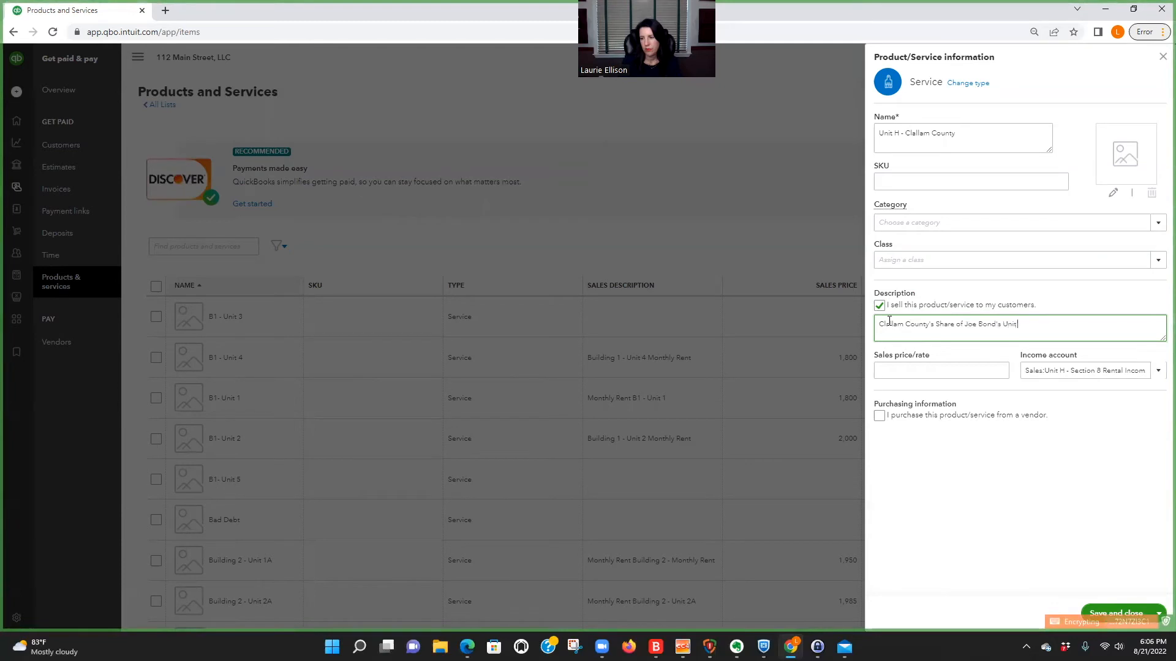
{"action": "type", "text": " H Rent"}
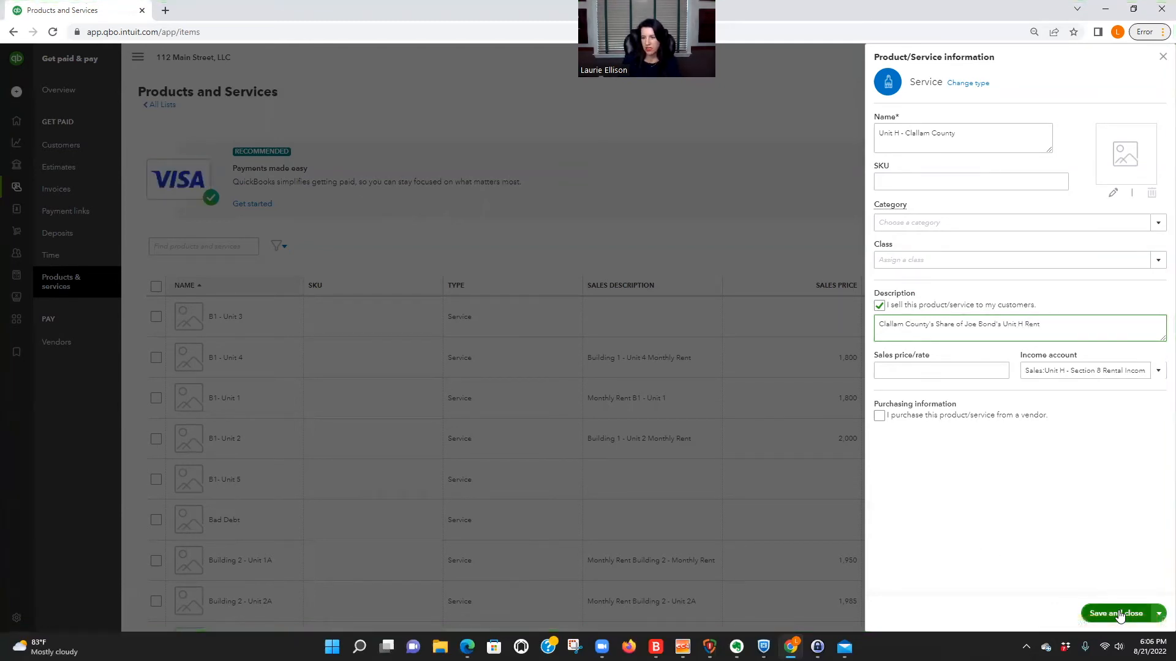
Set the county service's sales price to 1,000 and save the item.
{"action": "left_click", "coordinate": [946, 371]}
{"action": "type", "text": "1"}
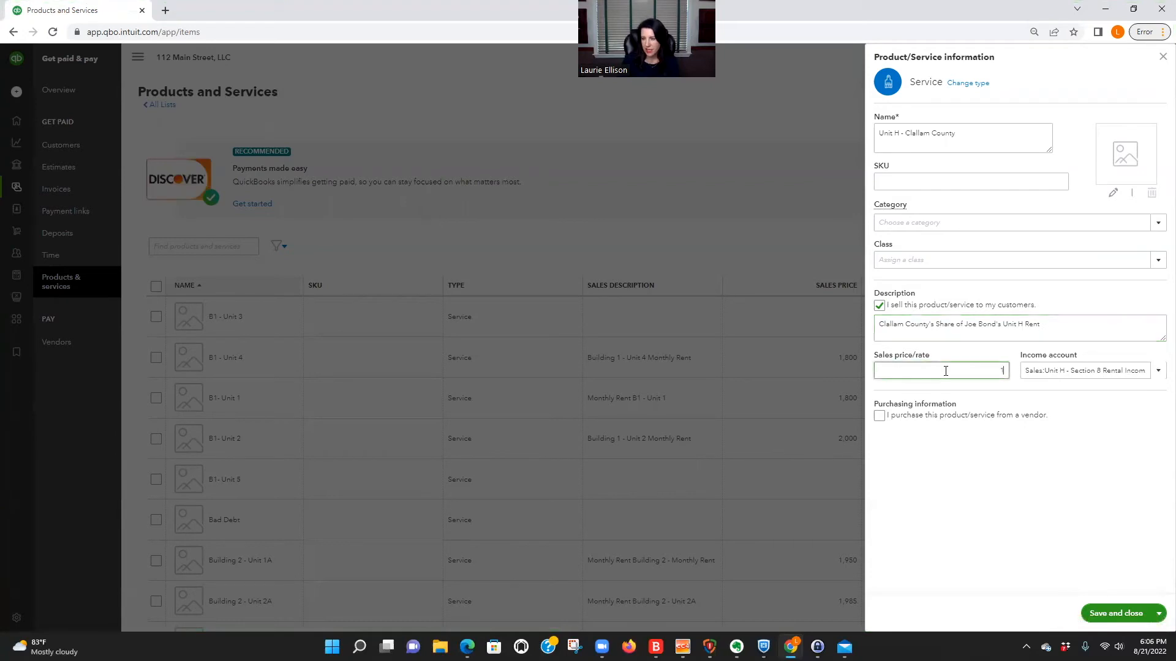
{"action": "type", "text": ",000"}
{"action": "left_click", "coordinate": [1112, 469]}
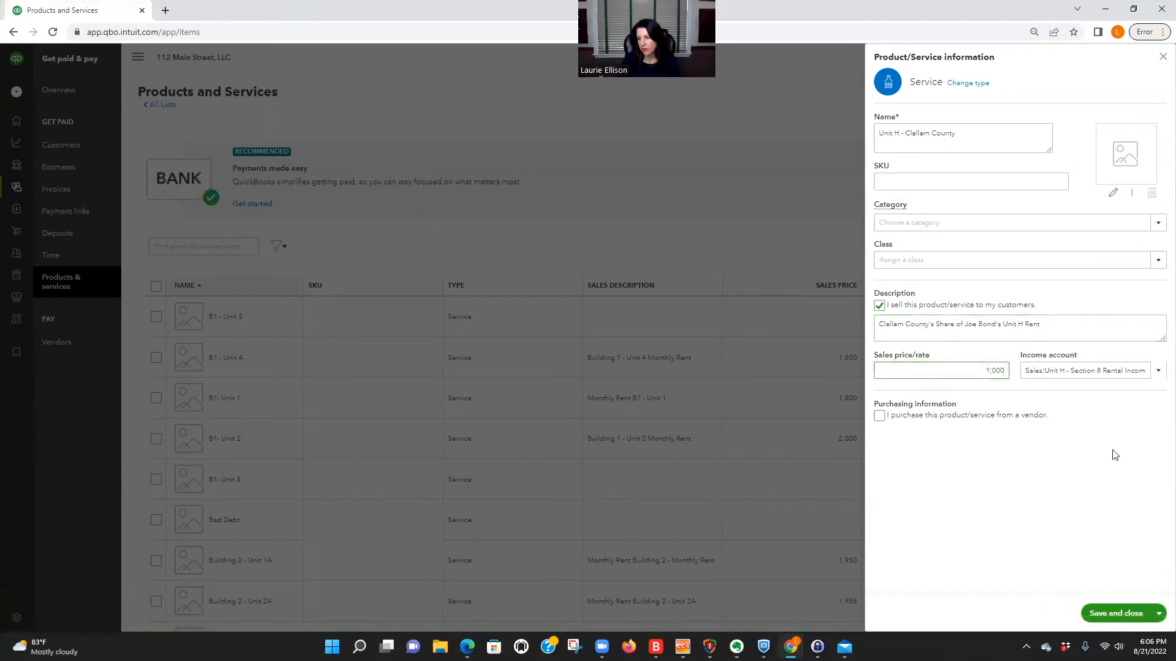
{"action": "left_click", "coordinate": [1116, 613]}
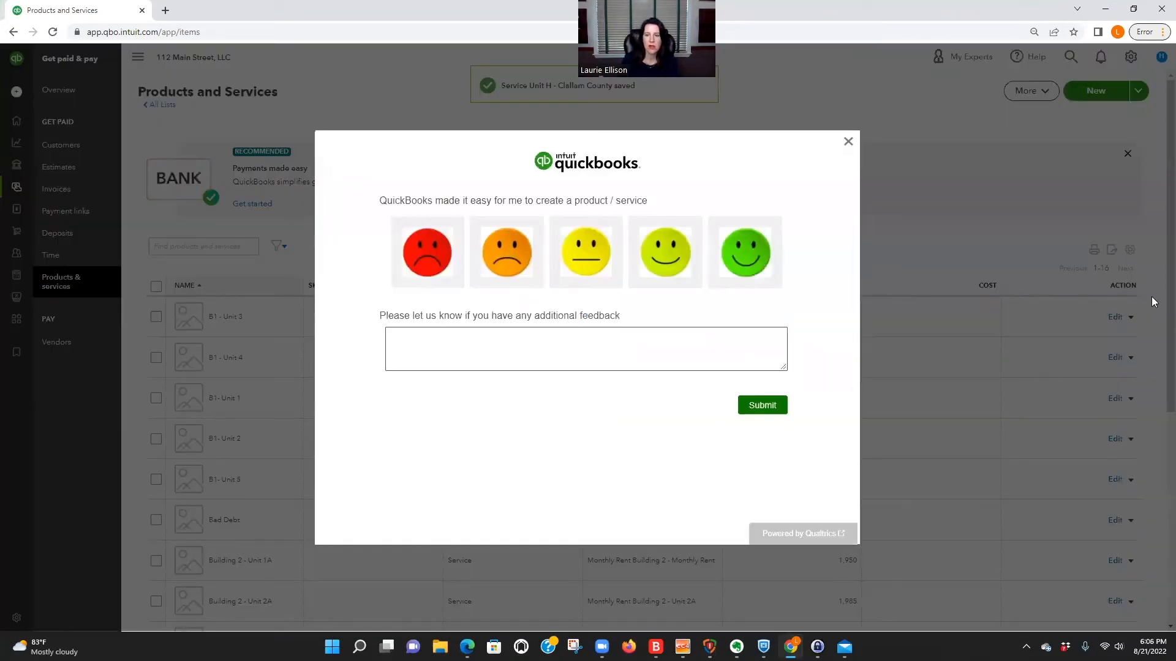
Dismiss the feedback survey and start a new item of type Service.
{"action": "left_click", "coordinate": [847, 142]}
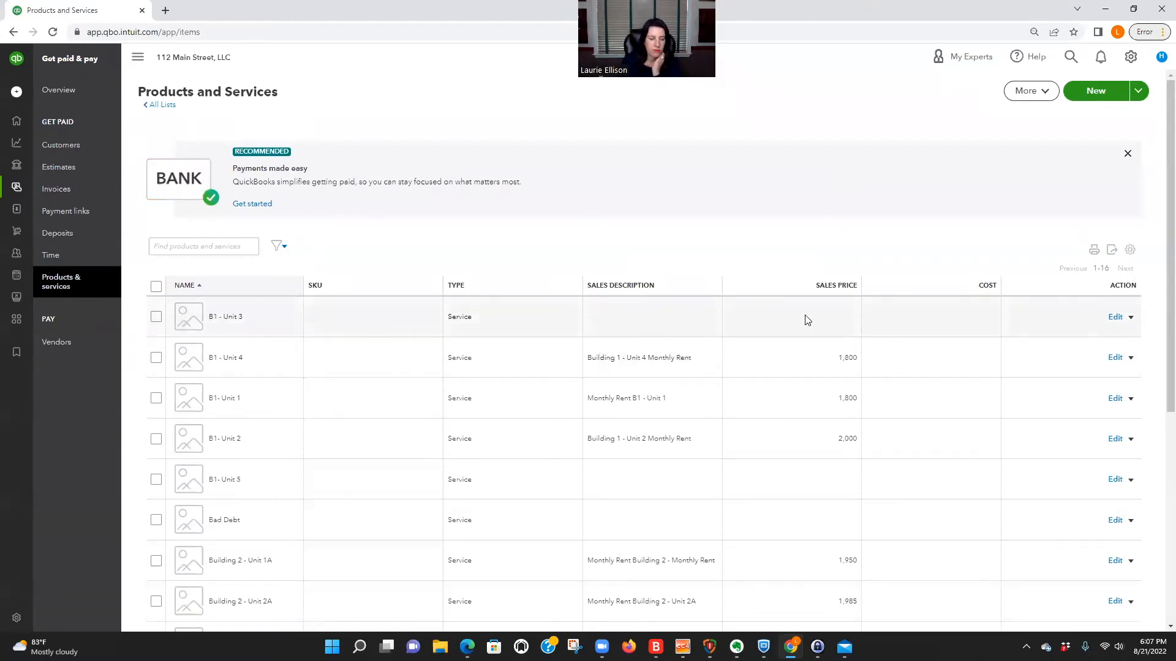
{"action": "scroll", "coordinate": [797, 331], "scroll_direction": "down", "scroll_amount": 4}
{"action": "scroll", "coordinate": [813, 317], "scroll_direction": "up", "scroll_amount": 4}
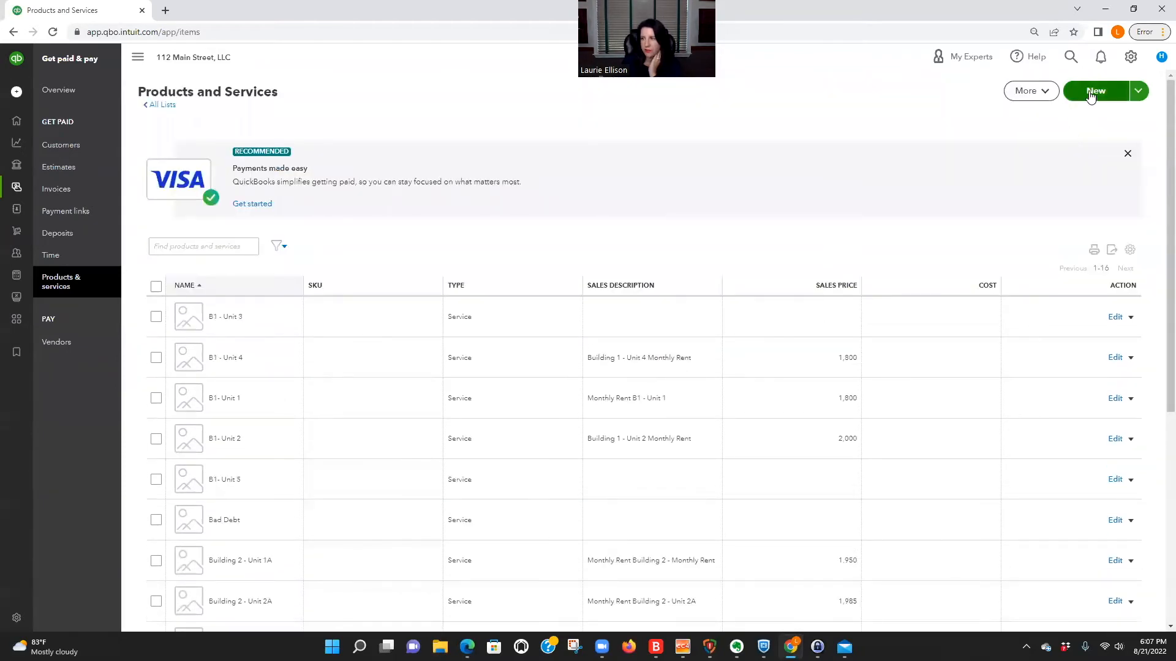
{"action": "left_click", "coordinate": [1090, 93]}
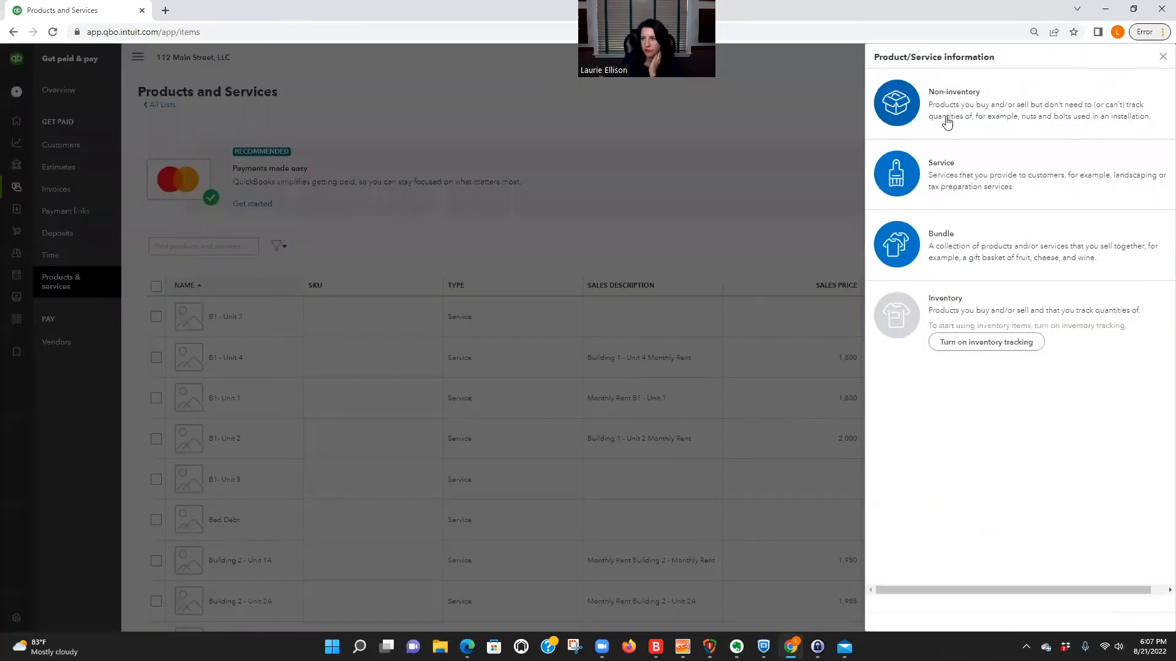
{"action": "left_click", "coordinate": [958, 176]}
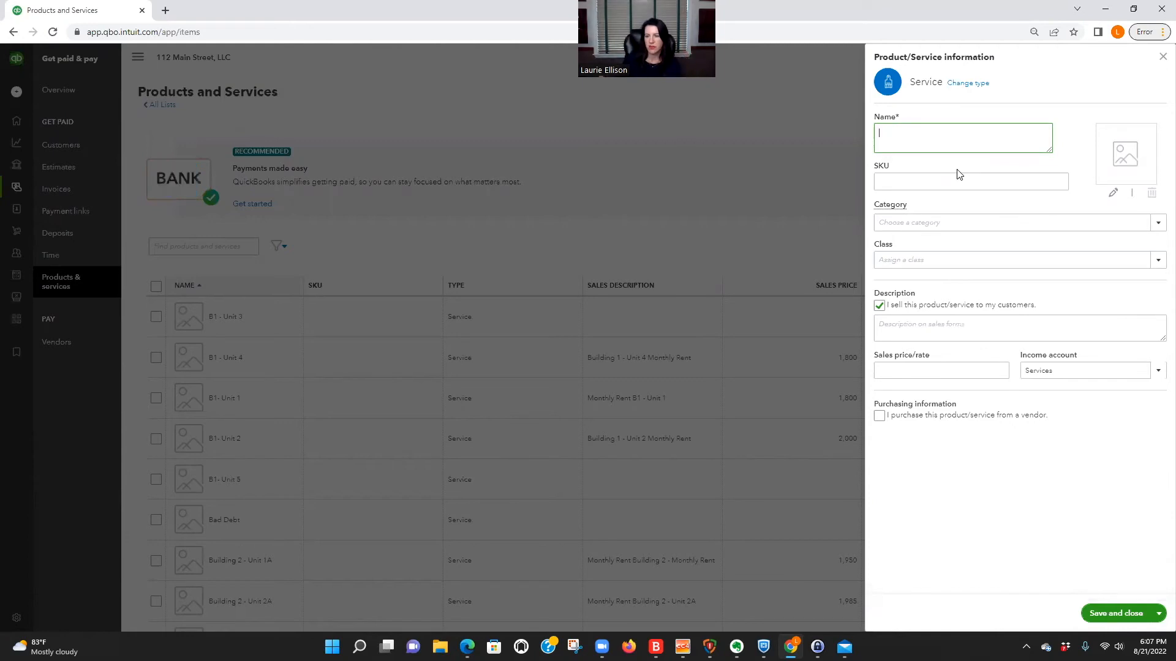
Name the new service item "Unit H Section 8 Tenant Share".
{"action": "left_click", "coordinate": [897, 371]}
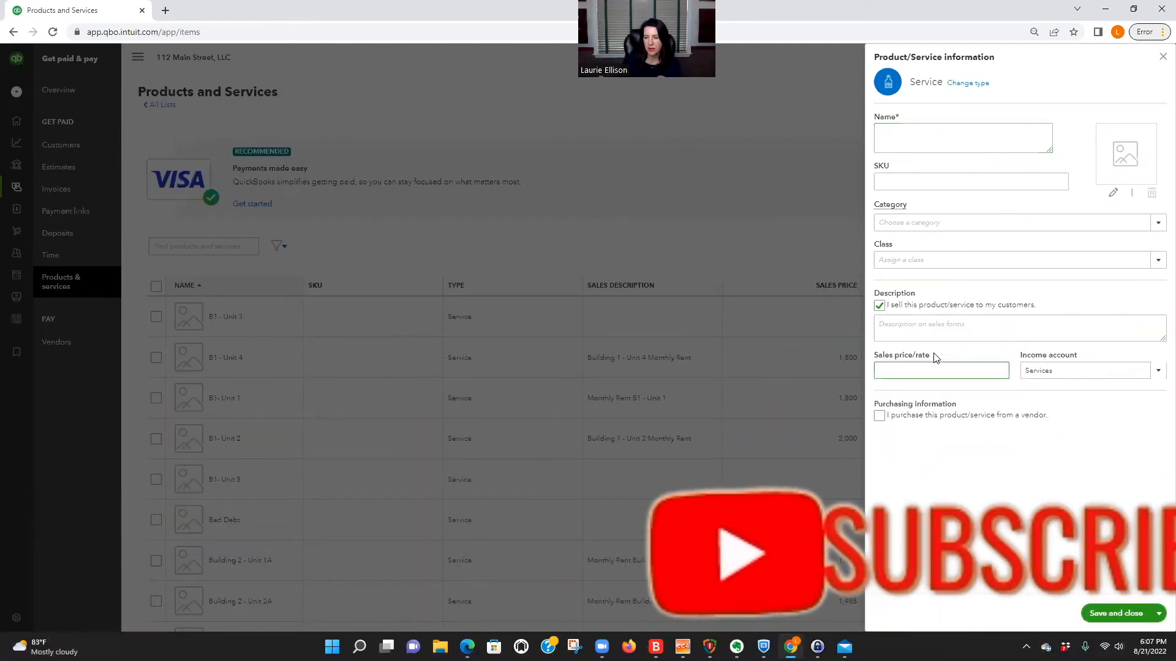
{"action": "left_click_drag", "start_coordinate": [875, 358], "coordinate": [947, 359]}
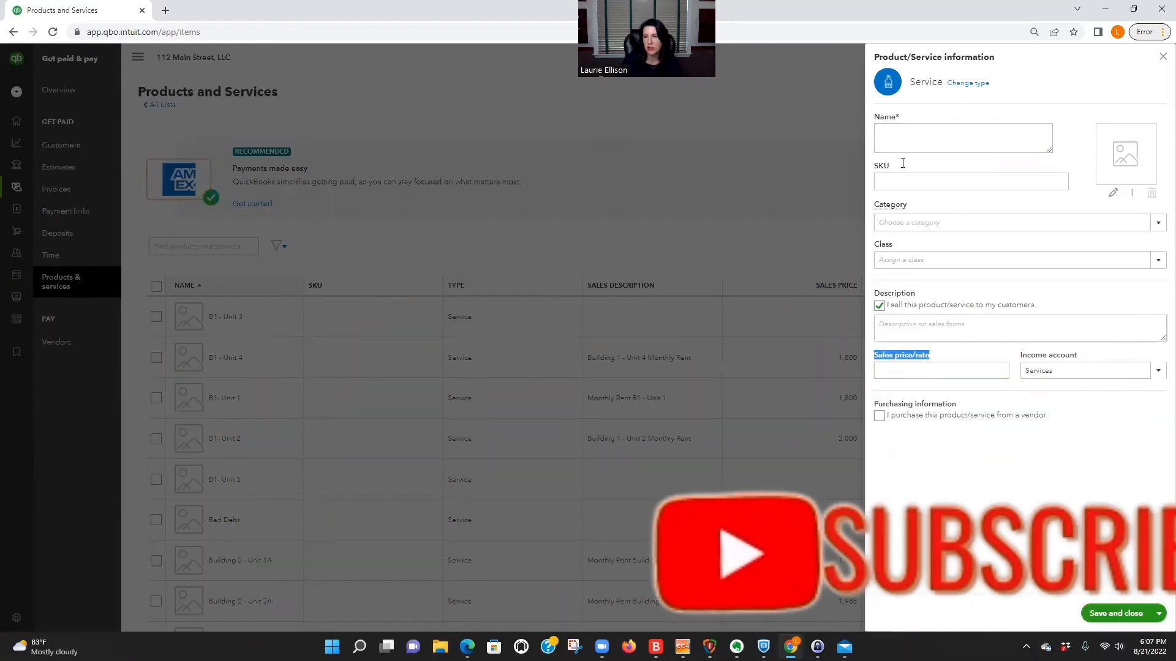
{"action": "left_click", "coordinate": [893, 134]}
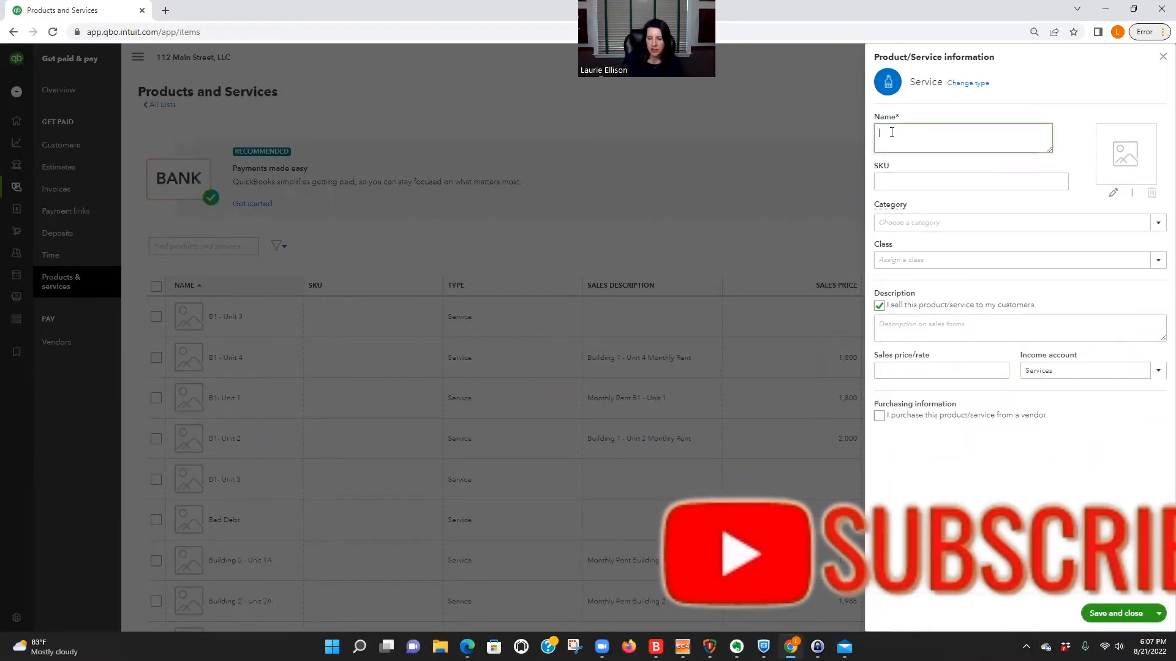
{"action": "type", "text": "Unit H"}
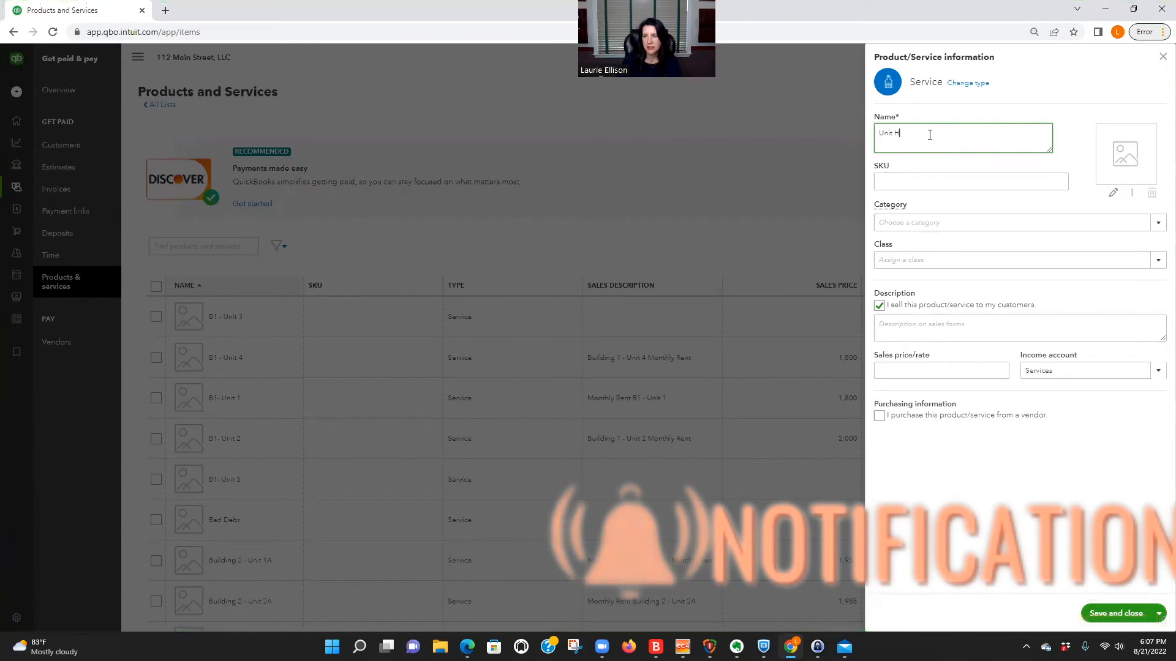
{"action": "type", "text": " Section"}
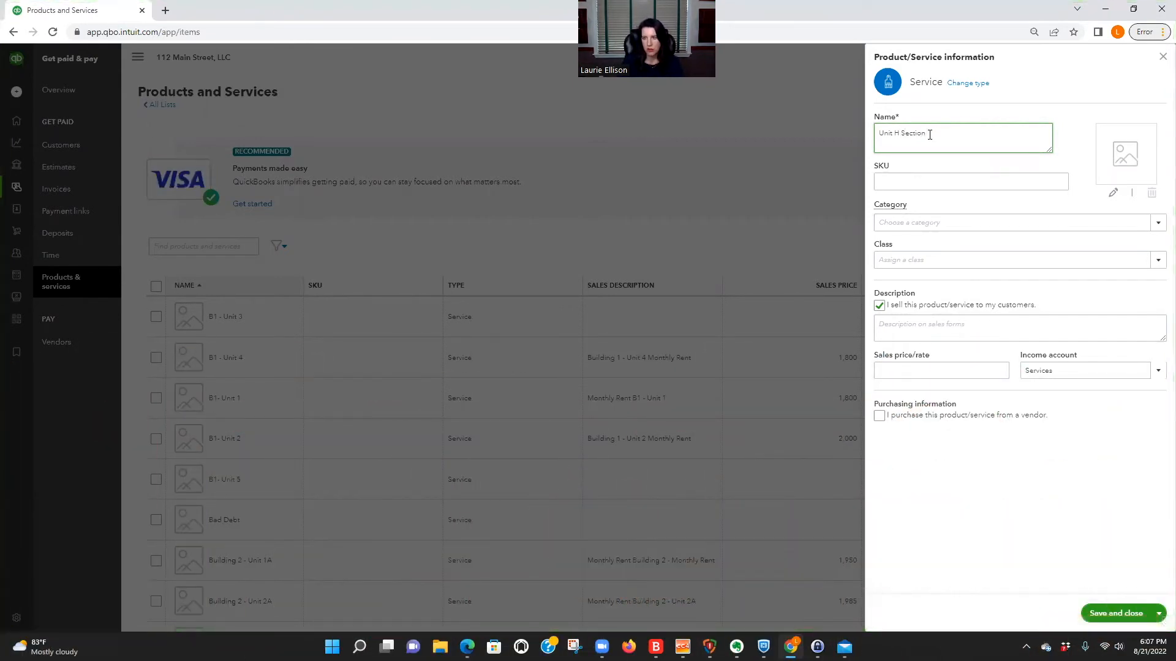
{"action": "type", "text": " -"}
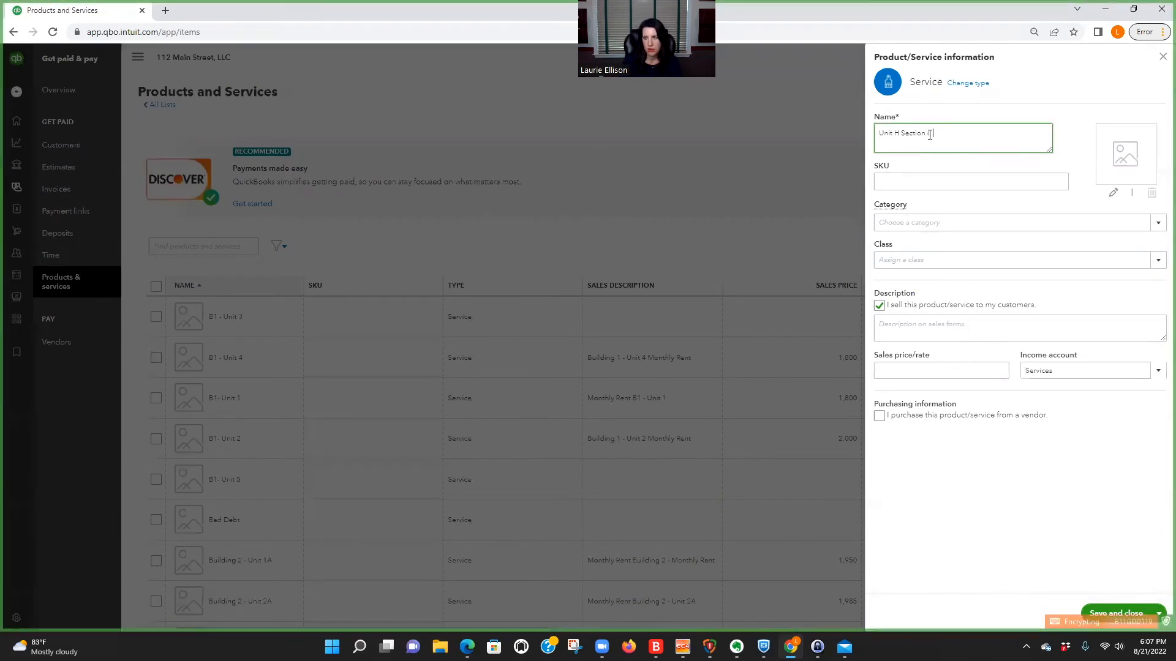
{"action": "type", "text": " Tenant Share"}
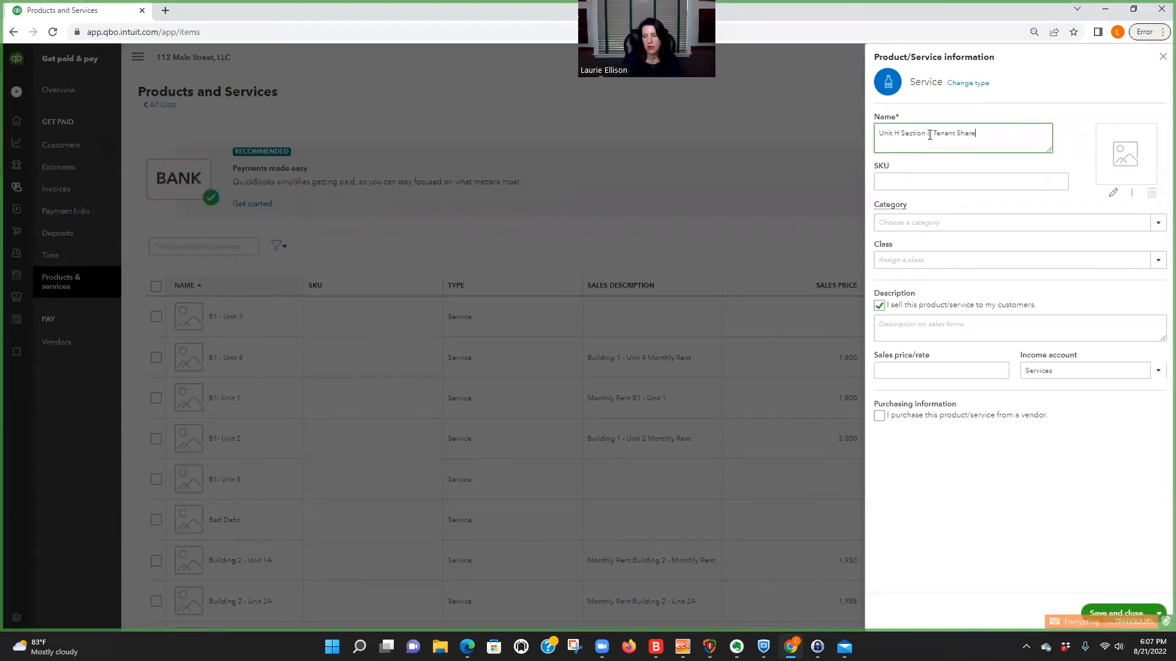
{"action": "left_click_drag", "start_coordinate": [930, 134], "coordinate": [990, 137]}
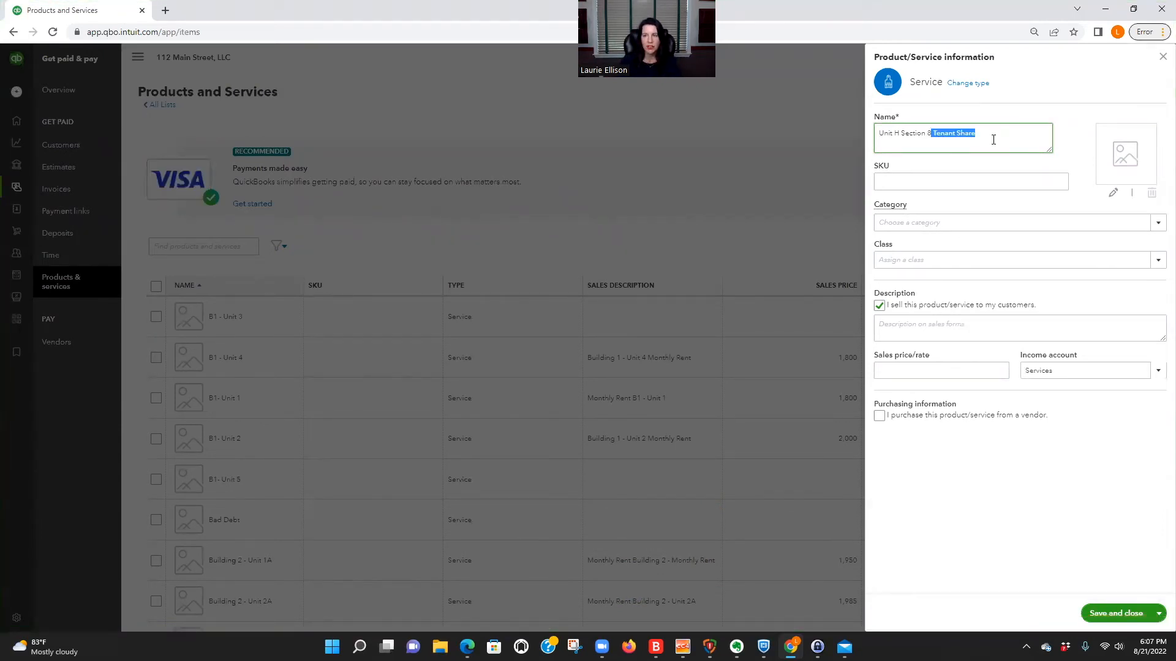
{"action": "left_click", "coordinate": [994, 140]}
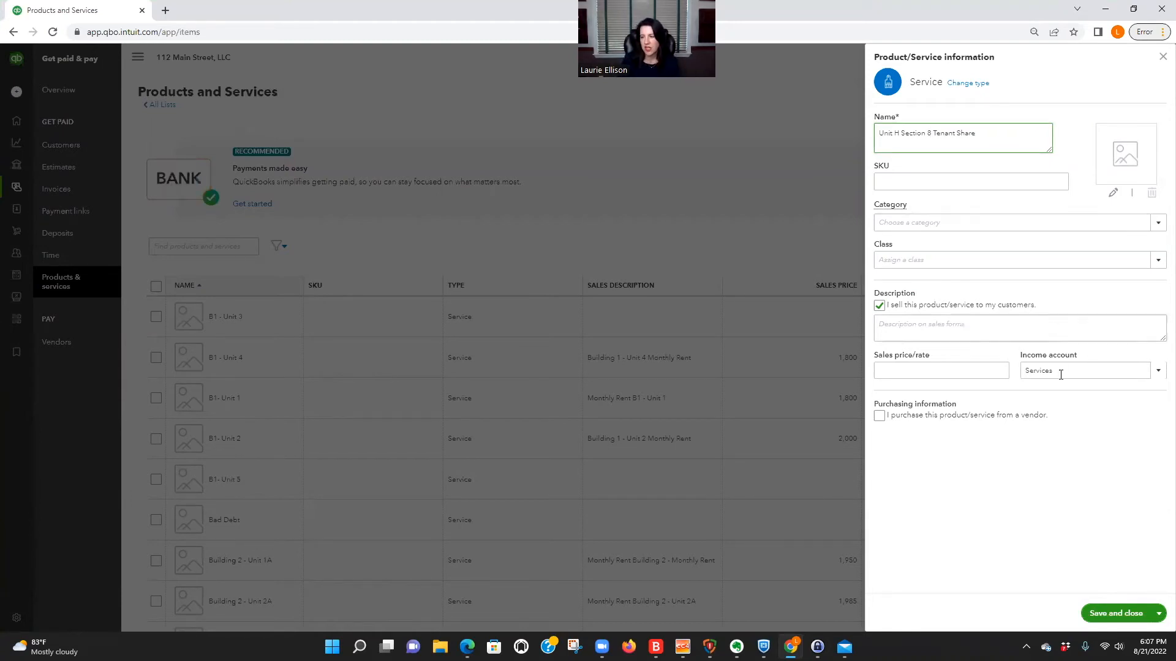
Set the tenant share service's income account to the sub-account "Unit H - Sec 8 - Tenant Share".
{"action": "left_click", "coordinate": [1021, 372]}
{"action": "type", "text": "unit h"}
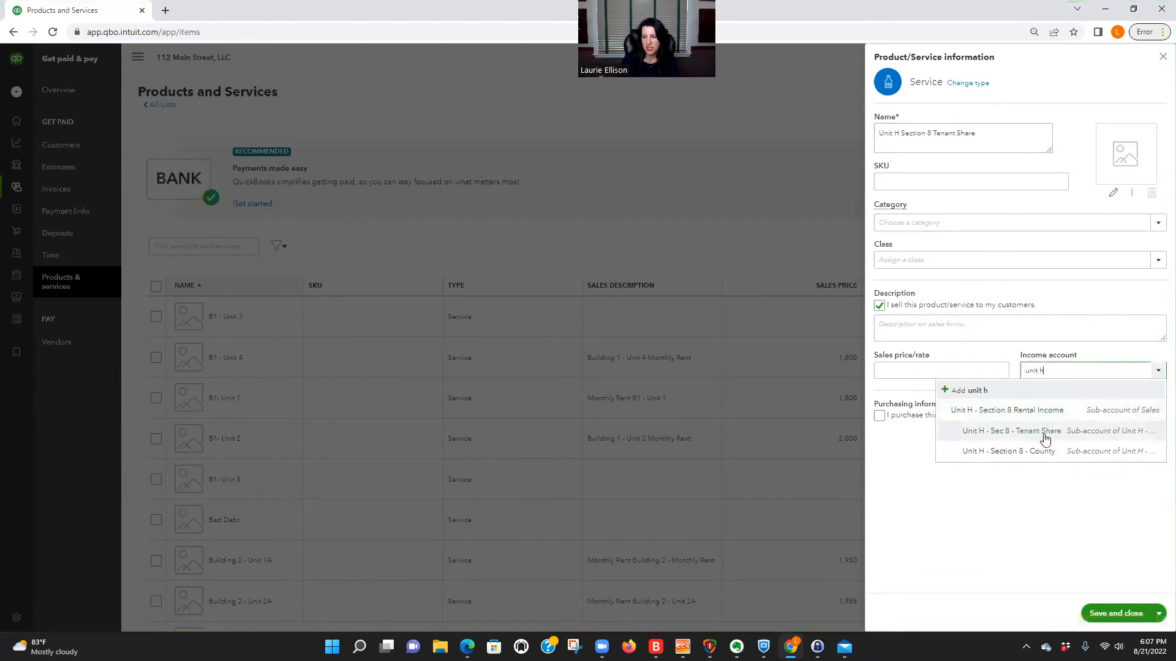
{"action": "left_click", "coordinate": [1056, 431]}
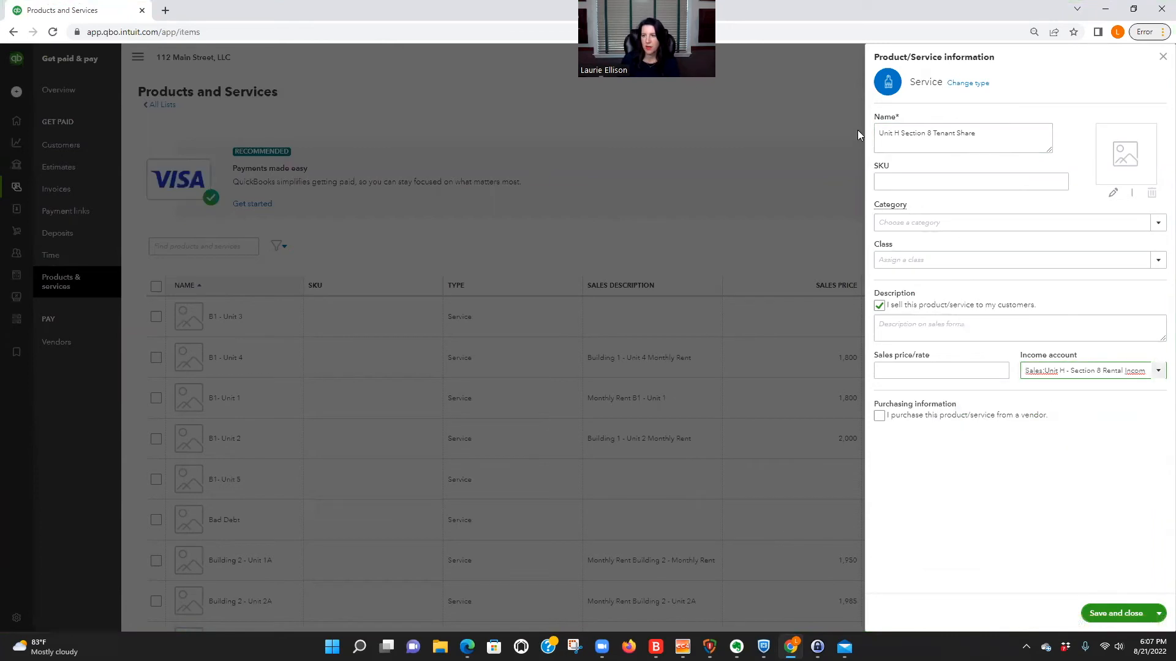
{"action": "left_click_drag", "start_coordinate": [881, 133], "coordinate": [1003, 131]}
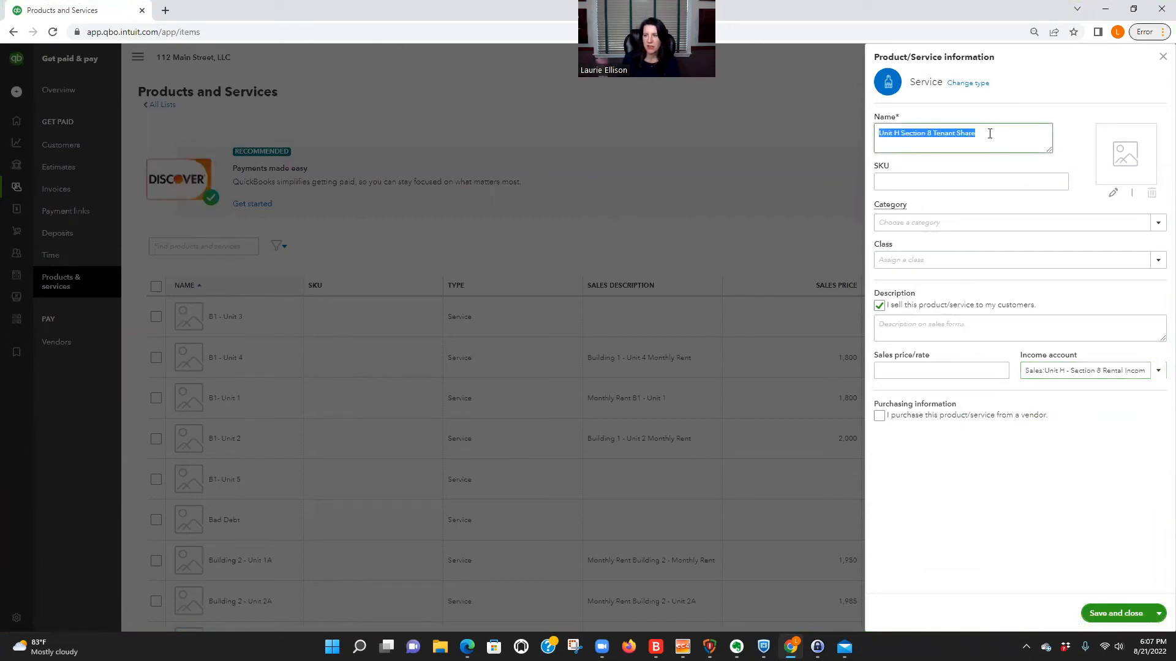
Set the tenant share service's sales price to 500.00 and its sales description to "Monthly rent $500.00.".
{"action": "left_click", "coordinate": [955, 371]}
{"action": "type", "text": "500.00"}
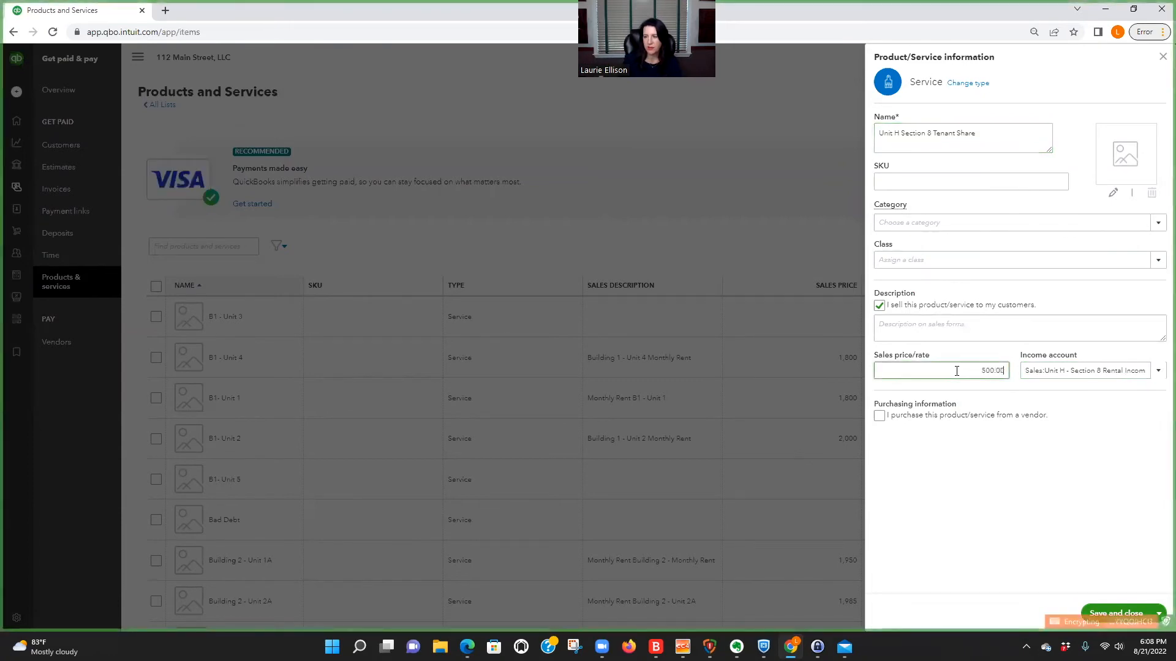
{"action": "left_click", "coordinate": [893, 325]}
{"action": "type", "text": "Mo"}
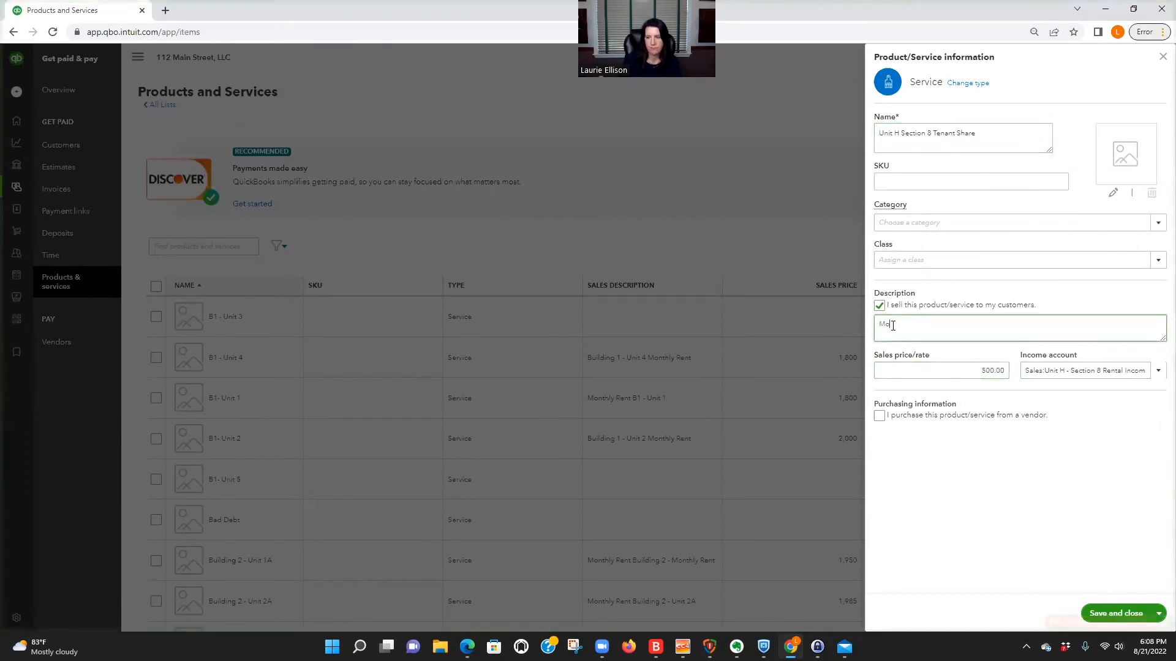
{"action": "type", "text": "nthly rent $500.00"}
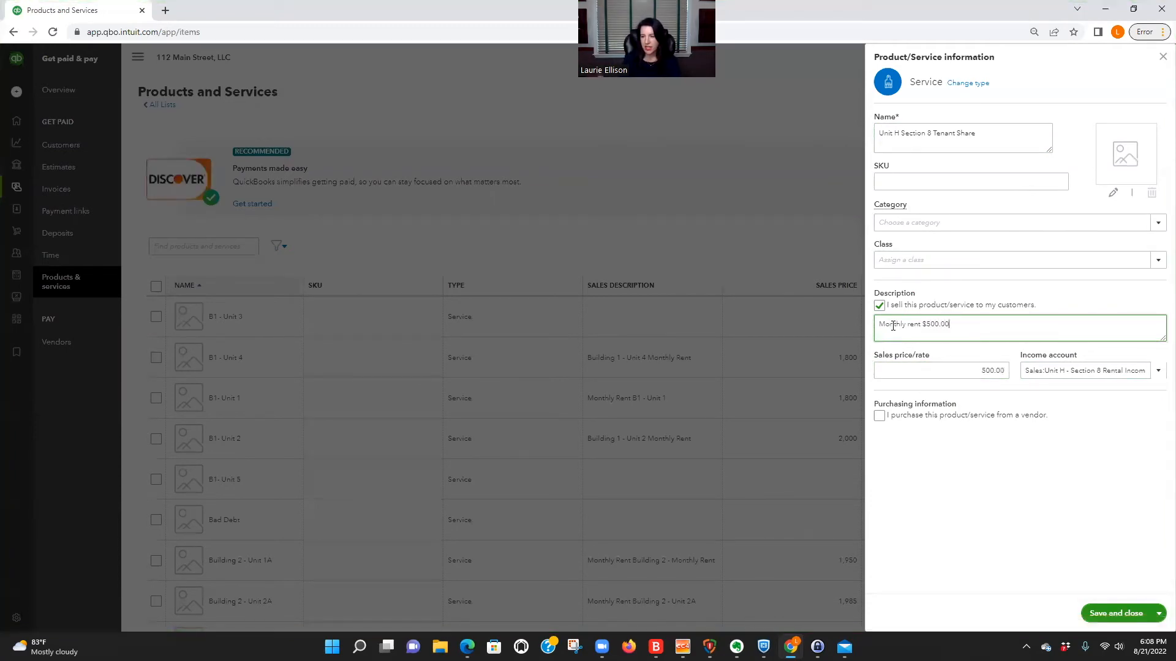
{"action": "type", "text": "."}
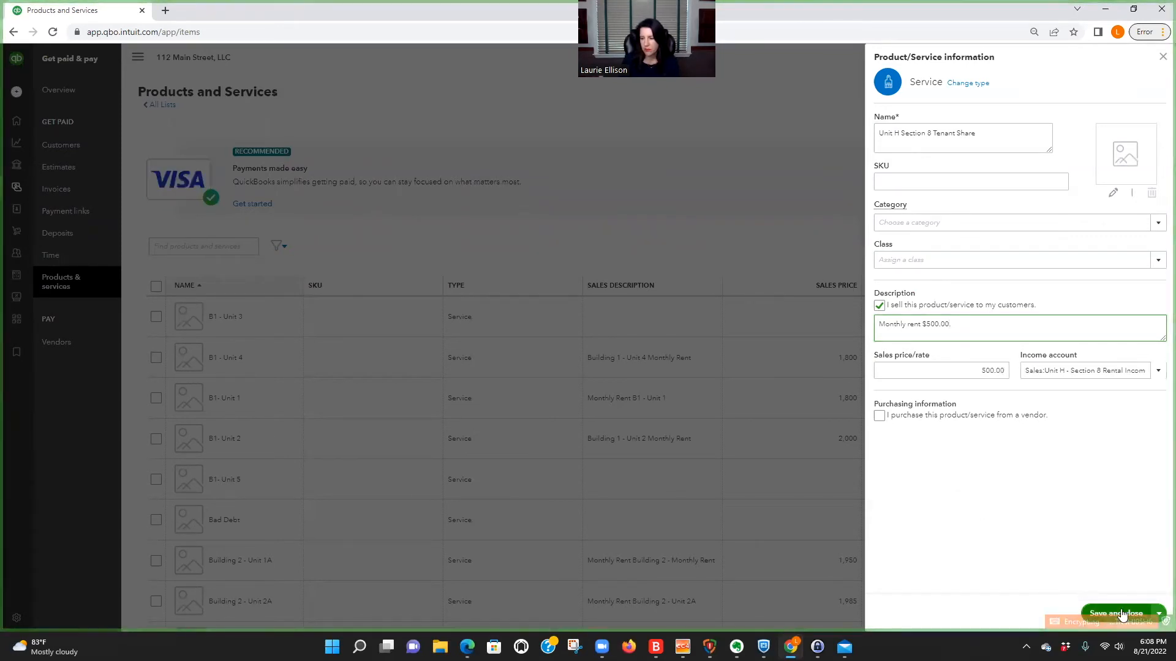
Assign the class "Unit H" to the tenant share service and save the item.
{"action": "left_click", "coordinate": [1158, 260]}
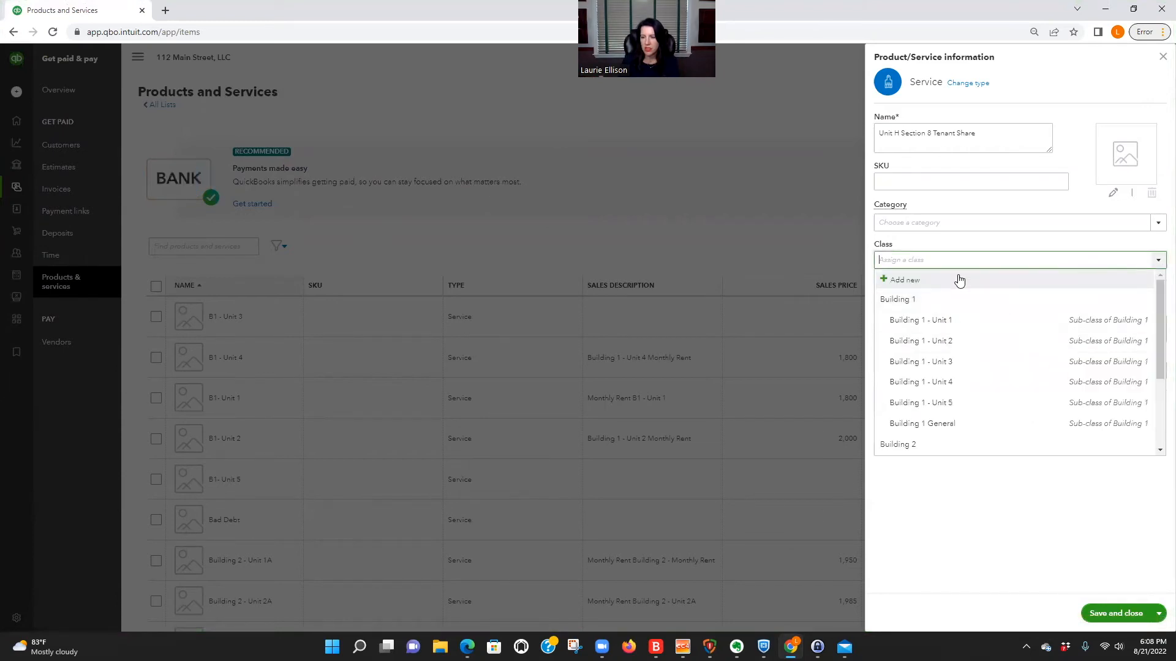
{"action": "type", "text": "uniy"}
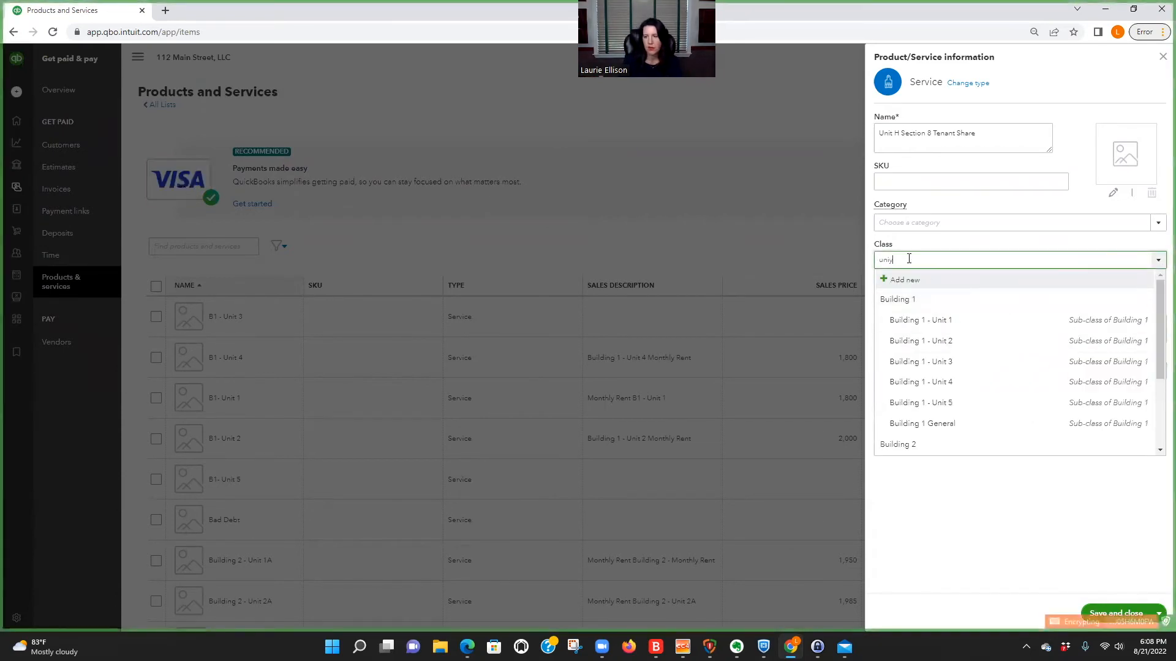
{"action": "key", "text": "BackSpace"}
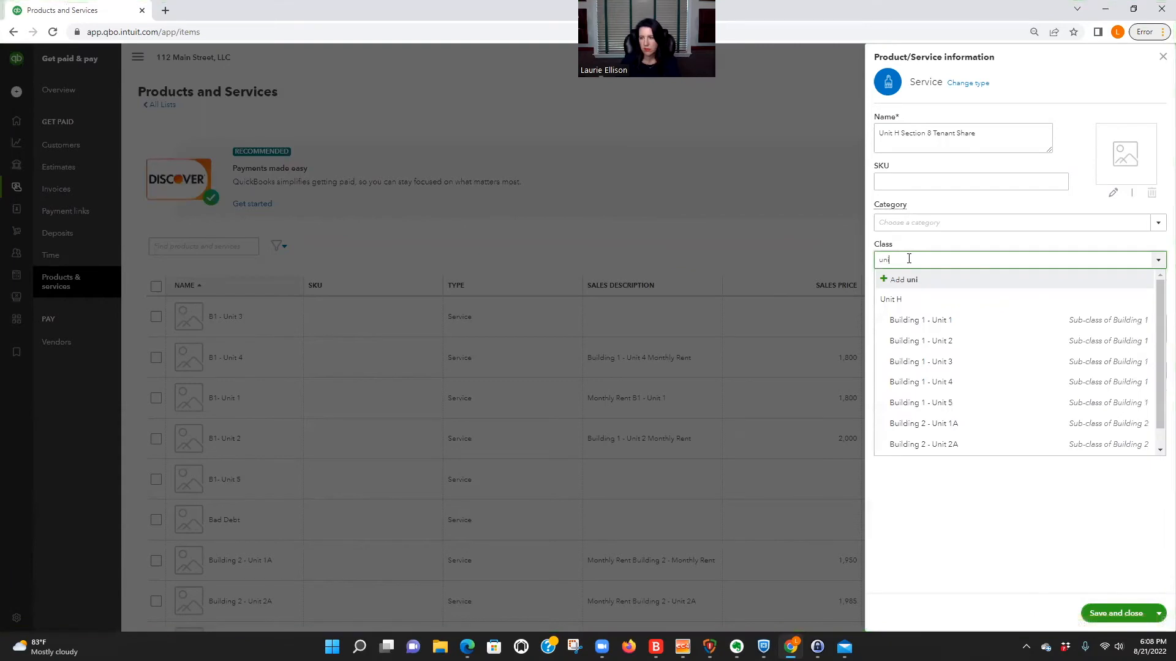
{"action": "left_click", "coordinate": [905, 298]}
{"action": "left_click", "coordinate": [1121, 613]}
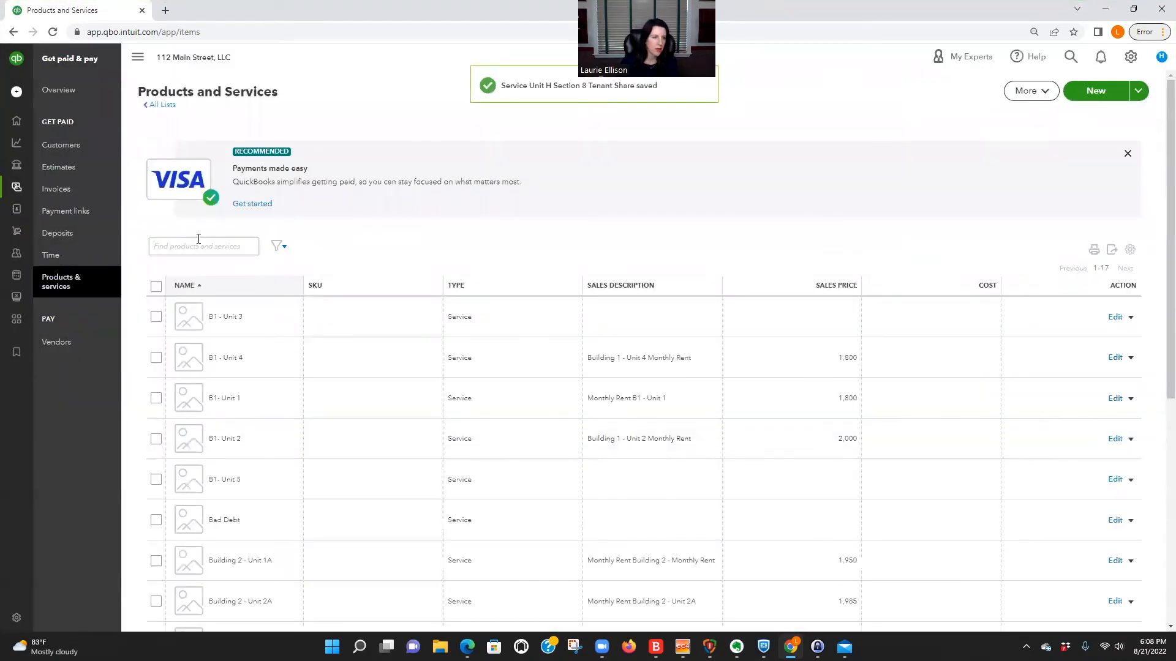
Find the service "Unit H - Clallam County", assign it the class "Unit H", and save it.
{"action": "left_click", "coordinate": [199, 244]}
{"action": "type", "text": "clal"}
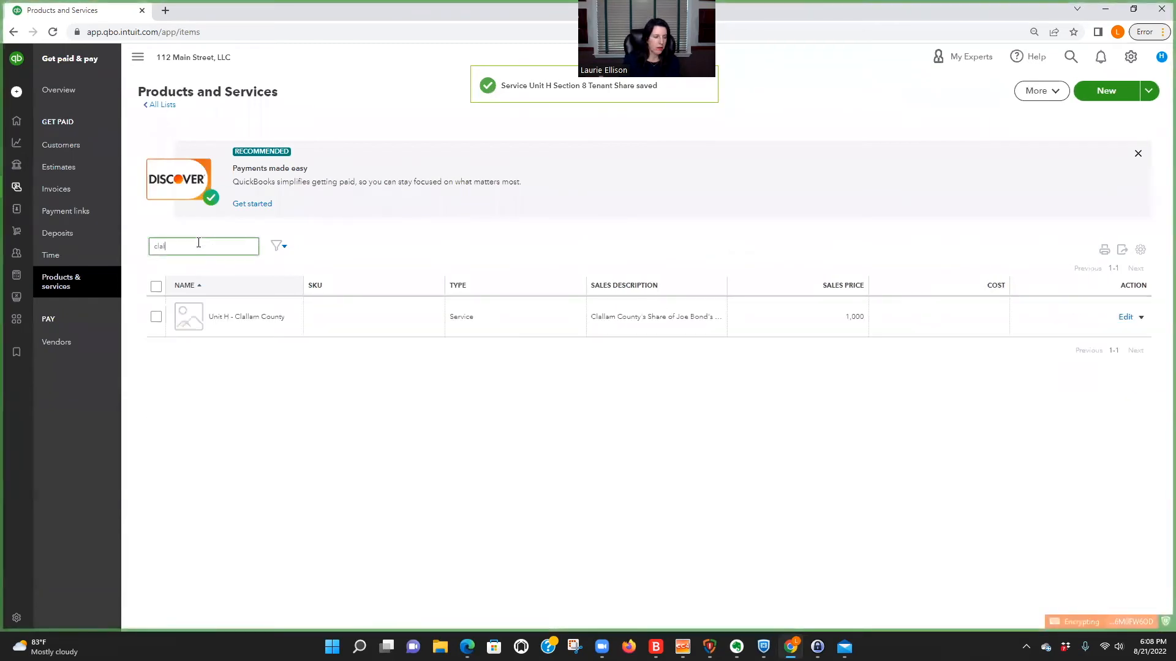
{"action": "left_click", "coordinate": [1126, 317]}
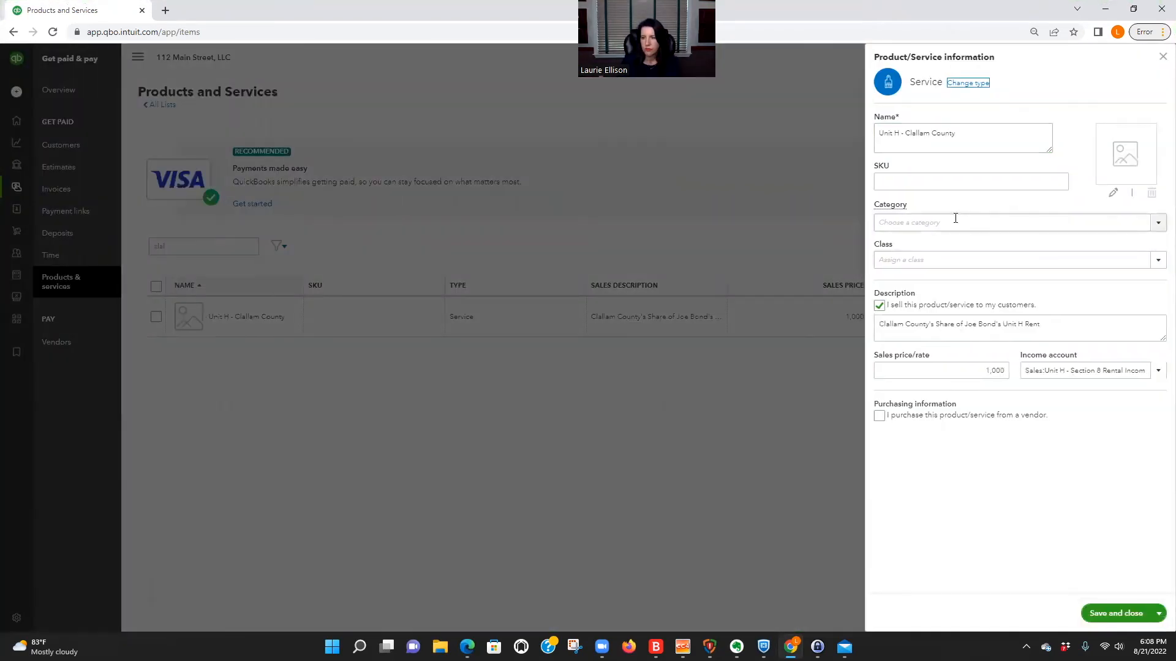
{"action": "left_click", "coordinate": [933, 253]}
{"action": "type", "text": "unit"}
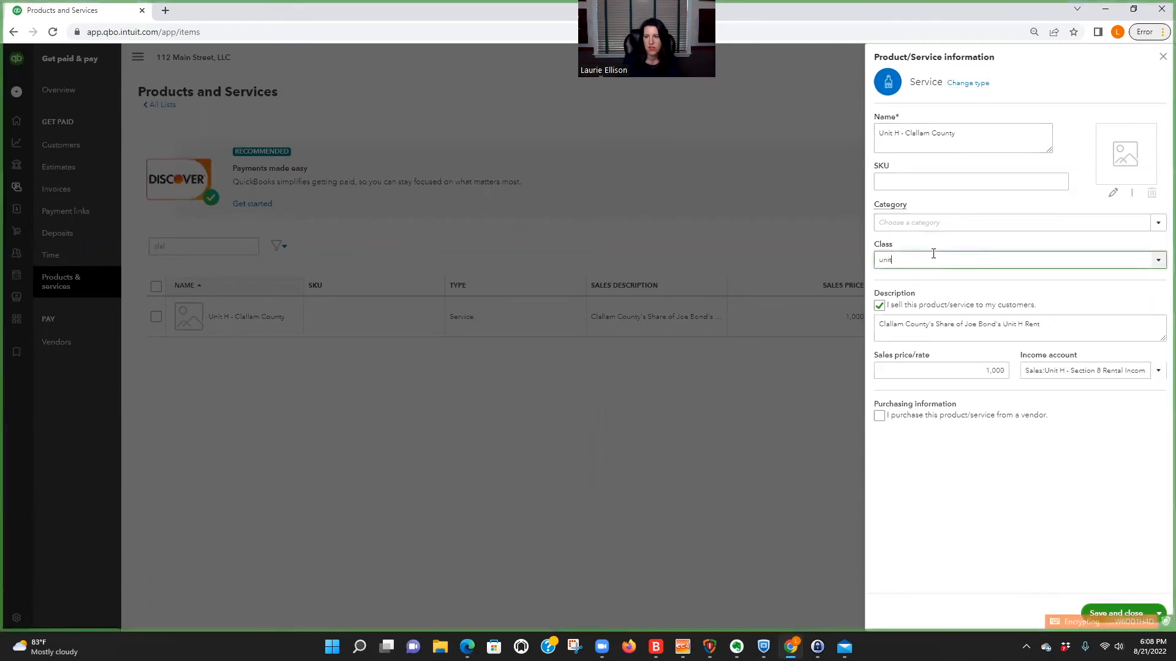
{"action": "left_click", "coordinate": [922, 298]}
{"action": "left_click", "coordinate": [1137, 613]}
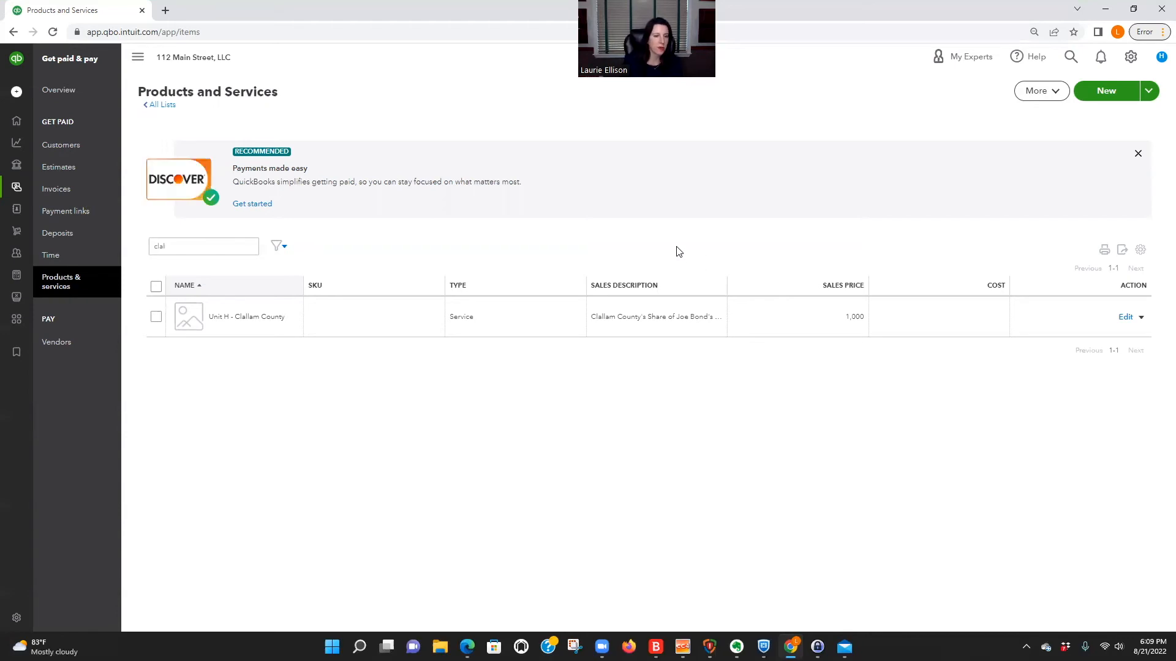
Create an invoice for the Unit H tenant customer and date it 08/01/2022.
{"action": "left_click", "coordinate": [64, 147]}
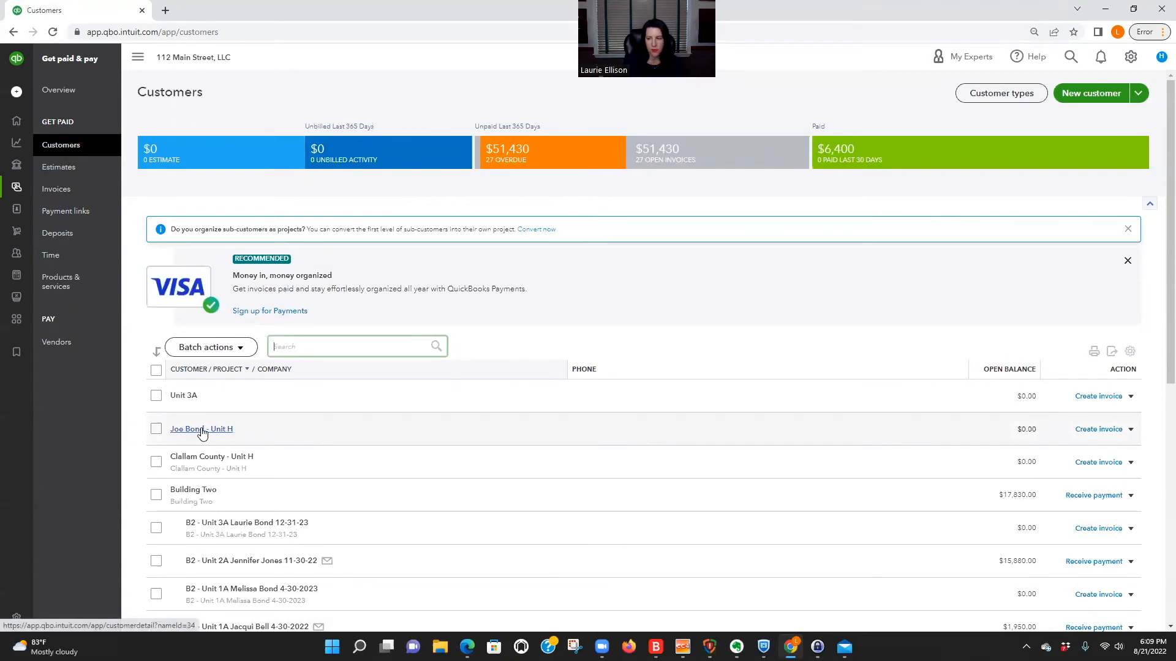
{"action": "left_click", "coordinate": [1099, 429]}
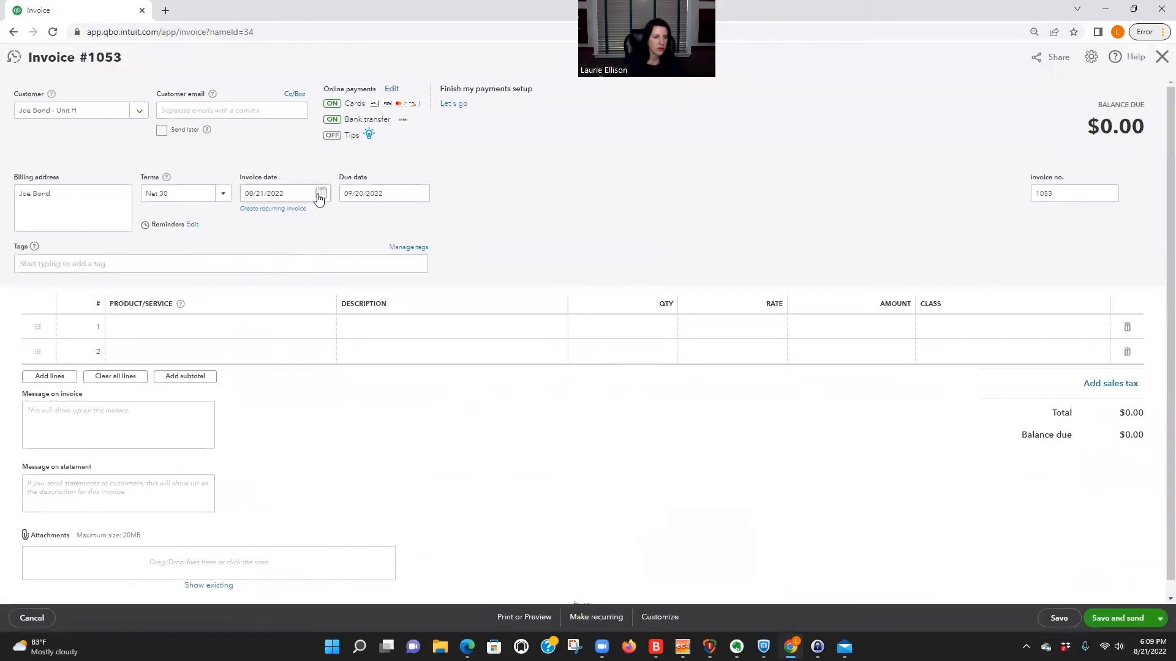
{"action": "left_click", "coordinate": [321, 194]}
{"action": "left_click", "coordinate": [265, 256]}
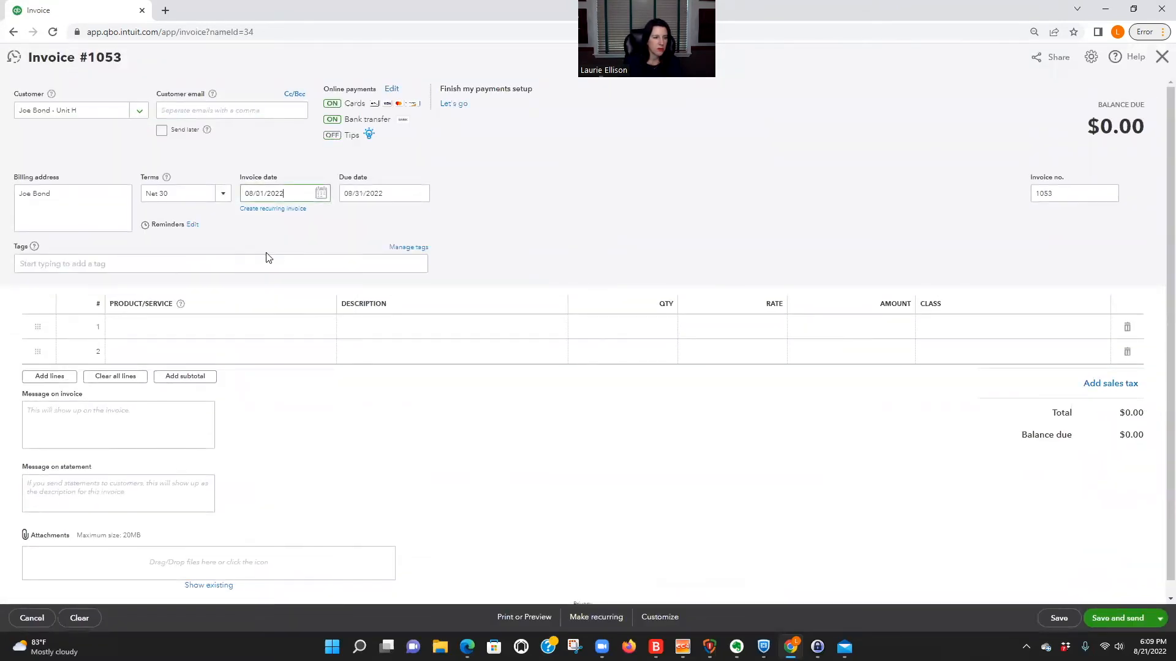
Add the service "Unit H Section 8 Tenant Share" to the first line of the tenant's invoice.
{"action": "left_click", "coordinate": [256, 327]}
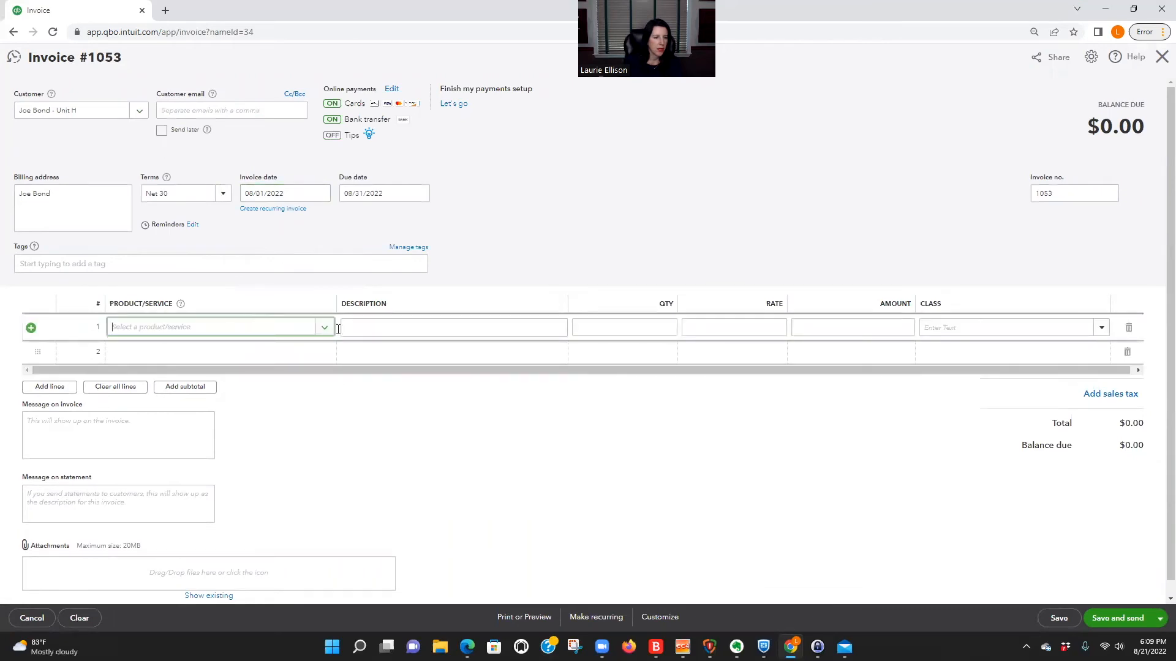
{"action": "type", "text": "un"}
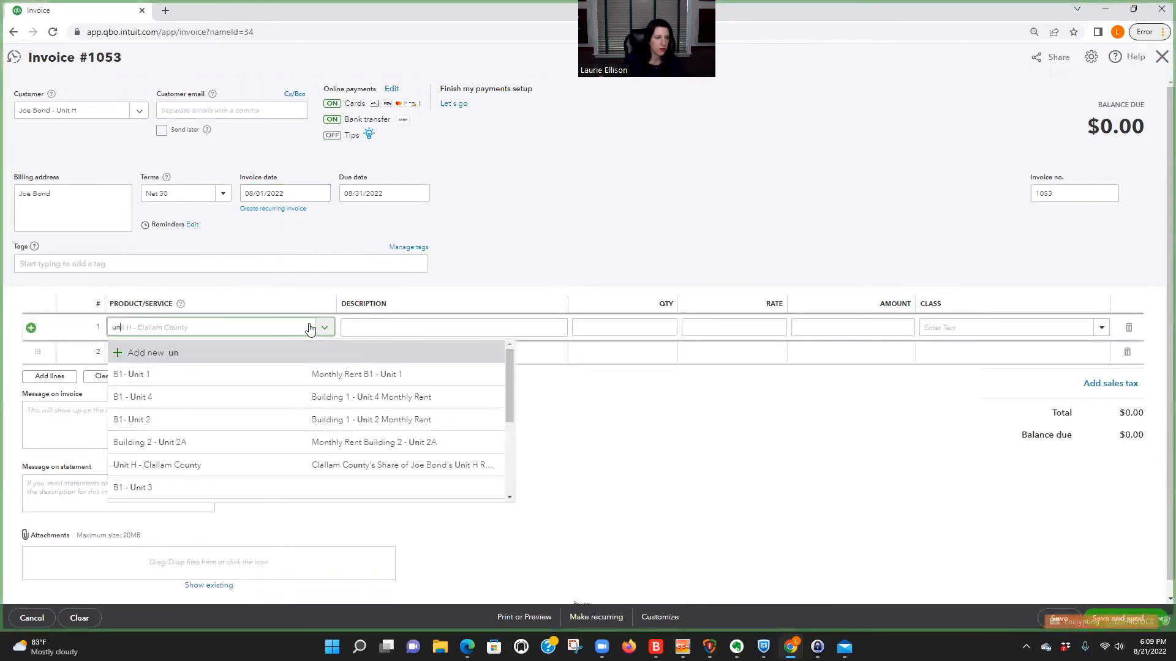
{"action": "type", "text": "it"}
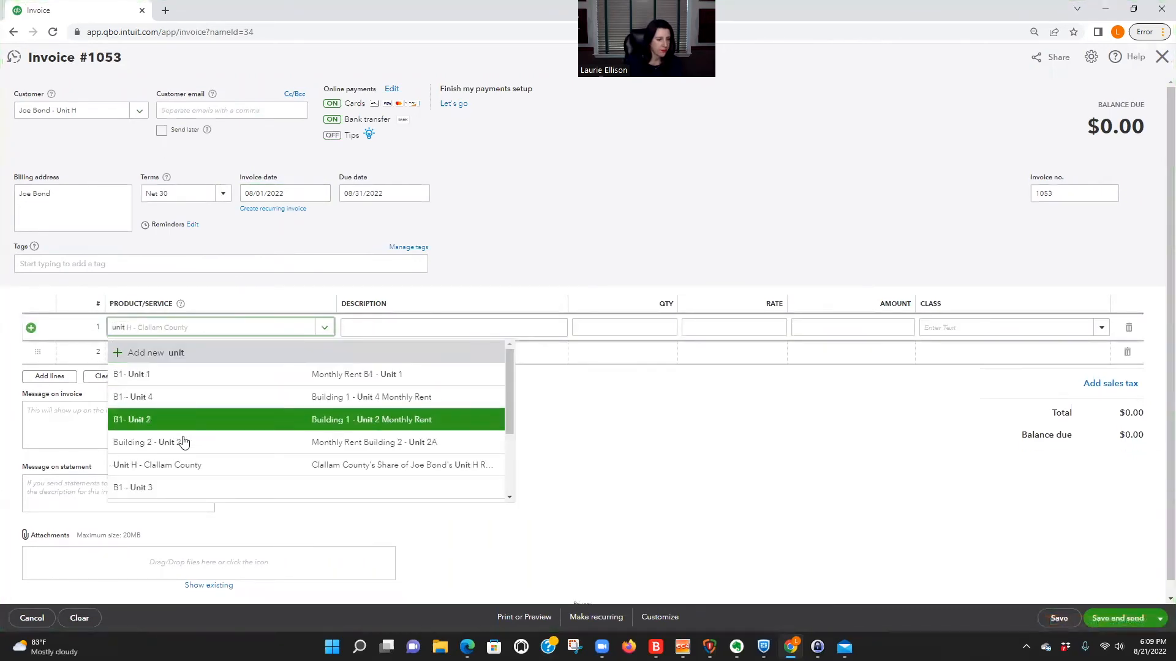
{"action": "scroll", "coordinate": [140, 468], "scroll_direction": "down", "scroll_amount": 2}
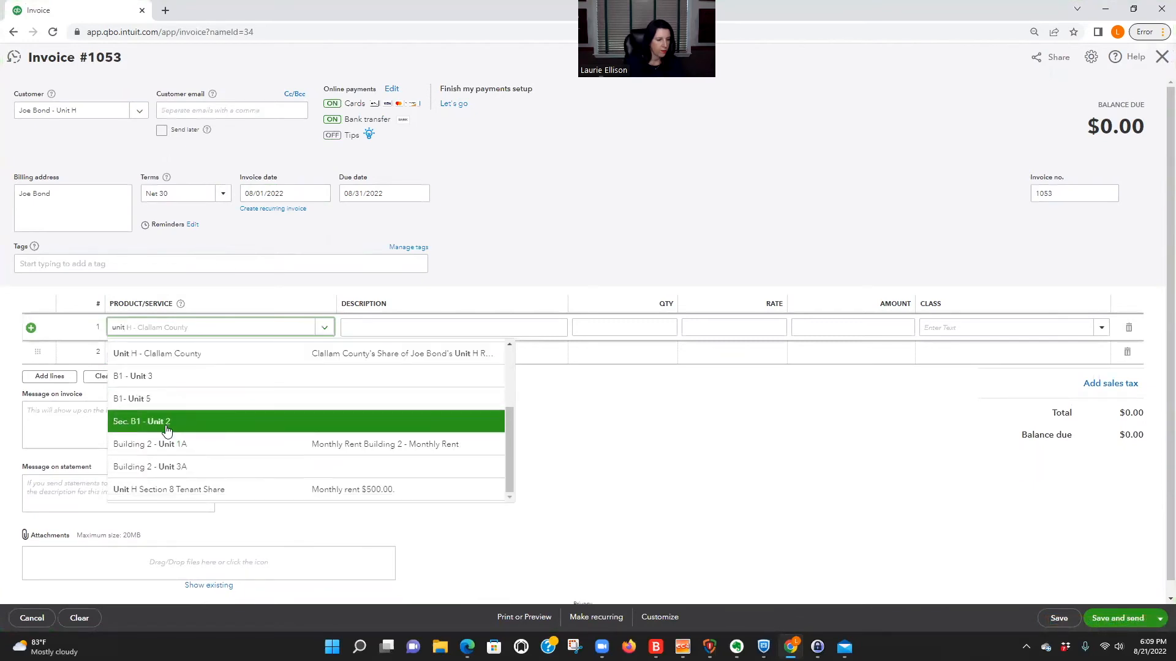
{"action": "left_click", "coordinate": [165, 490]}
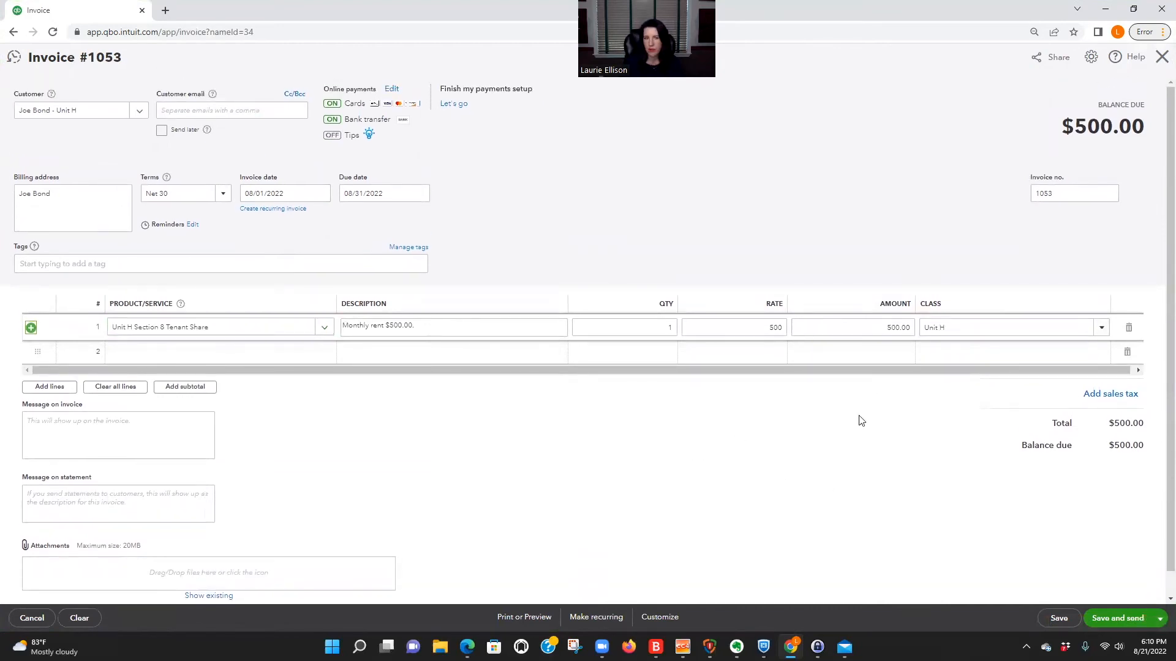
Set the tenant invoice's due date to 08/01/2022, then save and close the invoice.
{"action": "left_click", "coordinate": [419, 193]}
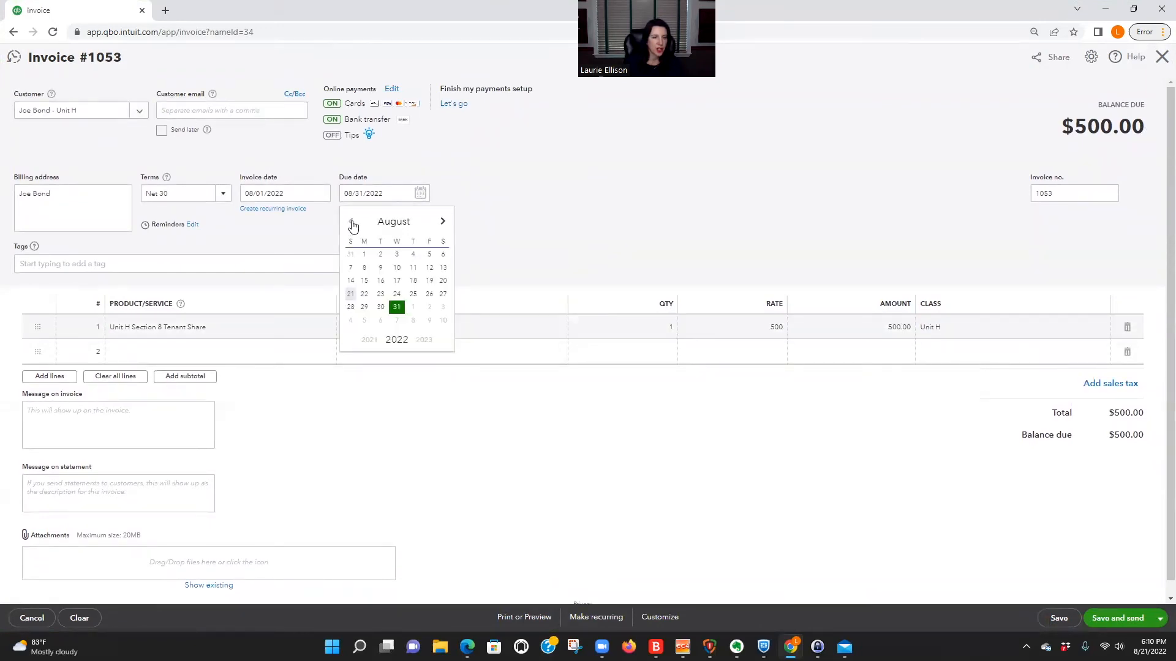
{"action": "left_click", "coordinate": [362, 255]}
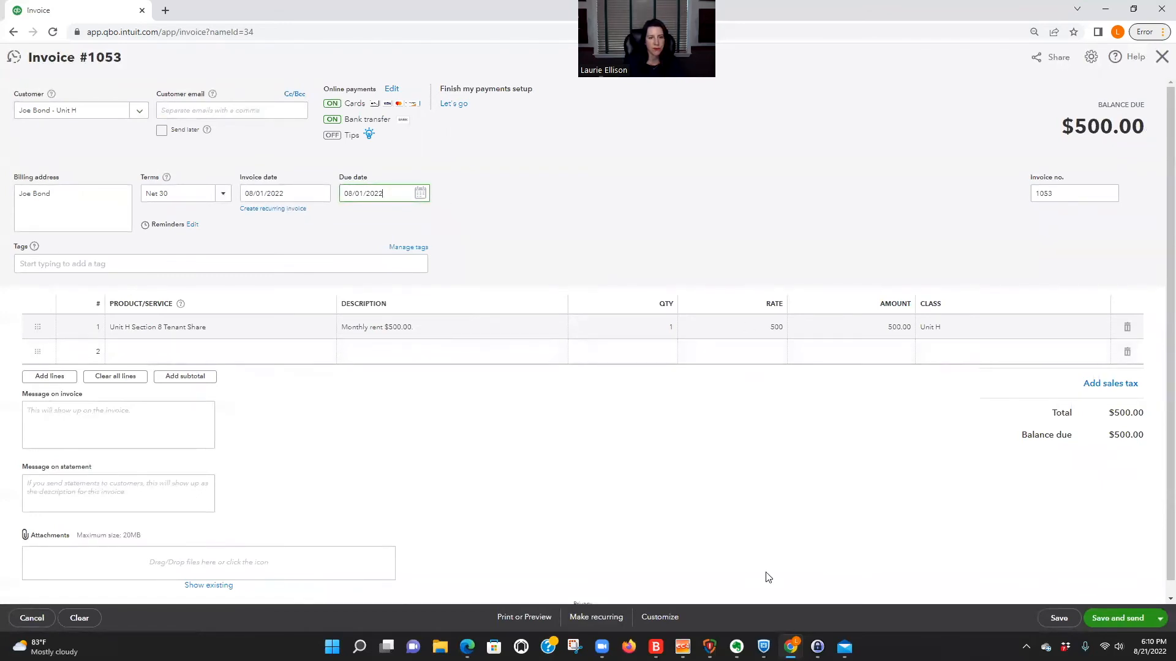
{"action": "left_click", "coordinate": [1160, 619]}
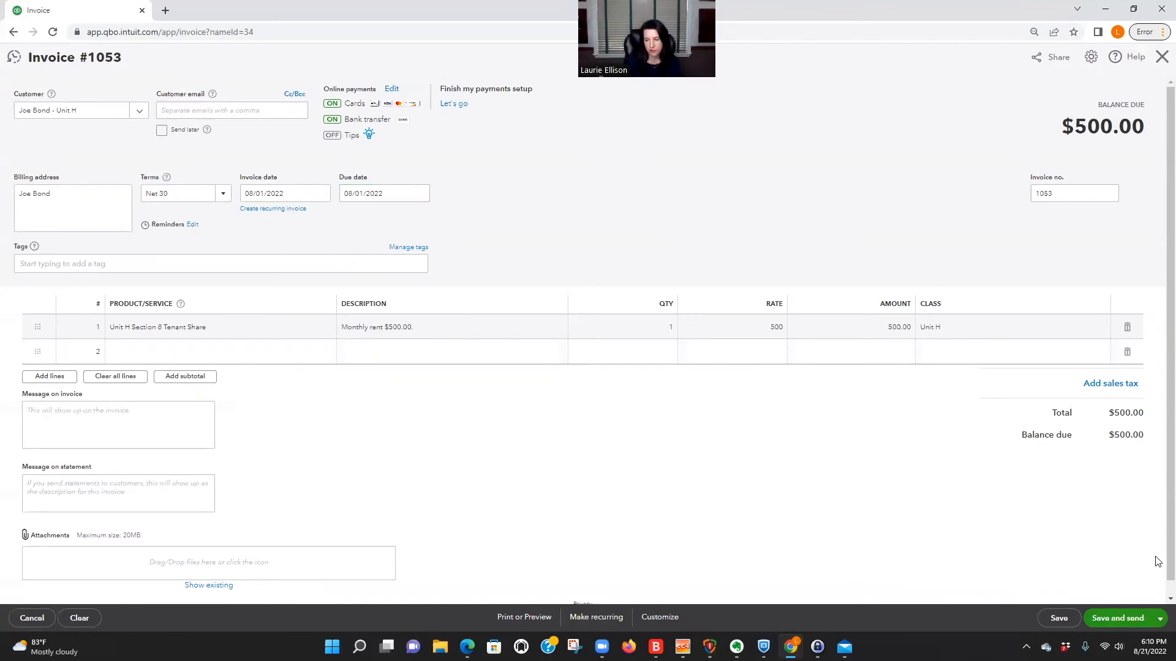
{"action": "left_click", "coordinate": [1161, 619]}
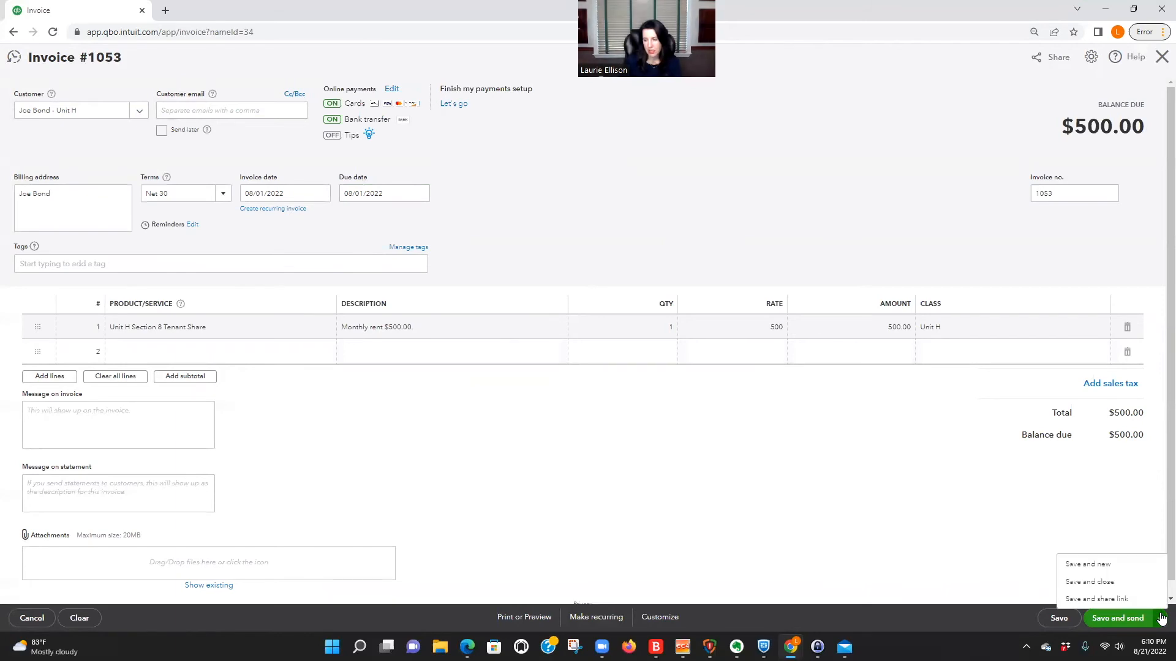
{"action": "left_click", "coordinate": [1097, 583]}
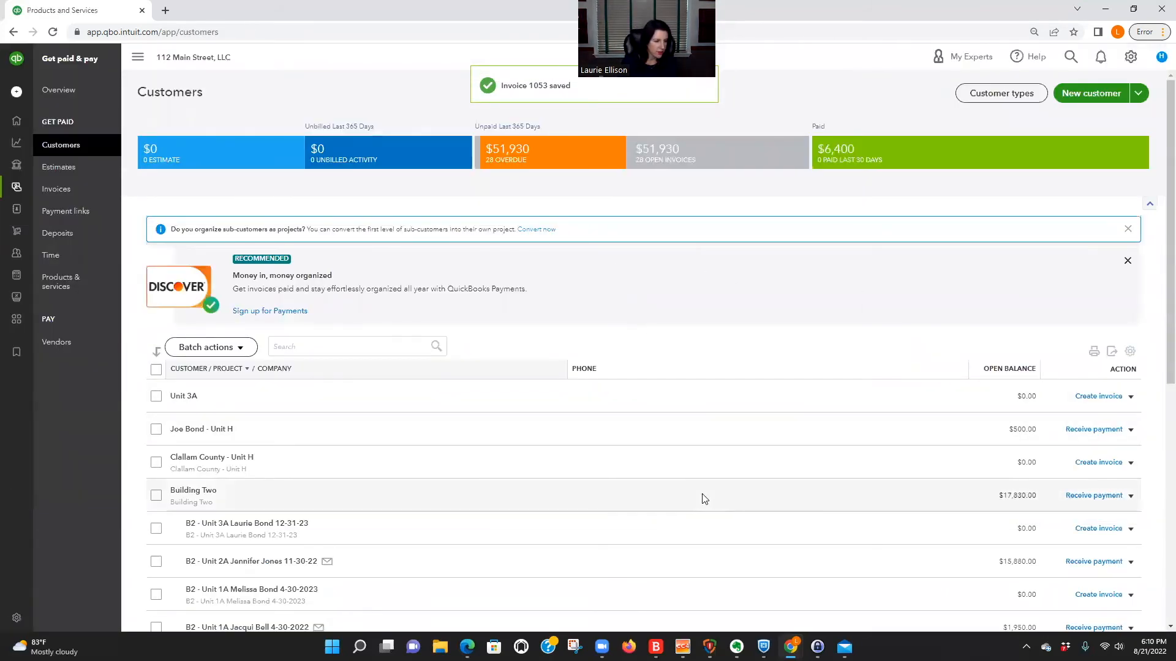
Find the customer "Clallam County - Unit H" and create an invoice for it with the due date 08/01/2022.
{"action": "type", "text": "clal"}
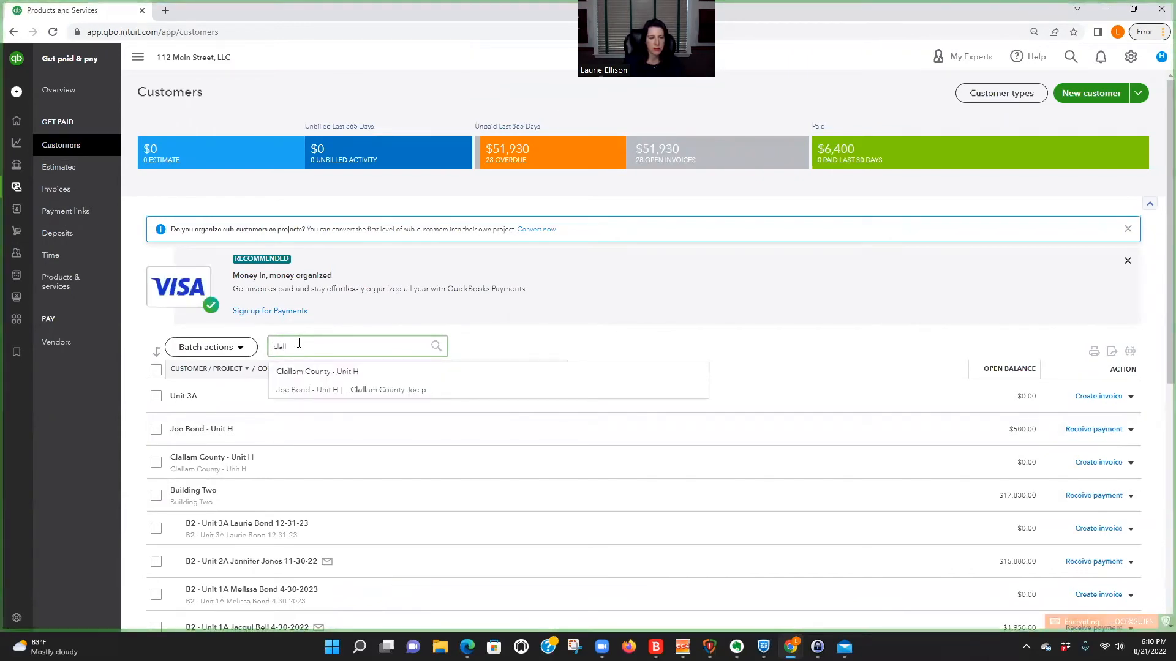
{"action": "left_click", "coordinate": [343, 371]}
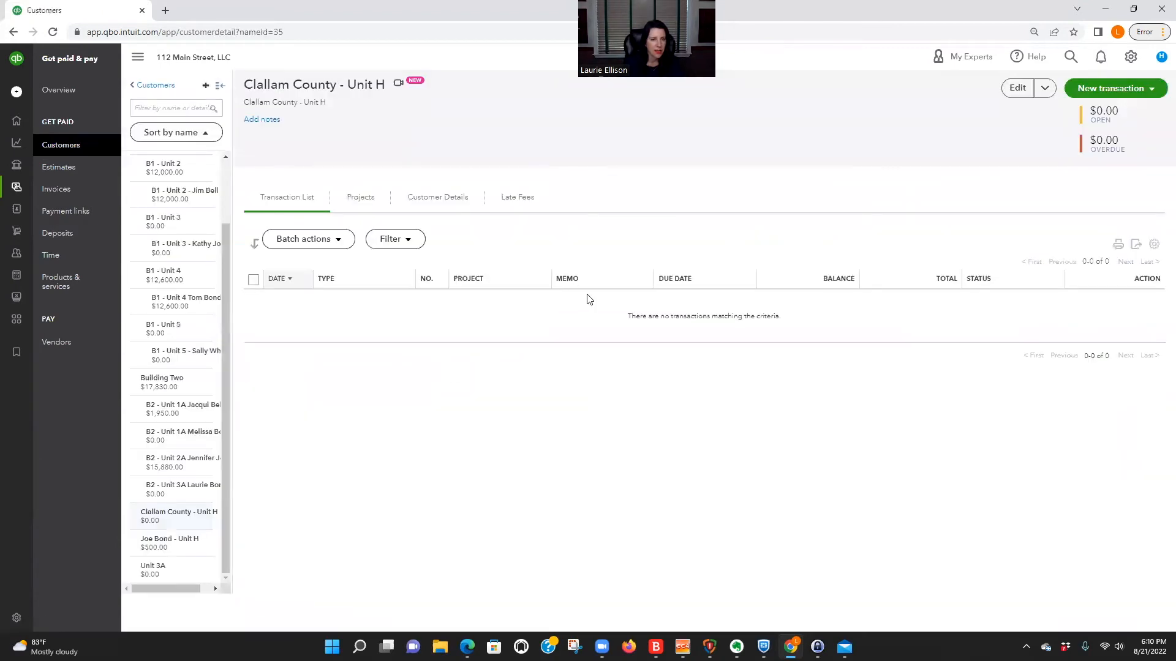
{"action": "left_click", "coordinate": [1133, 89]}
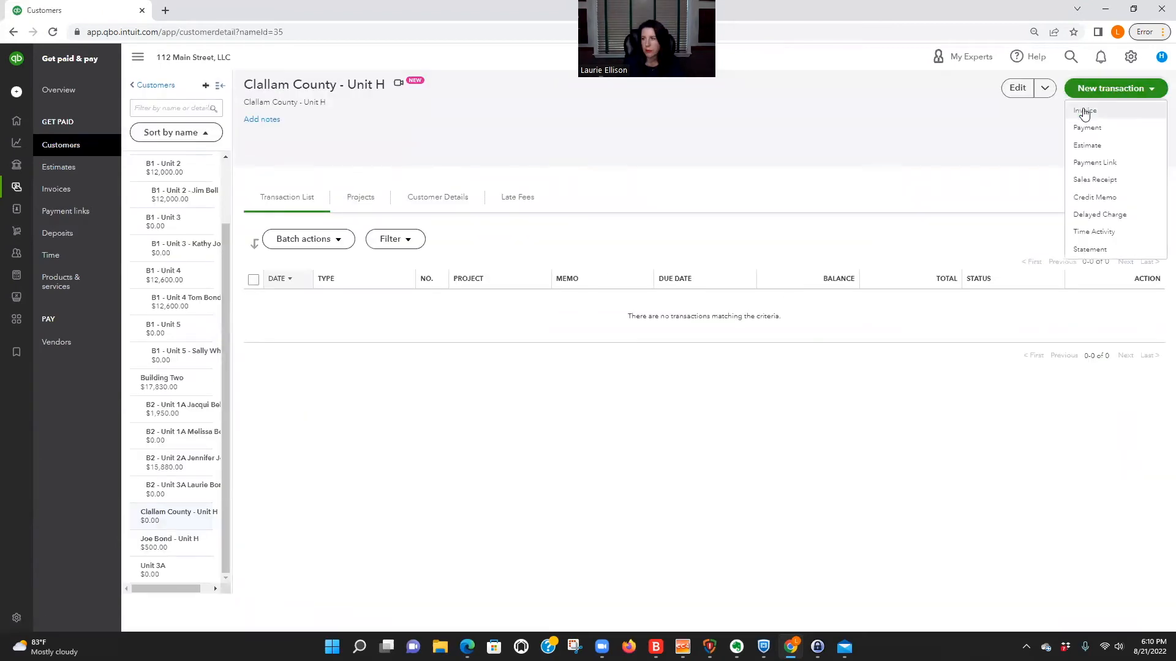
{"action": "left_click", "coordinate": [1084, 113]}
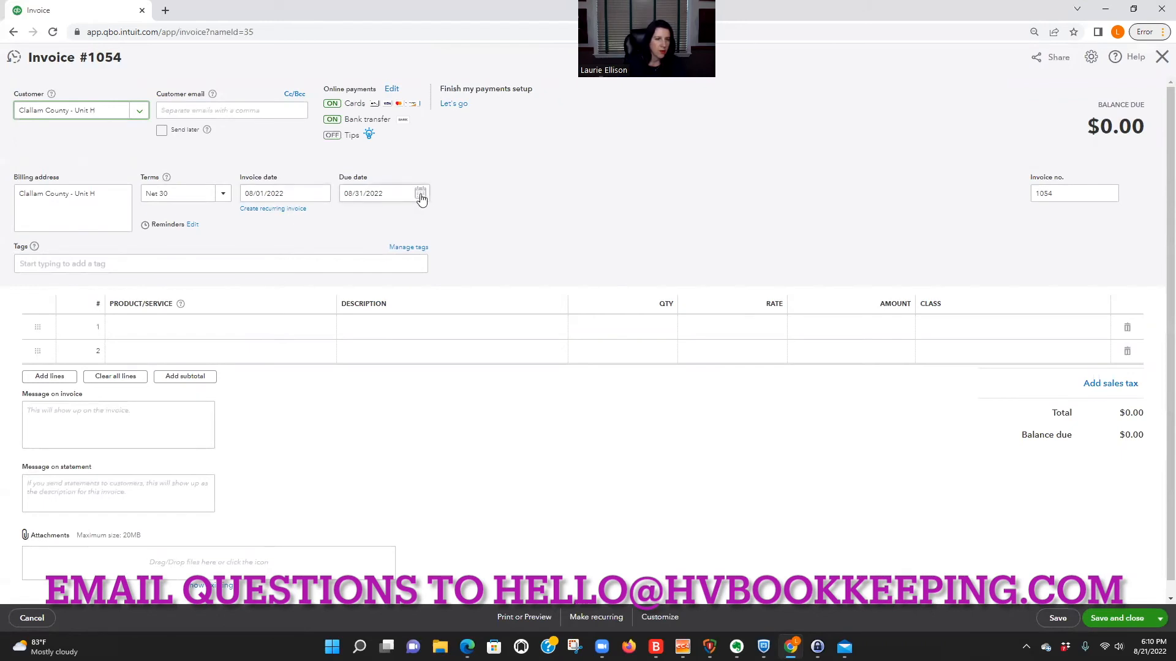
{"action": "left_click", "coordinate": [419, 195]}
{"action": "left_click", "coordinate": [364, 255]}
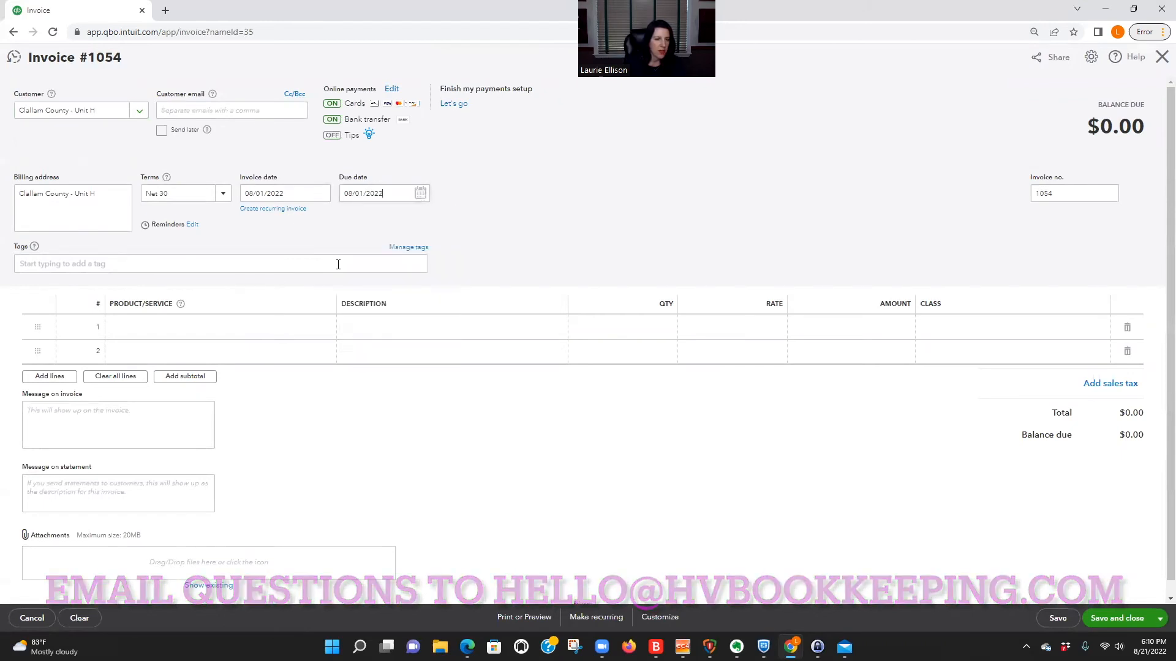
Add the service "Unit H - Clallam County" to the county invoice's first line, then save and close the invoice.
{"action": "left_click", "coordinate": [265, 331]}
{"action": "type", "text": "clal"}
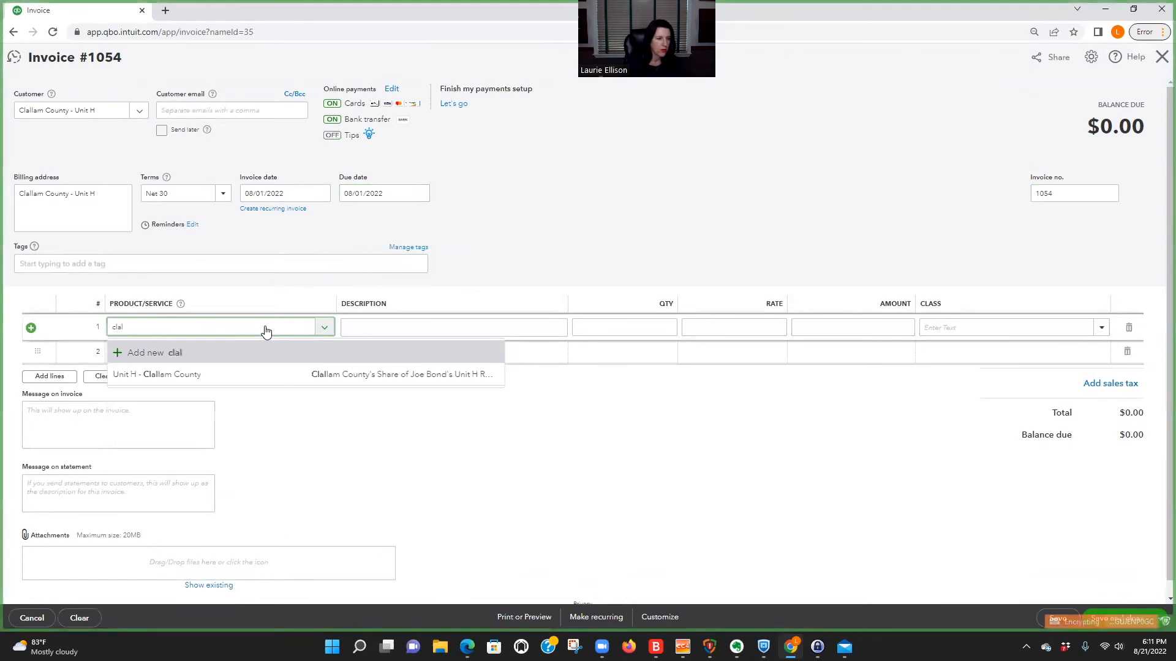
{"action": "left_click", "coordinate": [209, 374]}
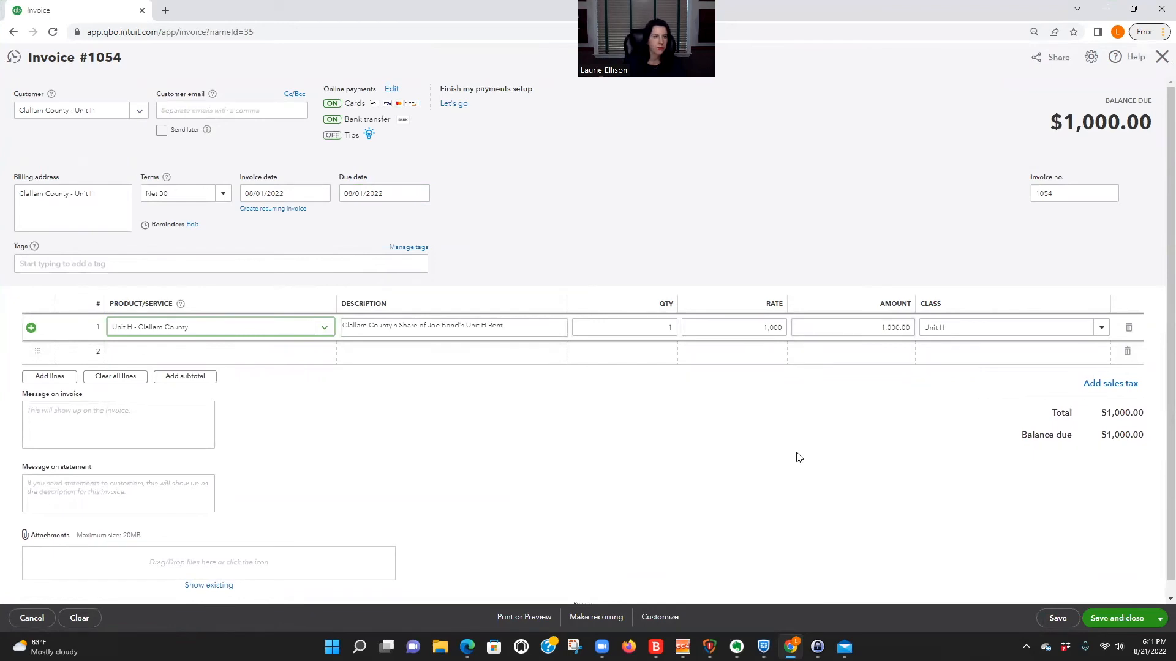
{"action": "left_click", "coordinate": [1117, 618]}
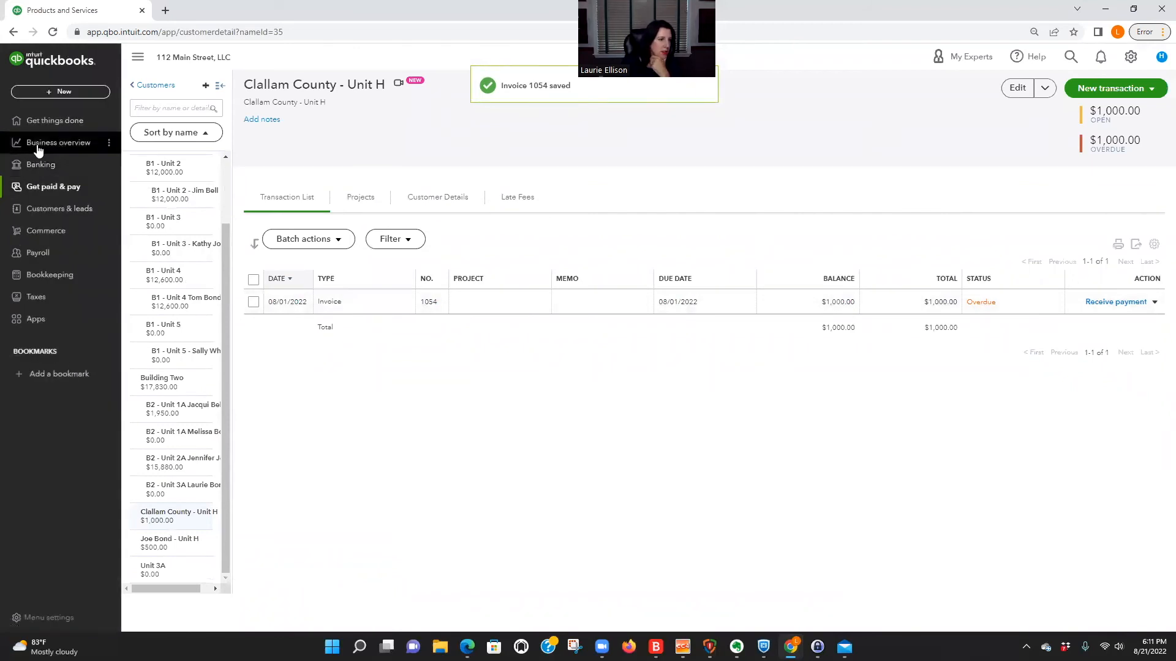
Open the Profit and Loss report from the favorite reports.
{"action": "left_click", "coordinate": [40, 143]}
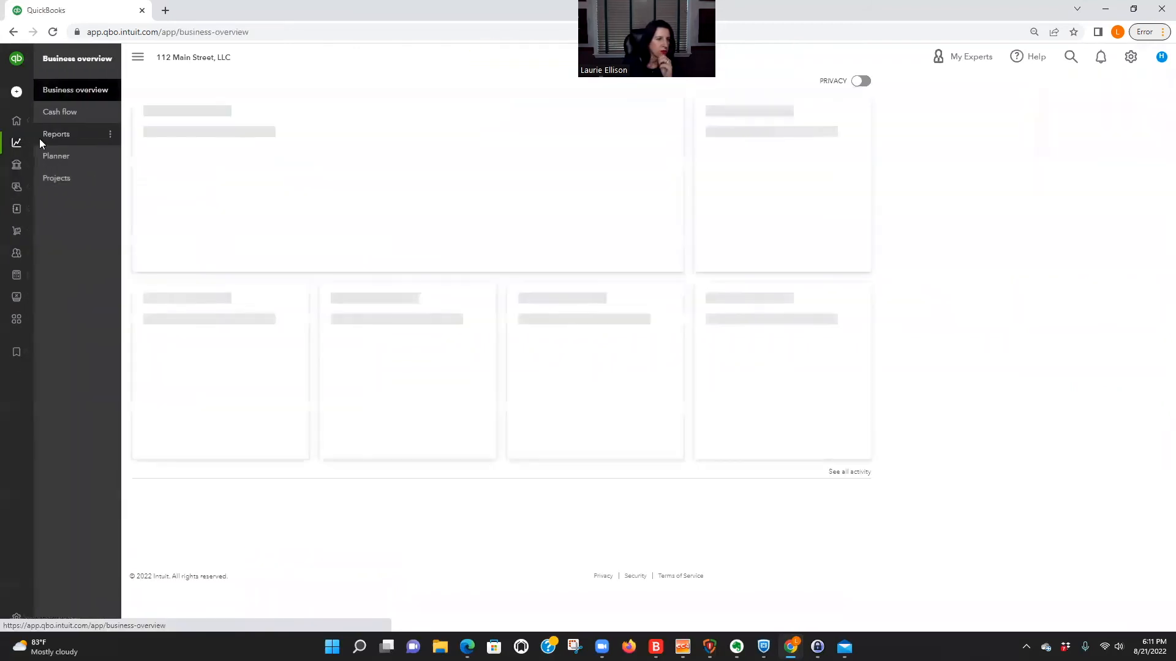
{"action": "left_click", "coordinate": [98, 140]}
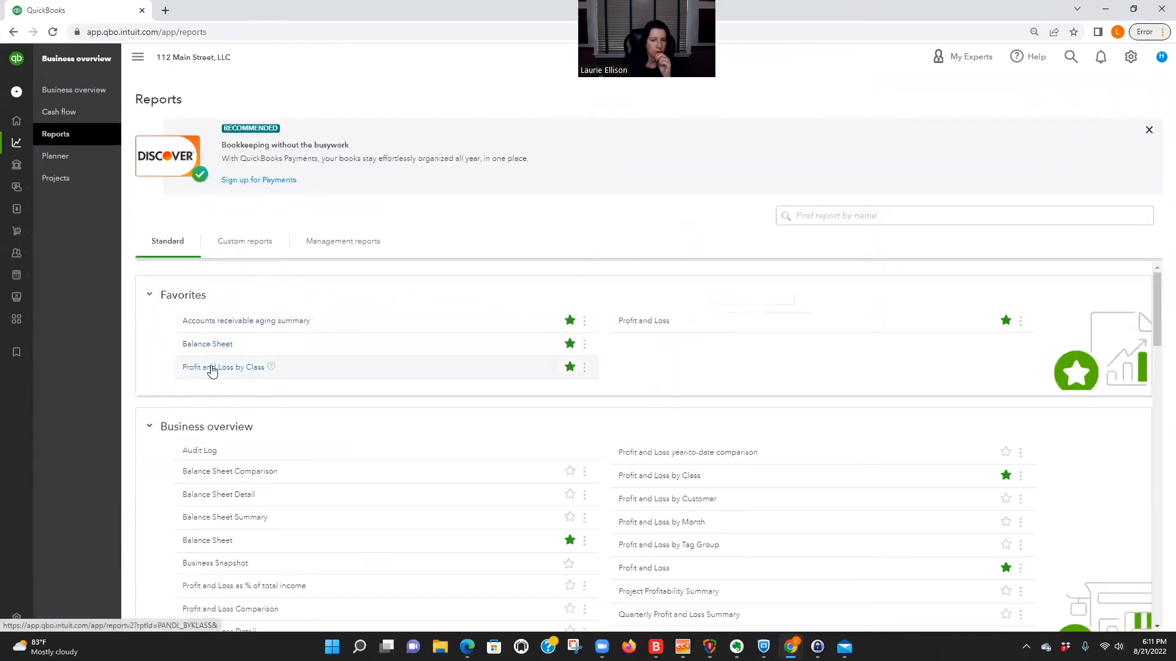
{"action": "left_click", "coordinate": [650, 323]}
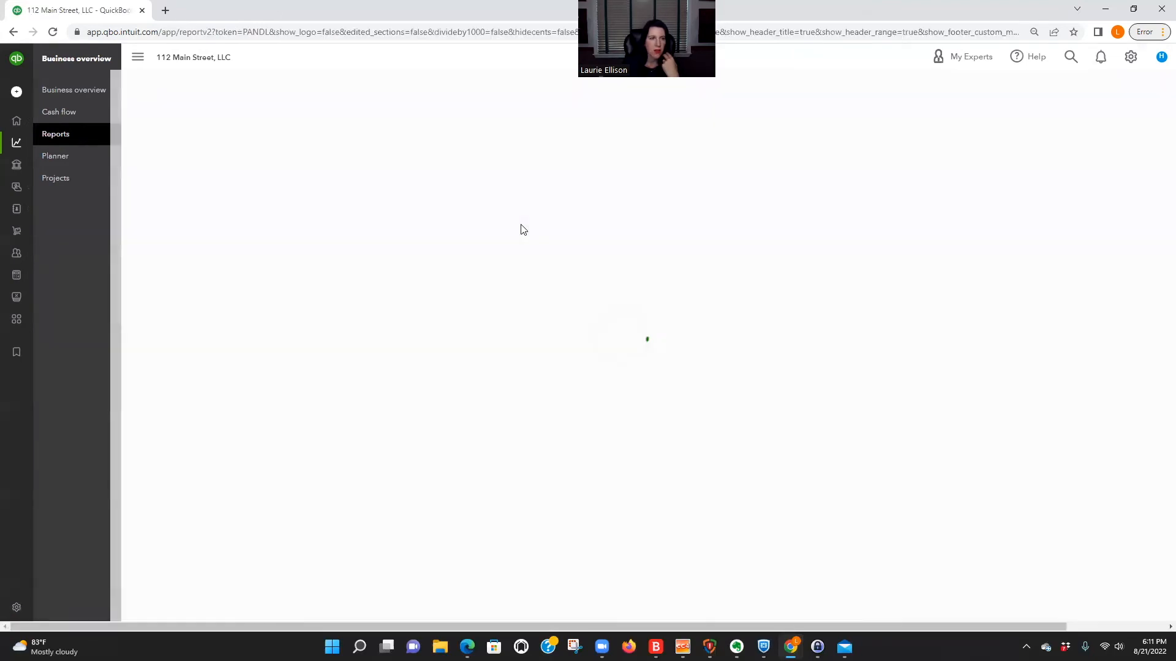
{"action": "scroll", "coordinate": [1020, 522], "scroll_direction": "down", "scroll_amount": 2}
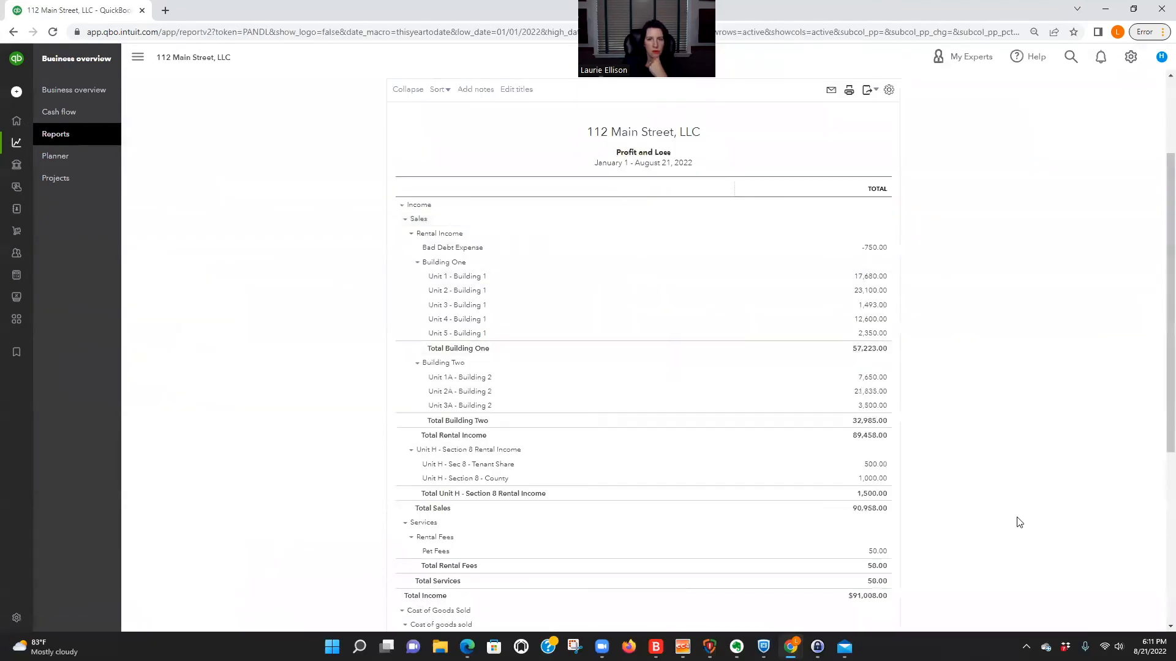
Set the Profit and Loss report's start date to 08/01/2022 and run the report.
{"action": "scroll", "coordinate": [1019, 520], "scroll_direction": "up", "scroll_amount": 2}
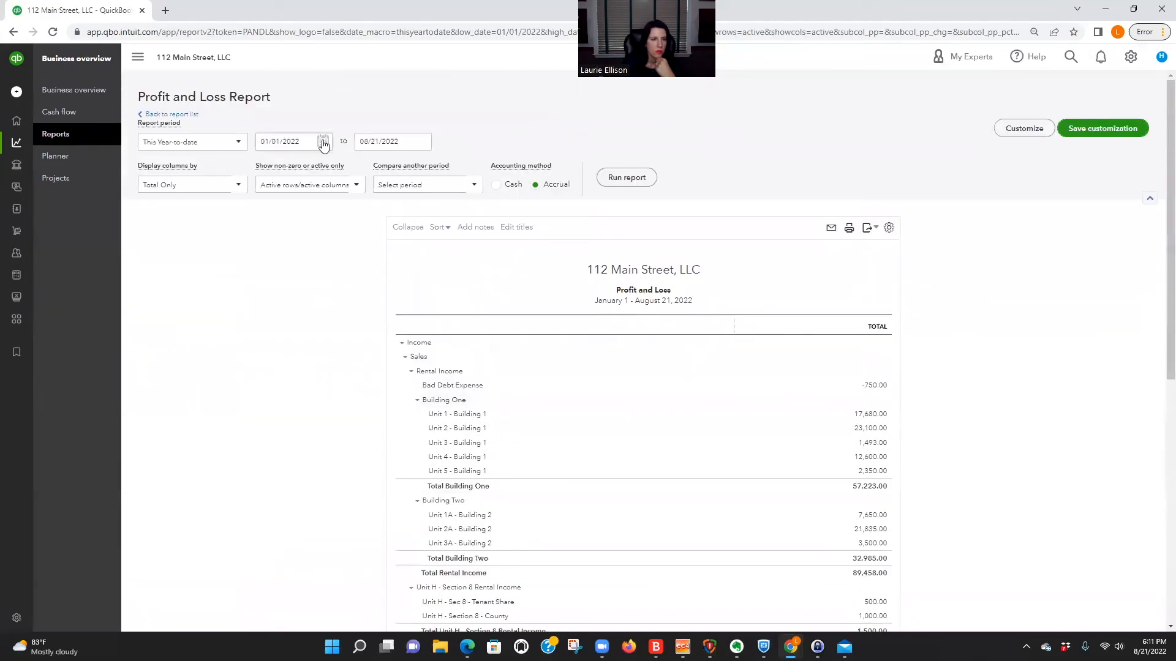
{"action": "left_click", "coordinate": [323, 143]}
{"action": "left_click", "coordinate": [358, 169]}
{"action": "left_click", "coordinate": [358, 169]}
{"action": "left_click", "coordinate": [358, 169]}
{"action": "left_click", "coordinate": [359, 169]}
{"action": "left_click", "coordinate": [358, 169]}
{"action": "left_click", "coordinate": [358, 169]}
{"action": "left_click", "coordinate": [359, 169]}
{"action": "left_click", "coordinate": [279, 204]}
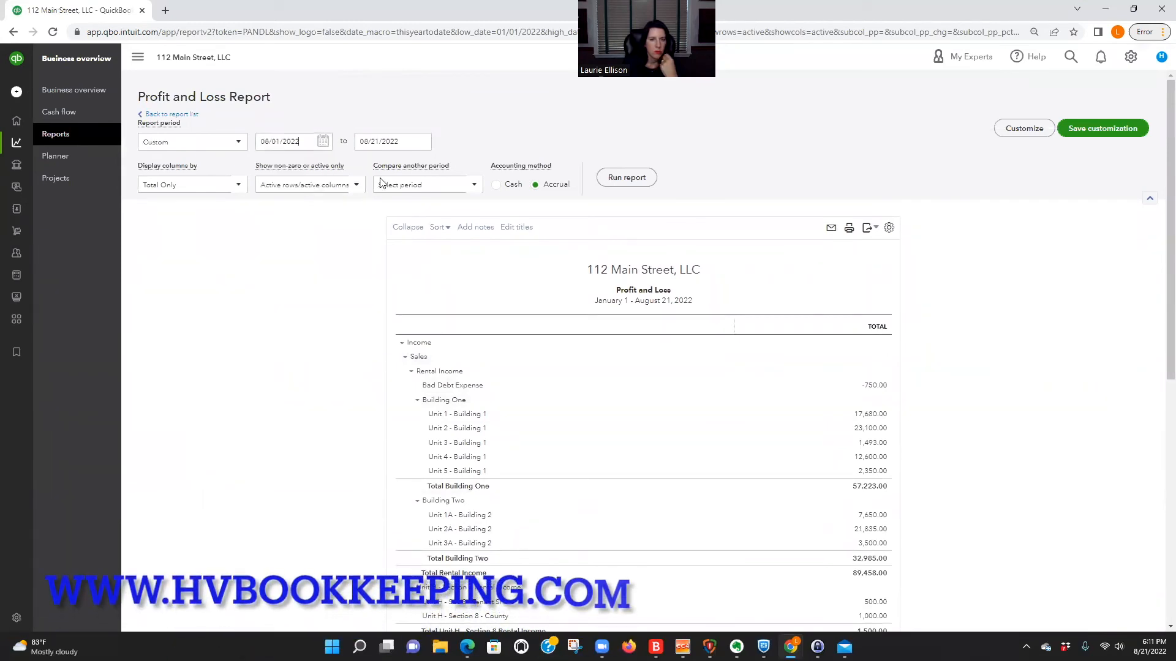
{"action": "left_click", "coordinate": [636, 179]}
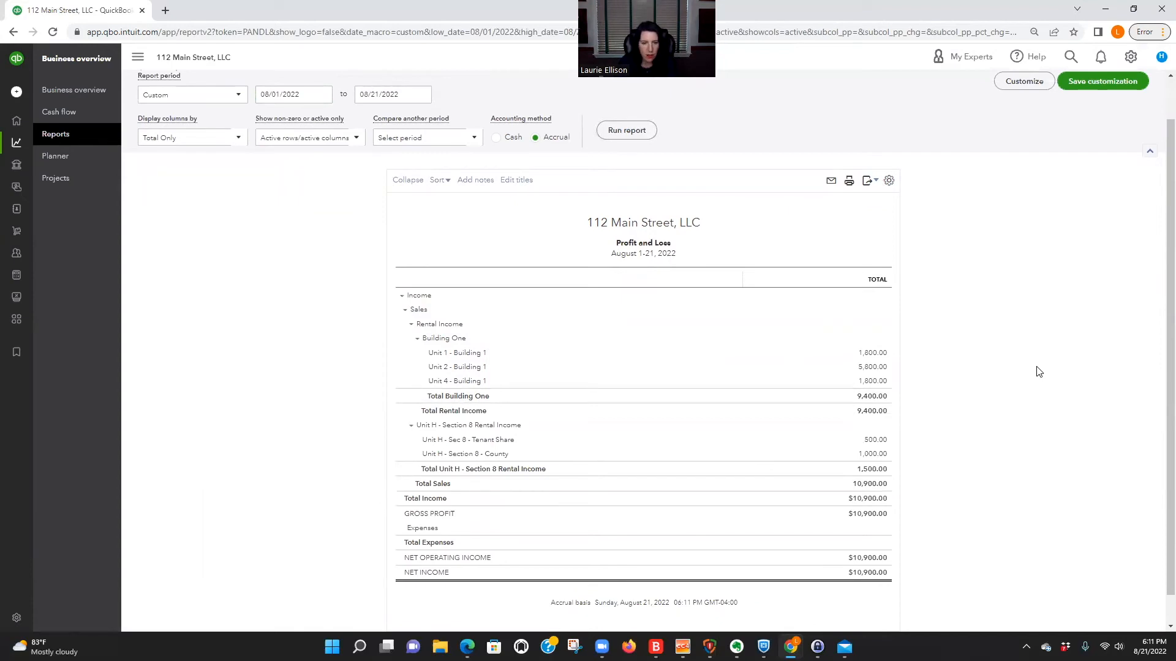
Review the Unit H - Section 8 Rental Income group in the Profit and Loss report, collapsing and re-expanding it.
{"action": "scroll", "coordinate": [1039, 372], "scroll_direction": "down", "scroll_amount": 1}
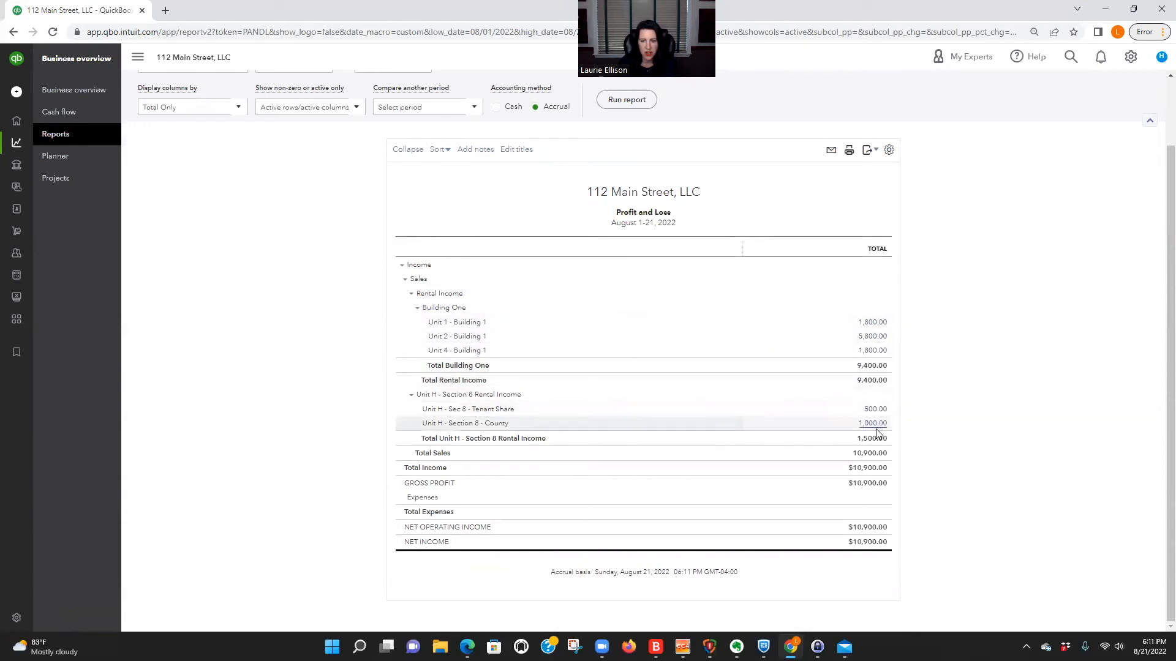
{"action": "left_click", "coordinate": [410, 396]}
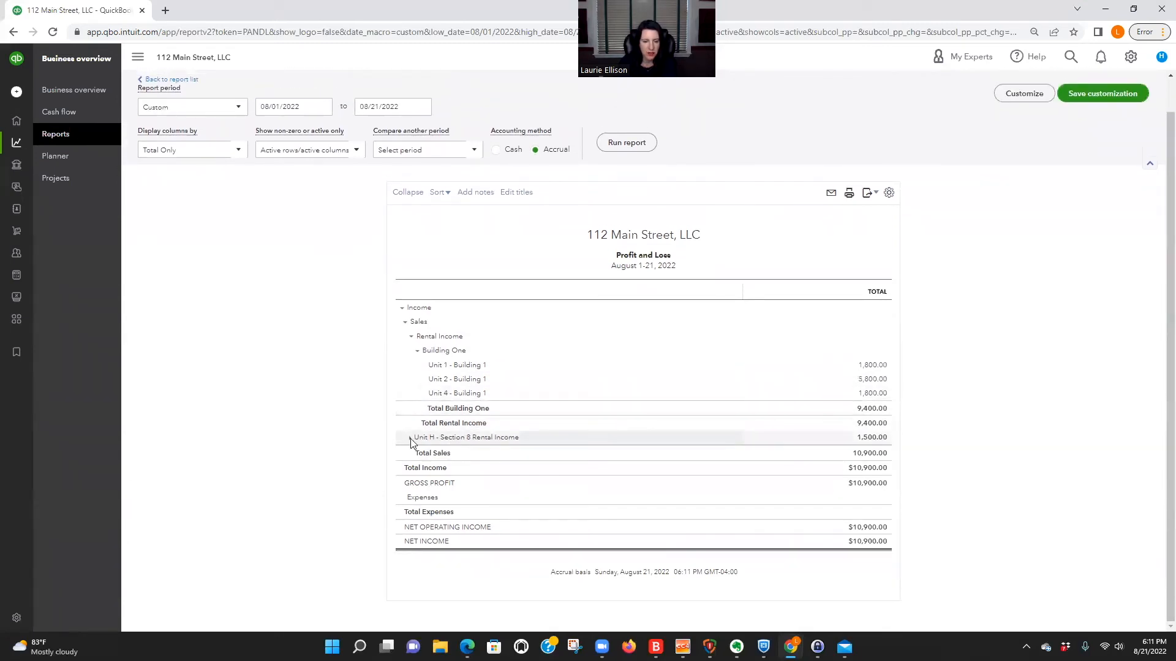
{"action": "left_click", "coordinate": [410, 439]}
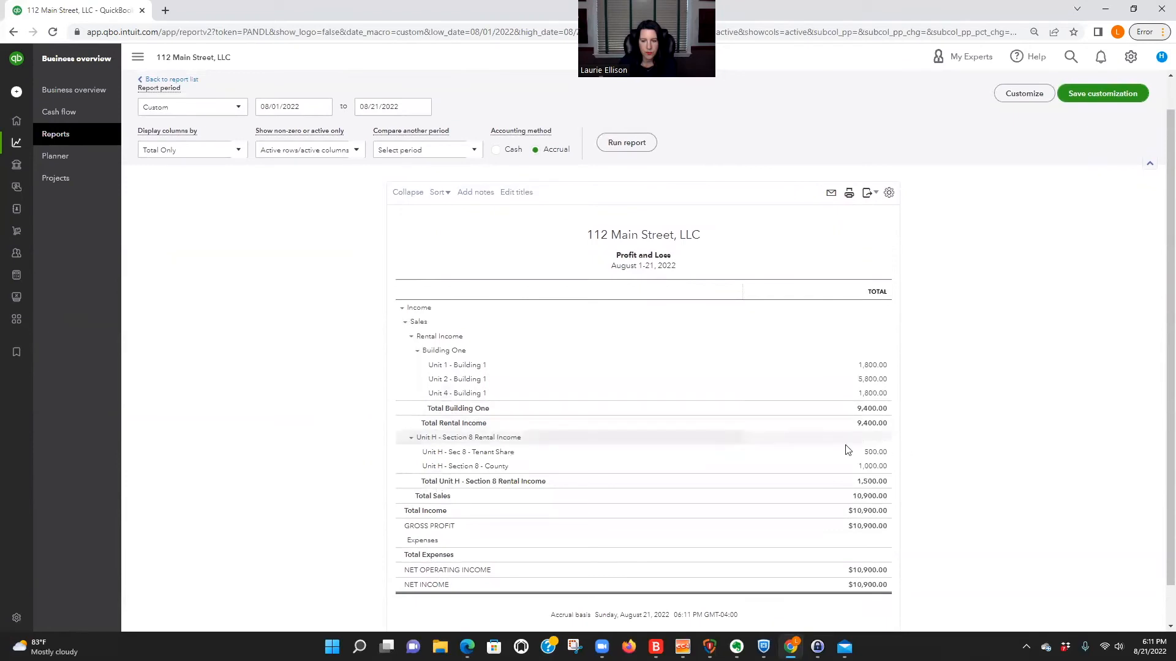
{"action": "scroll", "coordinate": [189, 153], "scroll_direction": "up", "scroll_amount": 1}
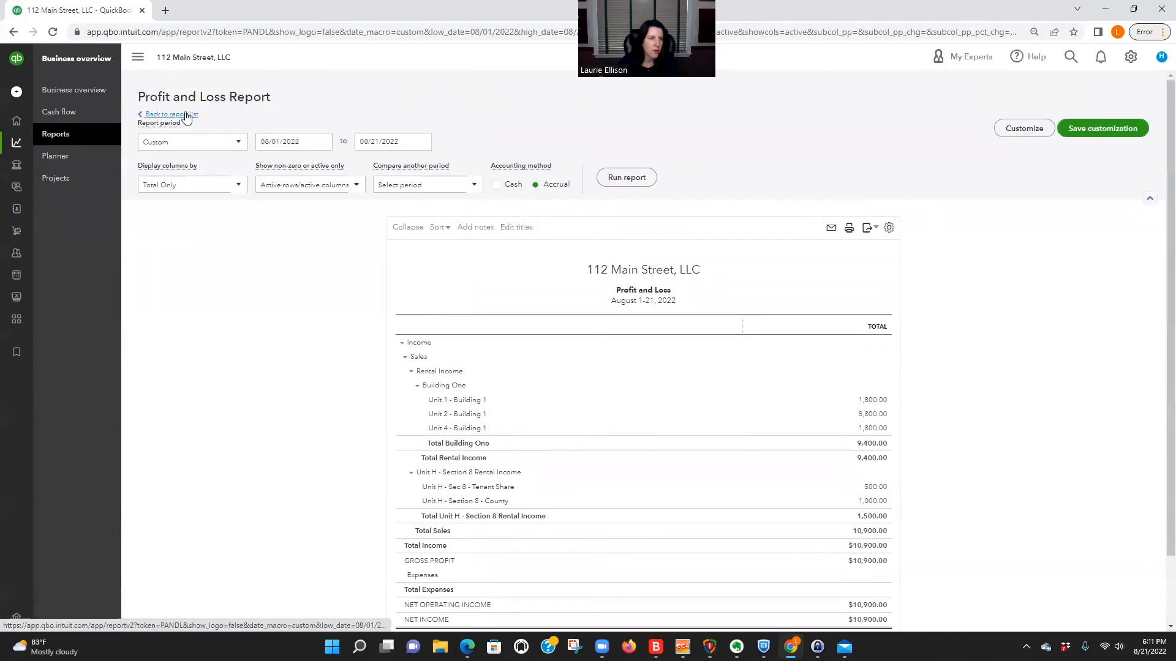
Open the Profit and Loss by Class report and run it with the start date 08/01/2022.
{"action": "left_click", "coordinate": [187, 115]}
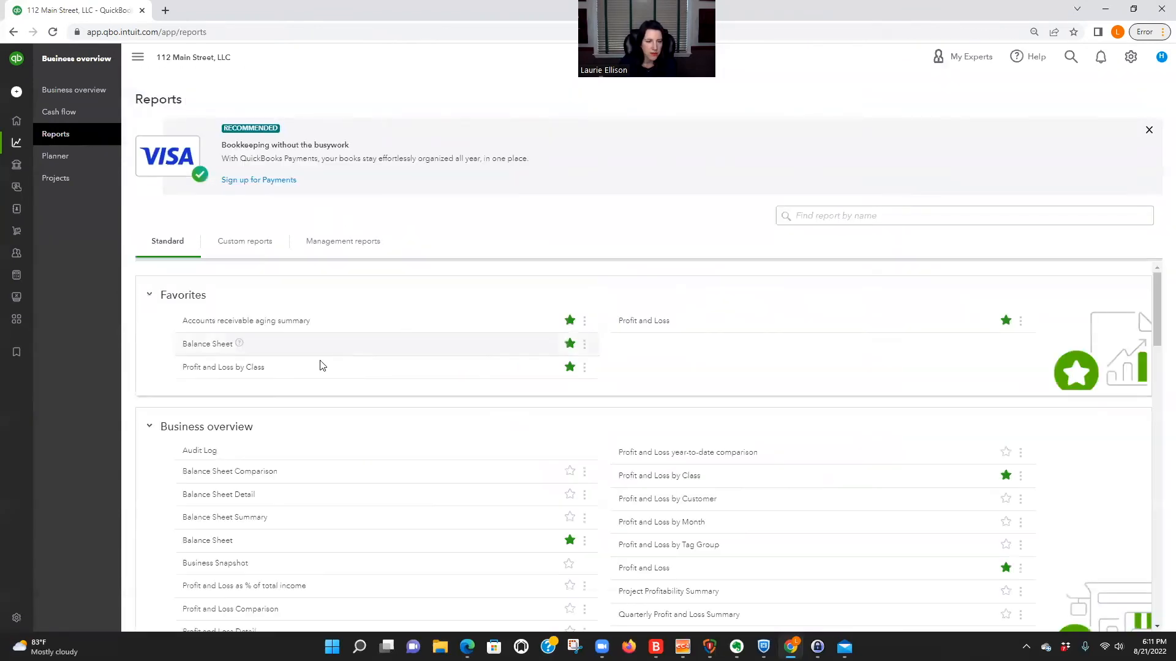
{"action": "left_click", "coordinate": [234, 368]}
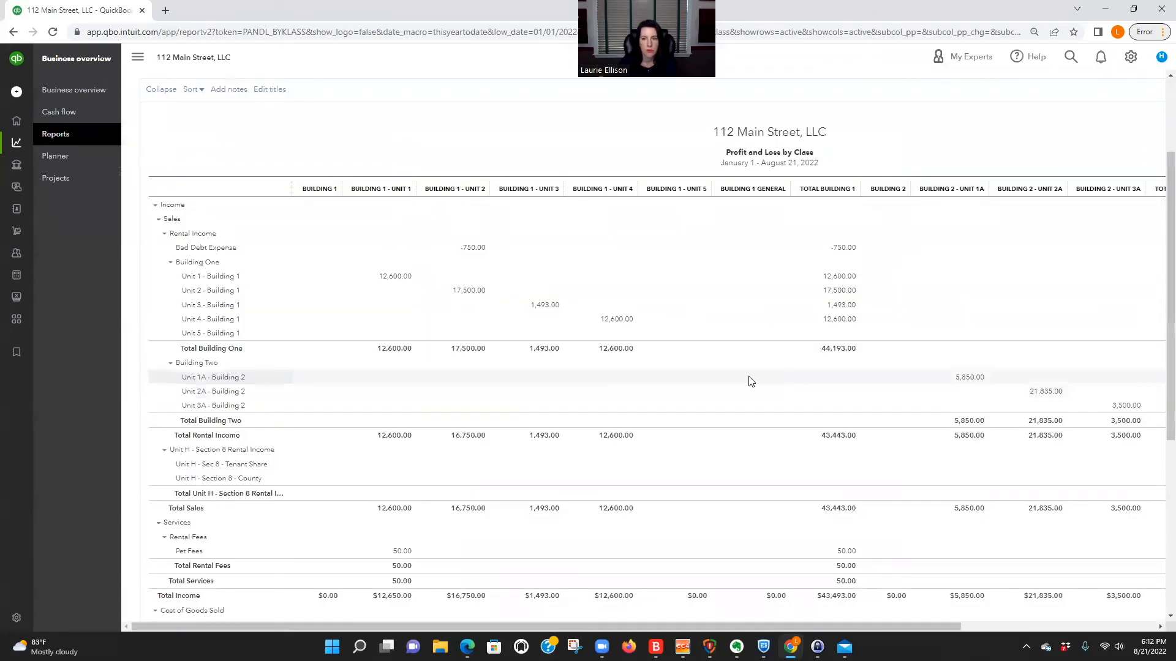
{"action": "scroll", "coordinate": [727, 374], "scroll_direction": "up", "scroll_amount": 3}
{"action": "left_click", "coordinate": [323, 143]}
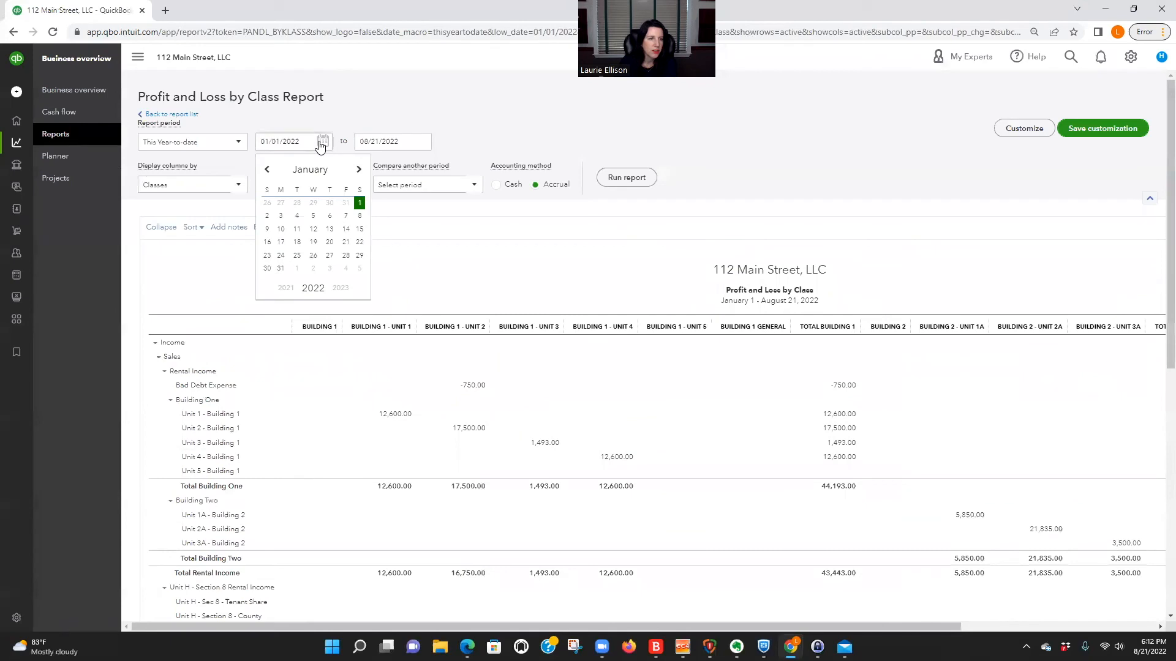
{"action": "left_click_drag", "start_coordinate": [311, 141], "coordinate": [231, 142]}
{"action": "type", "text": "8/1/22"}
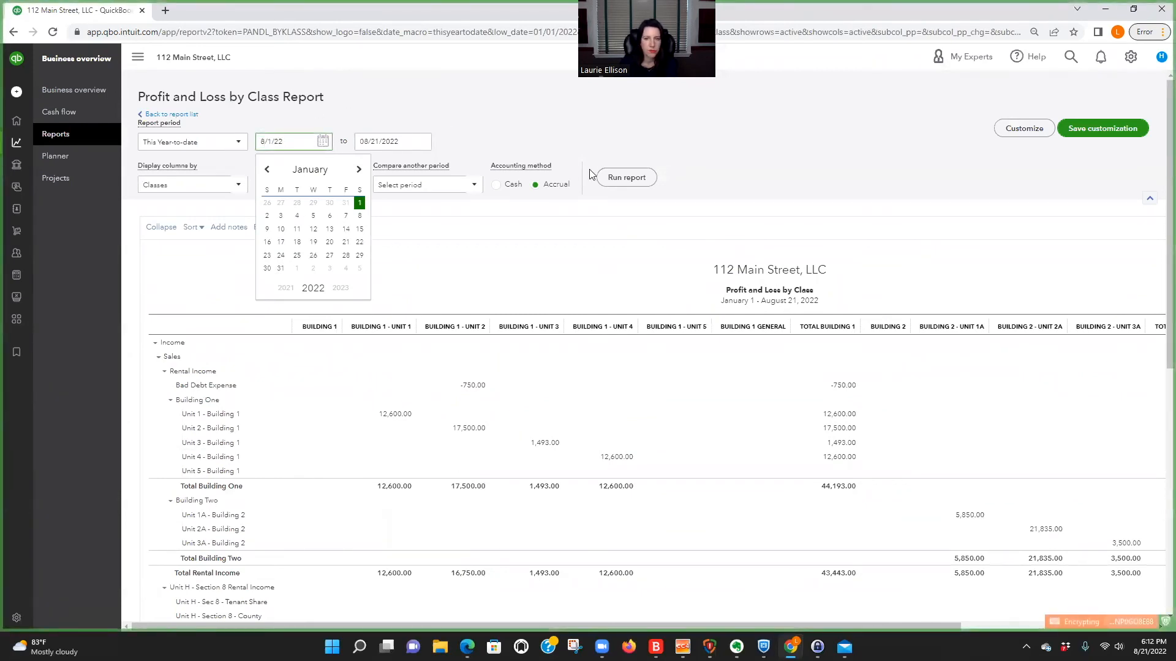
{"action": "left_click", "coordinate": [626, 178]}
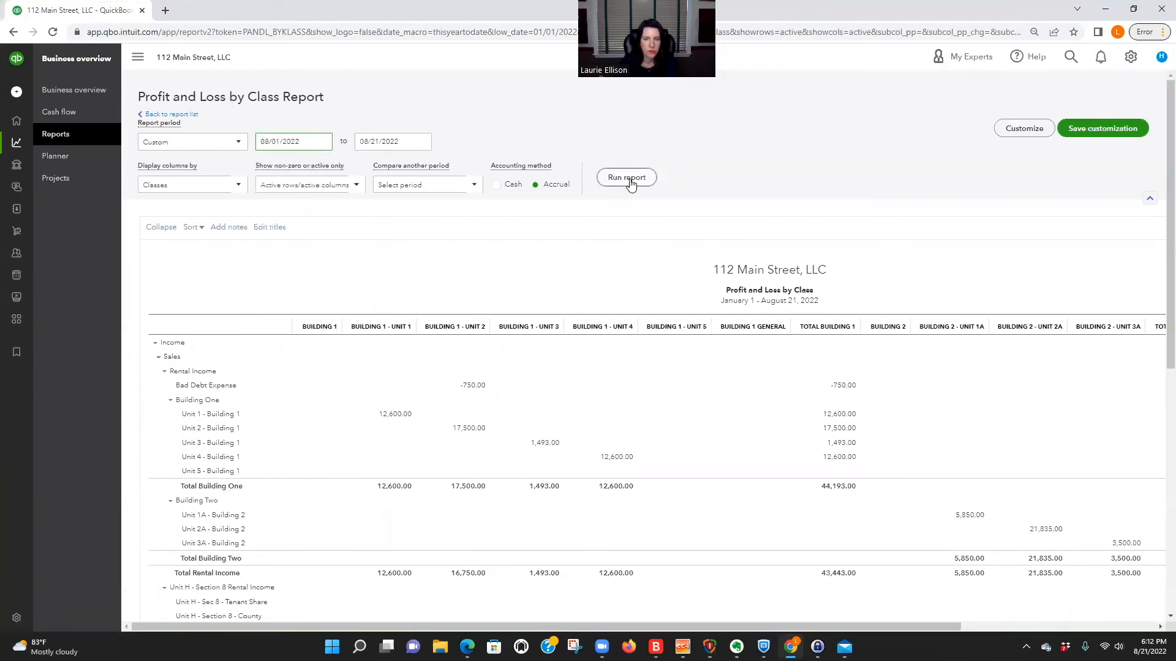
{"action": "scroll", "coordinate": [1151, 301], "scroll_direction": "down", "scroll_amount": 1}
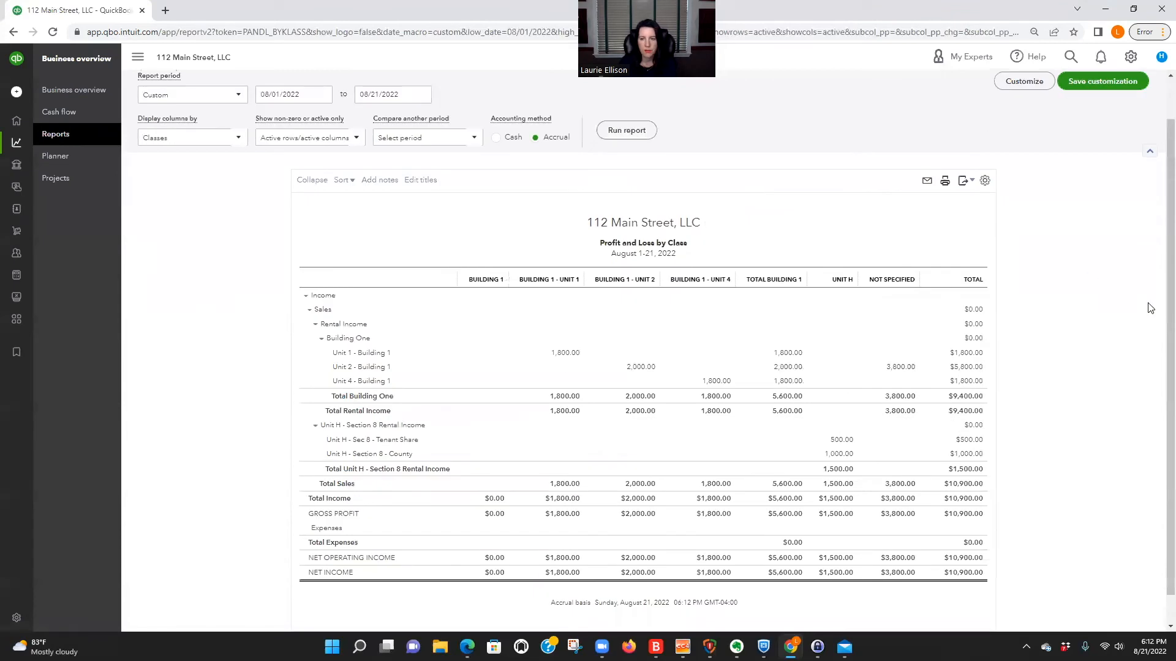
Collapse the Building One and Unit H - Section 8 Rental Income groups and examine the Unit H class column.
{"action": "left_click", "coordinate": [321, 341]}
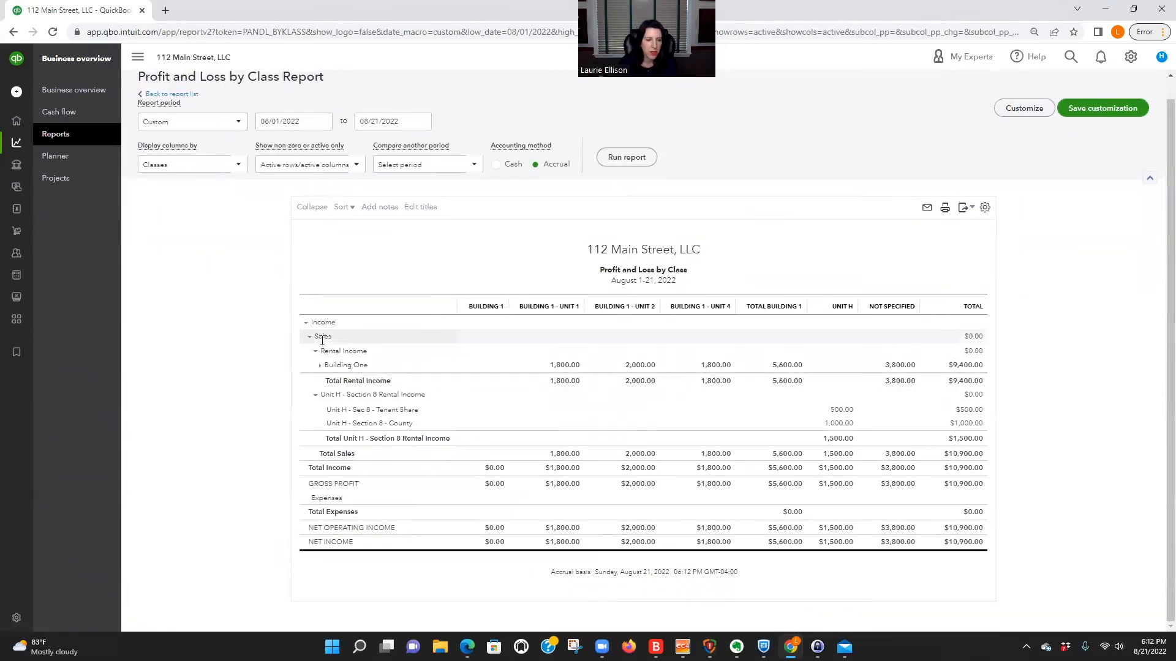
{"action": "left_click", "coordinate": [313, 397]}
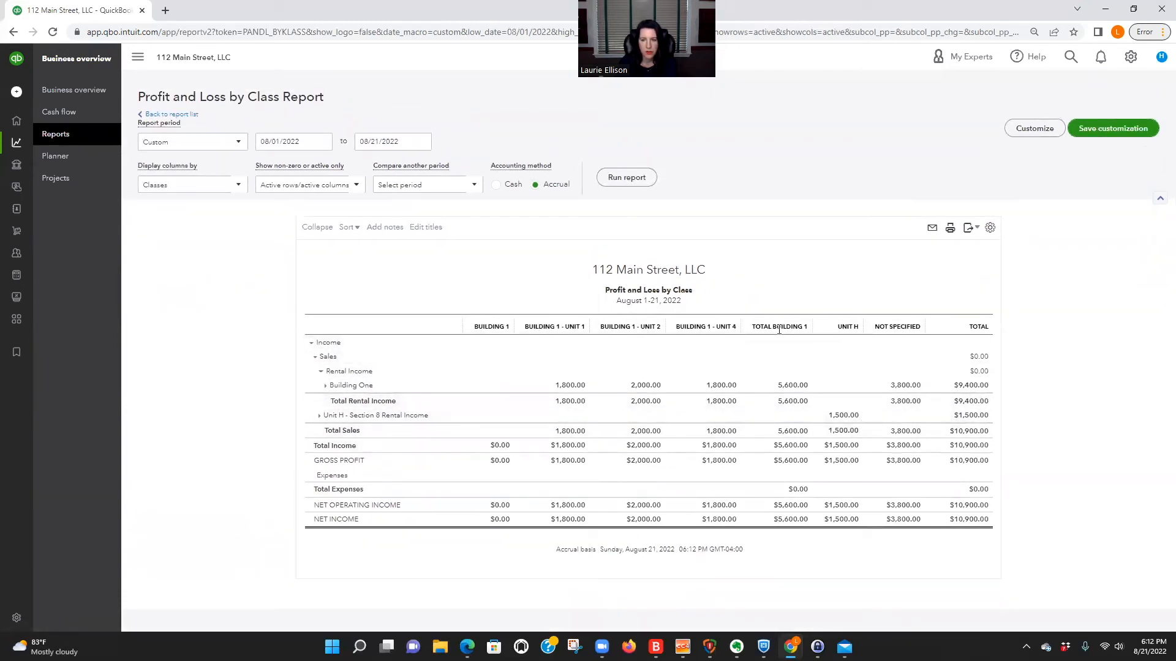
{"action": "double_click", "coordinate": [831, 416]}
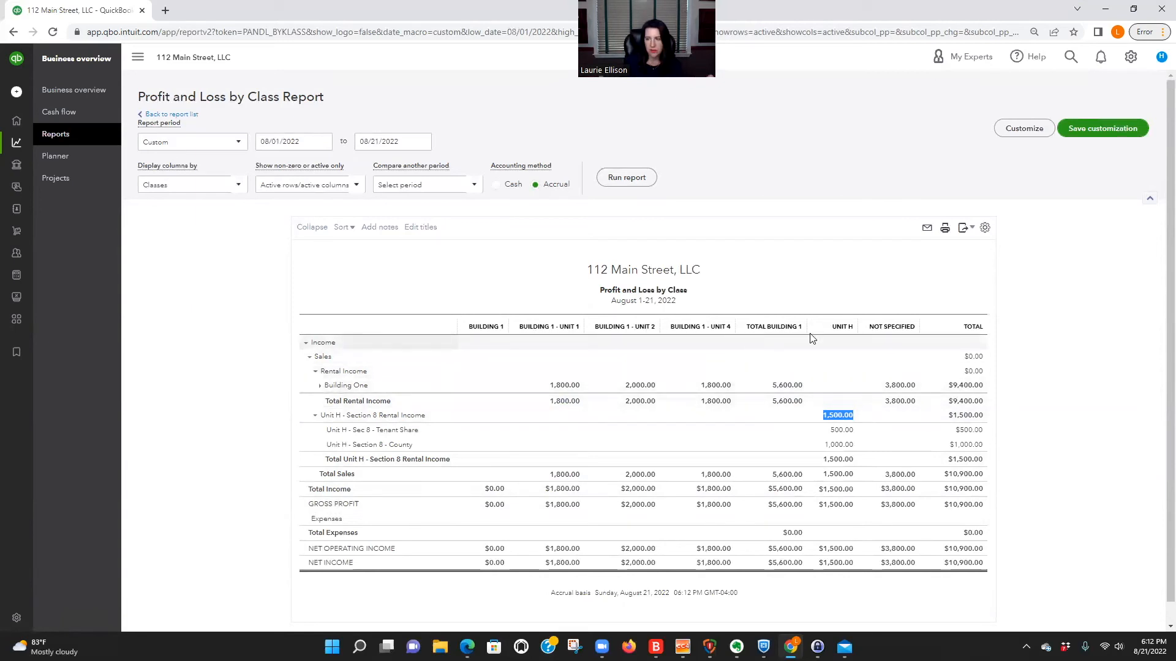
Open the customization of the Profit and Loss by Class report and look through its row and column display options.
{"action": "left_click", "coordinate": [985, 229]}
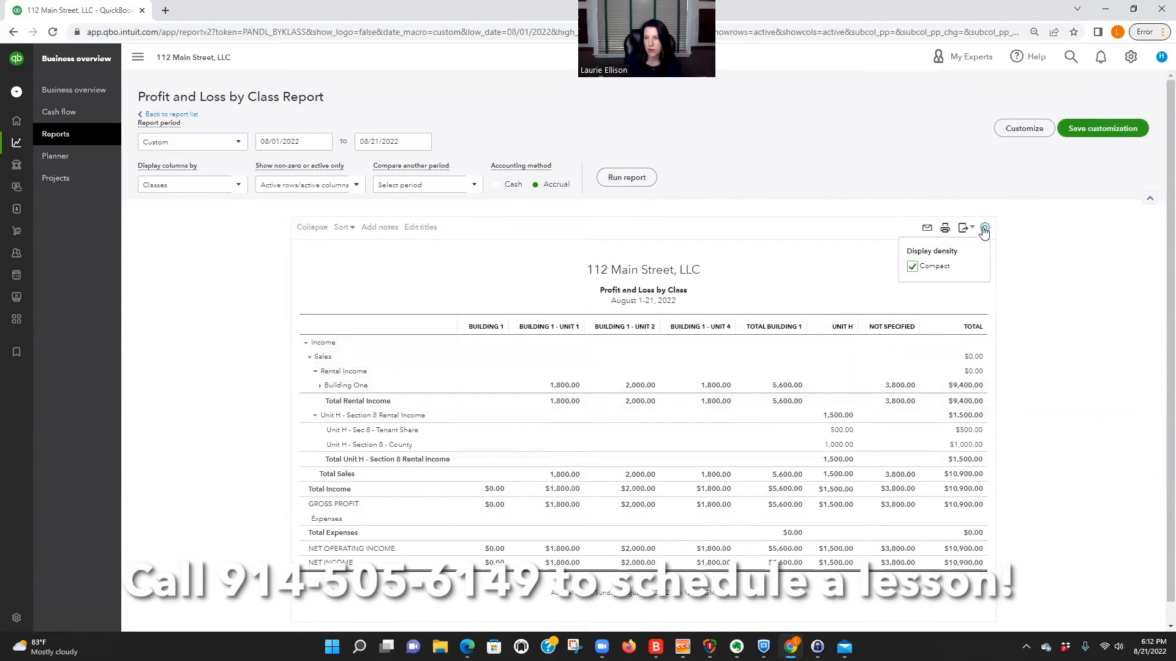
{"action": "left_click", "coordinate": [1016, 130]}
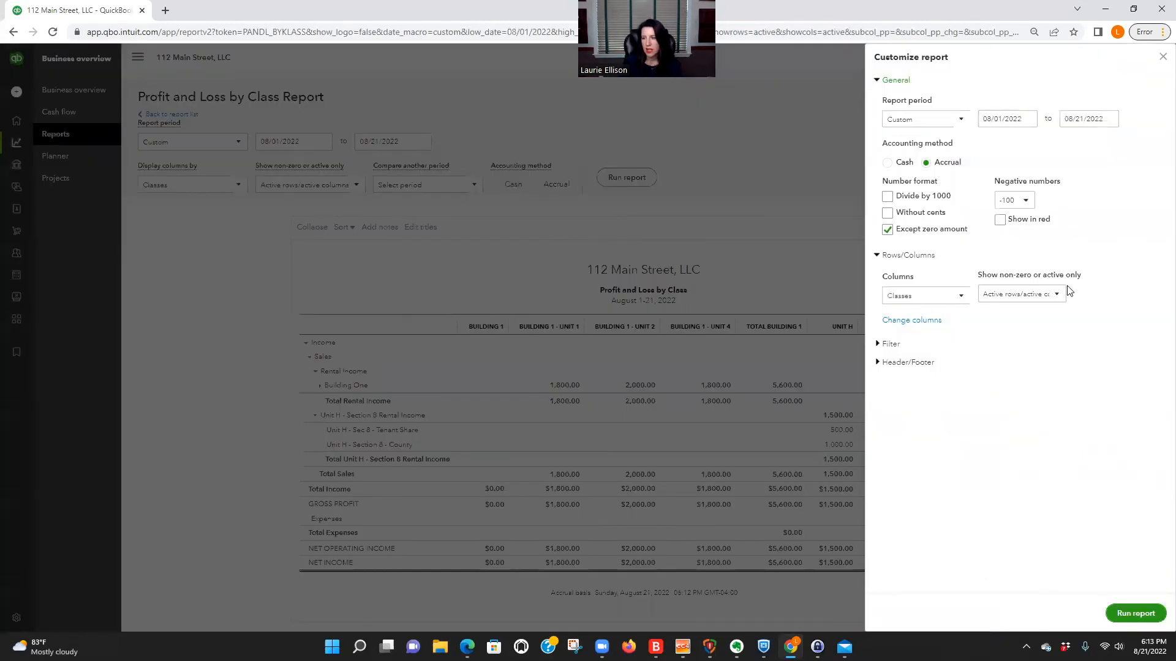
{"action": "left_click", "coordinate": [1056, 294]}
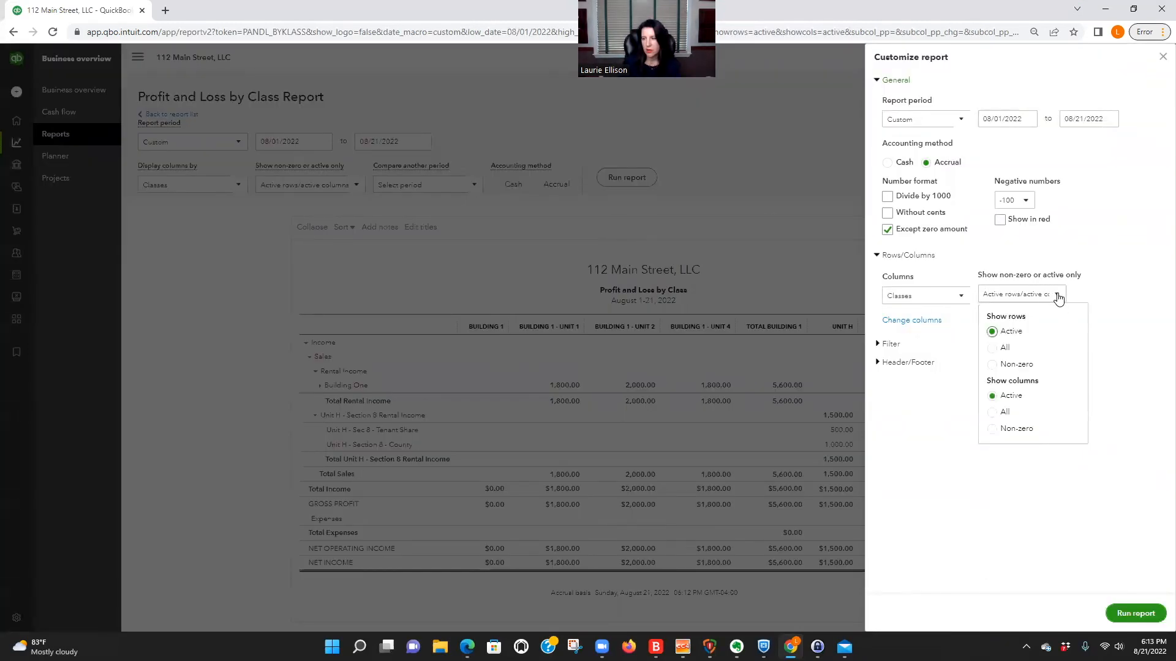
{"action": "left_click", "coordinate": [964, 297]}
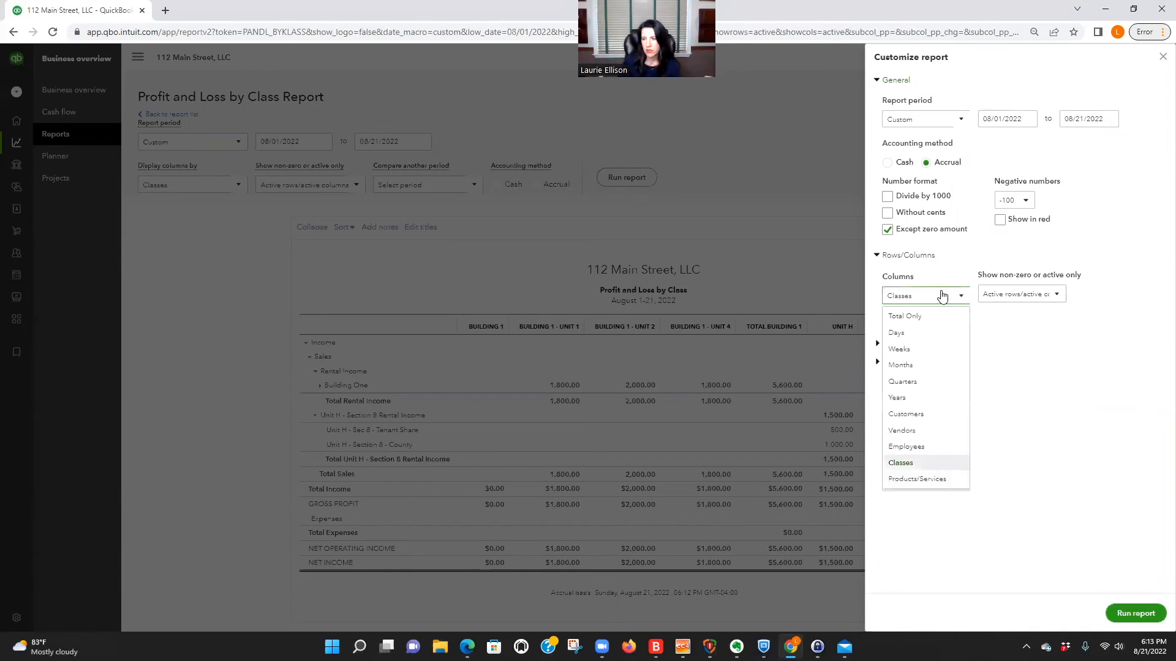
{"action": "left_click", "coordinate": [965, 296]}
{"action": "left_click", "coordinate": [1007, 341]}
Filter the Profit and Loss by Class report to the Unit H class and run it.
{"action": "left_click", "coordinate": [894, 343]}
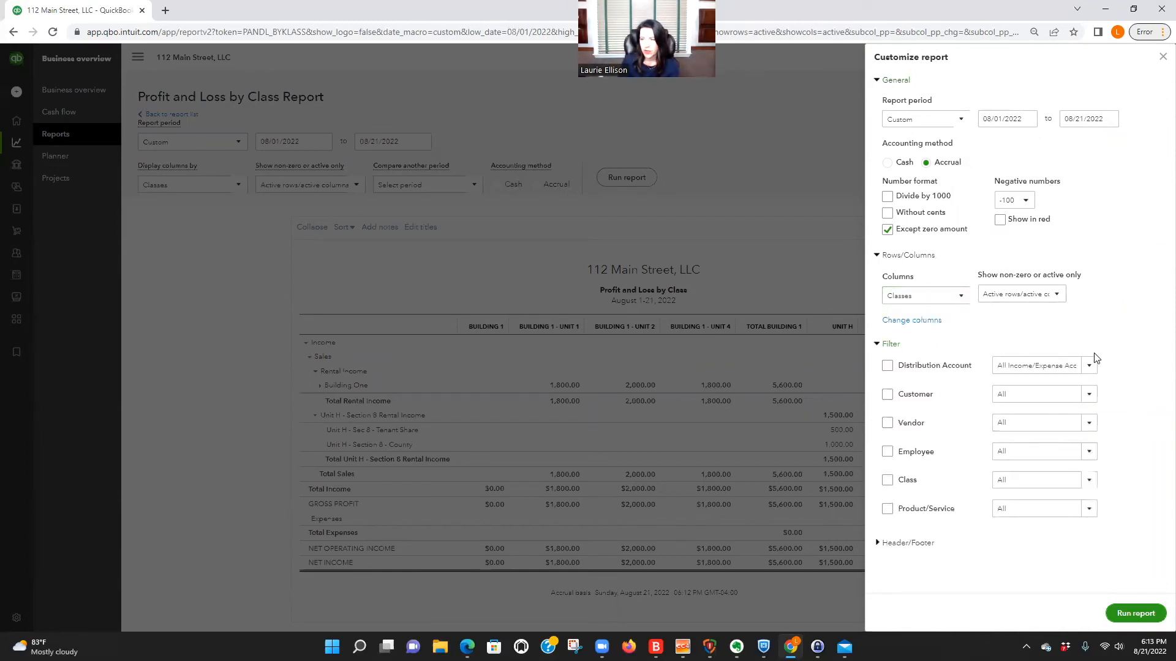
{"action": "left_click", "coordinate": [1089, 482]}
{"action": "scroll", "coordinate": [1035, 409], "scroll_direction": "down", "scroll_amount": 3}
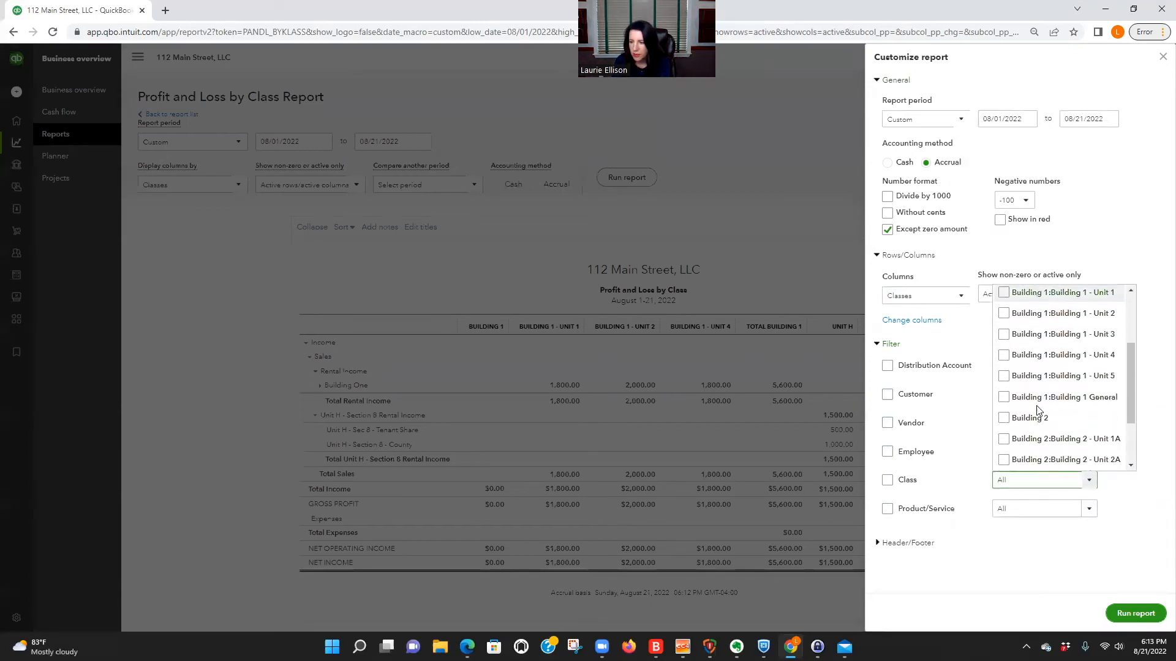
{"action": "scroll", "coordinate": [1036, 411], "scroll_direction": "down", "scroll_amount": 2}
{"action": "left_click", "coordinate": [1004, 465]}
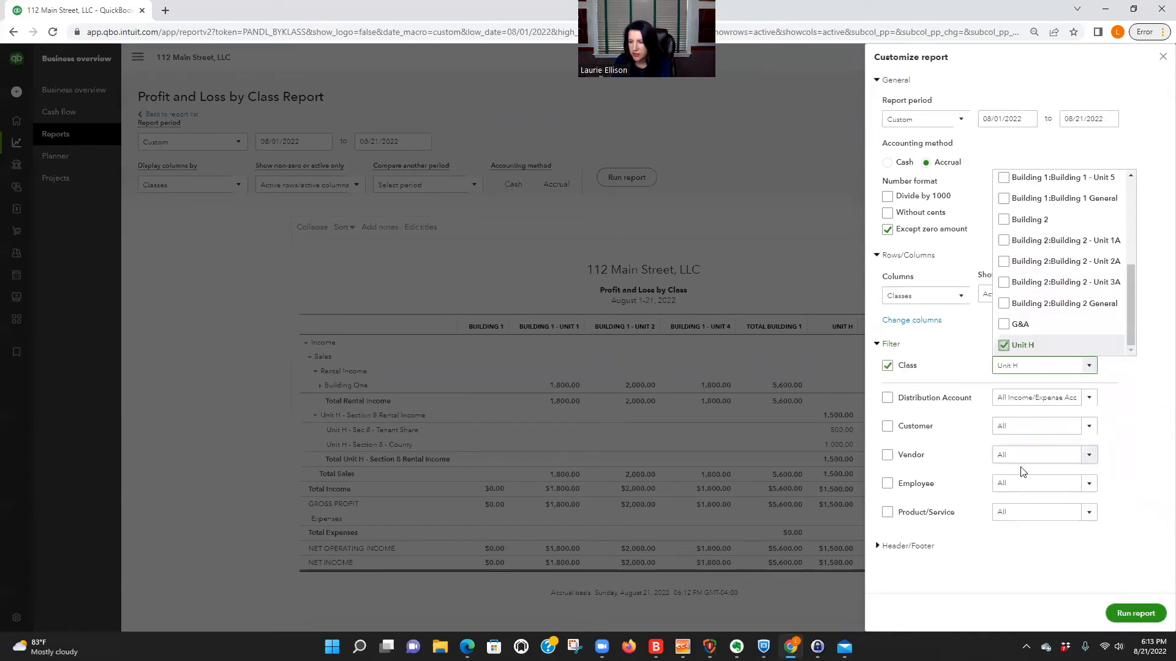
{"action": "left_click", "coordinate": [1148, 473]}
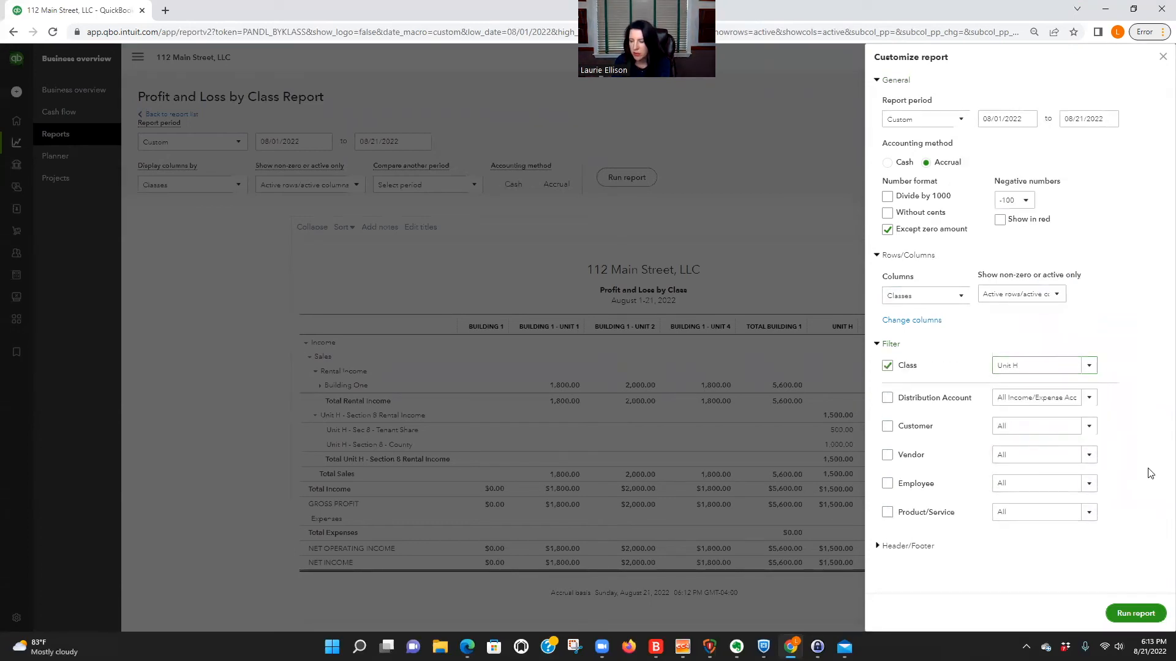
{"action": "left_click", "coordinate": [1155, 614]}
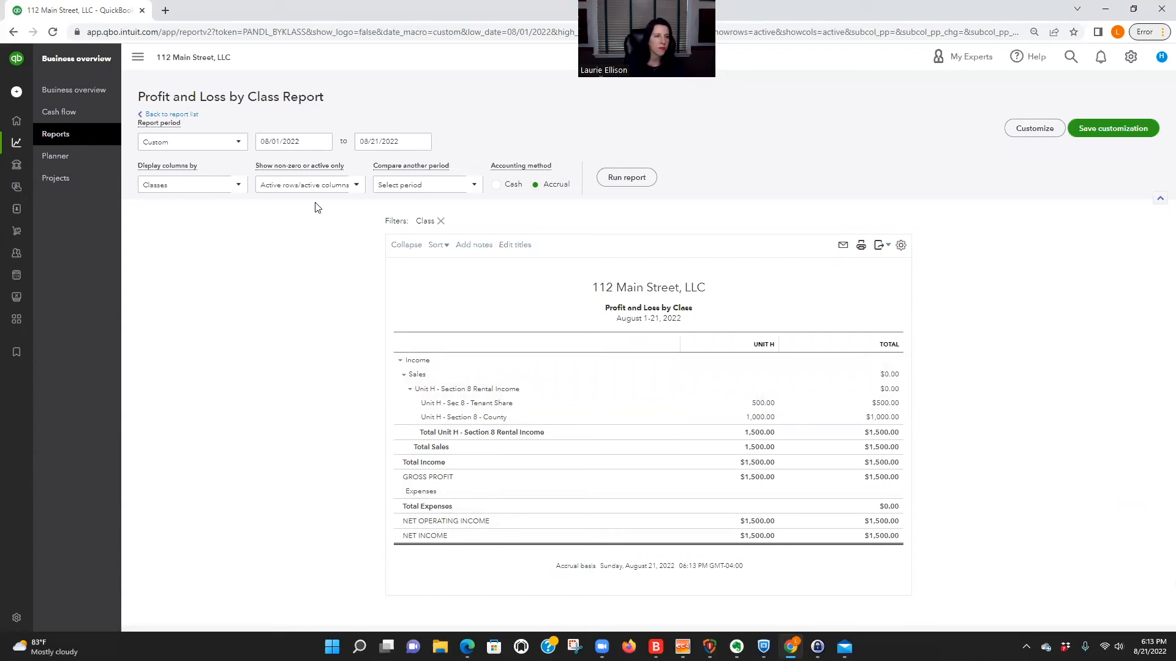
Leave the report, search the customer list for Clallam County, and open the Clallam County - Unit H customer.
{"action": "left_click", "coordinate": [165, 117]}
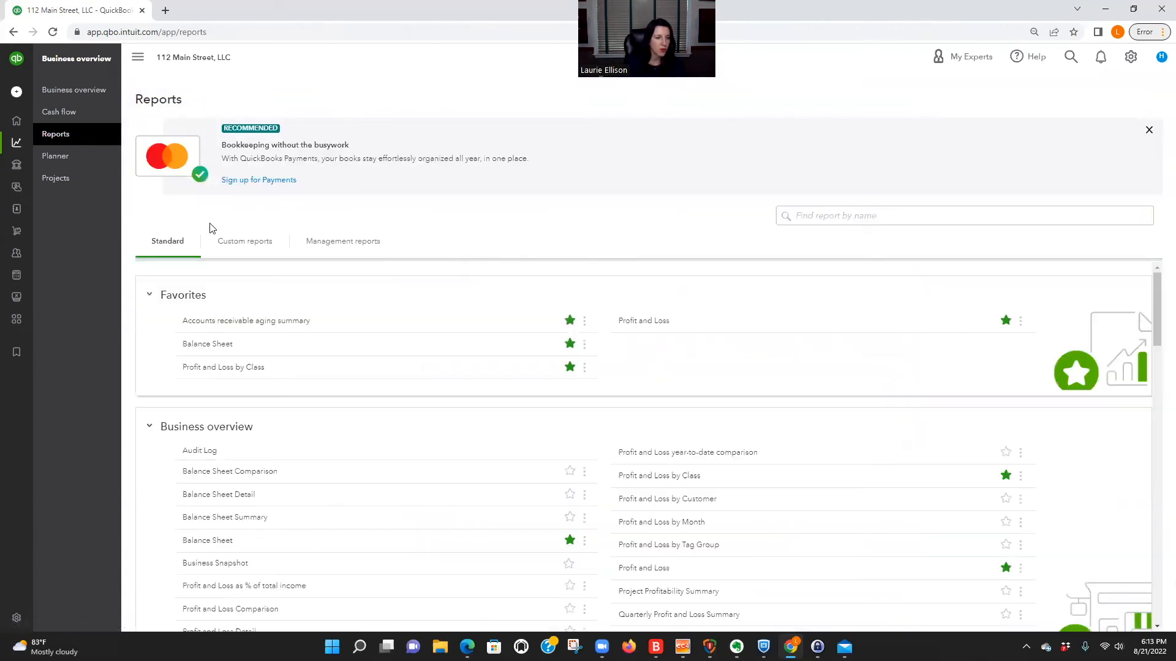
{"action": "mouse_move", "coordinate": [17, 158]}
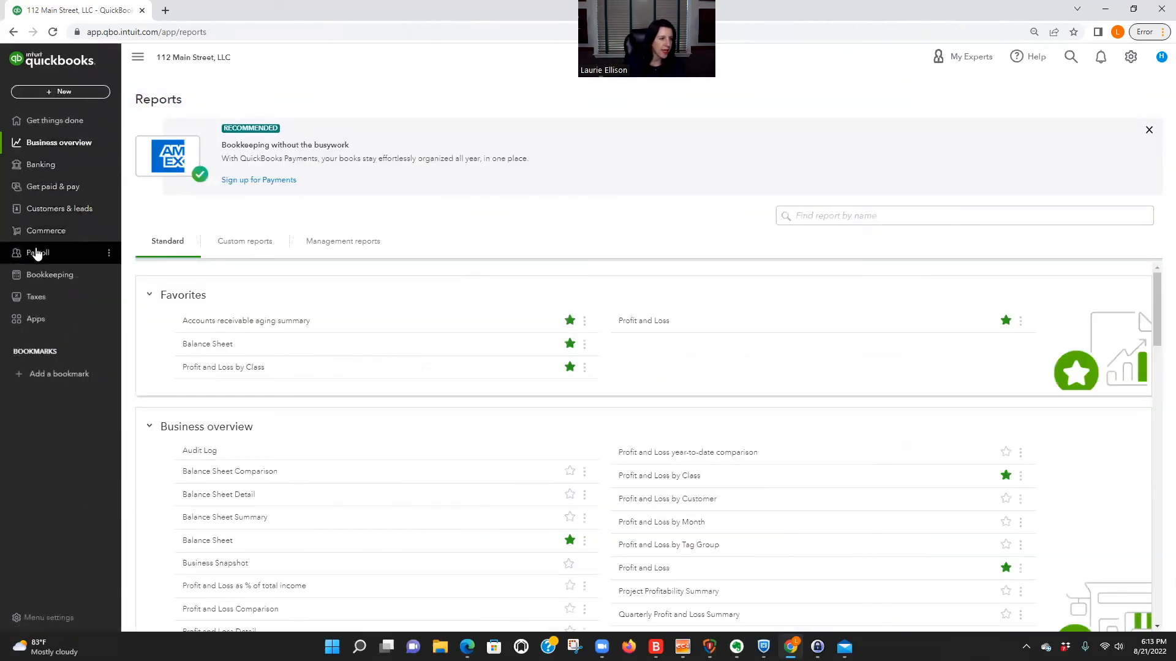
{"action": "left_click", "coordinate": [53, 192]}
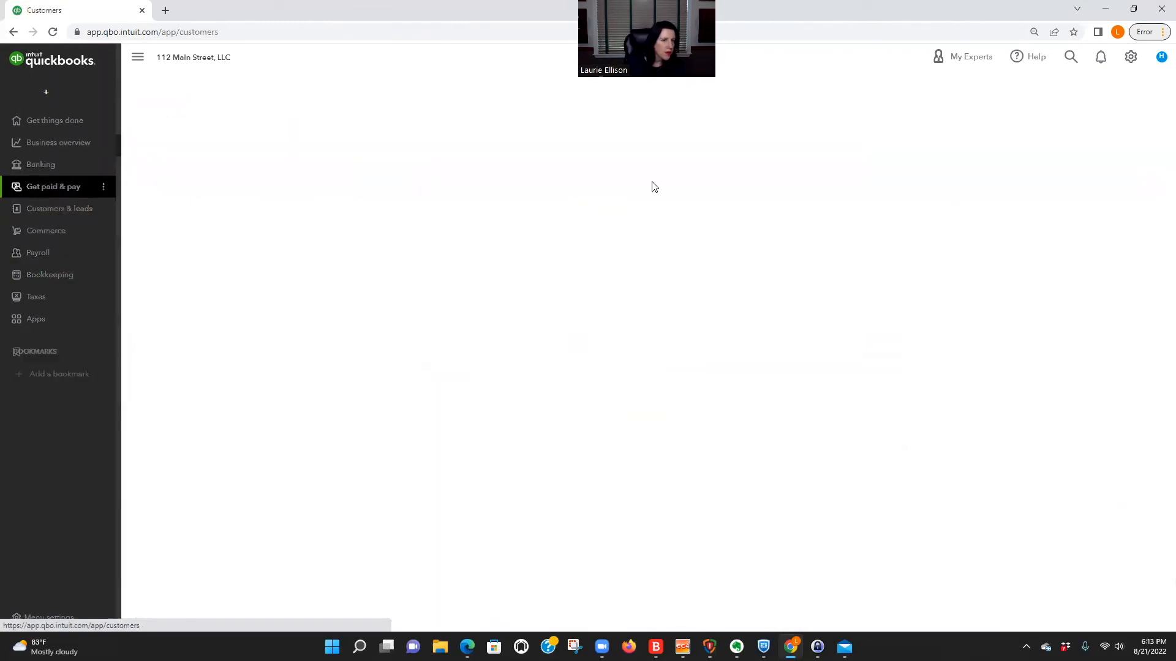
{"action": "scroll", "coordinate": [709, 506], "scroll_direction": "down", "scroll_amount": 3}
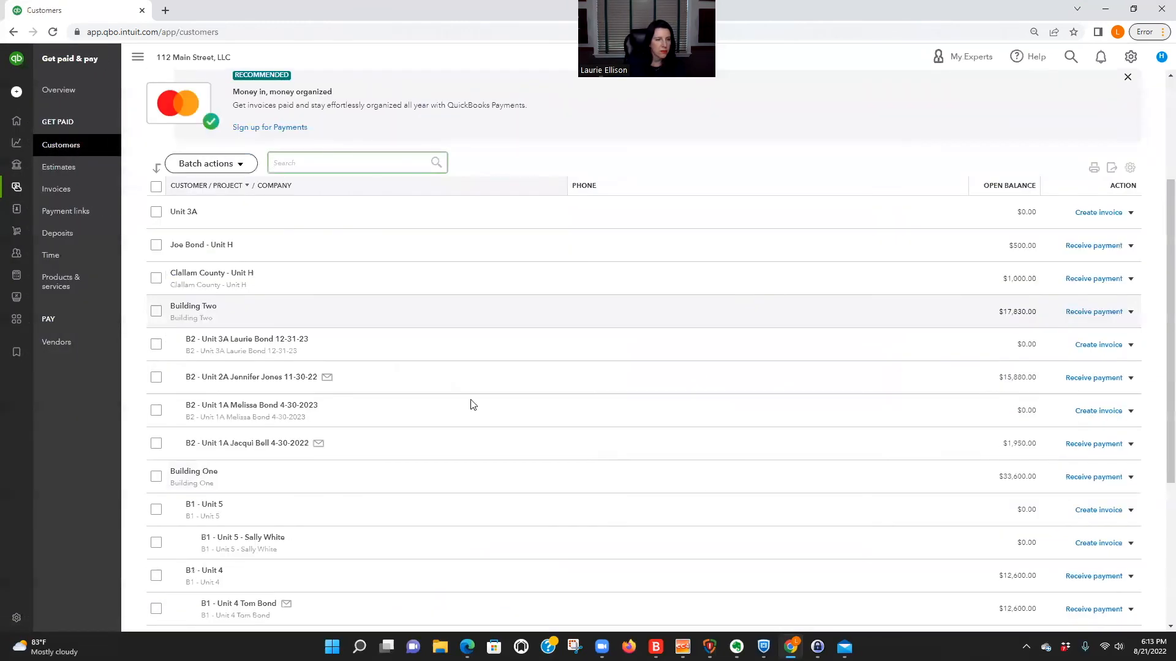
{"action": "type", "text": "clal"}
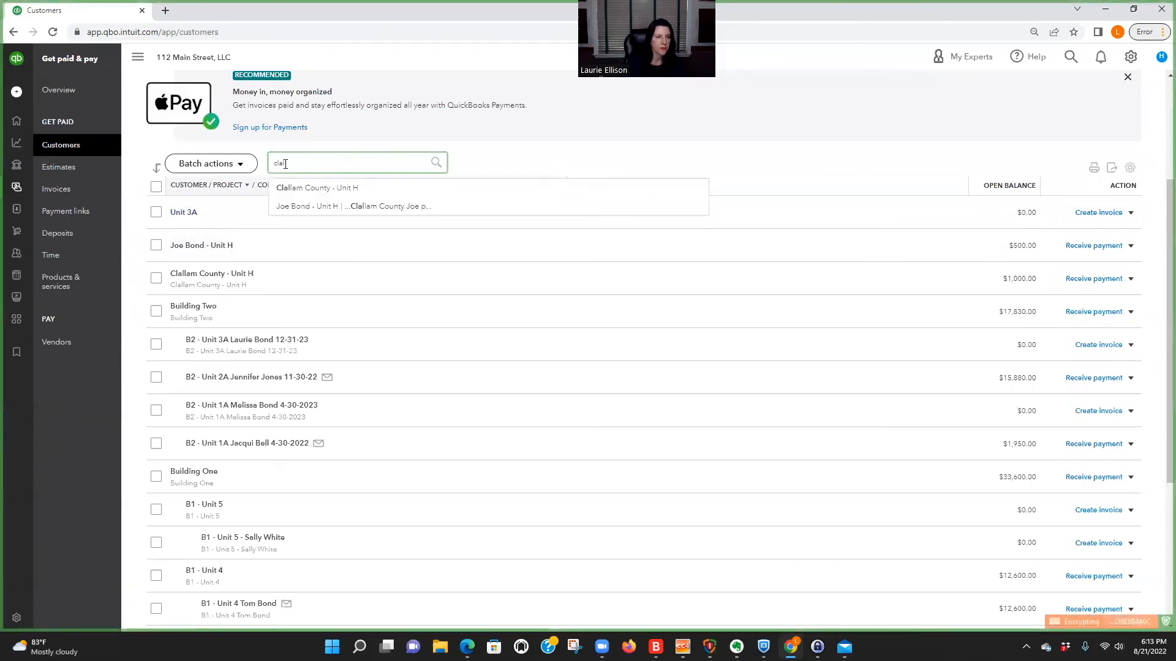
{"action": "left_click", "coordinate": [330, 190]}
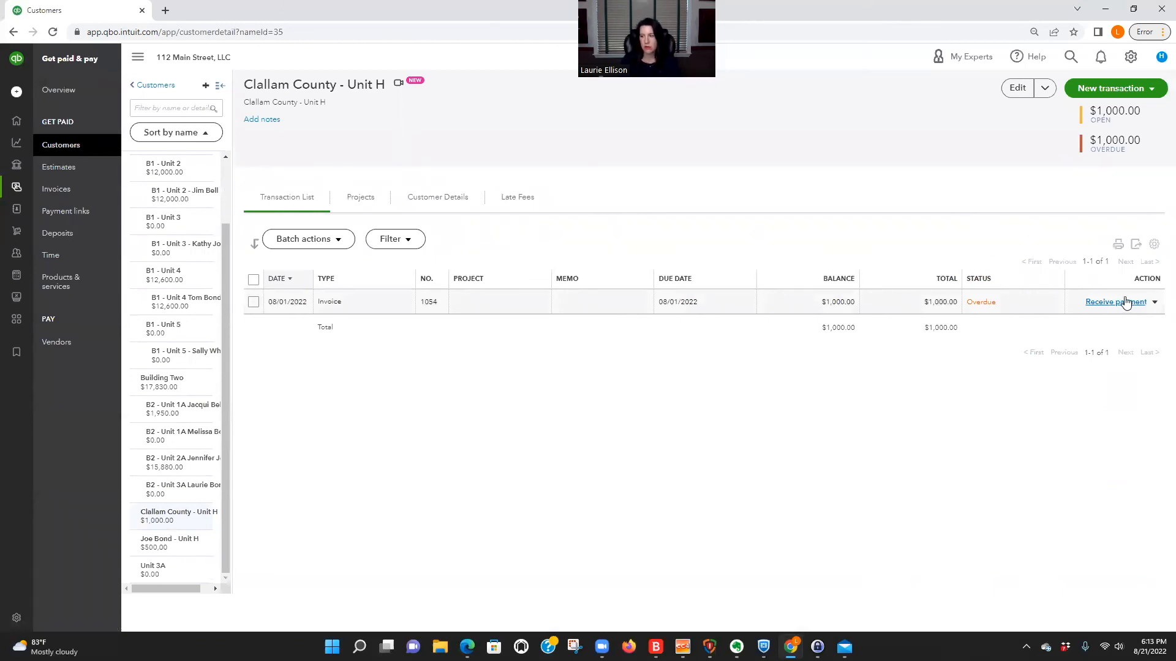
Receive the county's 1,000.00 payment on its open 08/01/2022 invoice into Chase Checking, and save and close it.
{"action": "left_click", "coordinate": [1118, 303]}
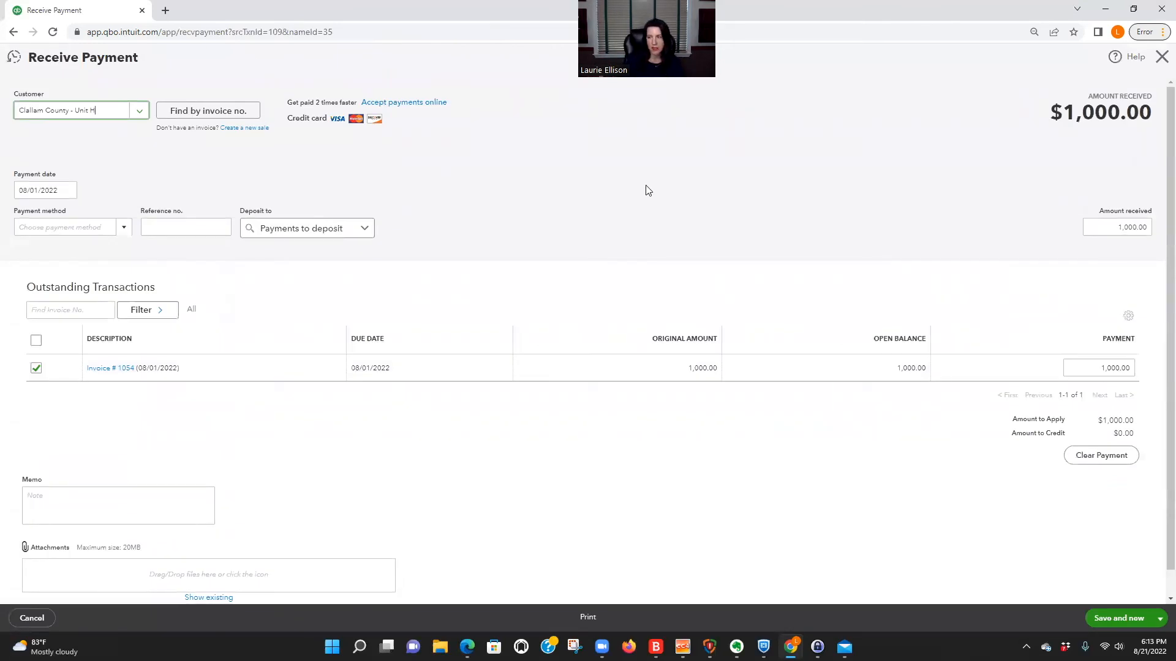
{"action": "left_click", "coordinate": [66, 192]}
{"action": "left_click", "coordinate": [266, 164]}
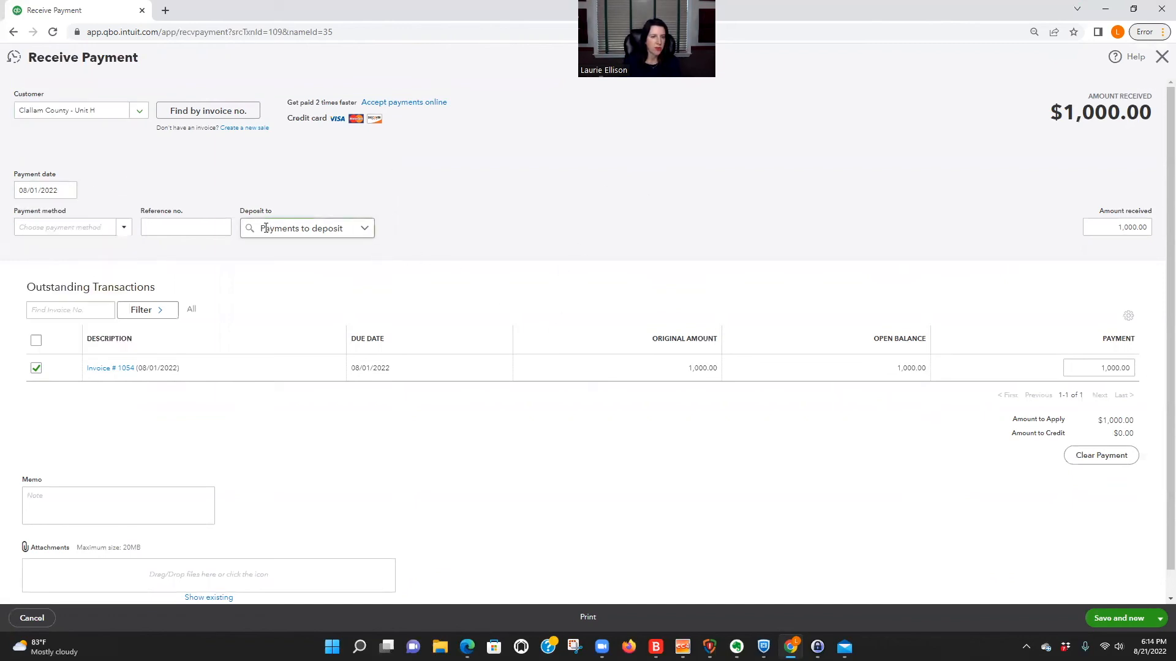
{"action": "left_click", "coordinate": [366, 229]}
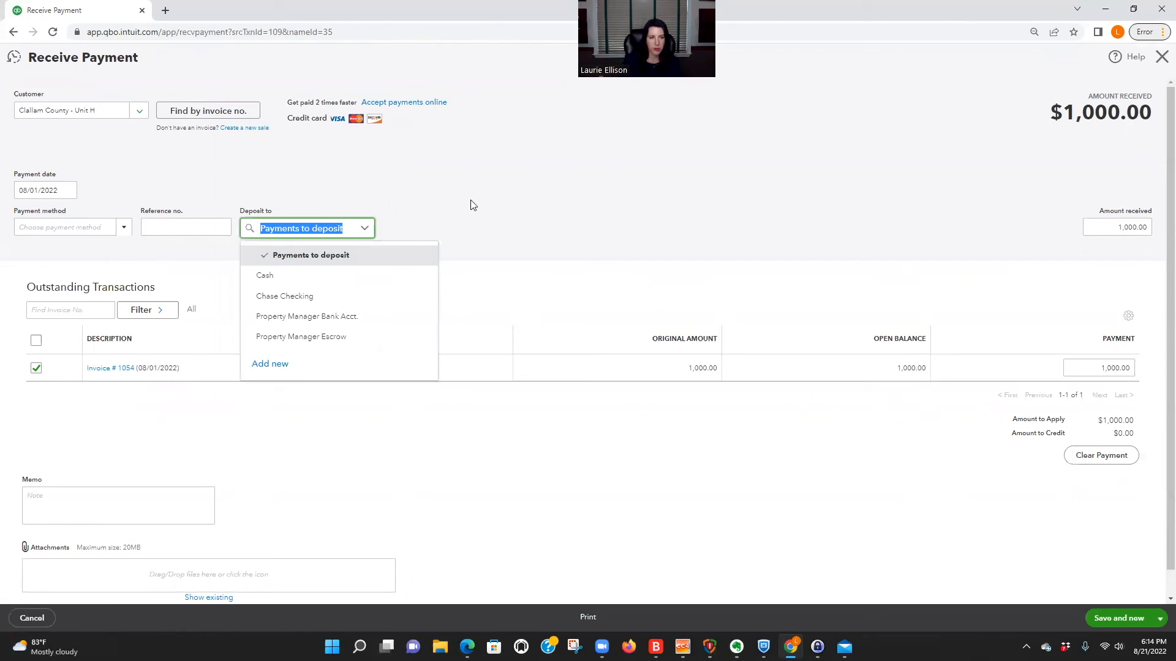
{"action": "left_click", "coordinate": [433, 202]}
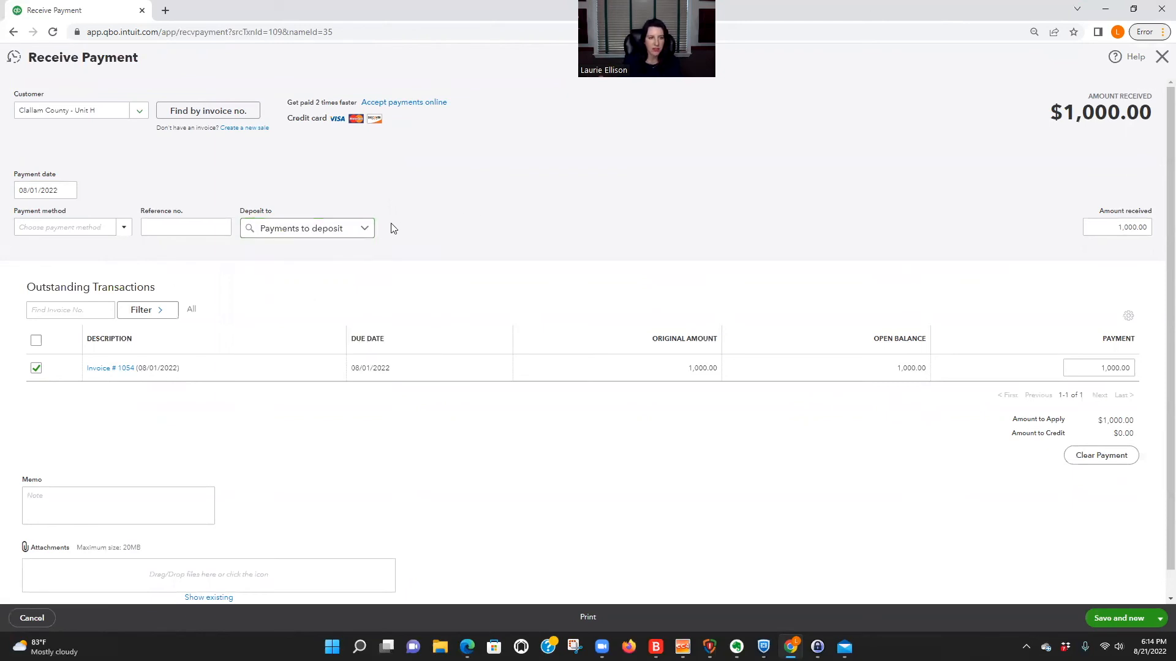
{"action": "left_click", "coordinate": [365, 229]}
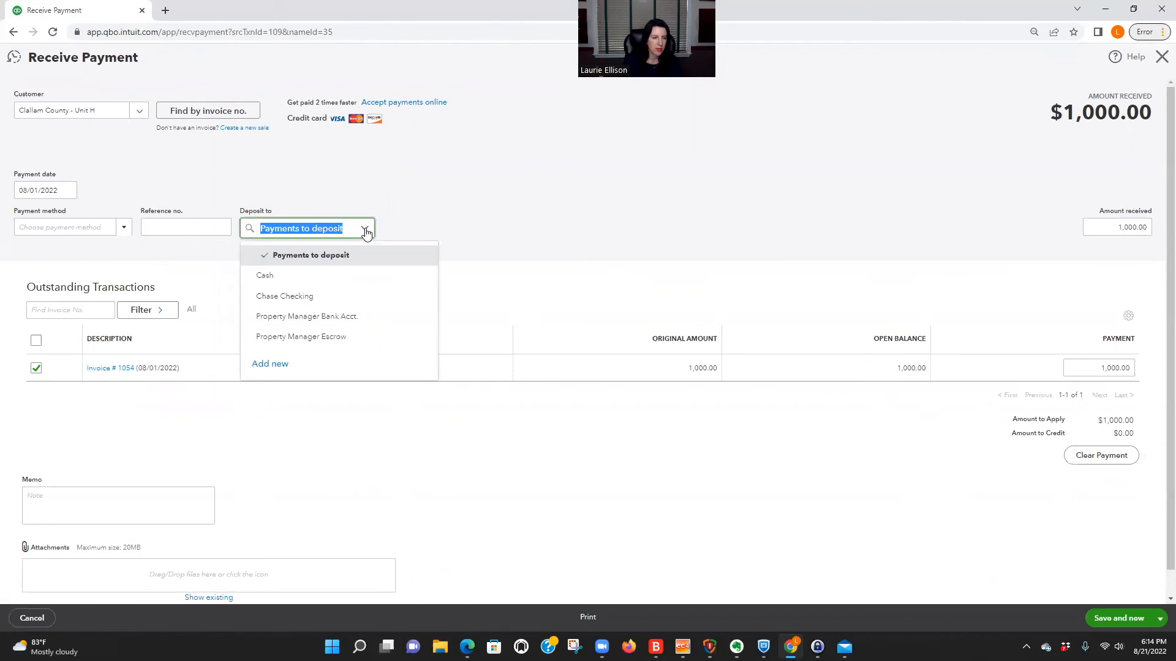
{"action": "left_click", "coordinate": [307, 297]}
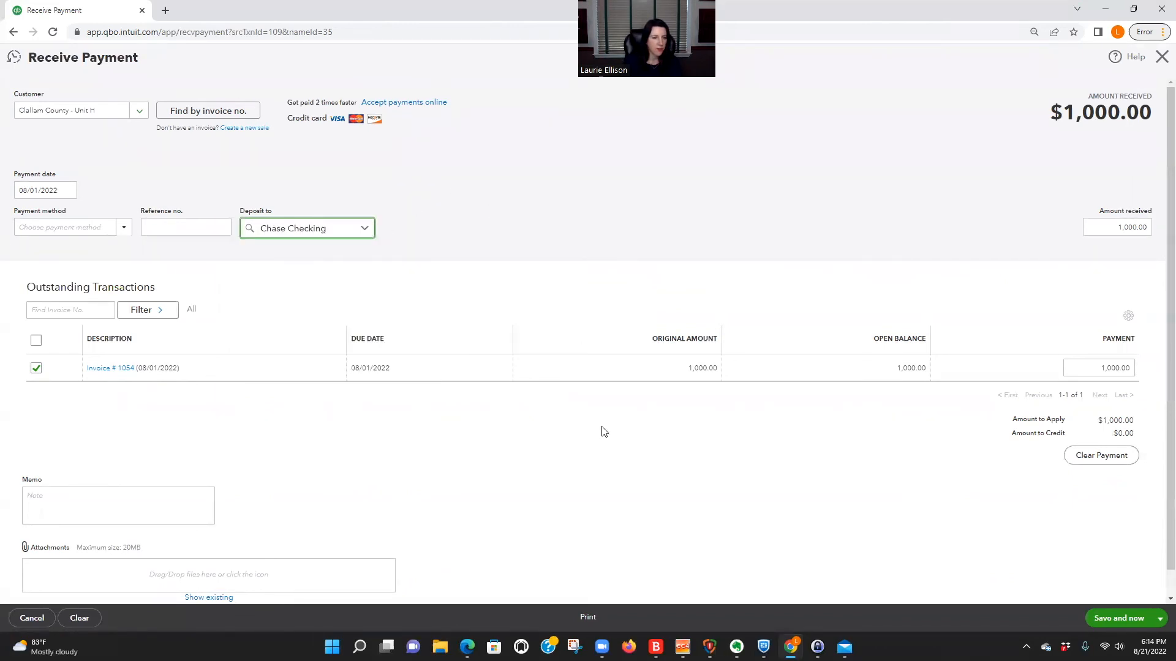
{"action": "scroll", "coordinate": [725, 561], "scroll_direction": "down", "scroll_amount": 1}
{"action": "left_click", "coordinate": [1160, 619]}
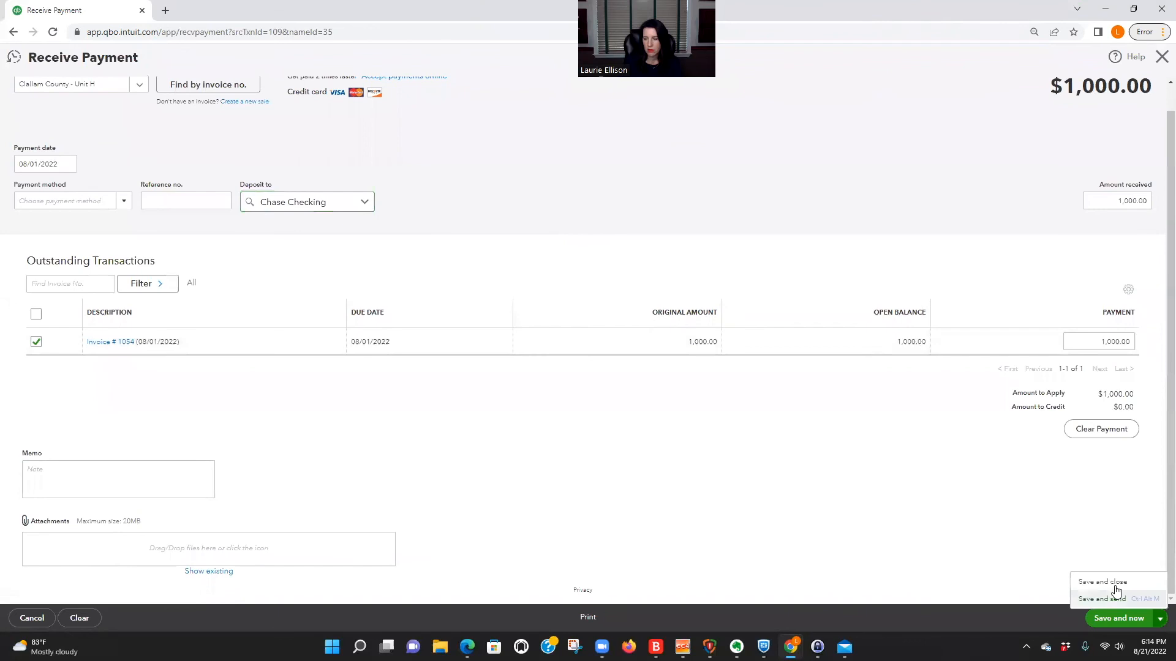
{"action": "left_click", "coordinate": [1106, 582]}
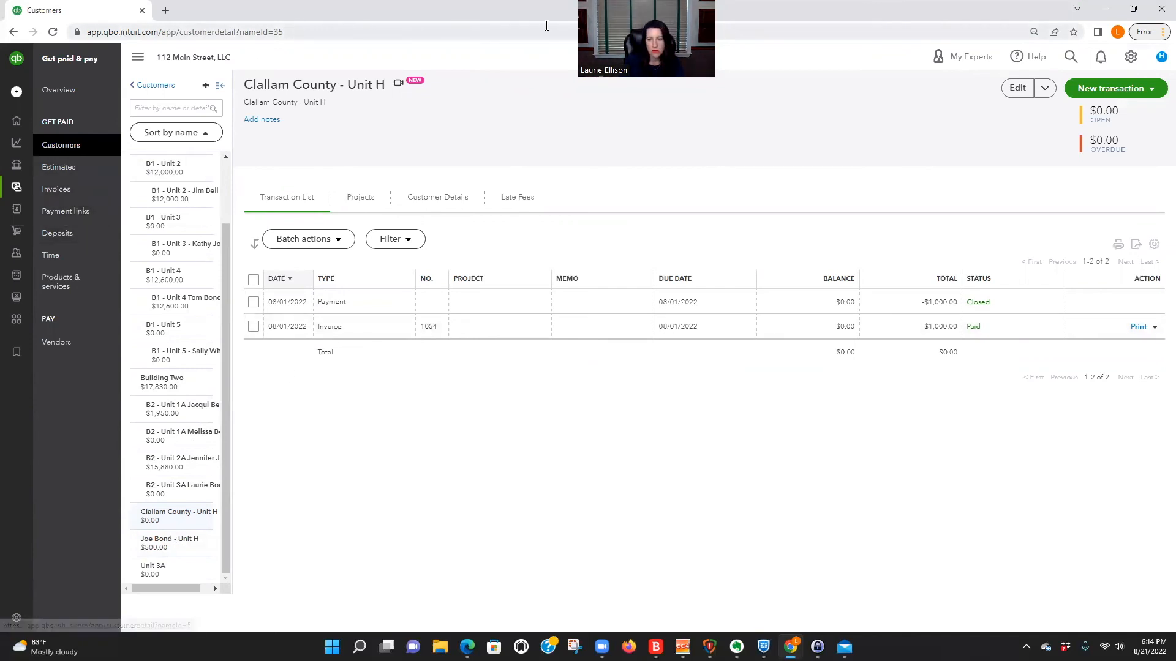
Create and save a new customer with the company name Unit H.
{"action": "left_click", "coordinate": [149, 88]}
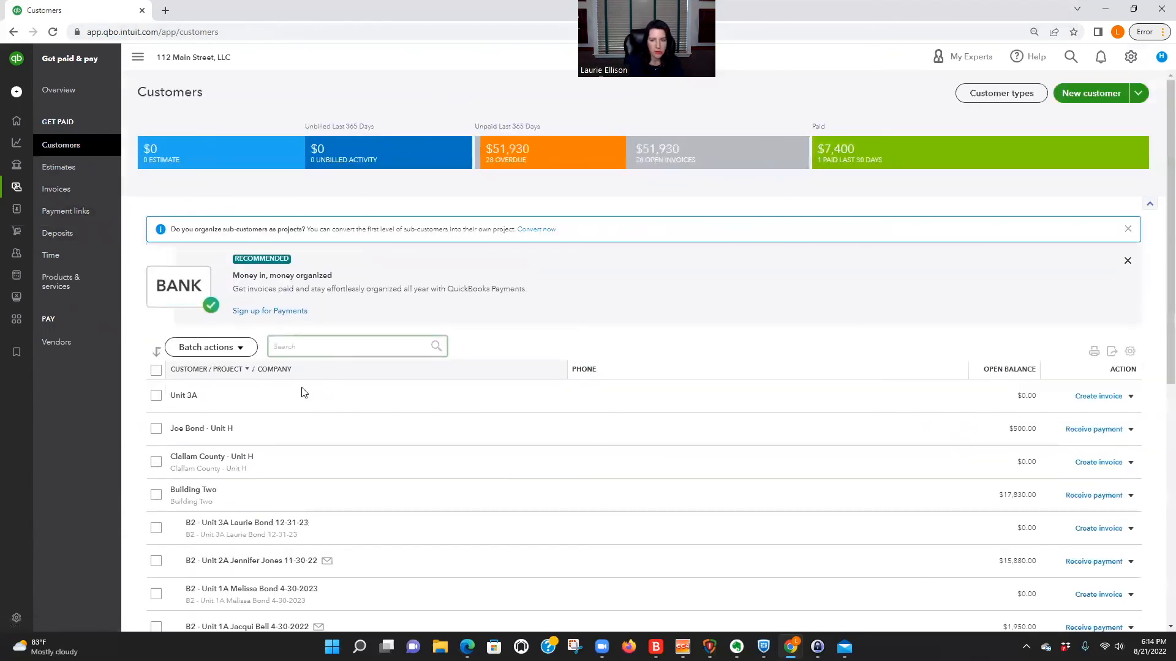
{"action": "left_click", "coordinate": [1090, 92]}
{"action": "left_click", "coordinate": [849, 191]}
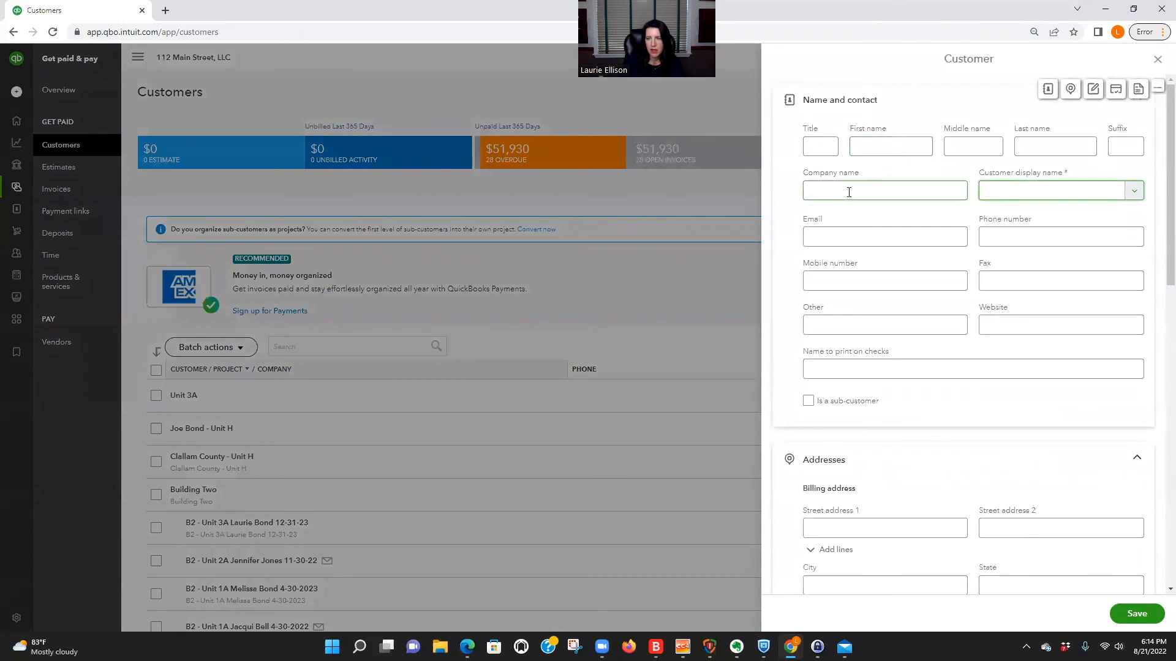
{"action": "type", "text": "Unit H"}
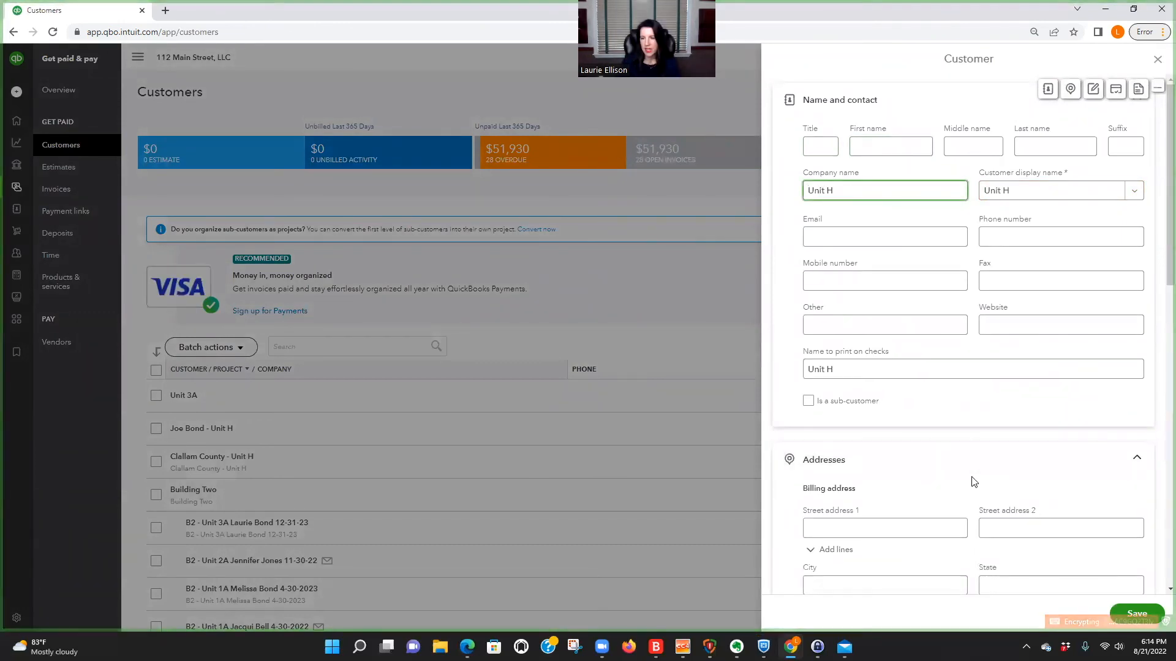
{"action": "scroll", "coordinate": [979, 484], "scroll_direction": "down", "scroll_amount": 4}
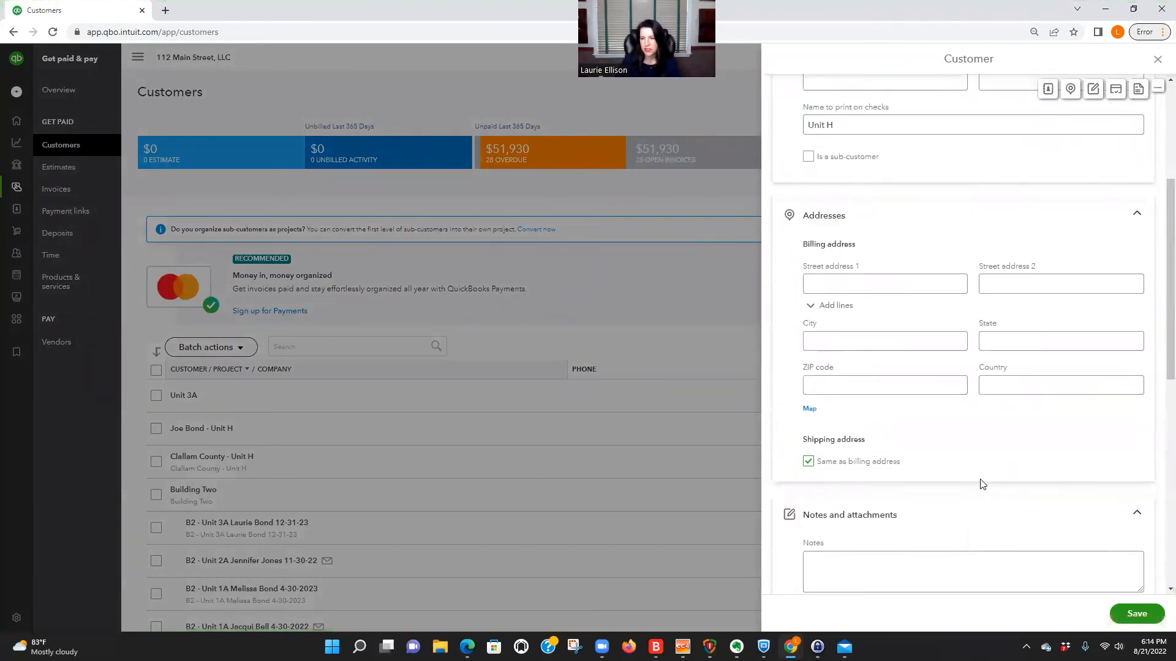
{"action": "scroll", "coordinate": [1037, 476], "scroll_direction": "up", "scroll_amount": 4}
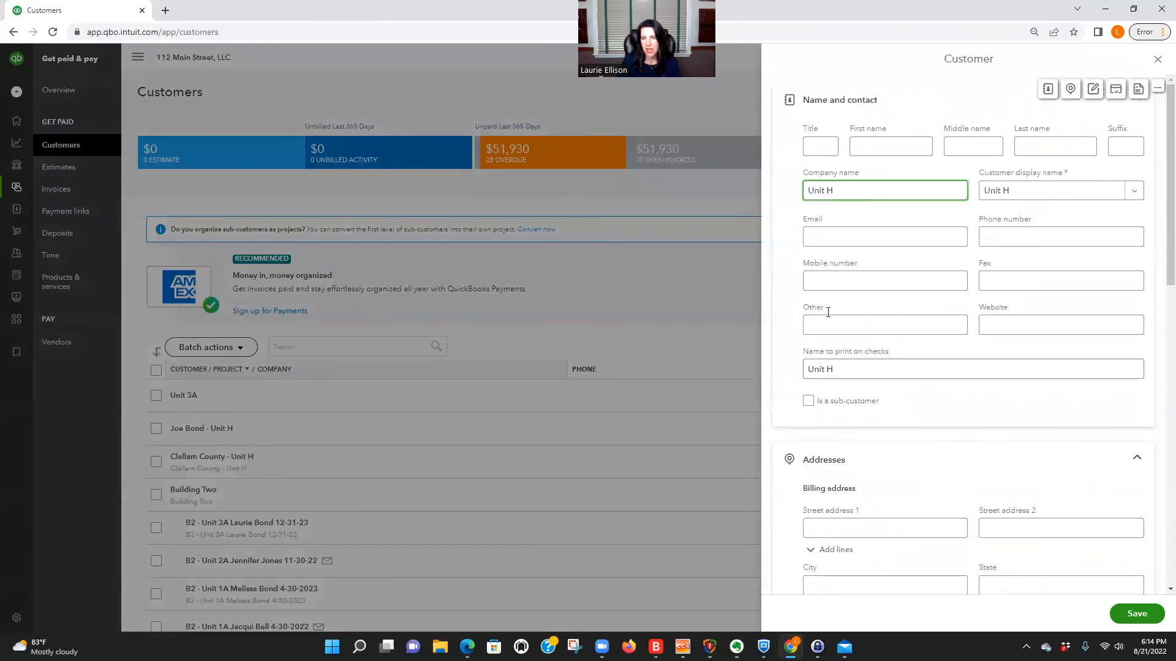
{"action": "left_click", "coordinate": [1116, 615]}
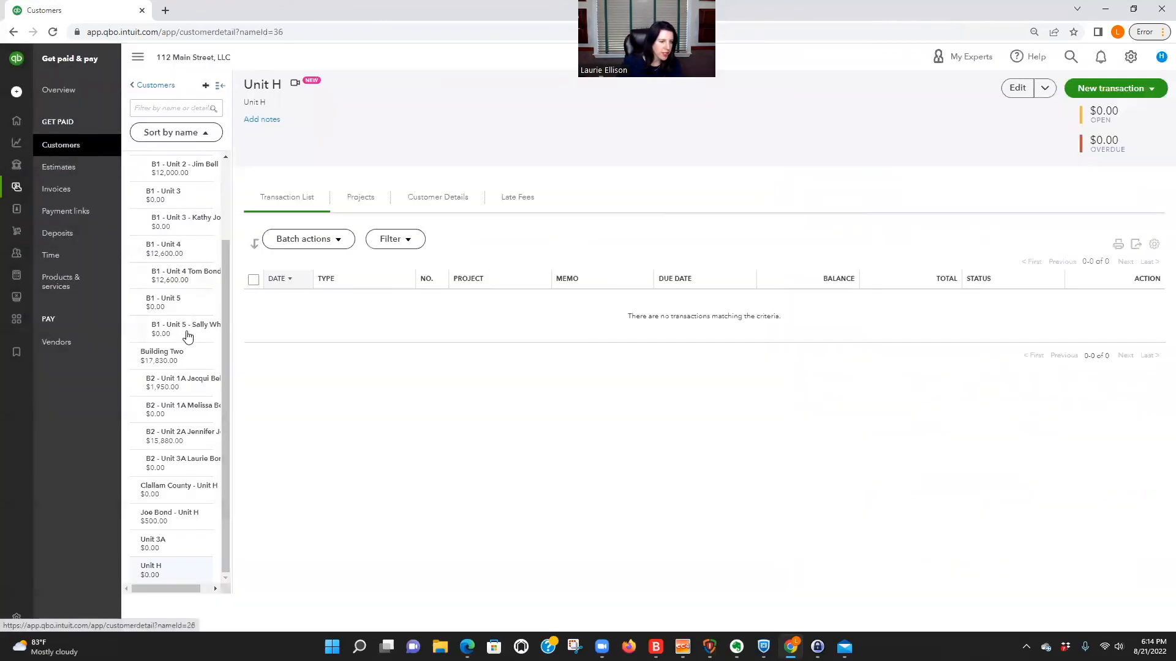
Edit the Unit H Section 8 tenant's customer record to be a sub-customer of Unit H, and save it.
{"action": "left_click", "coordinate": [187, 521]}
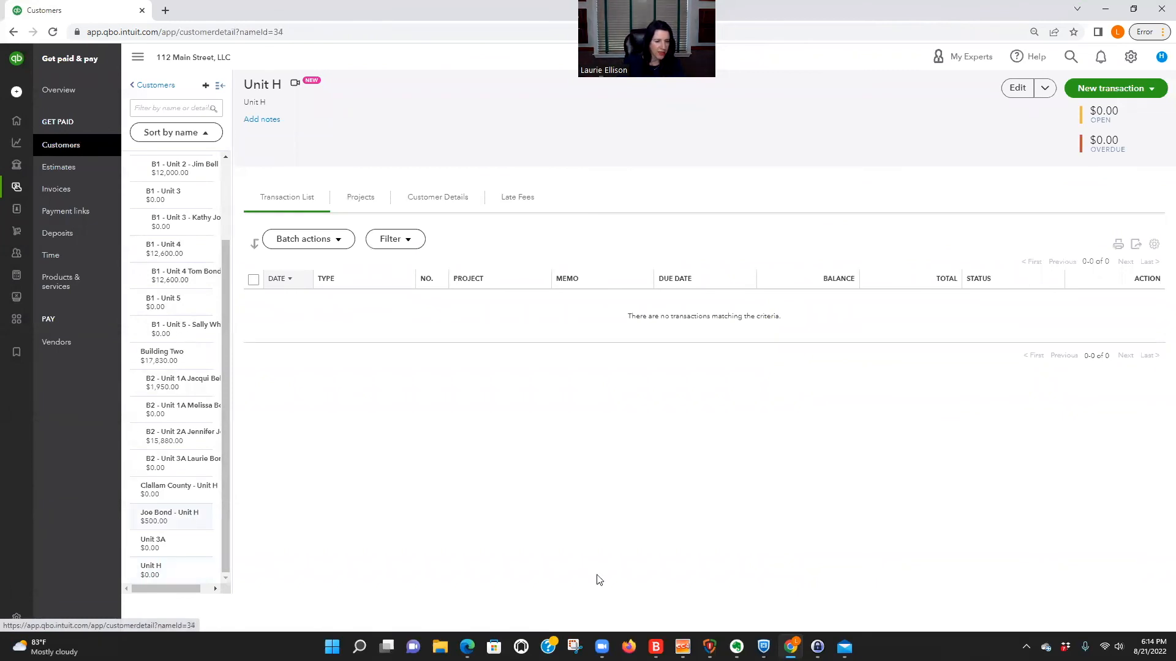
{"action": "left_click", "coordinate": [1018, 89]}
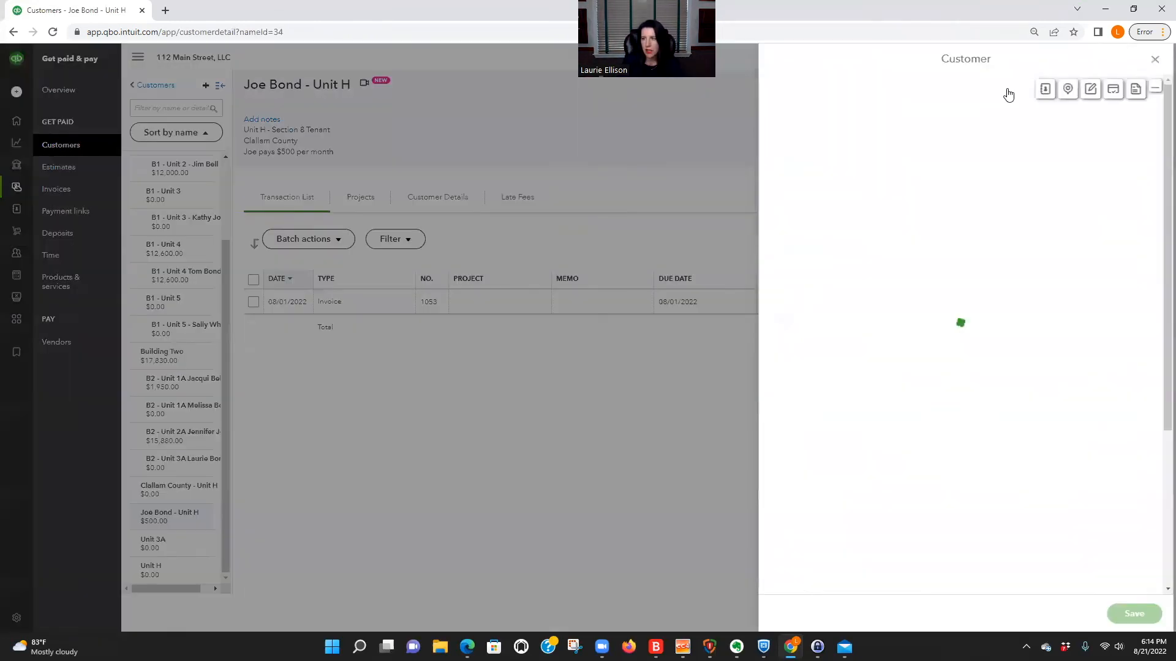
{"action": "left_click", "coordinate": [809, 401]}
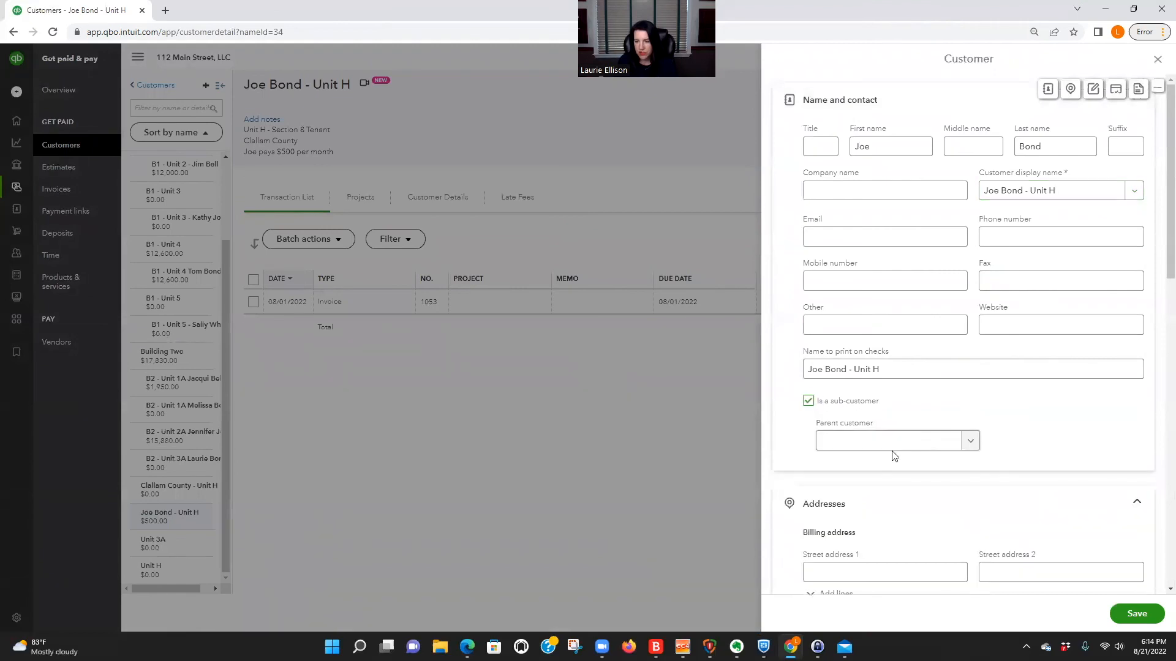
{"action": "left_click", "coordinate": [979, 448]}
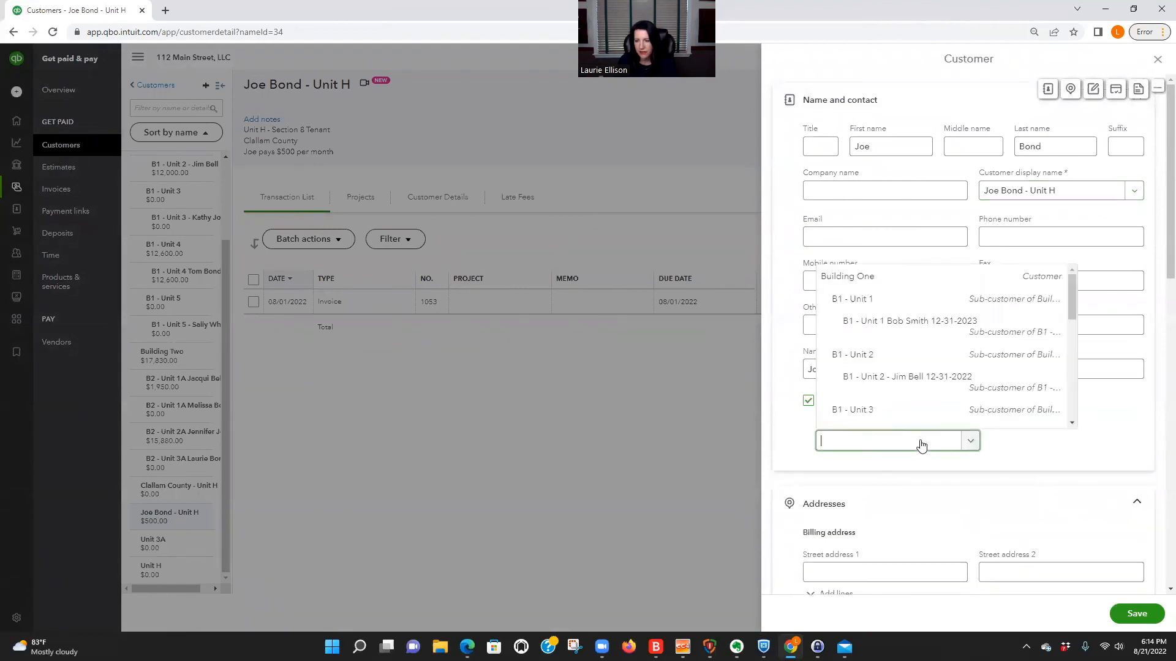
{"action": "left_click", "coordinate": [849, 442]}
{"action": "type", "text": "unit"}
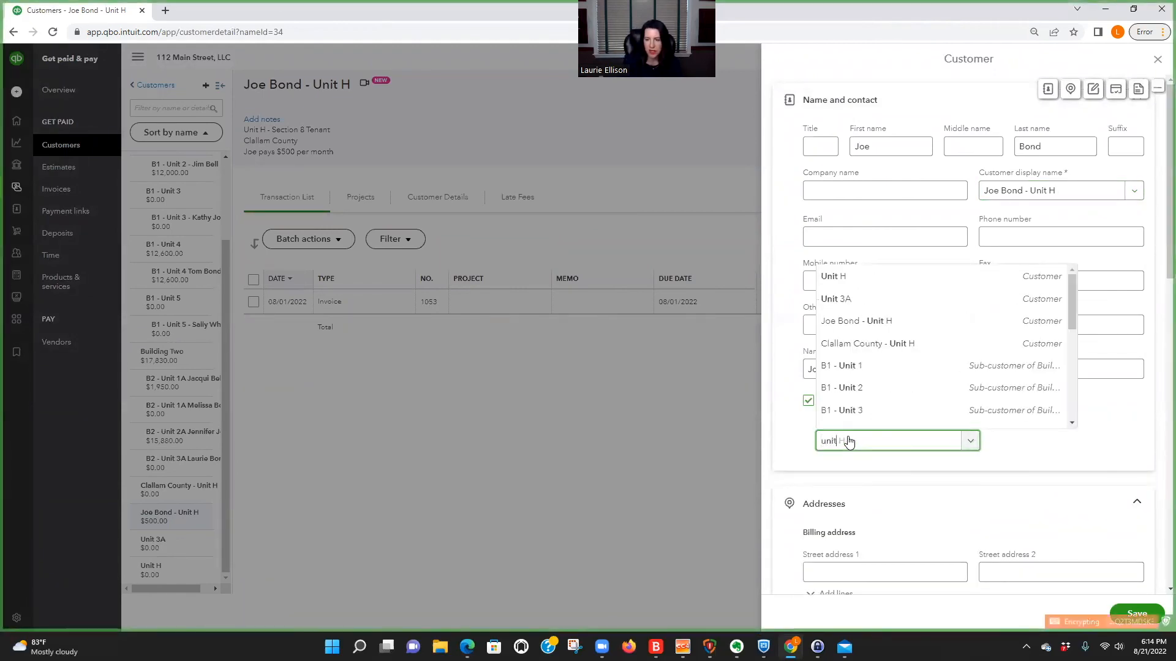
{"action": "left_click", "coordinate": [858, 275]}
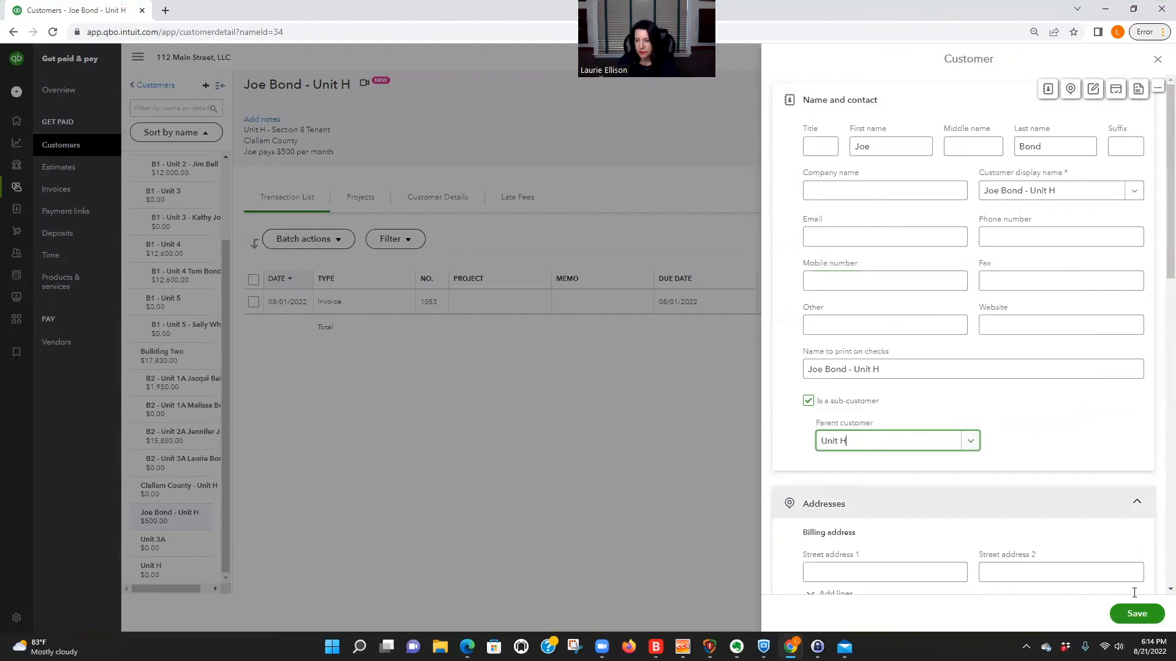
{"action": "left_click", "coordinate": [1136, 614]}
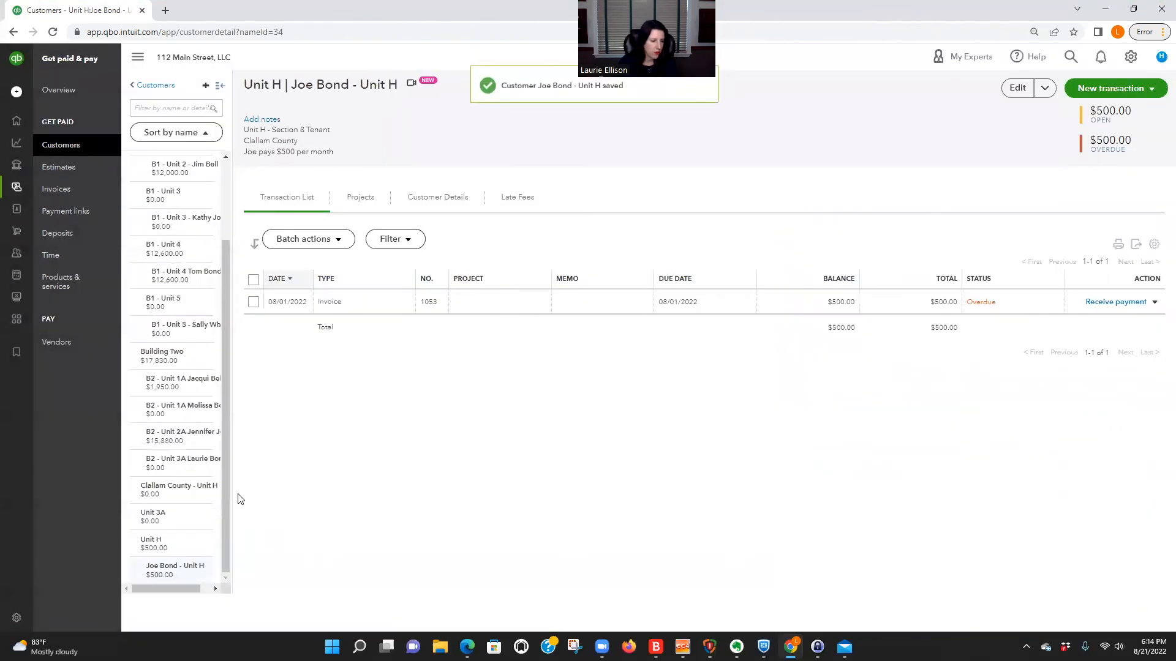
Make Clallam County - Unit H a sub-customer of Unit H with Bill parent customer enabled, and save it.
{"action": "left_click", "coordinate": [1017, 87]}
{"action": "left_click", "coordinate": [808, 401]}
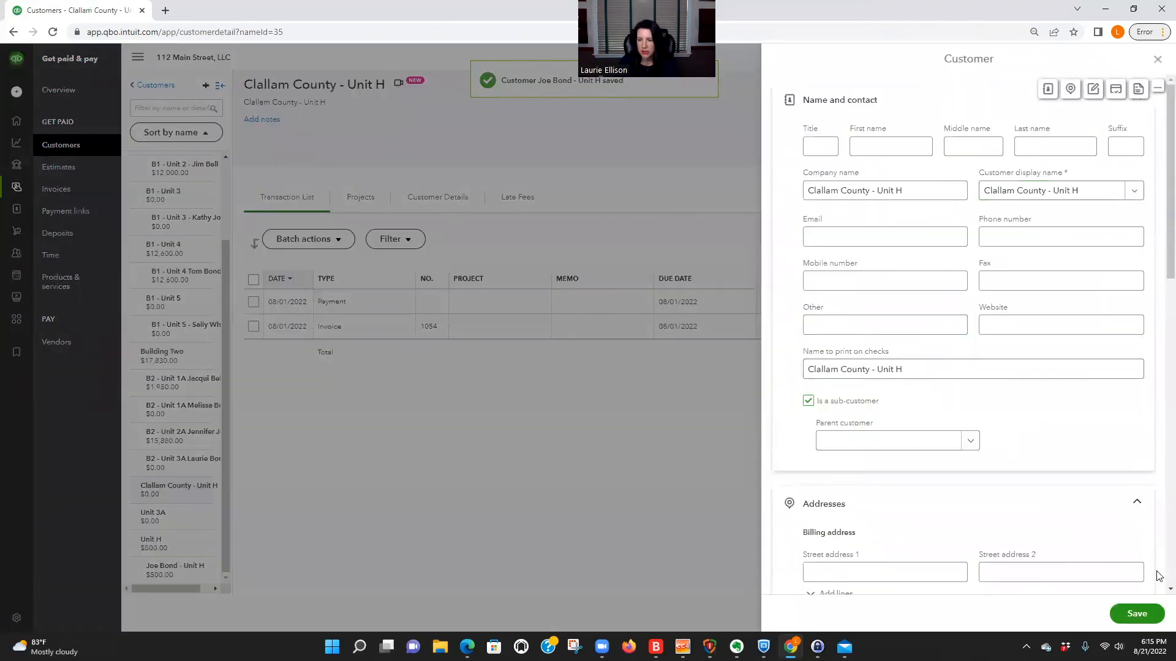
{"action": "left_click", "coordinate": [971, 443]}
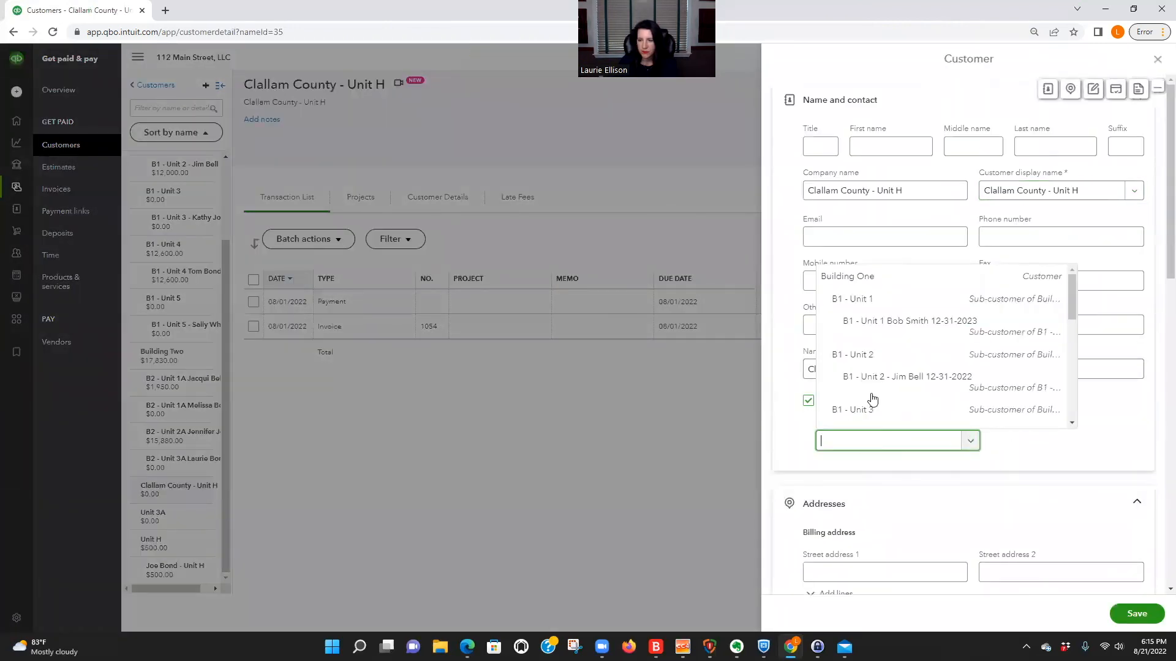
{"action": "left_click", "coordinate": [848, 442]}
{"action": "type", "text": "unit"}
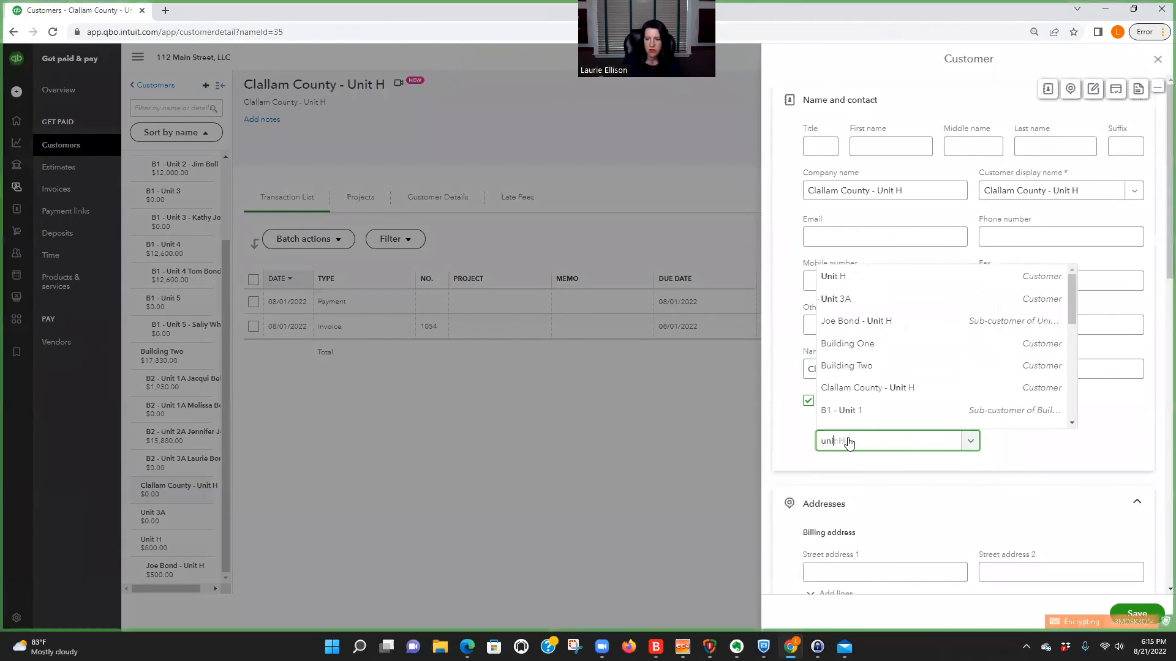
{"action": "left_click", "coordinate": [847, 279]}
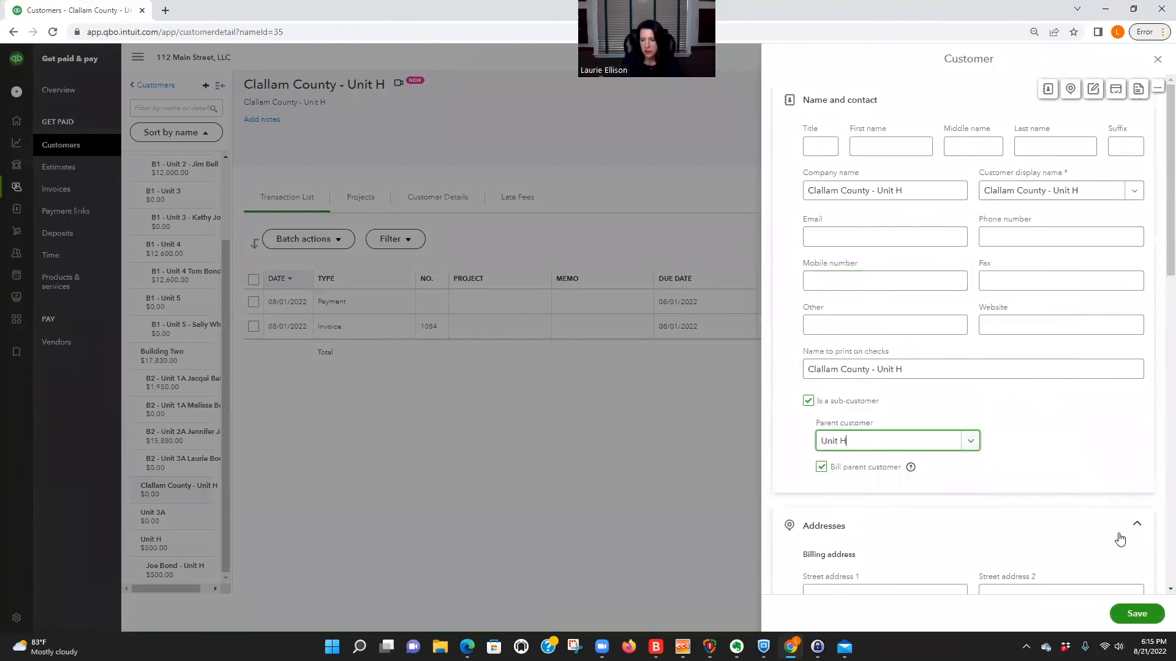
{"action": "left_click", "coordinate": [1137, 614]}
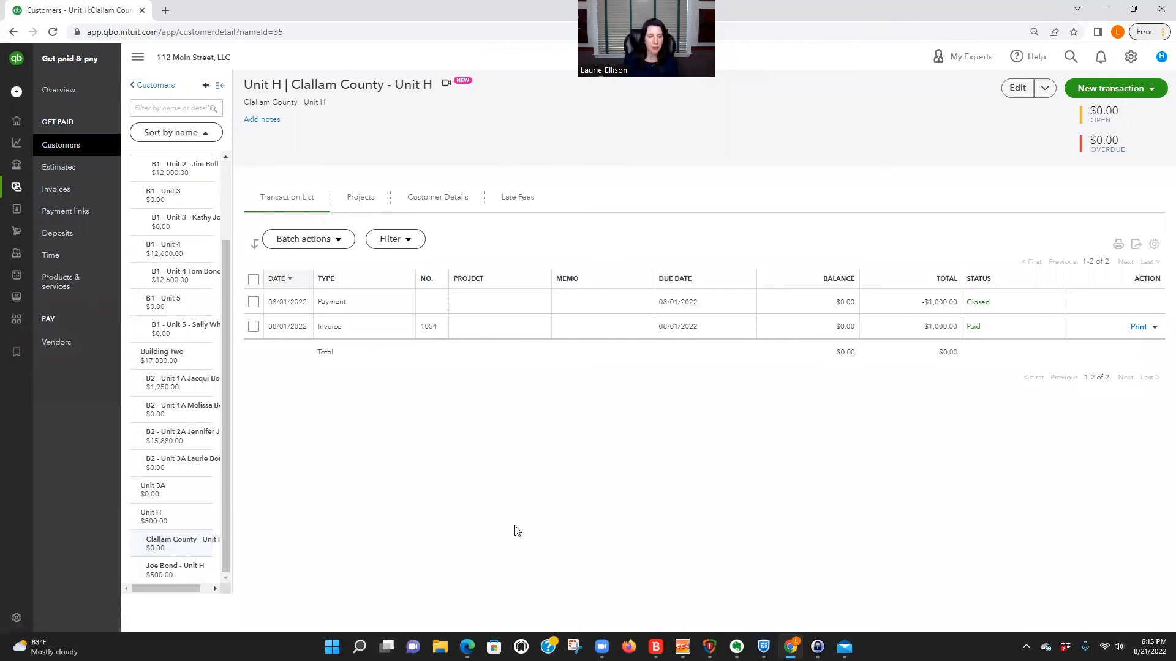
Save the Unit H tenant's record with Unit H as parent customer and Bill parent customer turned off.
{"action": "left_click", "coordinate": [178, 571]}
{"action": "left_click", "coordinate": [1133, 88]}
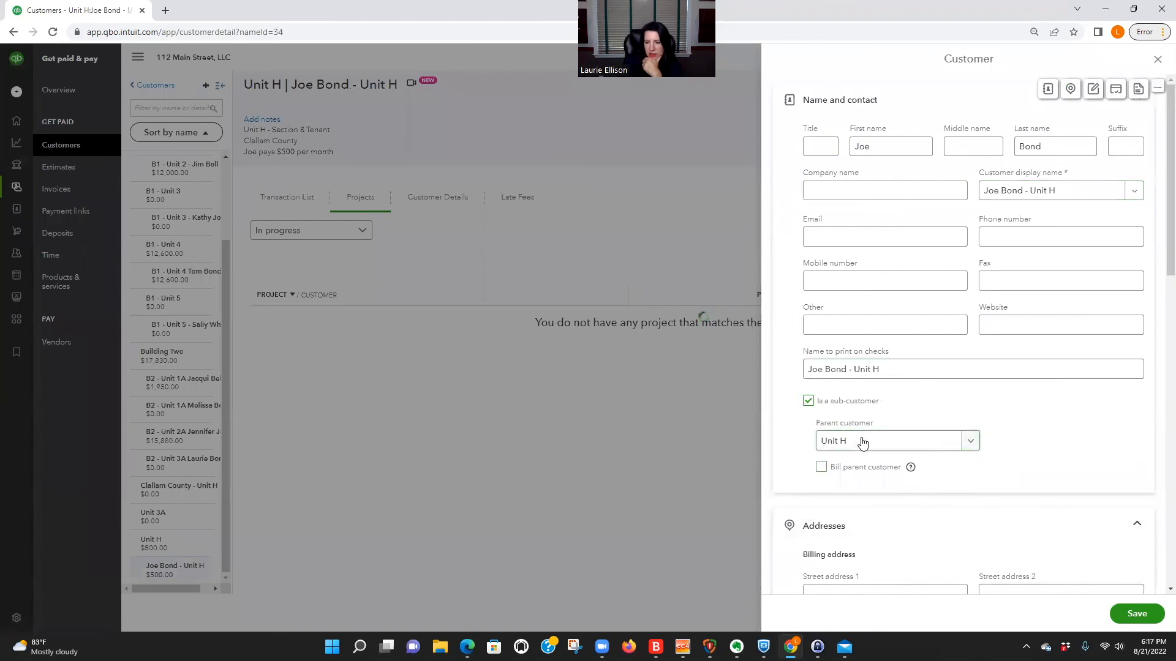
{"action": "left_click", "coordinate": [1132, 614]}
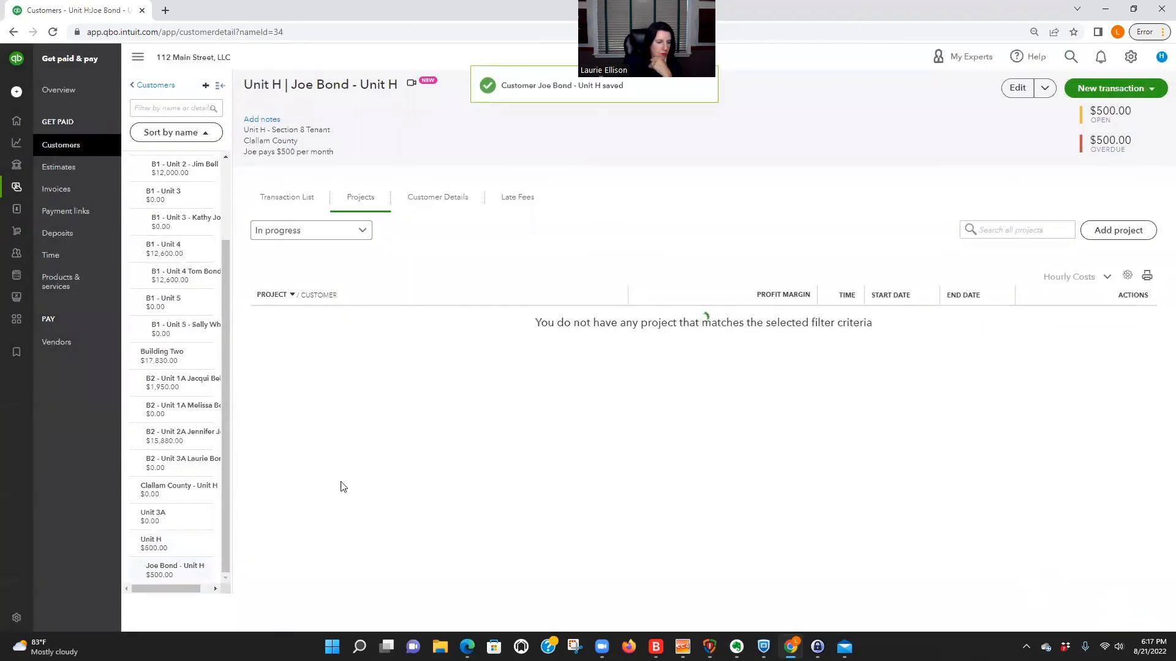
Set Clallam County - Unit H as a sub-customer of Unit H without billing the parent customer, and save it.
{"action": "left_click", "coordinate": [179, 489]}
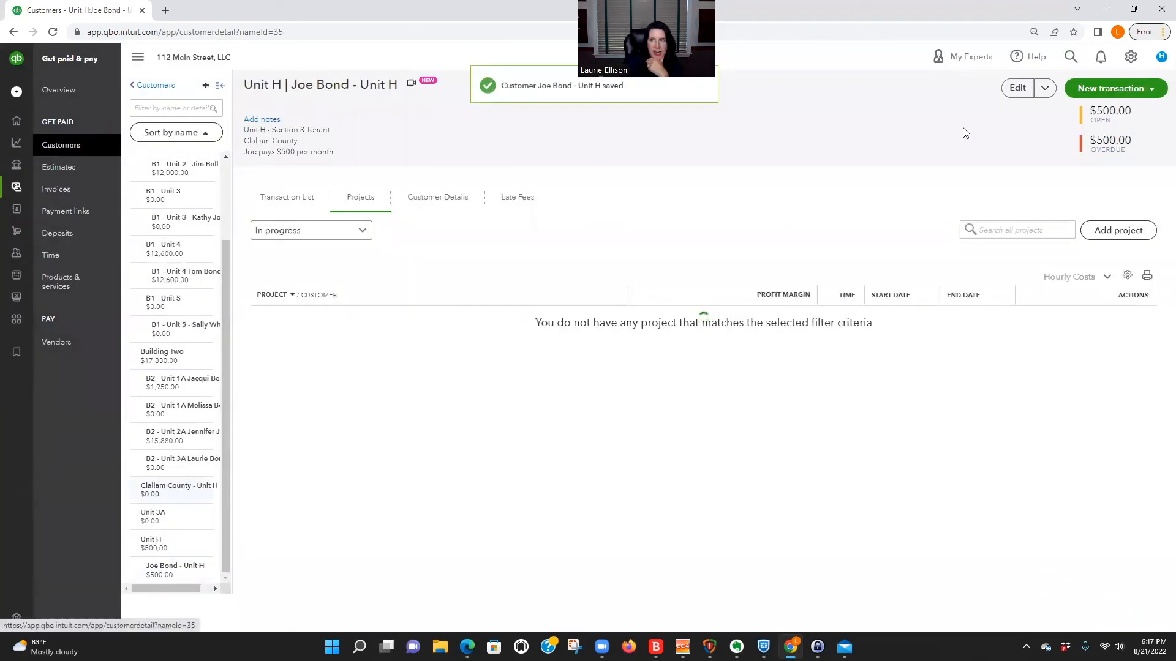
{"action": "left_click", "coordinate": [1021, 89]}
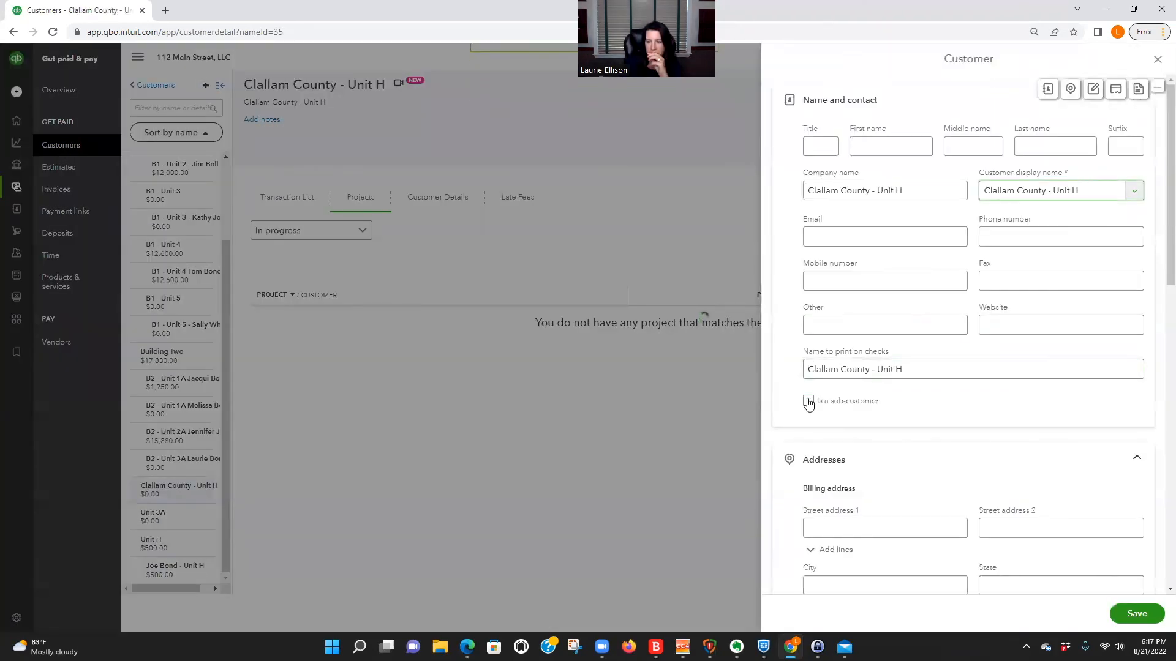
{"action": "left_click", "coordinate": [808, 402]}
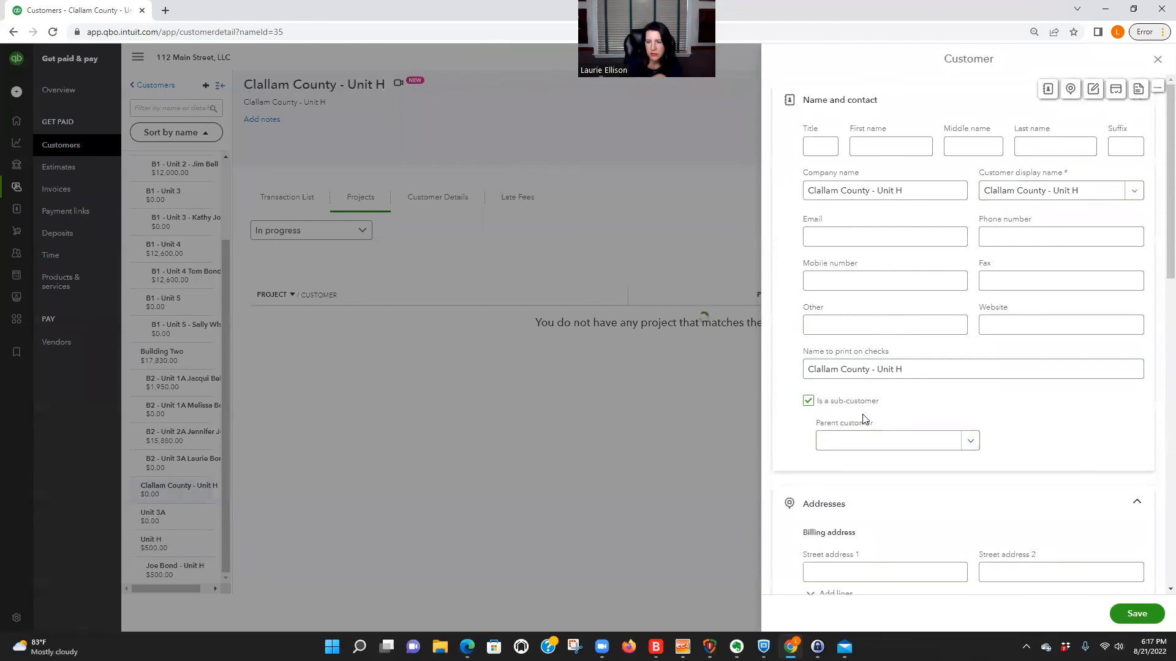
{"action": "left_click", "coordinate": [970, 441]}
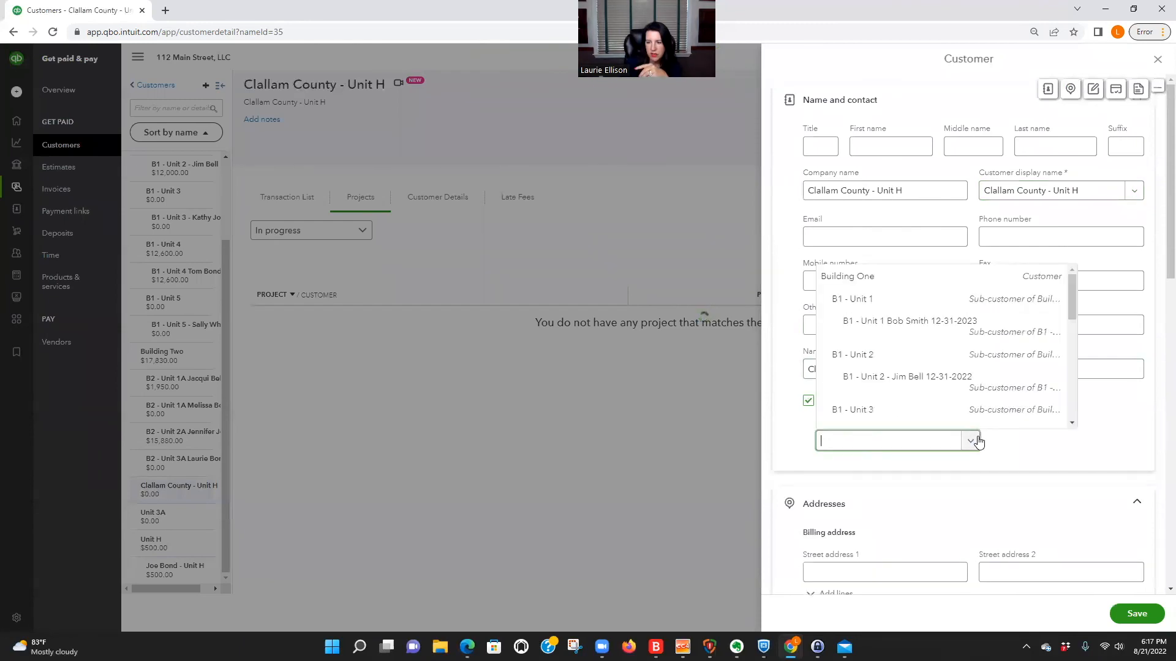
{"action": "scroll", "coordinate": [937, 416], "scroll_direction": "down", "scroll_amount": 5}
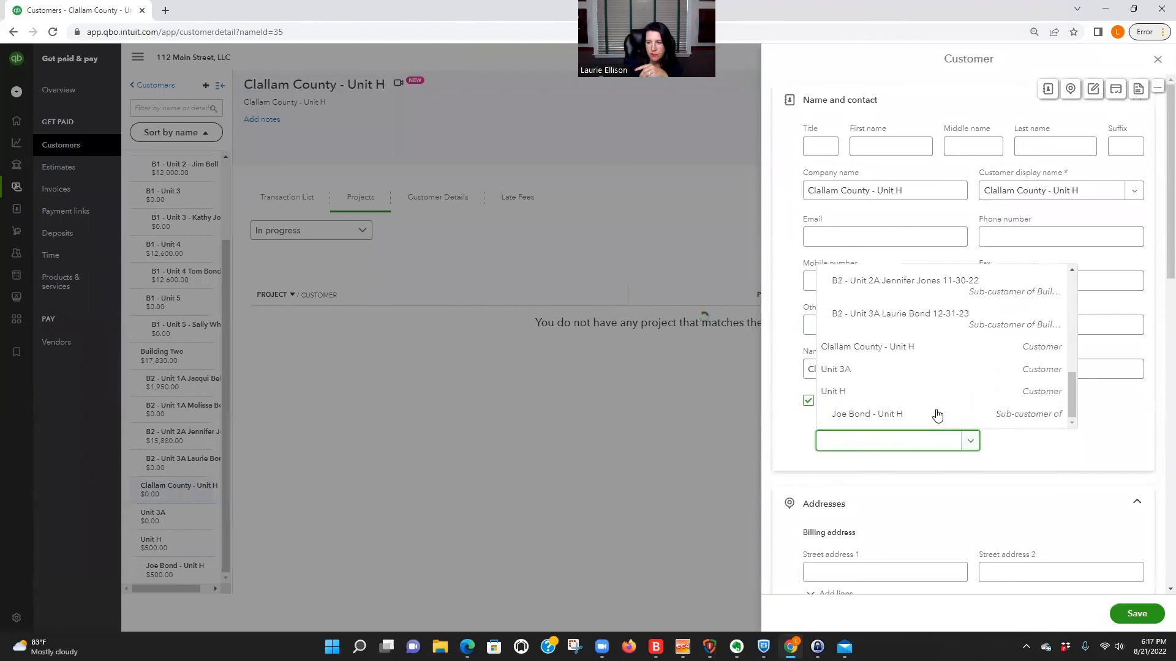
{"action": "left_click", "coordinate": [874, 397]}
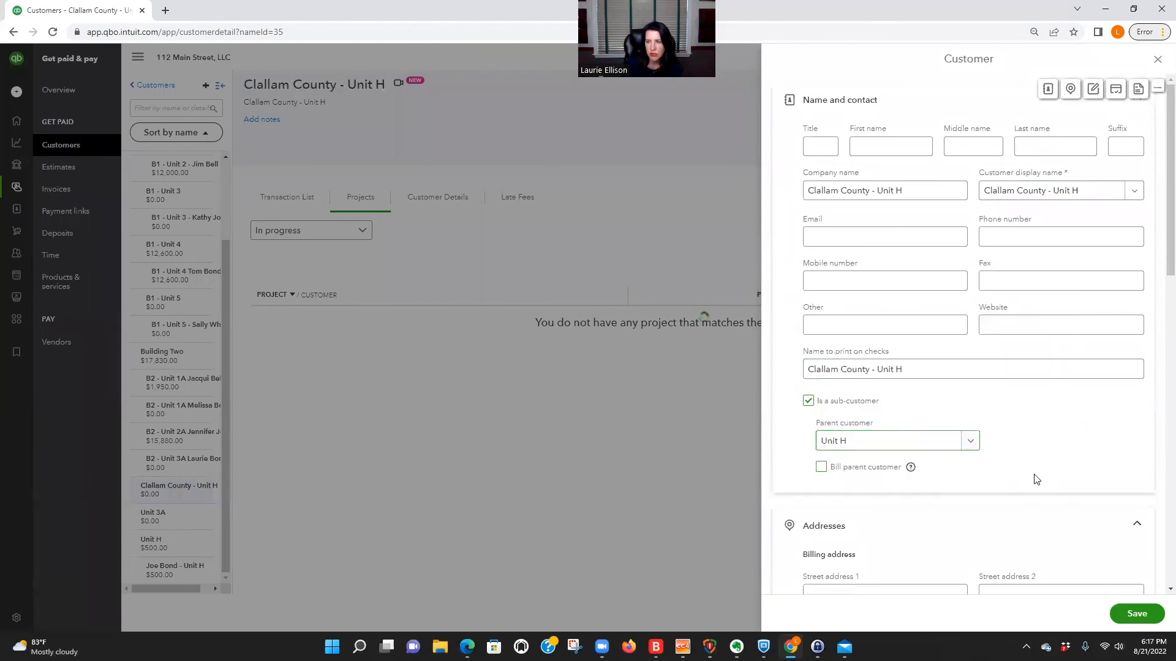
{"action": "left_click", "coordinate": [1138, 614]}
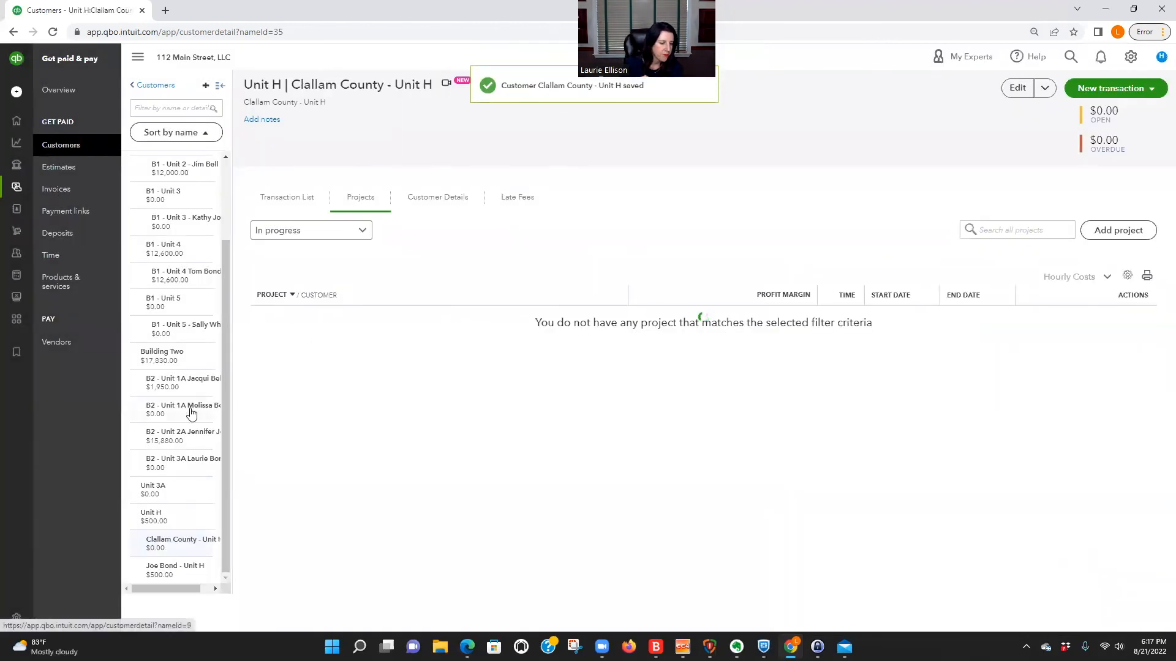
Preview an Open Item statement for the Unit H tenant, and leave the statement without saving it.
{"action": "left_click", "coordinate": [178, 571]}
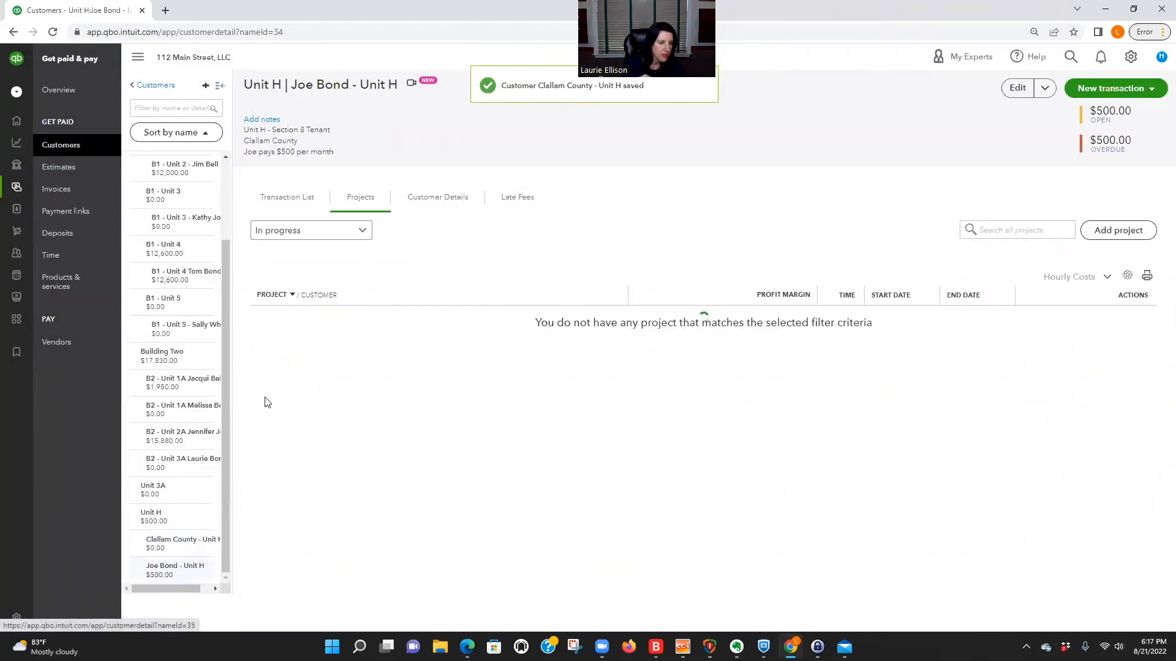
{"action": "left_click", "coordinate": [1131, 88]}
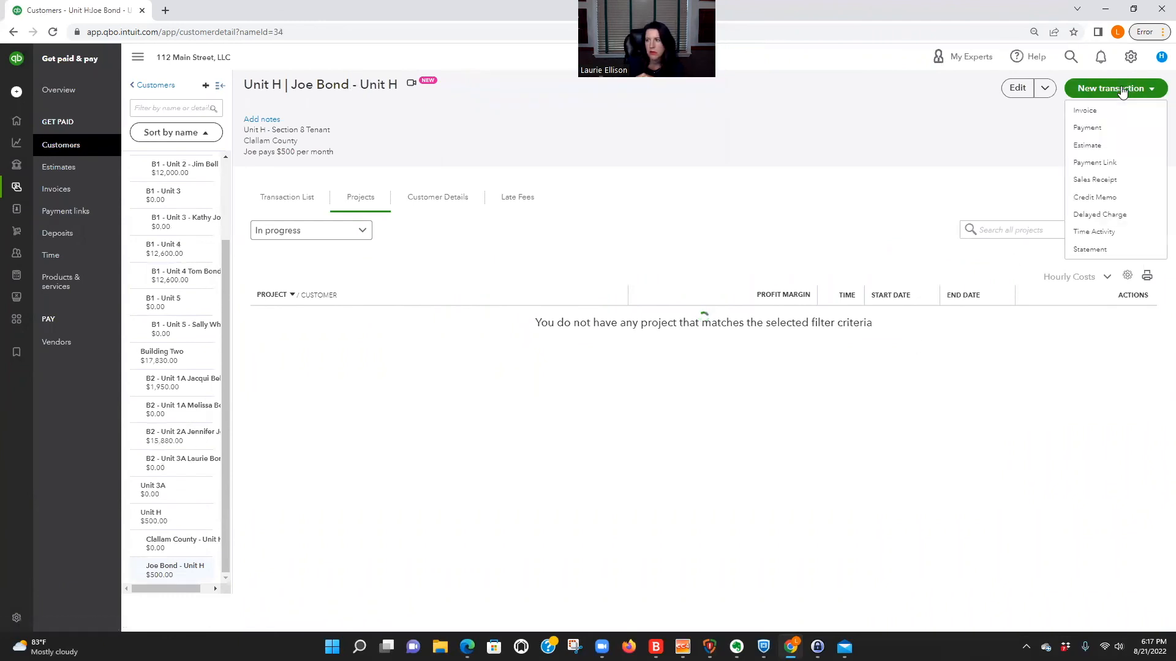
{"action": "left_click", "coordinate": [1084, 254]}
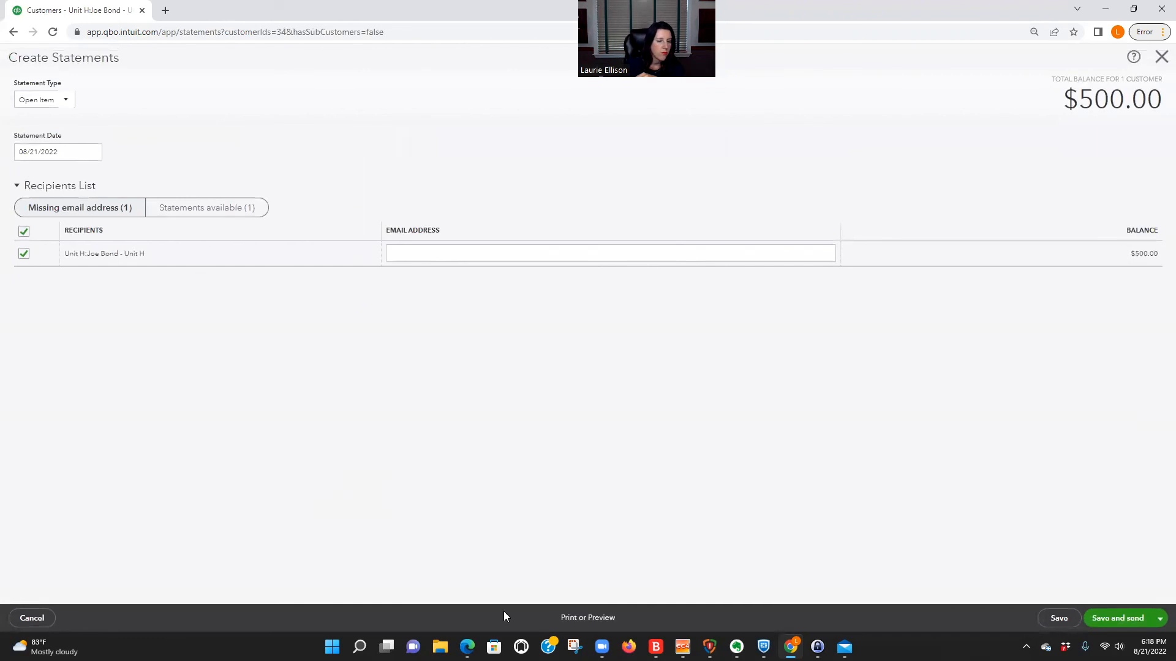
{"action": "left_click", "coordinate": [600, 619]}
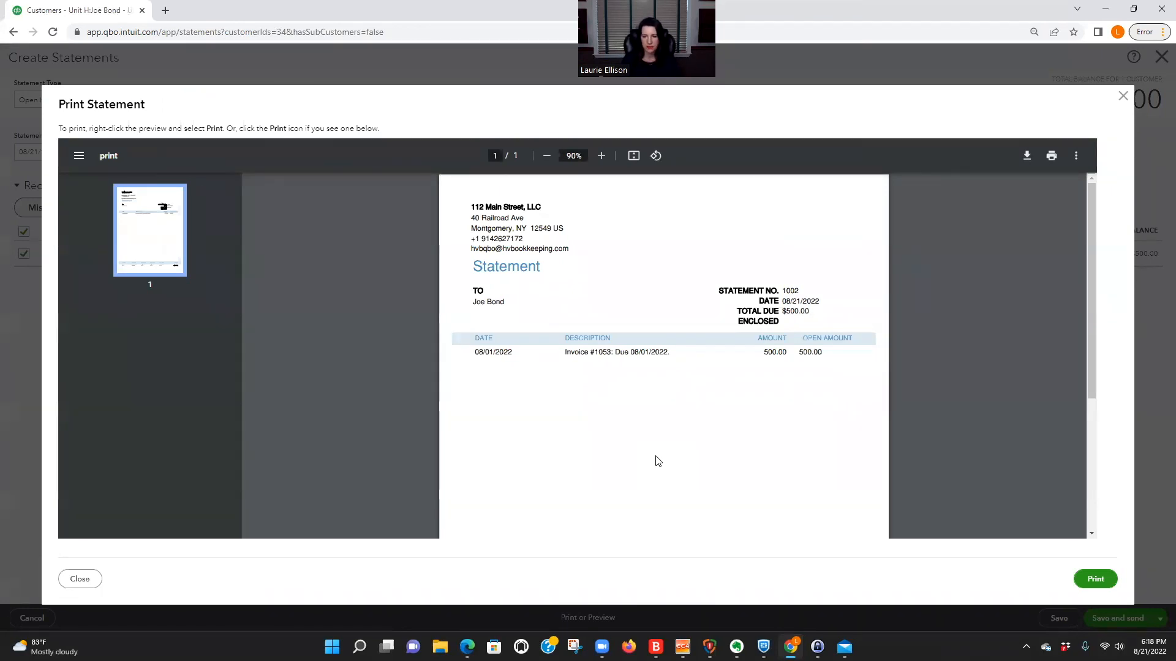
{"action": "scroll", "coordinate": [617, 417], "scroll_direction": "down", "scroll_amount": 5}
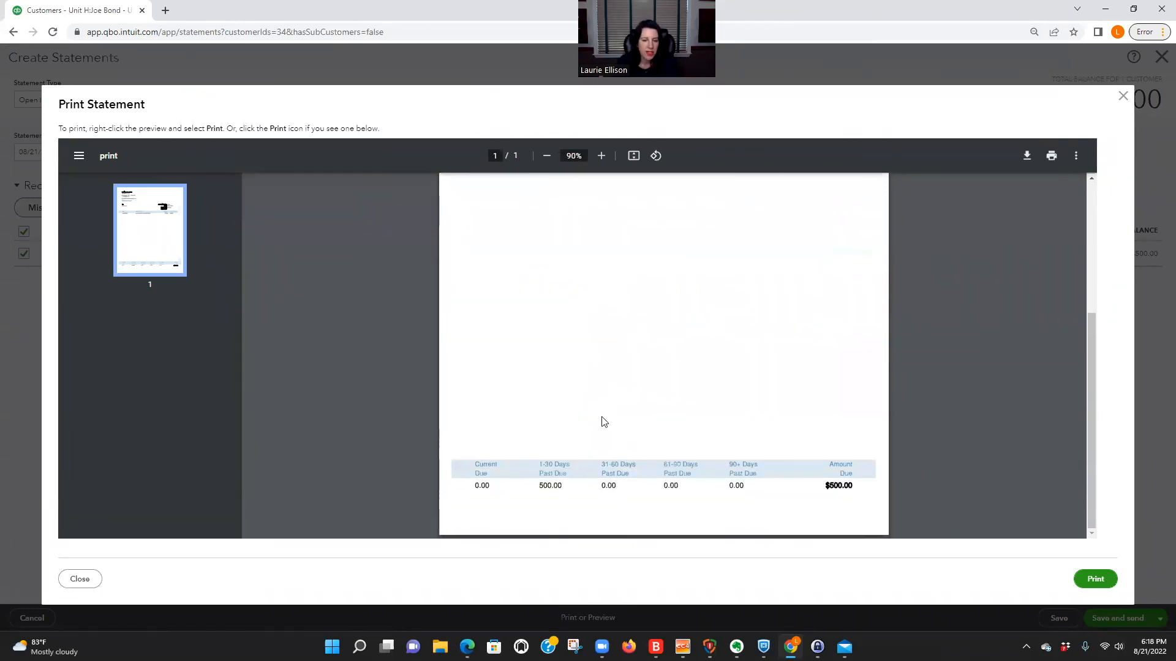
{"action": "scroll", "coordinate": [601, 420], "scroll_direction": "up", "scroll_amount": 5}
{"action": "left_click", "coordinate": [92, 579]}
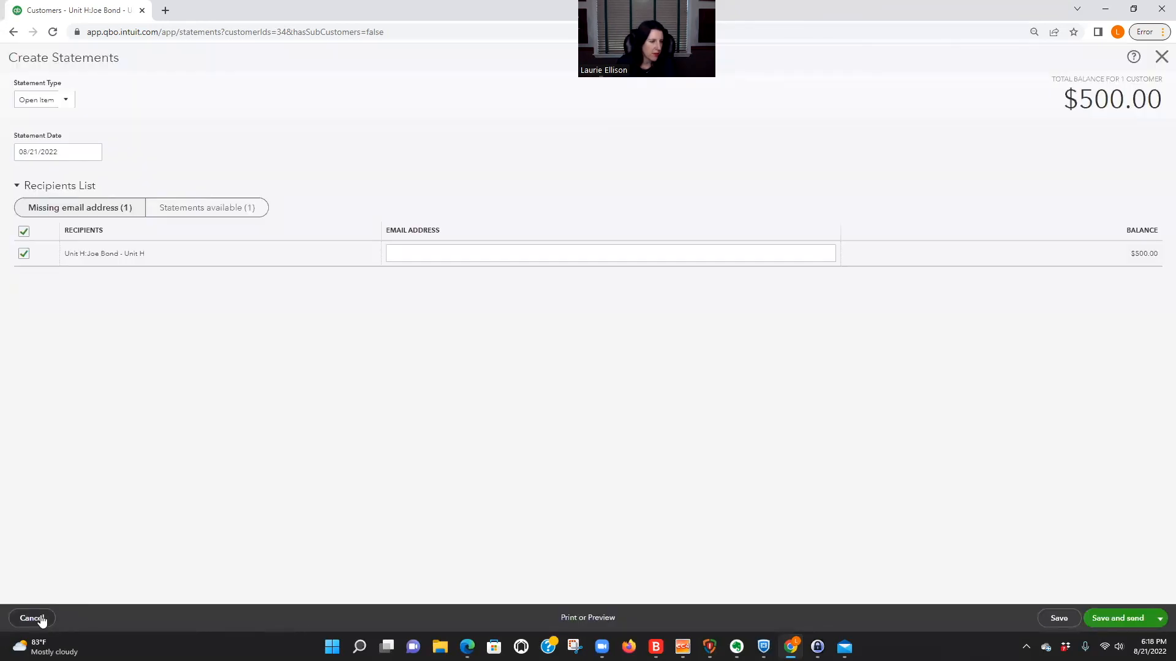
{"action": "left_click", "coordinate": [40, 620]}
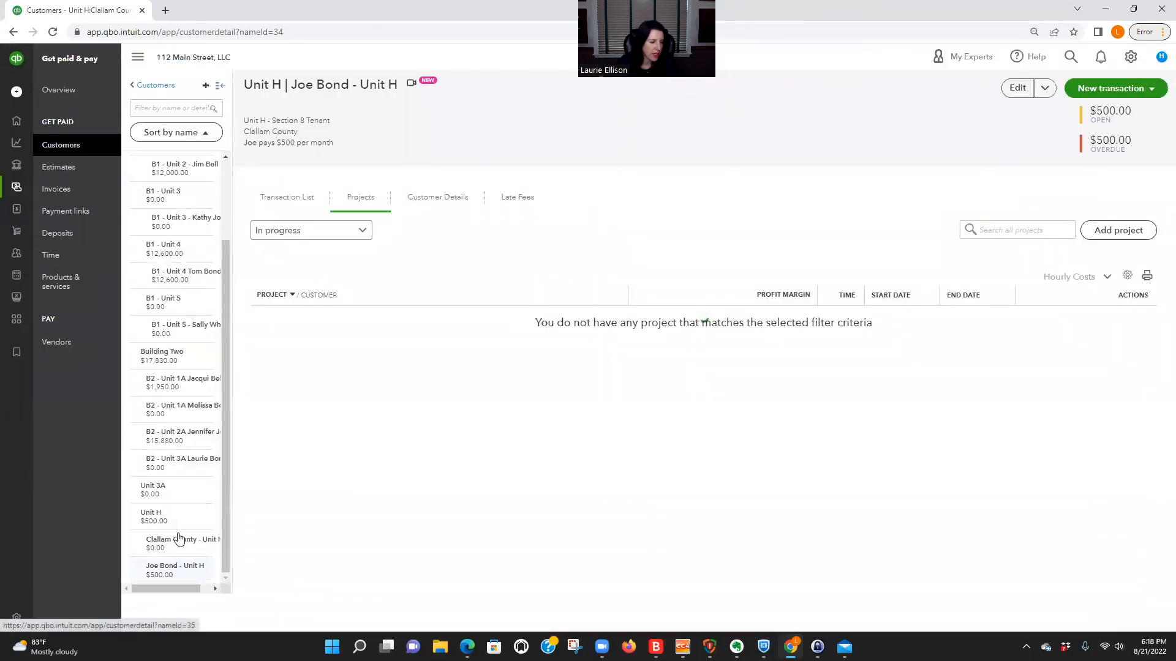
Start a statement for Clallam County - Unit H and switch its type to Transaction Statement.
{"action": "left_click", "coordinate": [184, 546]}
{"action": "left_click", "coordinate": [1113, 90]}
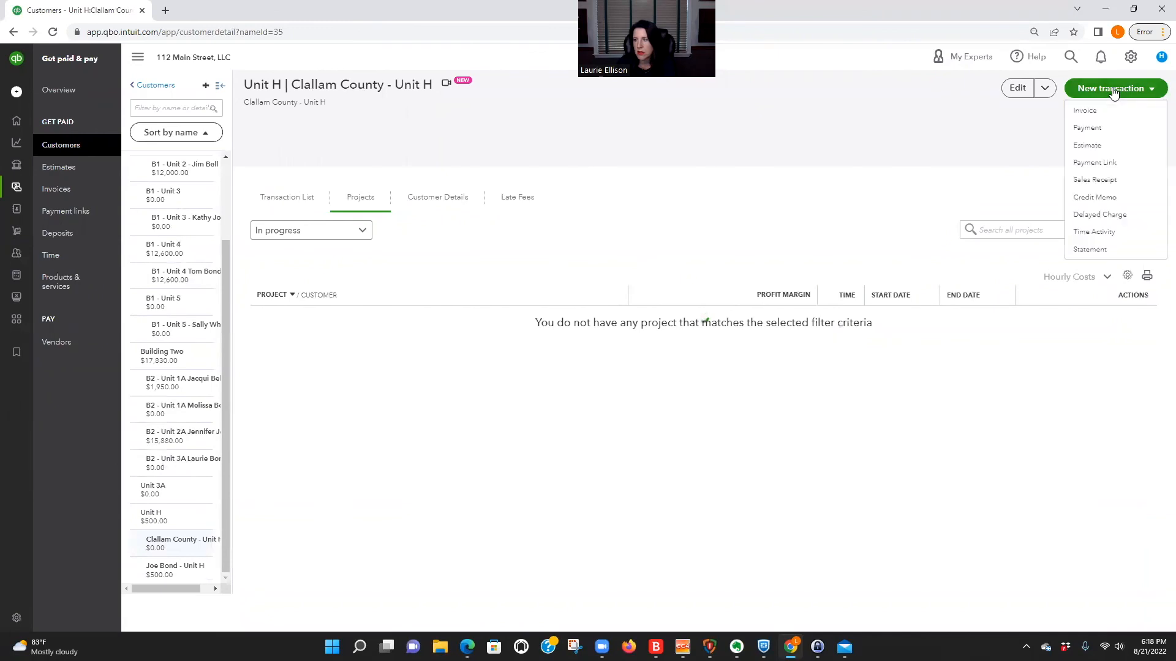
{"action": "left_click", "coordinate": [1093, 249]}
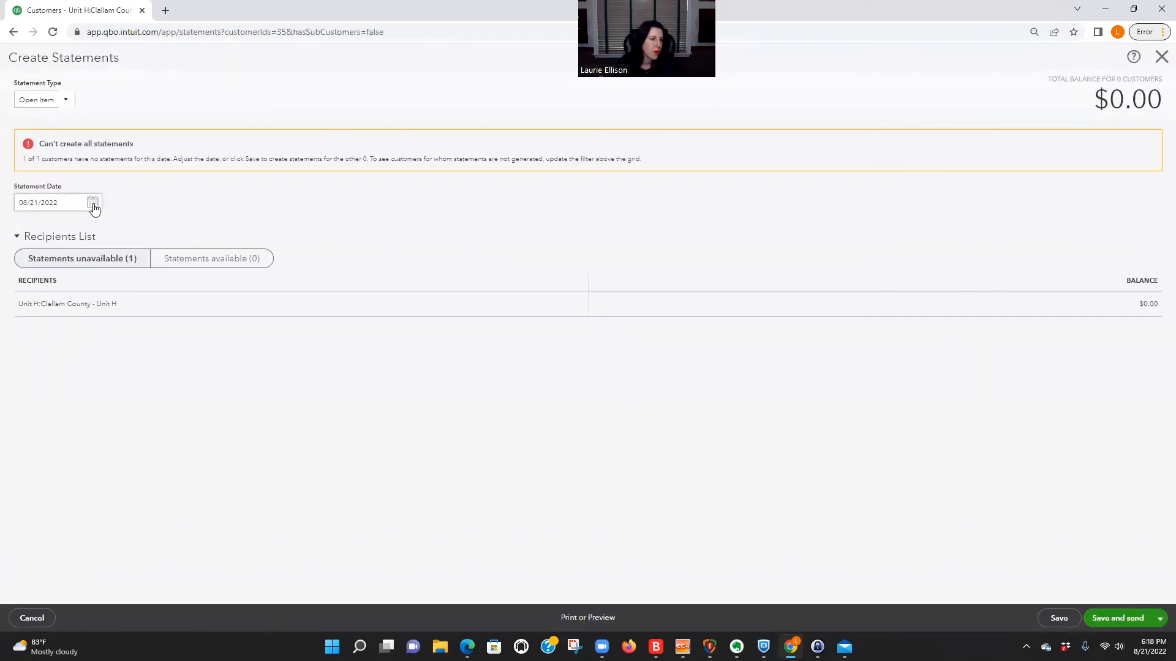
{"action": "left_click", "coordinate": [64, 102]}
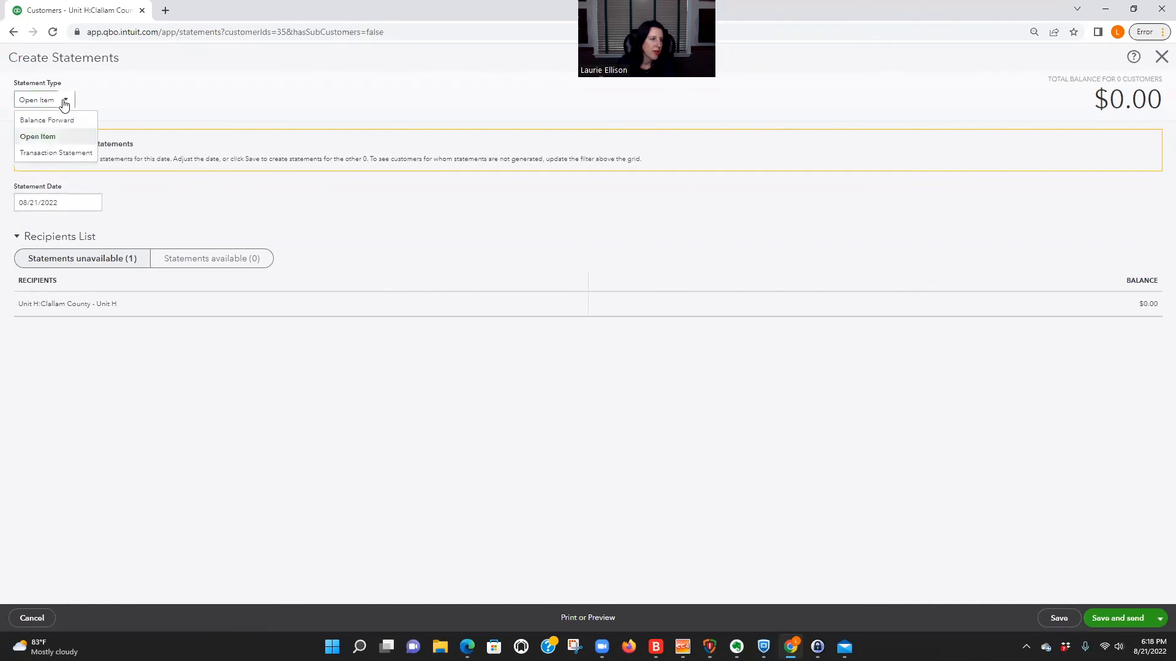
{"action": "left_click", "coordinate": [64, 152]}
{"action": "left_click", "coordinate": [31, 218]}
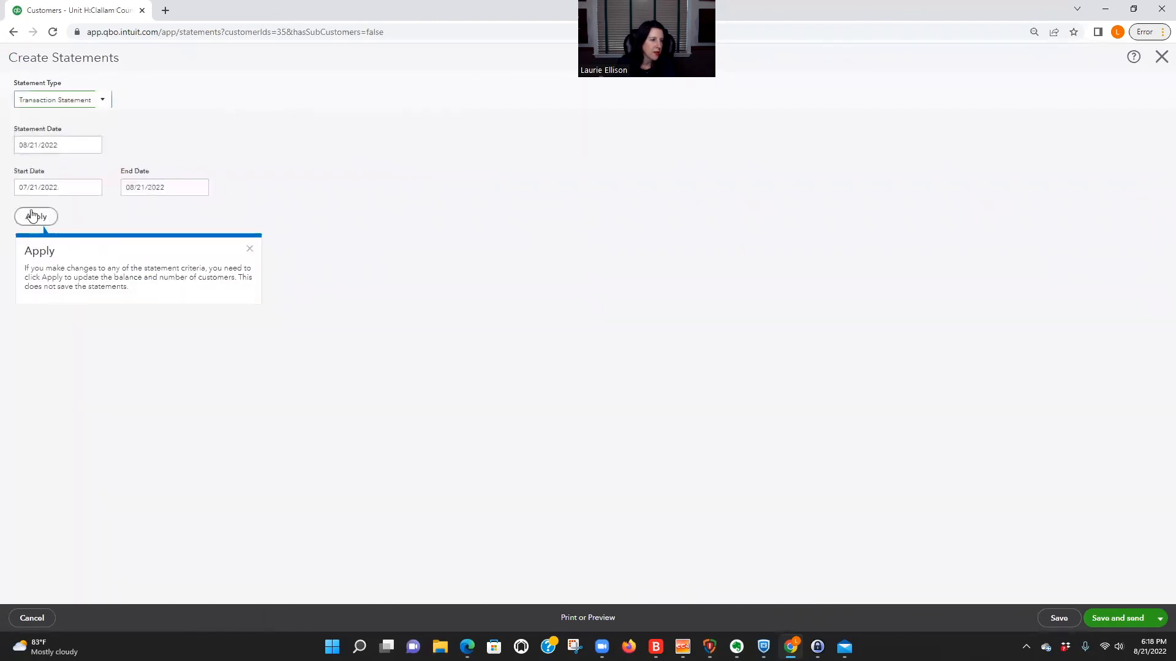
Preview the county's transaction statement, and close it without saving.
{"action": "left_click", "coordinate": [596, 616]}
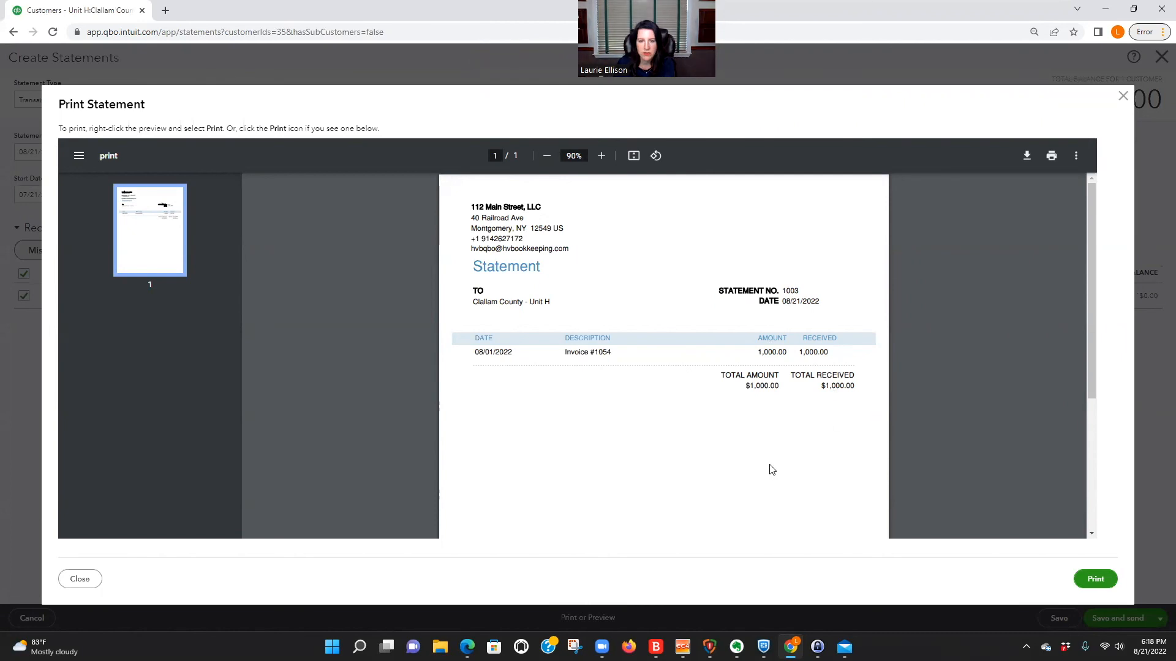
{"action": "scroll", "coordinate": [768, 470], "scroll_direction": "down", "scroll_amount": 5}
{"action": "scroll", "coordinate": [768, 469], "scroll_direction": "up", "scroll_amount": 5}
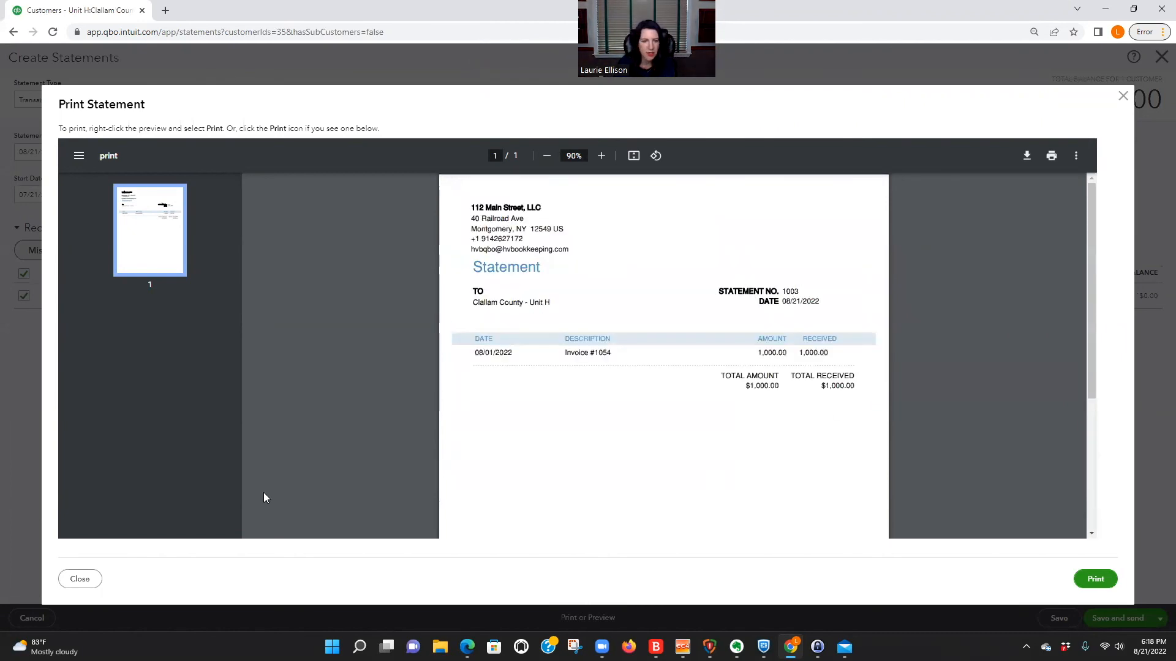
{"action": "left_click", "coordinate": [83, 579]}
{"action": "left_click", "coordinate": [33, 619]}
{"action": "left_click", "coordinate": [1161, 57]}
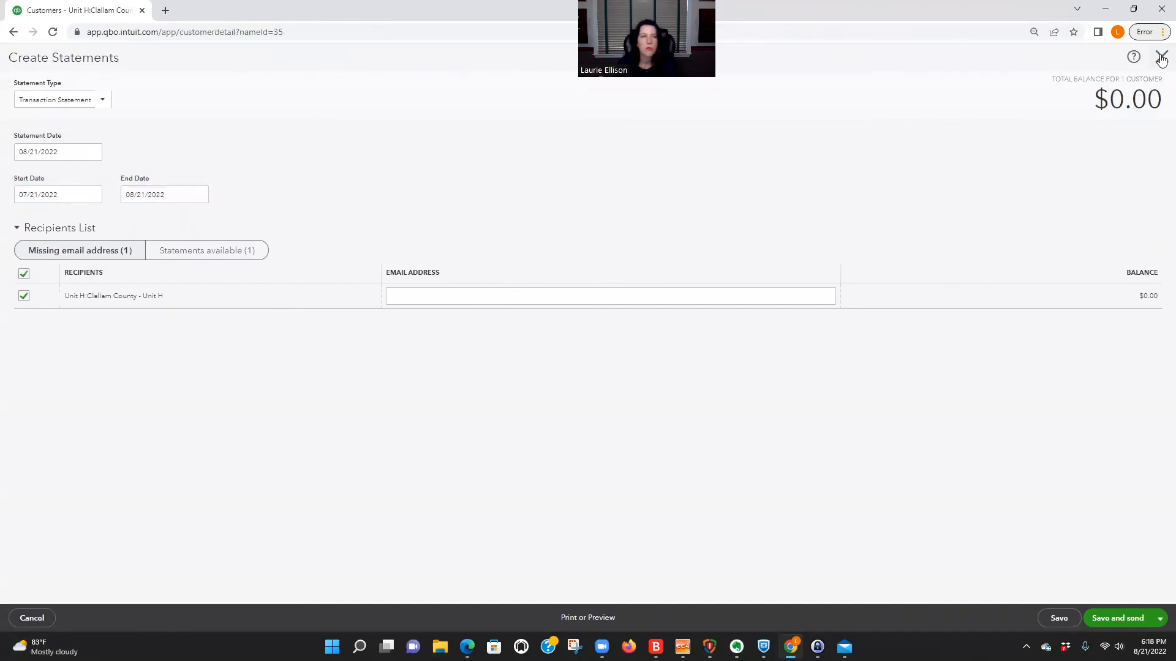